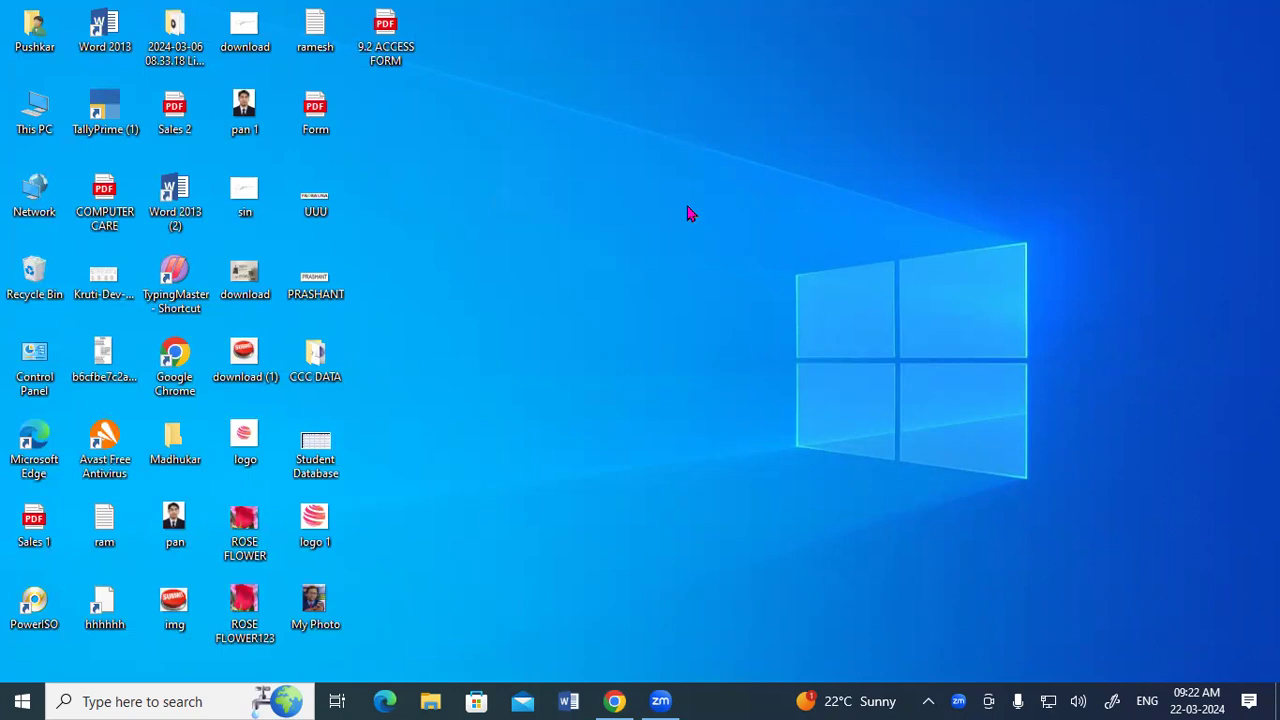
Open the Database file from the 9.2 MSACCESS folder on drive D.
key("super+r")
type("d:")
key("Return")
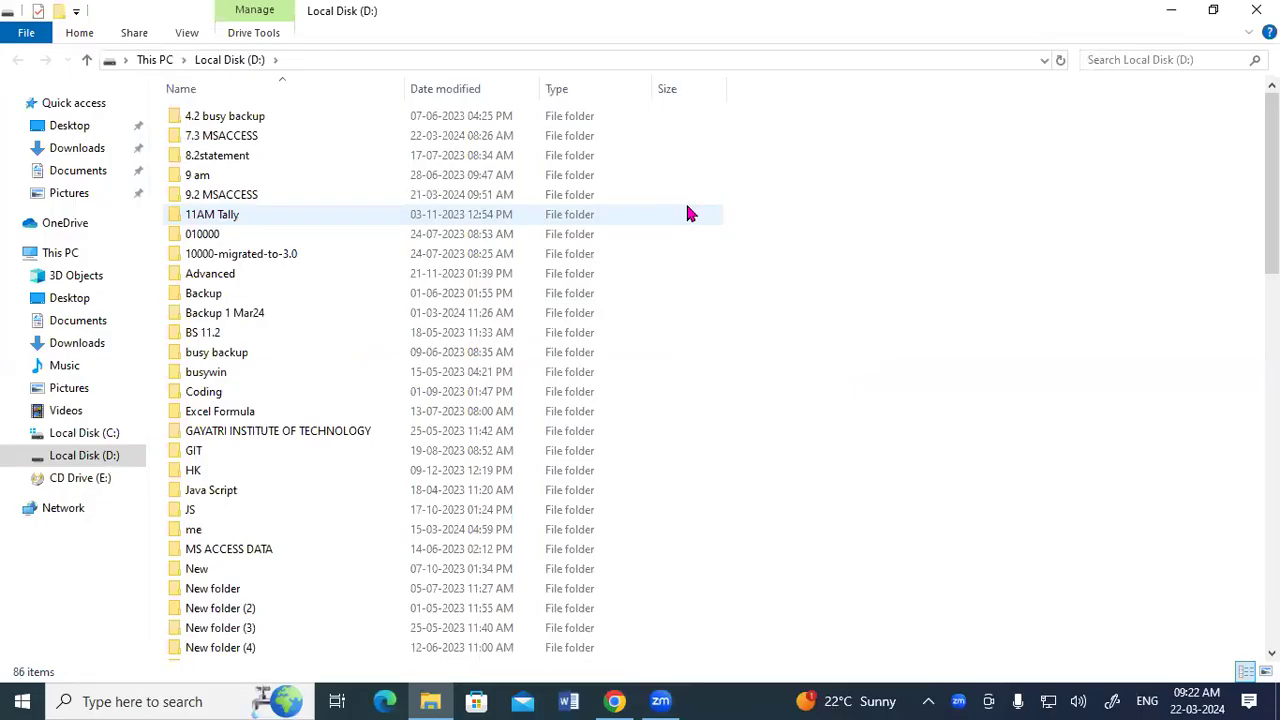
type("9.2")
key("Return")
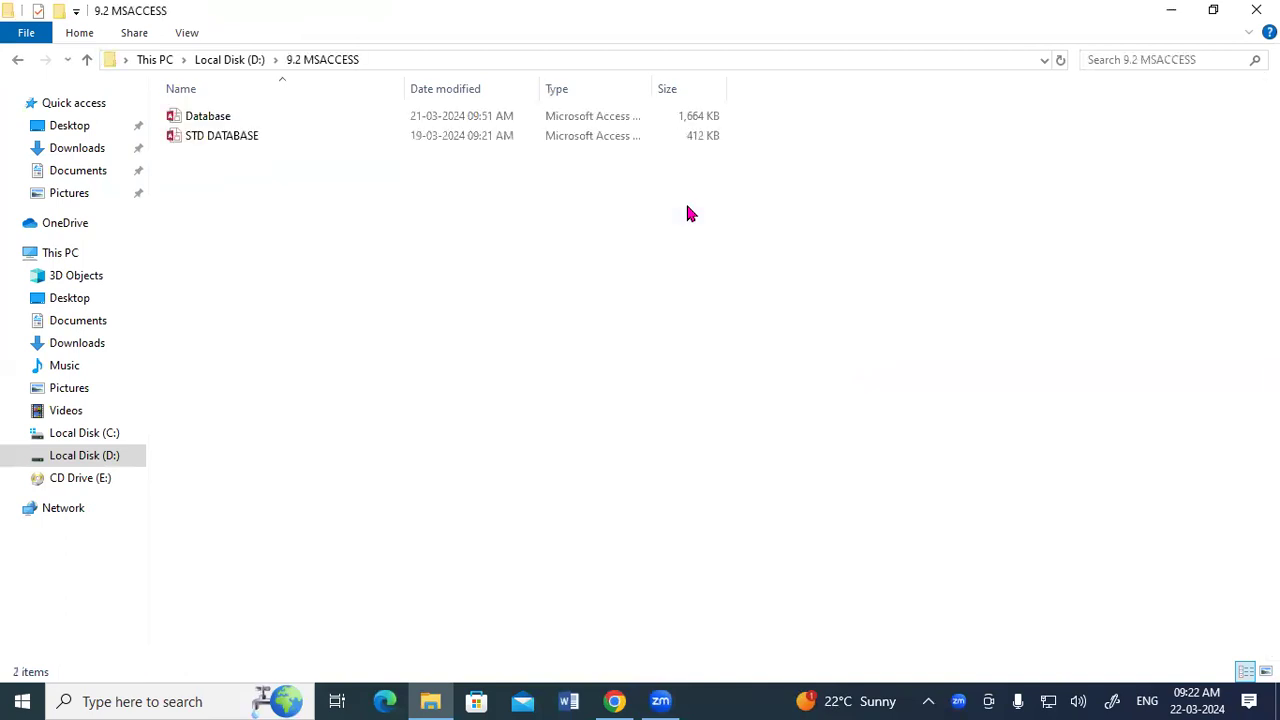
key("s")
key("d")
key("Return")
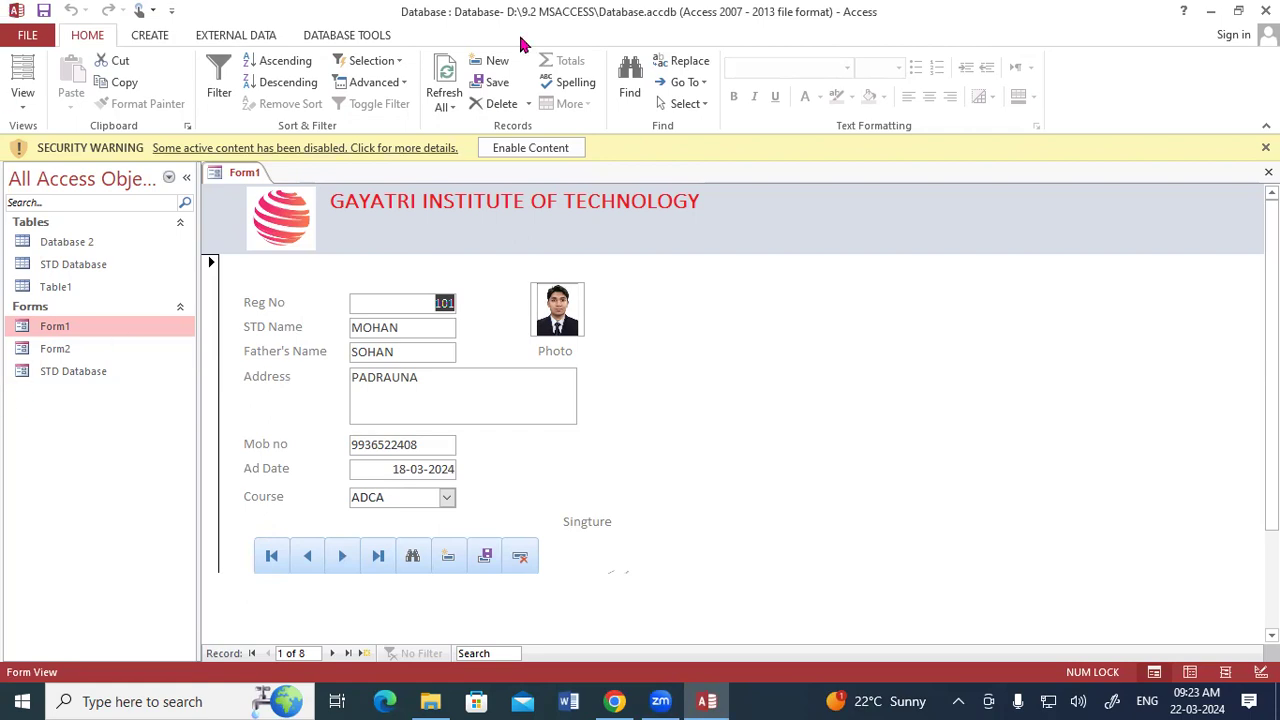
Look over the student entry form in Form1 and move on to its second record.
scroll(357, 320, "down", 3)
scroll(357, 320, "up", 3)
scroll(365, 327, "down", 3)
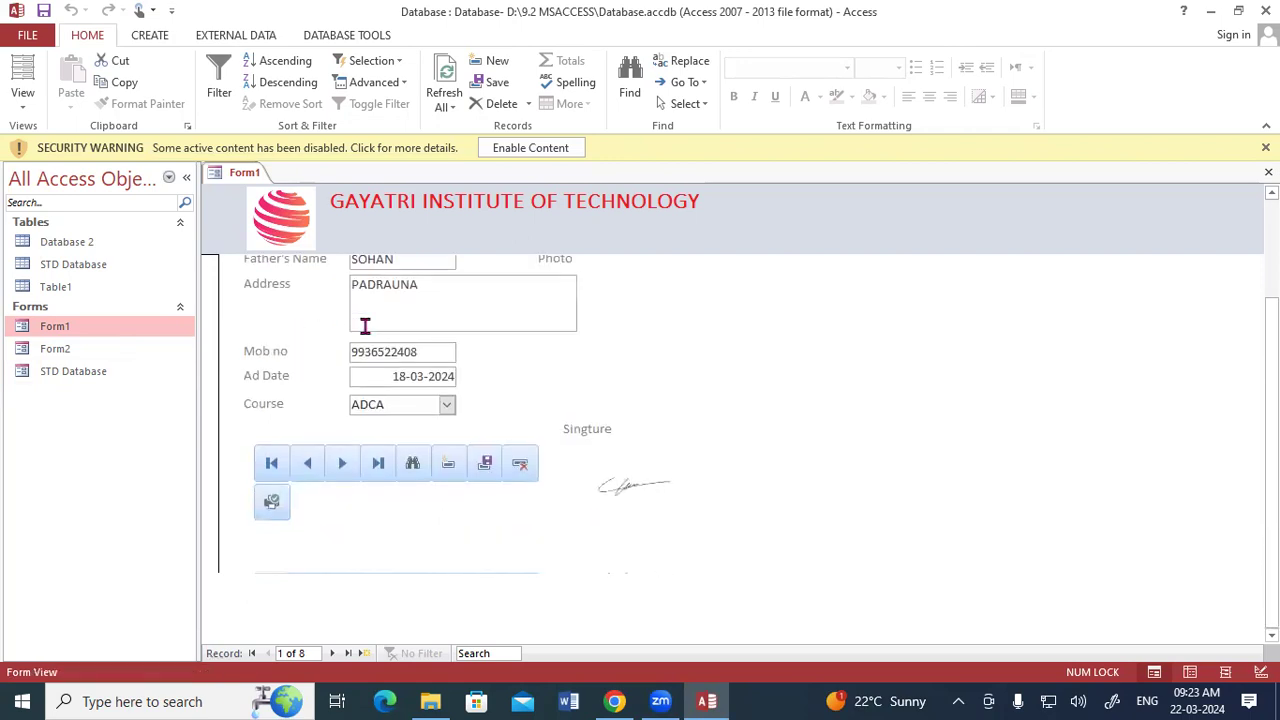
scroll(365, 327, "up", 3)
left_click(342, 555)
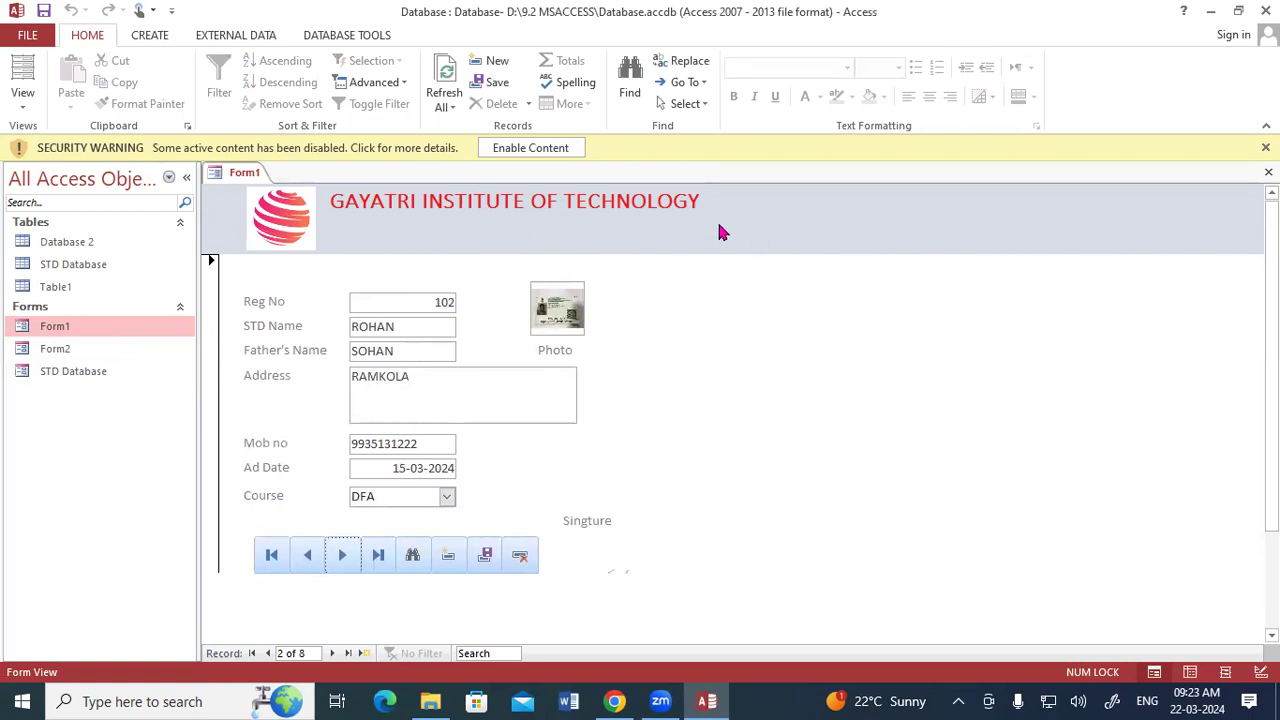
left_click(943, 88)
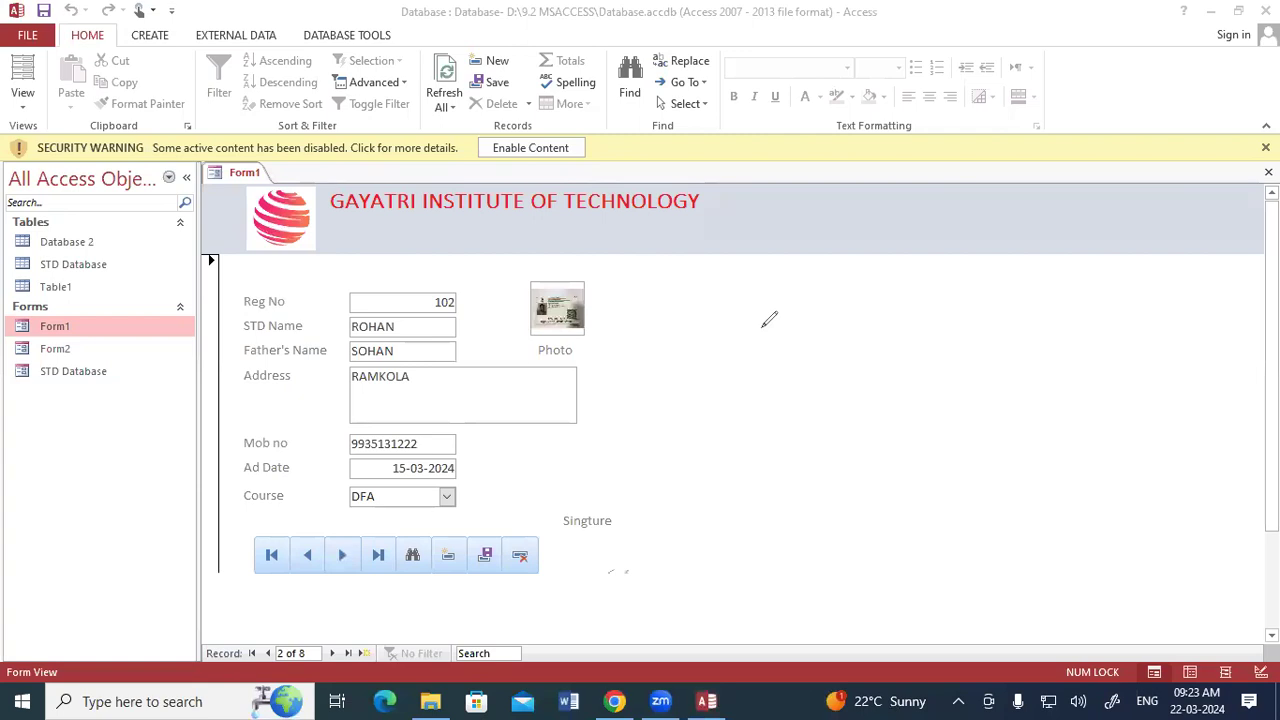
mouse_move(786, 356)
left_mouse_down()
mouse_move(803, 277)
mouse_move(820, 294)
mouse_move(852, 287)
left_mouse_up()
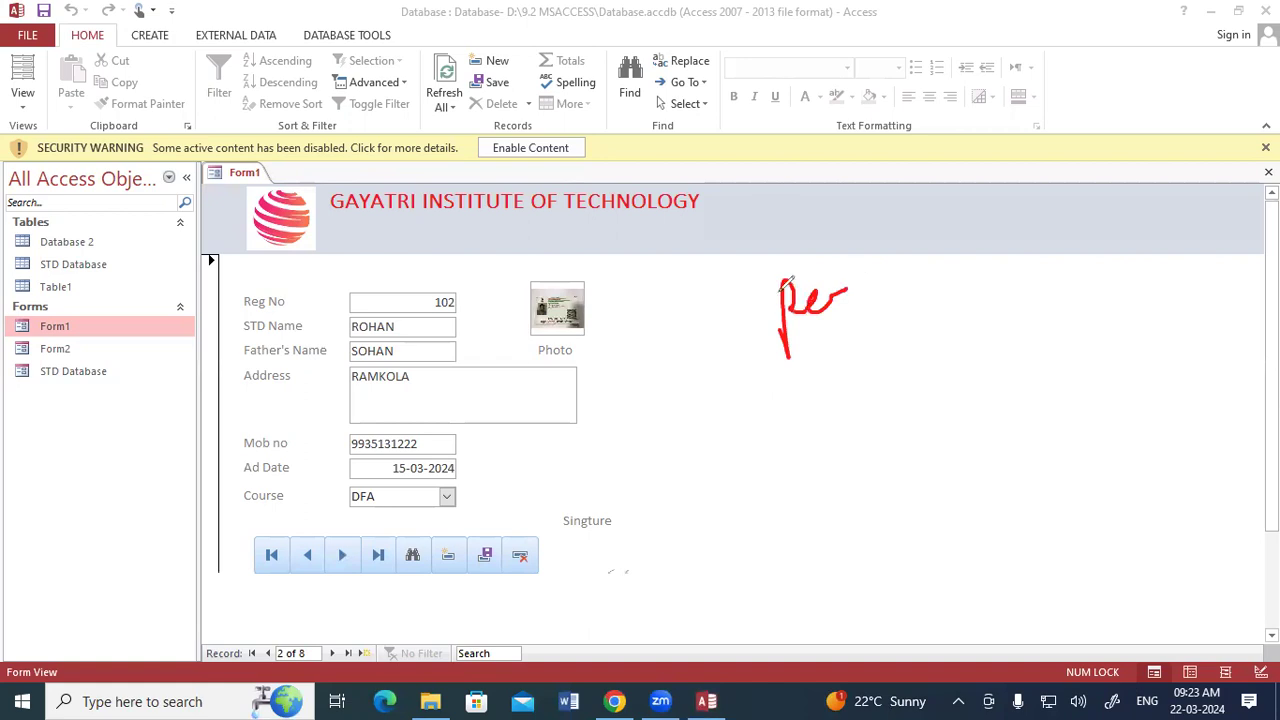
left_click(67, 521)
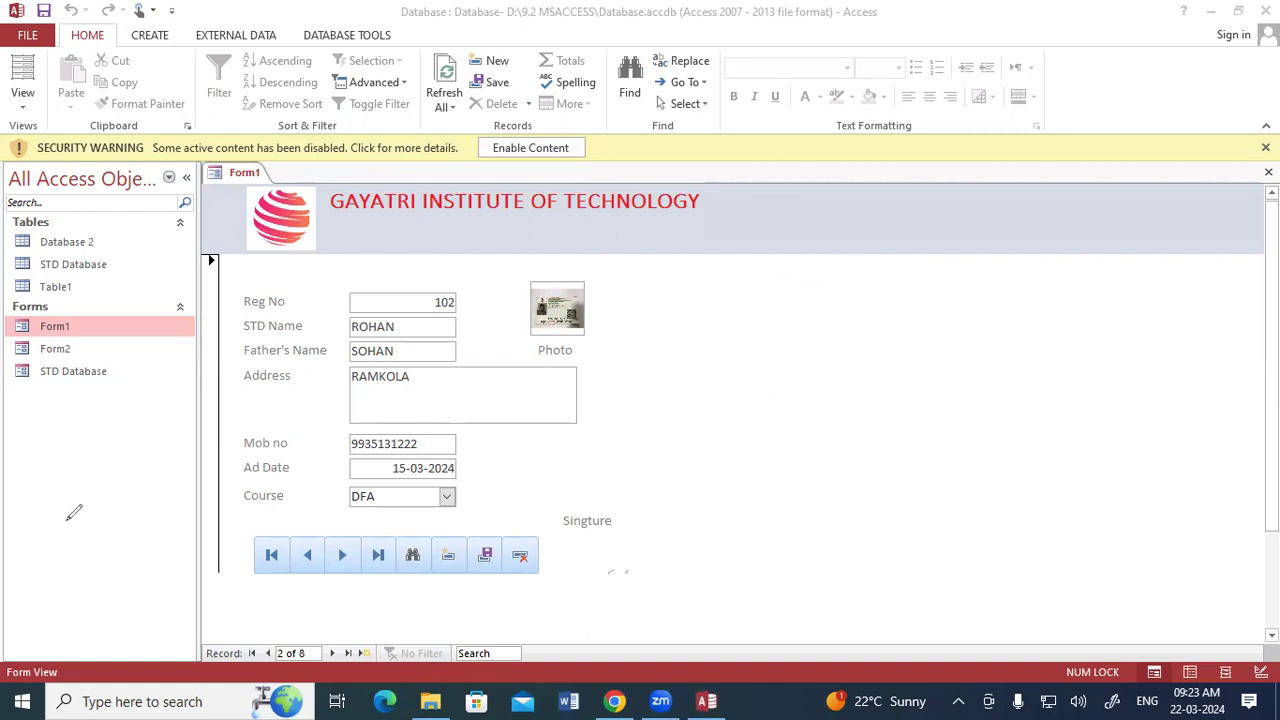
Close Form1 and bring up the commands for creating new database objects.
right_click(255, 174)
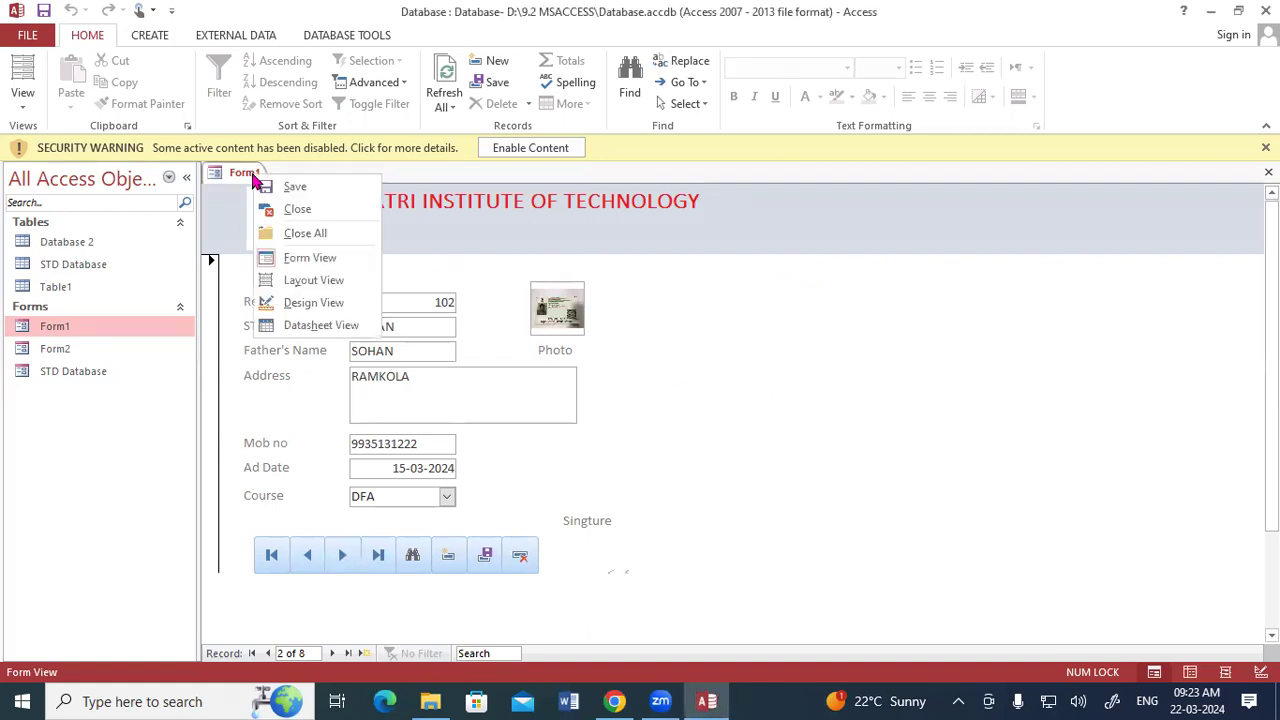
left_click(278, 205)
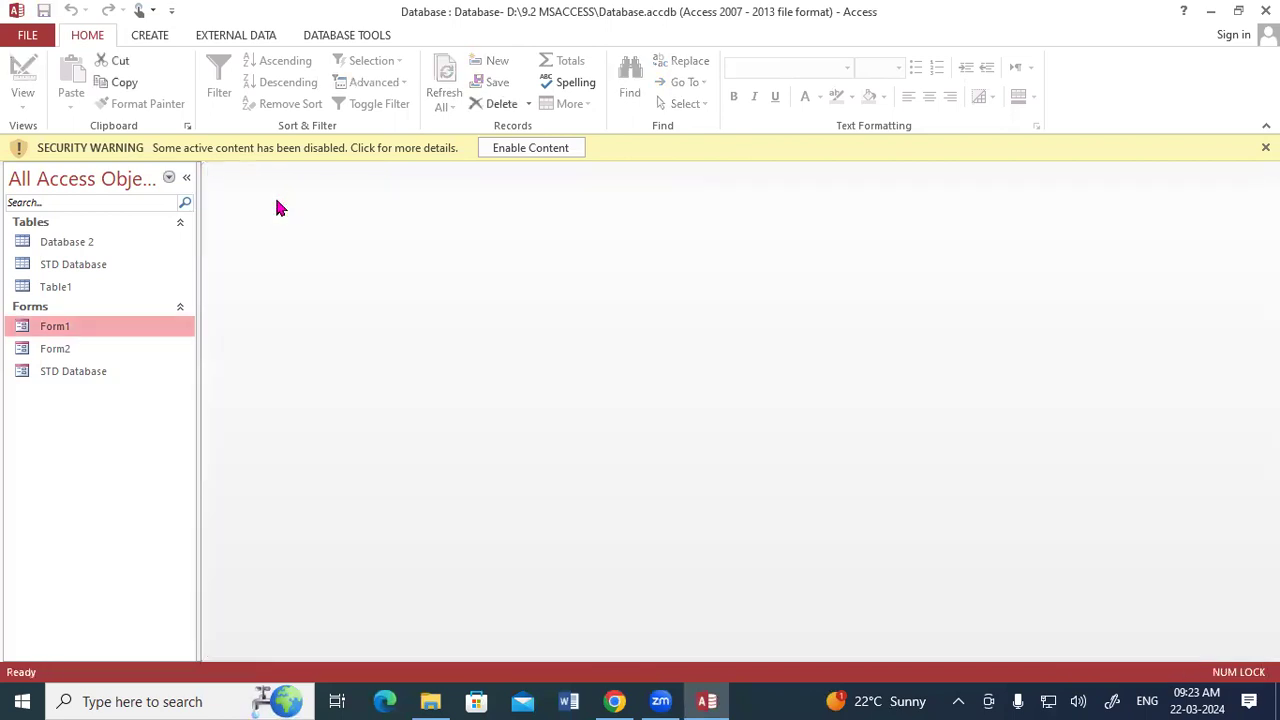
left_click(145, 34)
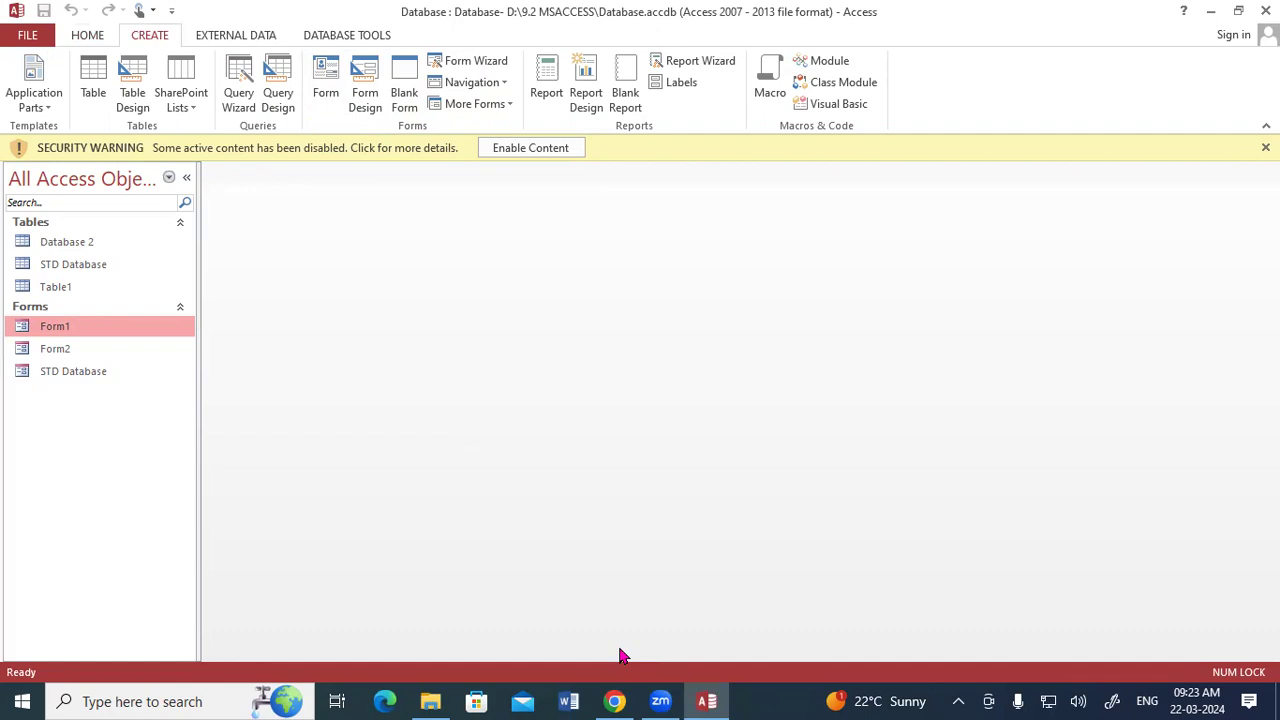
left_click(534, 290)
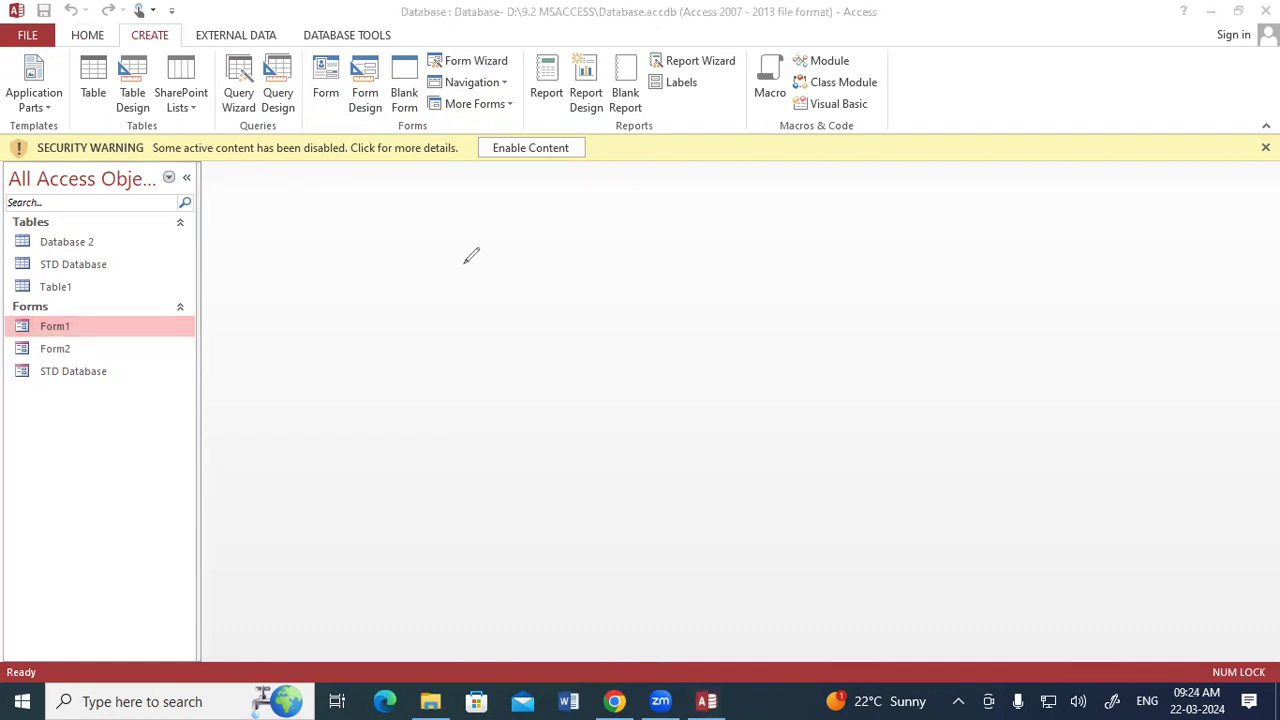
left_click_drag(312, 99, 336, 96)
left_click_drag(344, 124, 379, 122)
left_click_drag(394, 120, 425, 119)
mouse_move(210, 162)
left_mouse_down()
mouse_move(429, 160)
mouse_move(501, 182)
mouse_move(508, 403)
mouse_move(314, 449)
mouse_move(217, 454)
mouse_move(212, 157)
left_mouse_up()
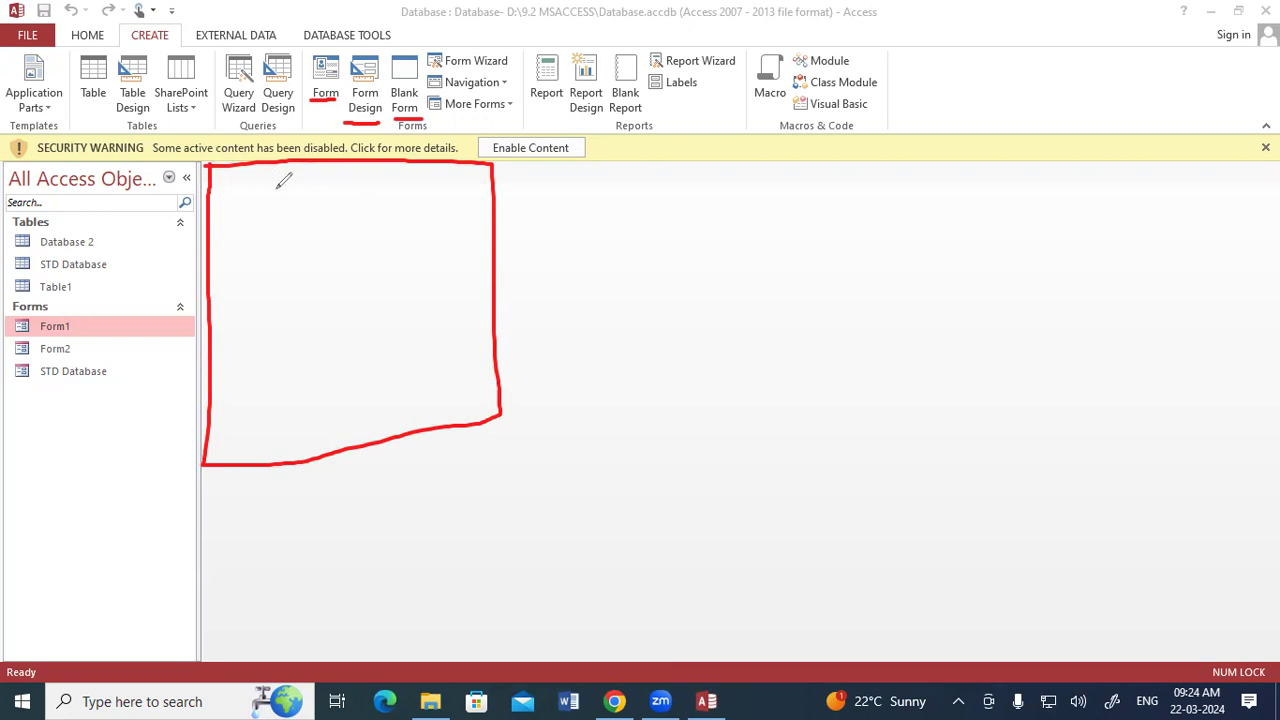
left_click_drag(524, 103, 643, 118)
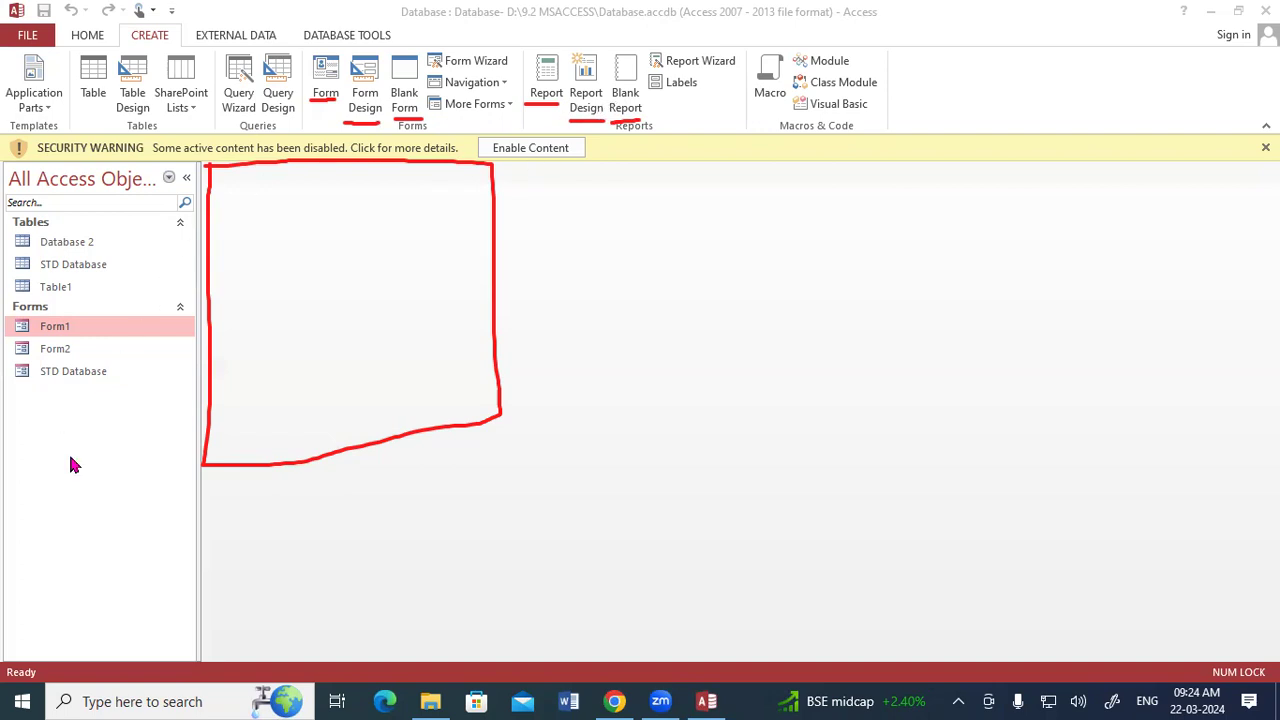
key("Escape")
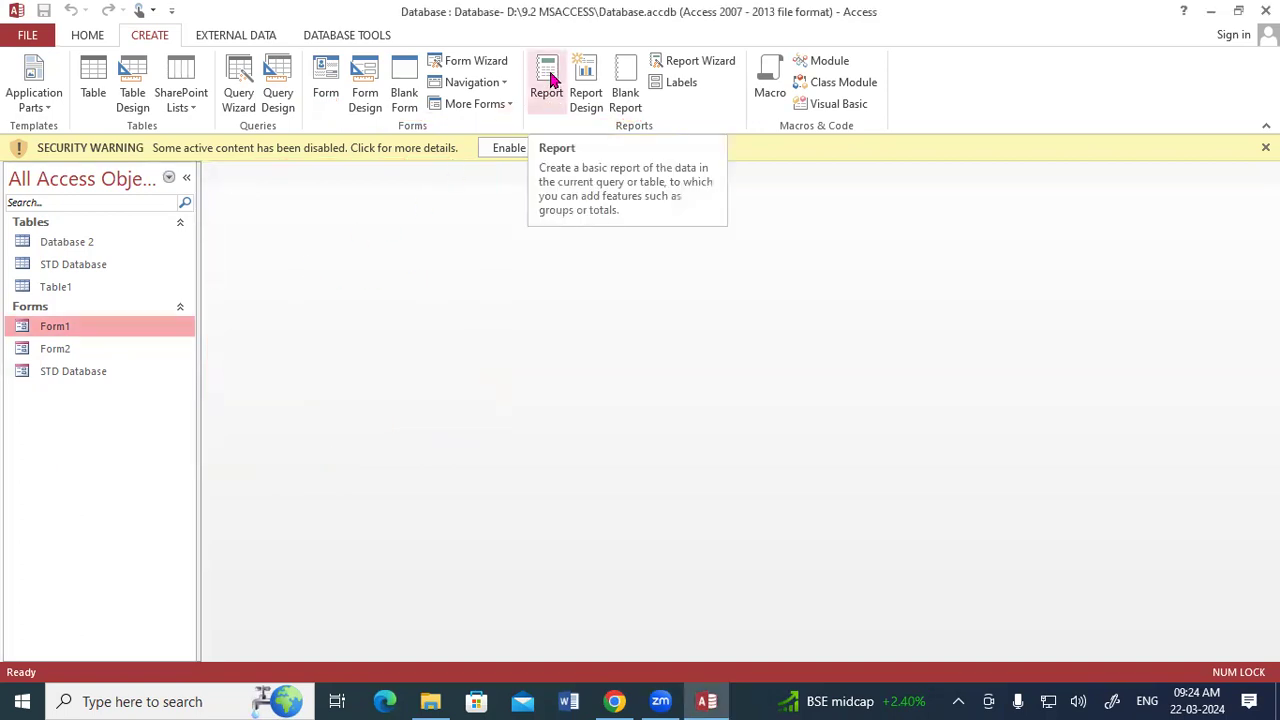
Look over the Database 2, STD Database and Table1 tables and close them all.
double_click(108, 244)
double_click(88, 265)
left_click(82, 287)
double_click(82, 287)
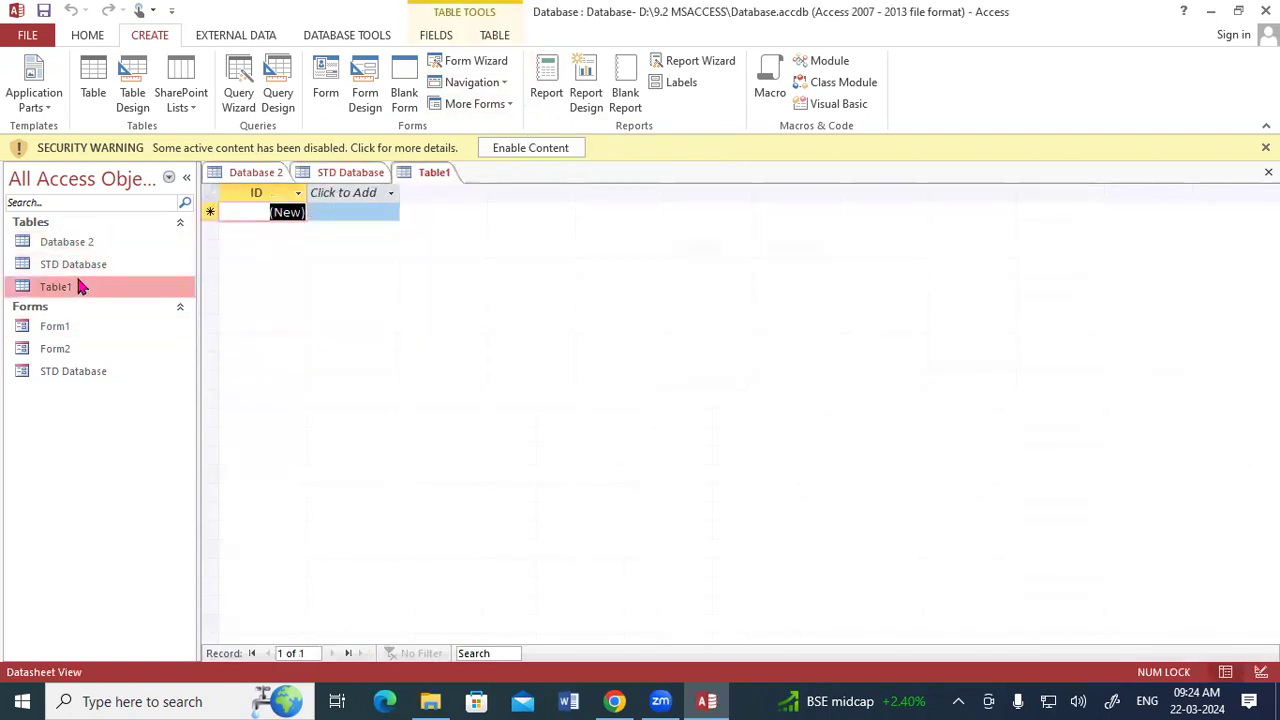
double_click(86, 268)
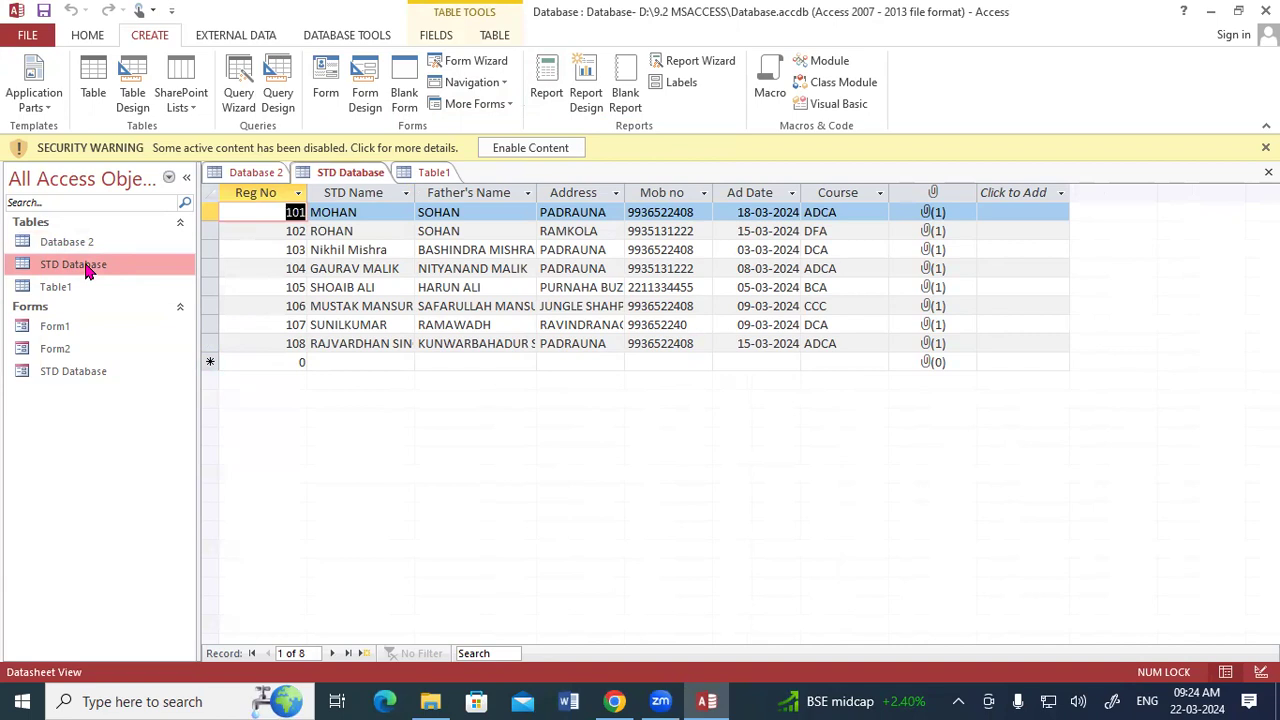
right_click(320, 181)
left_click(337, 236)
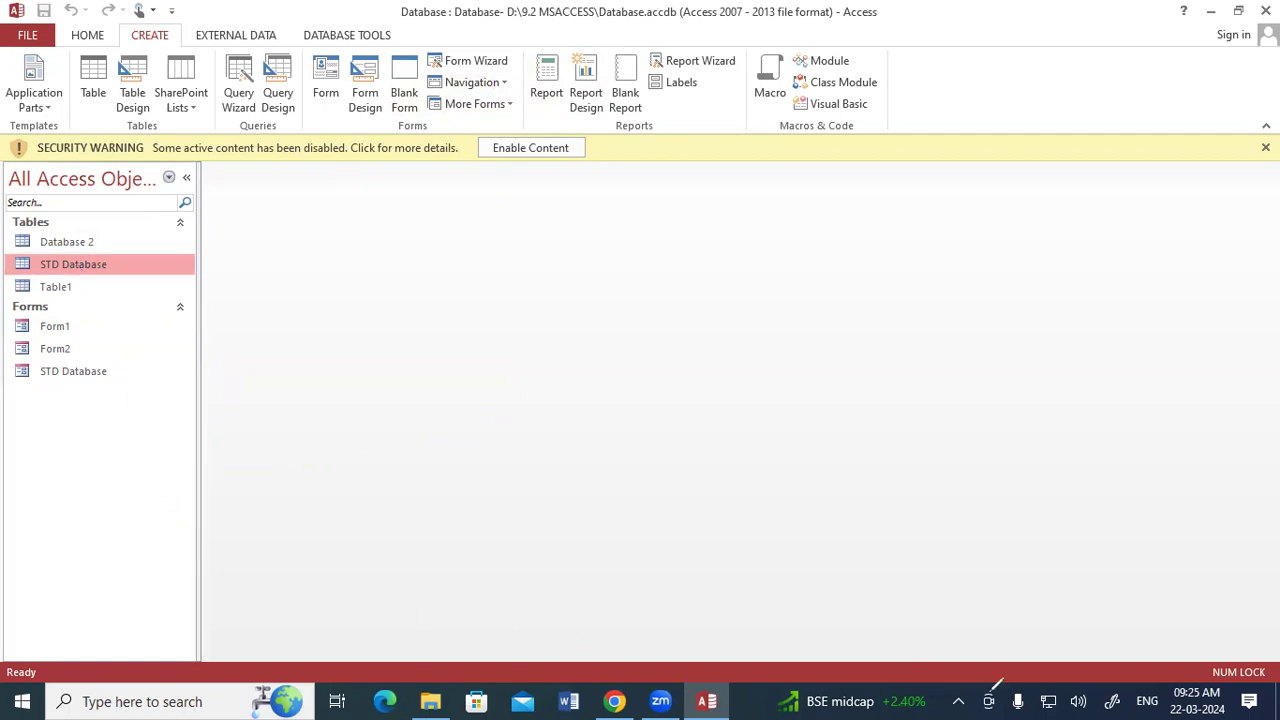
left_click(991, 691)
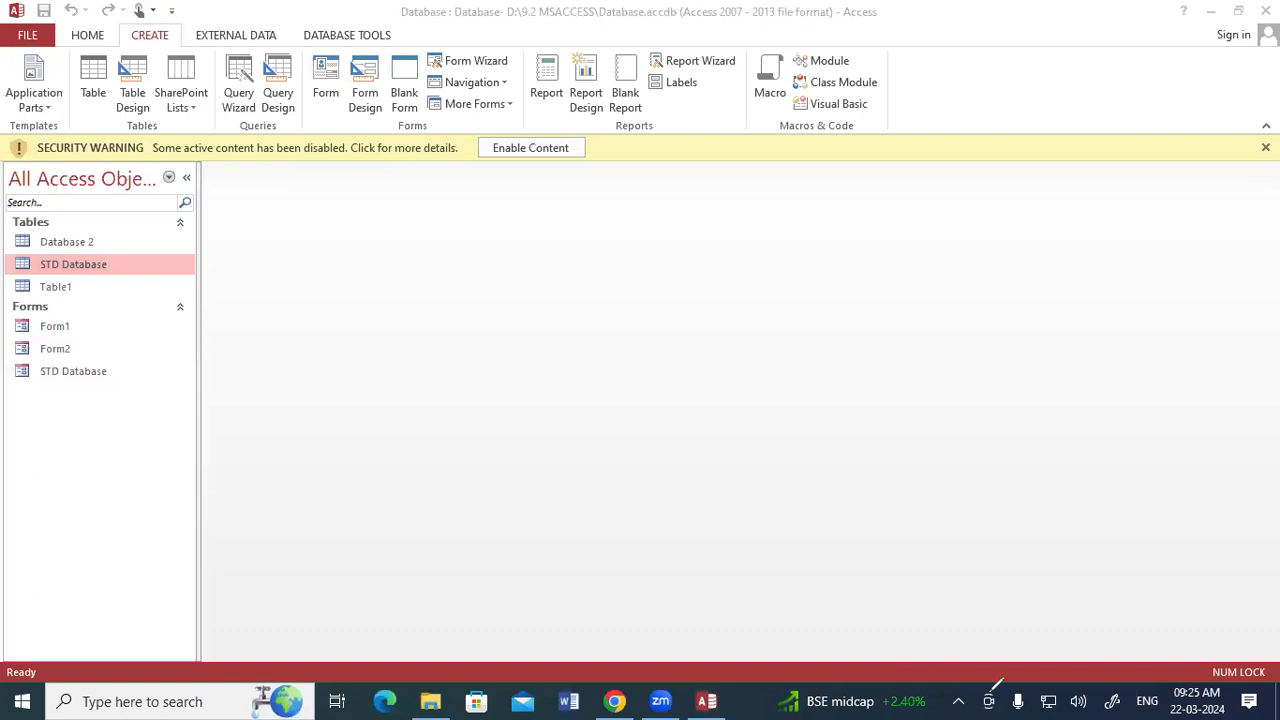
left_click_drag(461, 443, 469, 445)
mouse_move(107, 252)
left_mouse_down()
mouse_move(30, 263)
mouse_move(86, 281)
mouse_move(102, 257)
mouse_move(68, 228)
mouse_move(30, 262)
mouse_move(95, 226)
mouse_move(72, 230)
left_mouse_up()
mouse_move(145, 430)
left_mouse_down()
mouse_move(190, 452)
mouse_move(220, 436)
left_mouse_up()
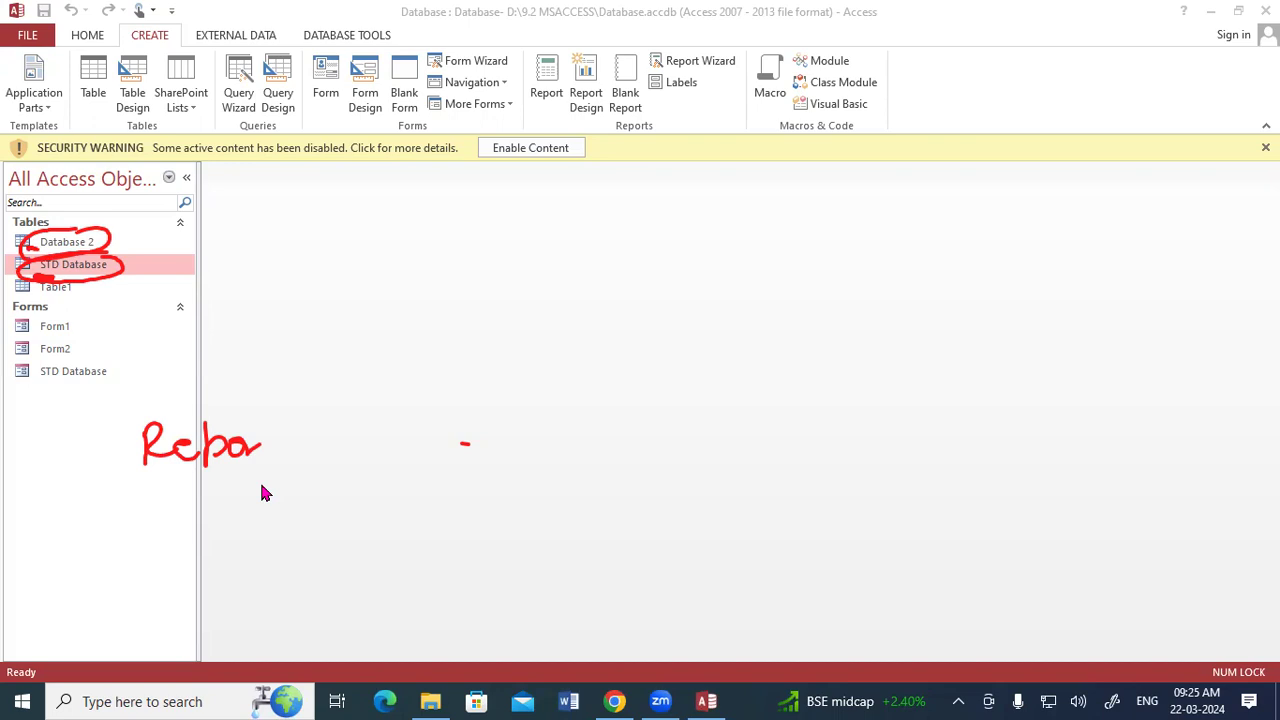
key("Escape")
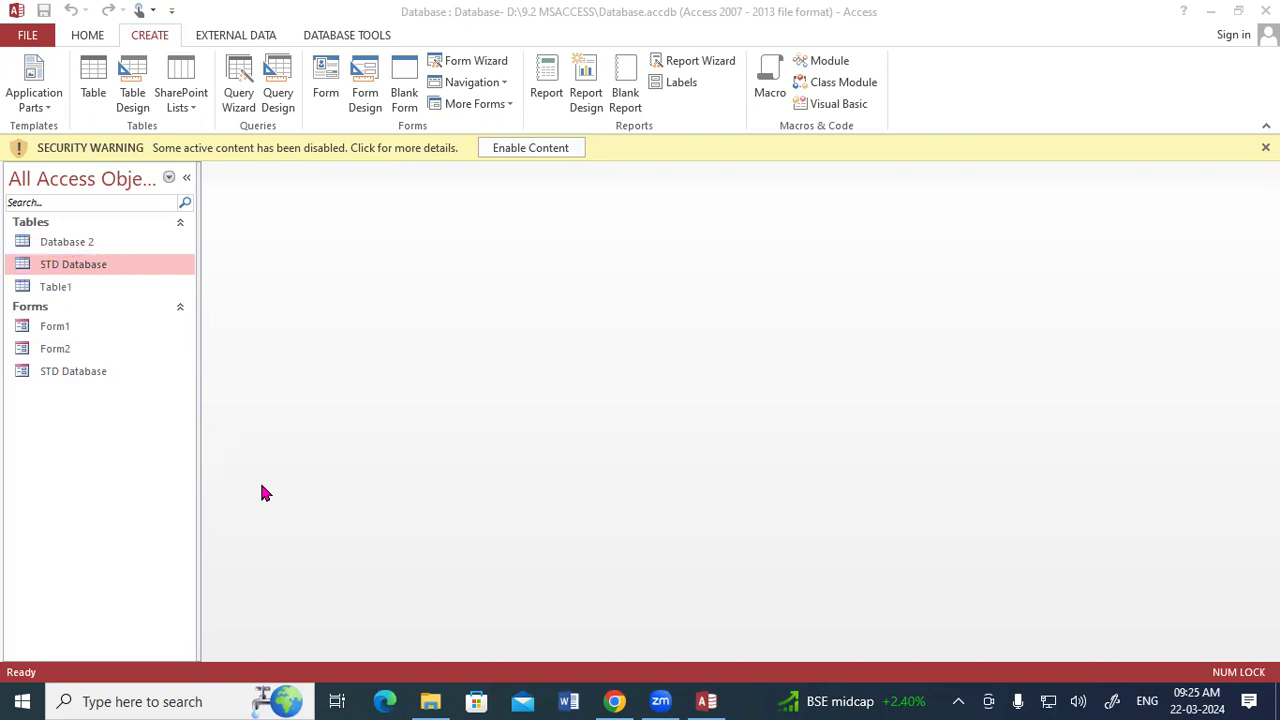
mouse_move(42, 296)
left_mouse_down()
mouse_move(61, 301)
mouse_move(41, 300)
mouse_move(40, 276)
mouse_move(63, 250)
left_mouse_up()
left_click_drag(17, 266, 31, 269)
left_click(372, 564)
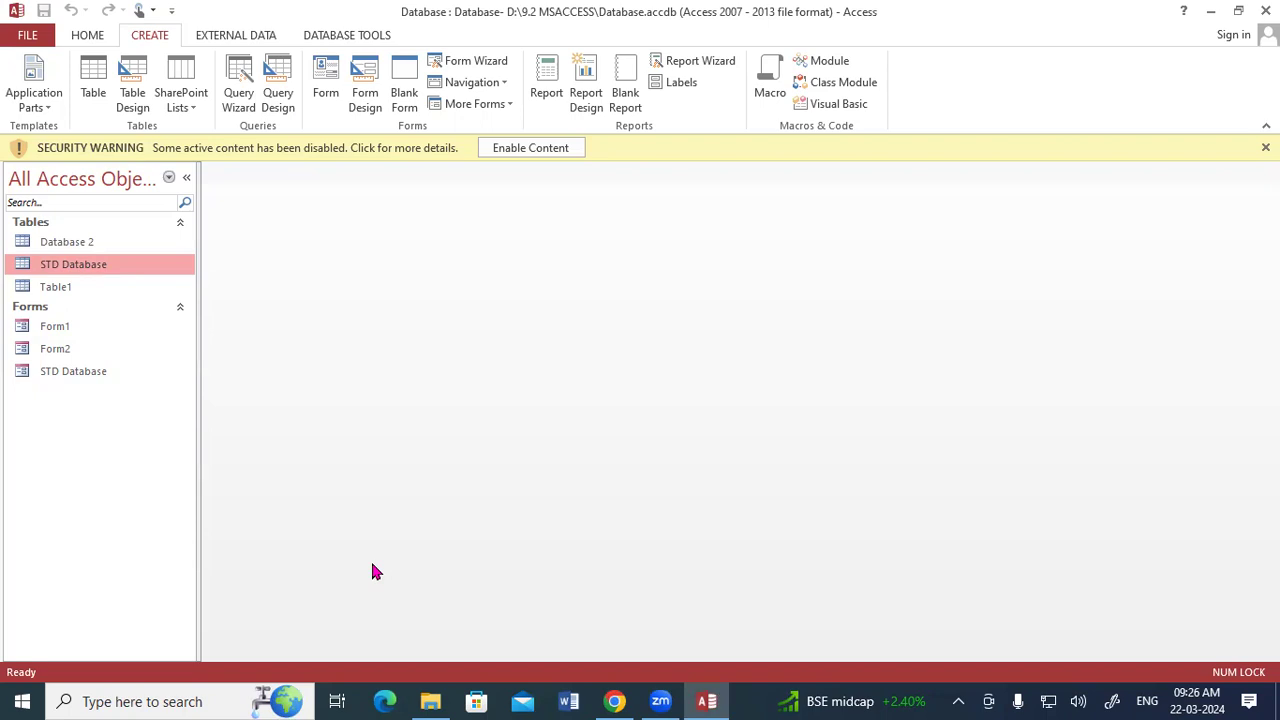
Create a basic report from the STD Database table and show it in Print Preview.
left_click(550, 68)
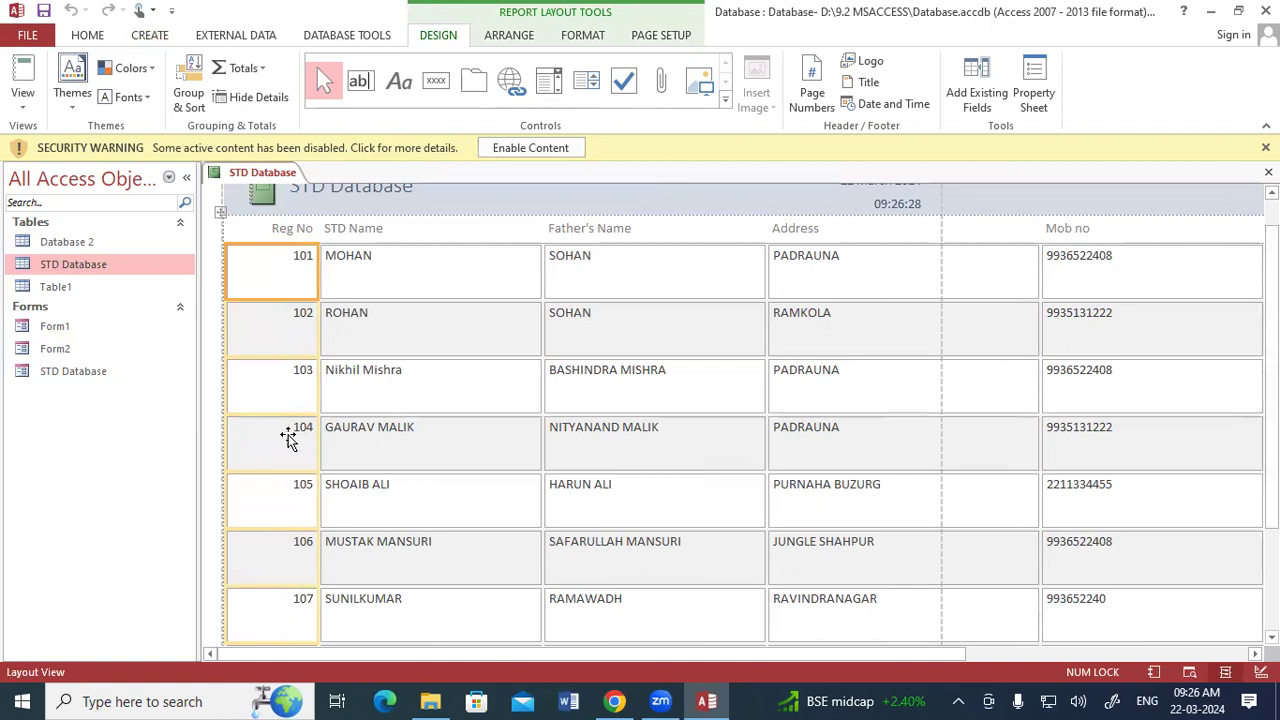
left_click_drag(364, 656, 513, 662)
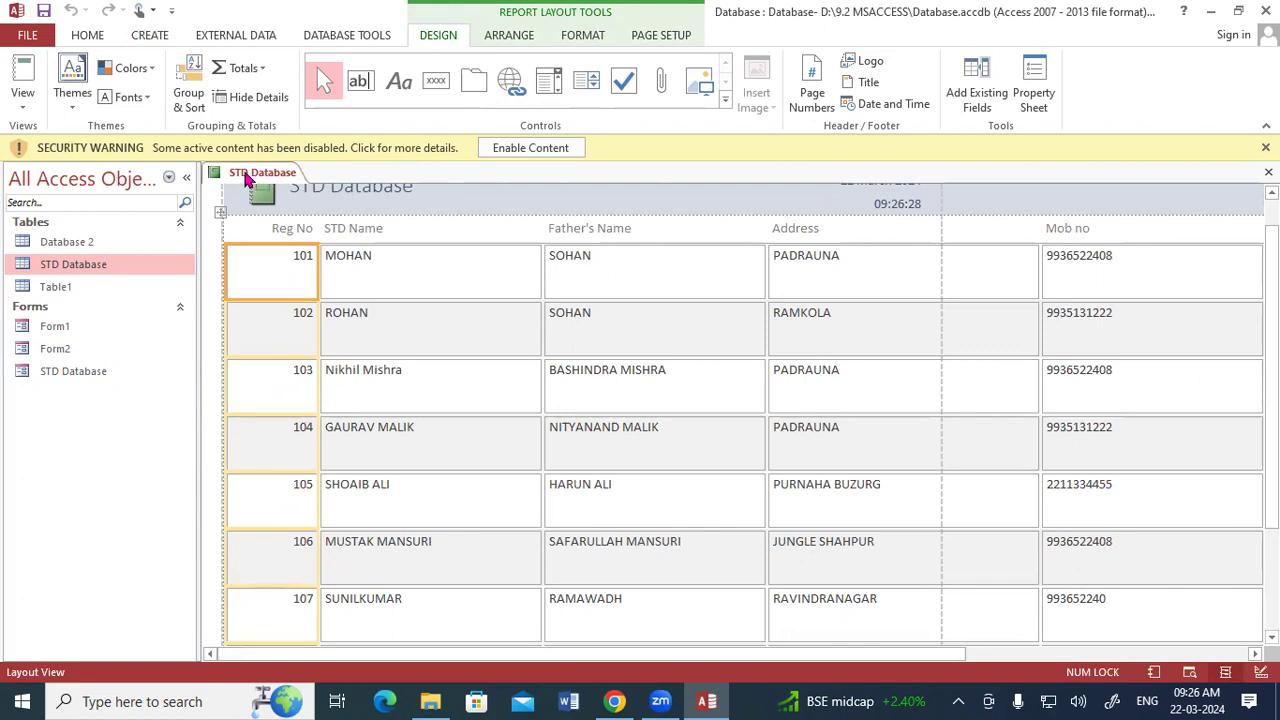
right_click(253, 175)
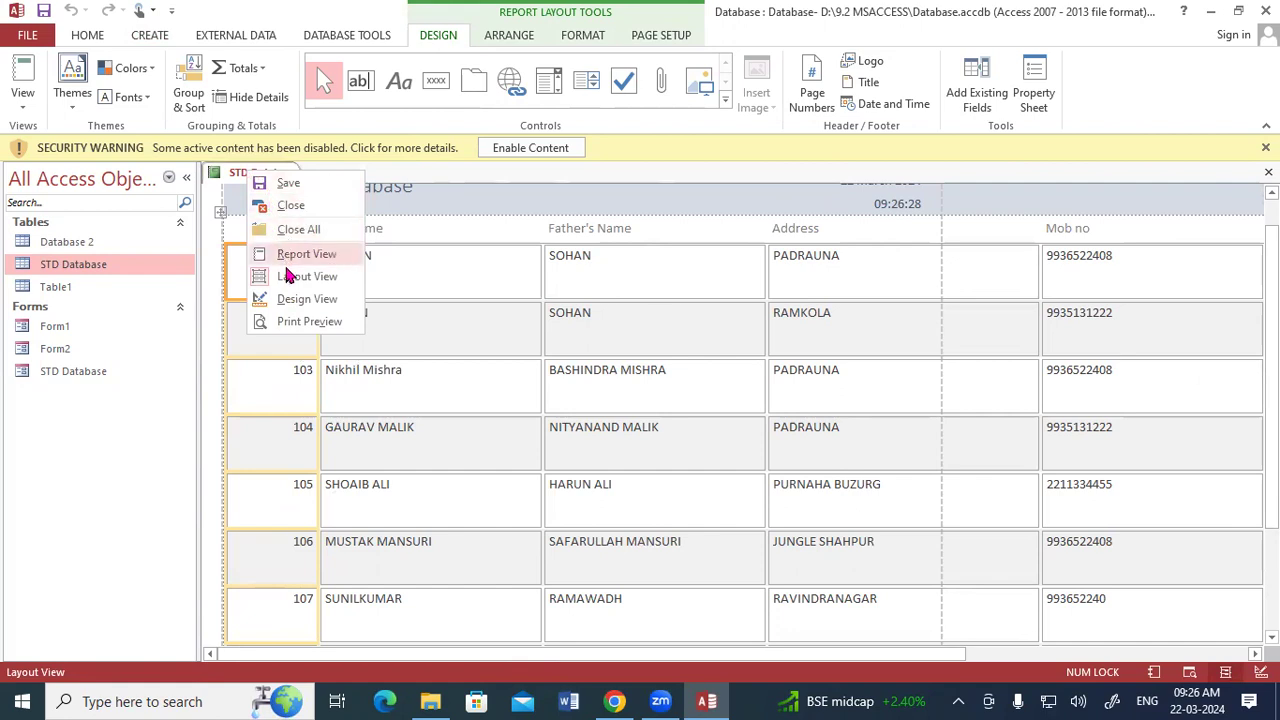
left_click(305, 322)
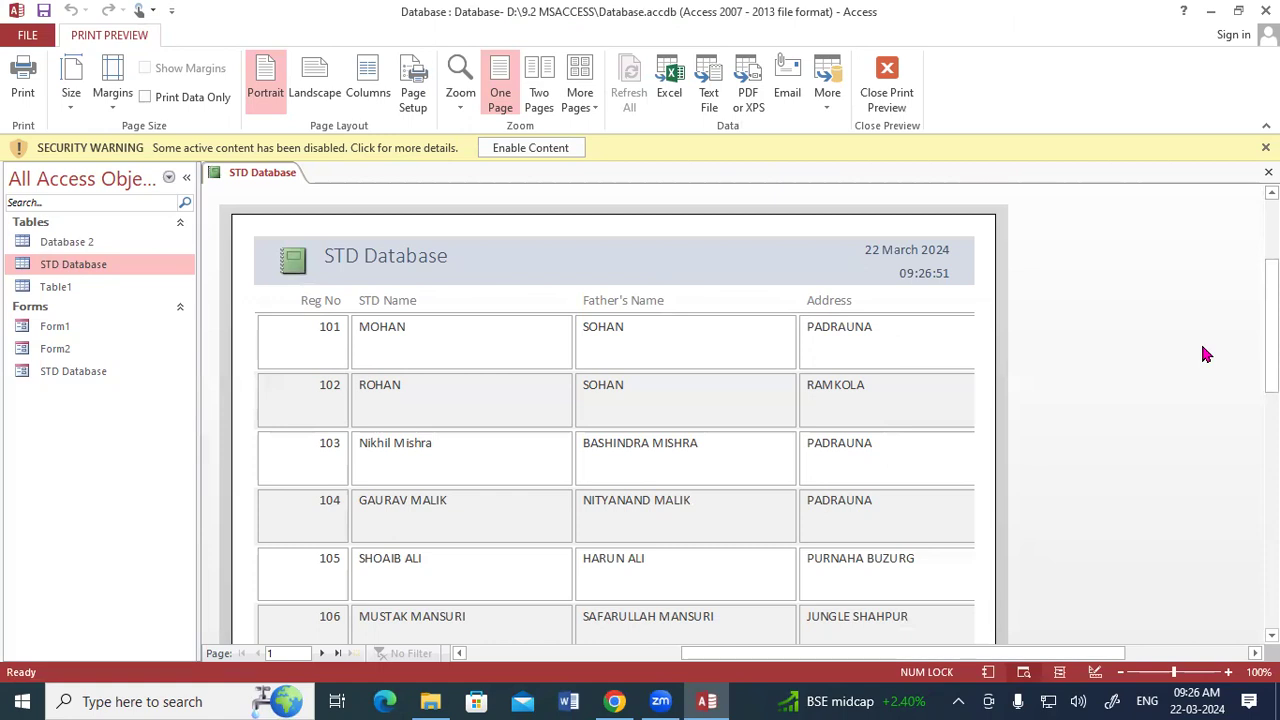
Examine the STD Database report in Design View and Report View, checking all columns across to Photo.
right_click(274, 176)
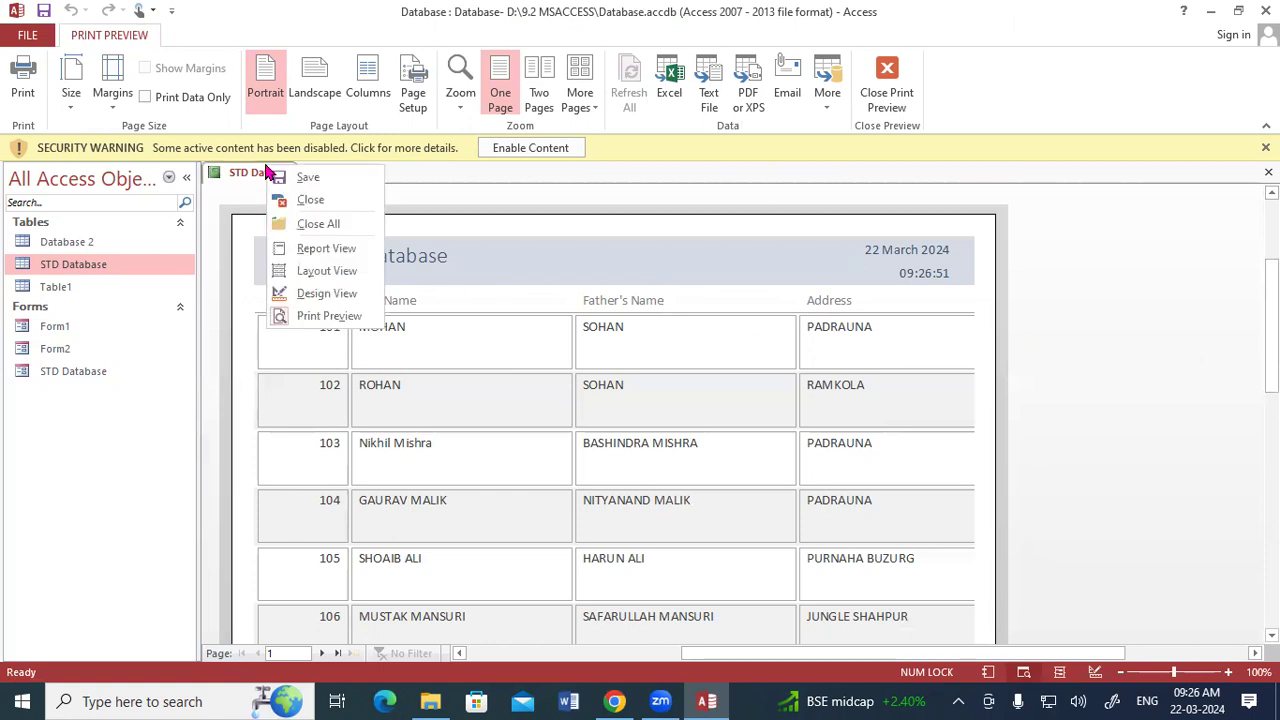
left_click(313, 296)
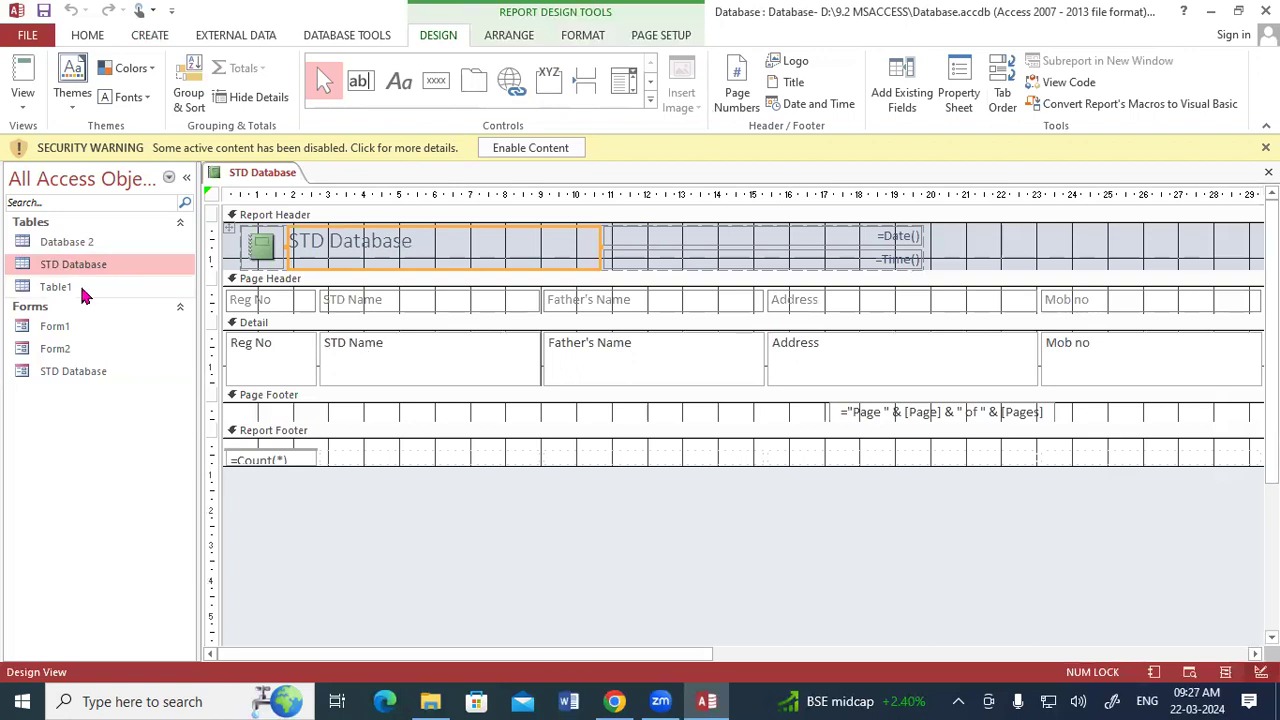
right_click(253, 176)
left_click(265, 260)
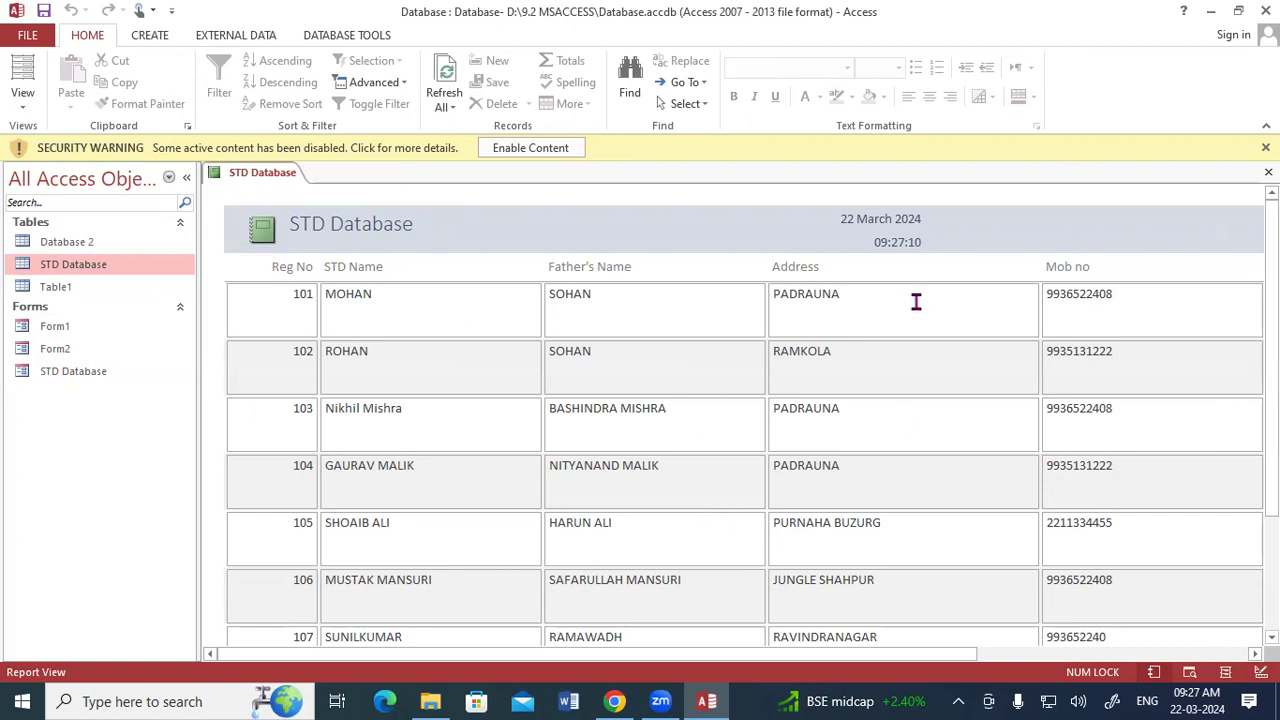
left_click_drag(966, 654, 1223, 634)
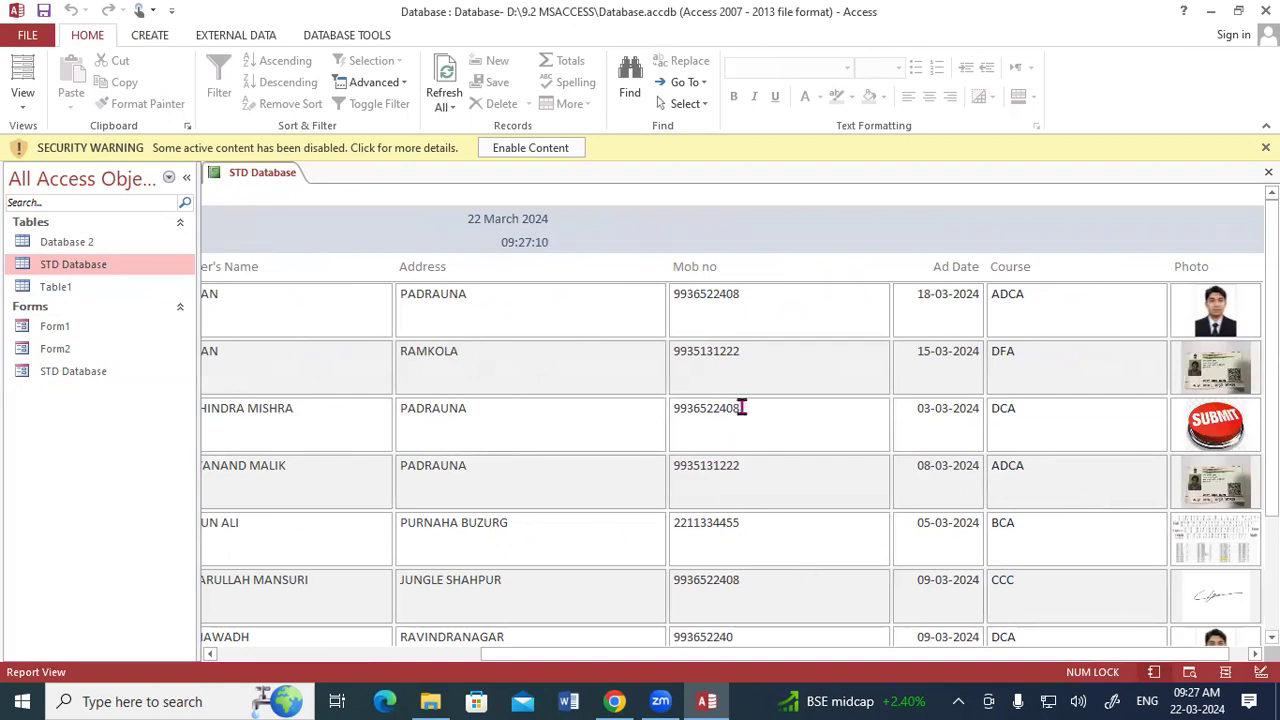
left_click_drag(822, 654, 396, 651)
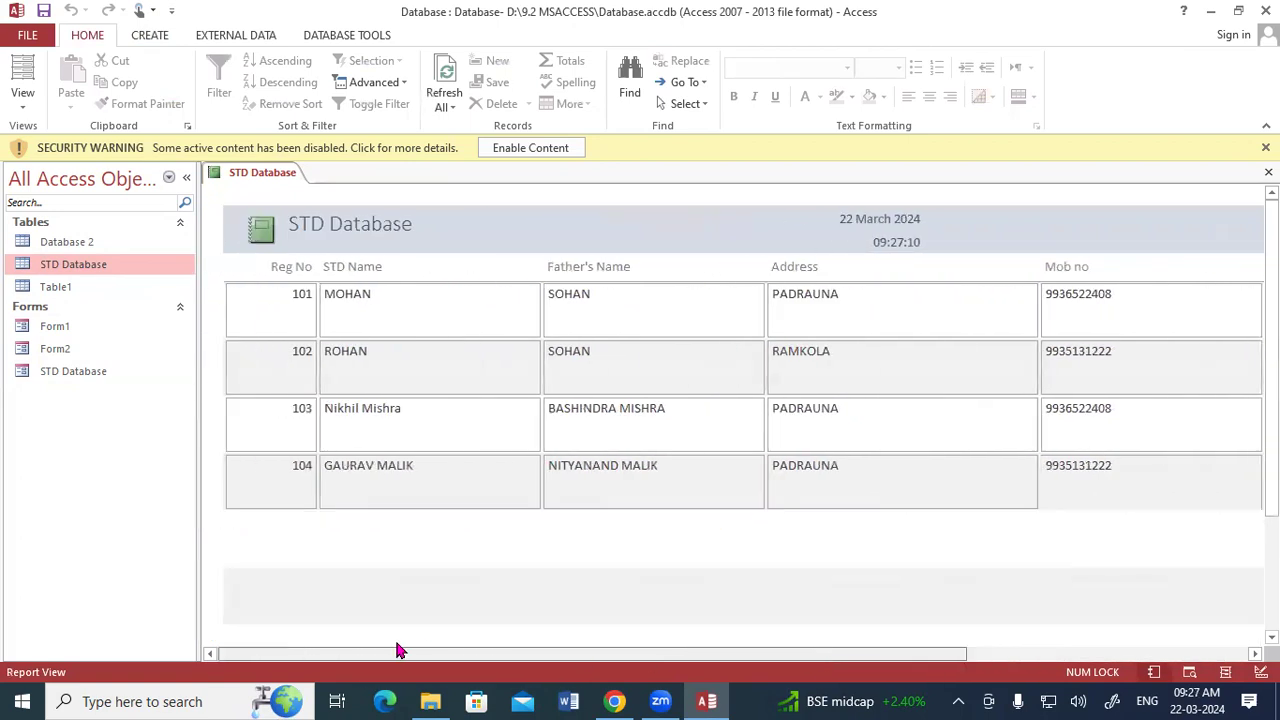
In Design View, narrow the report's Reg No column to about 1.4 cm and the STD Name column to about 2.9 cm.
right_click(268, 172)
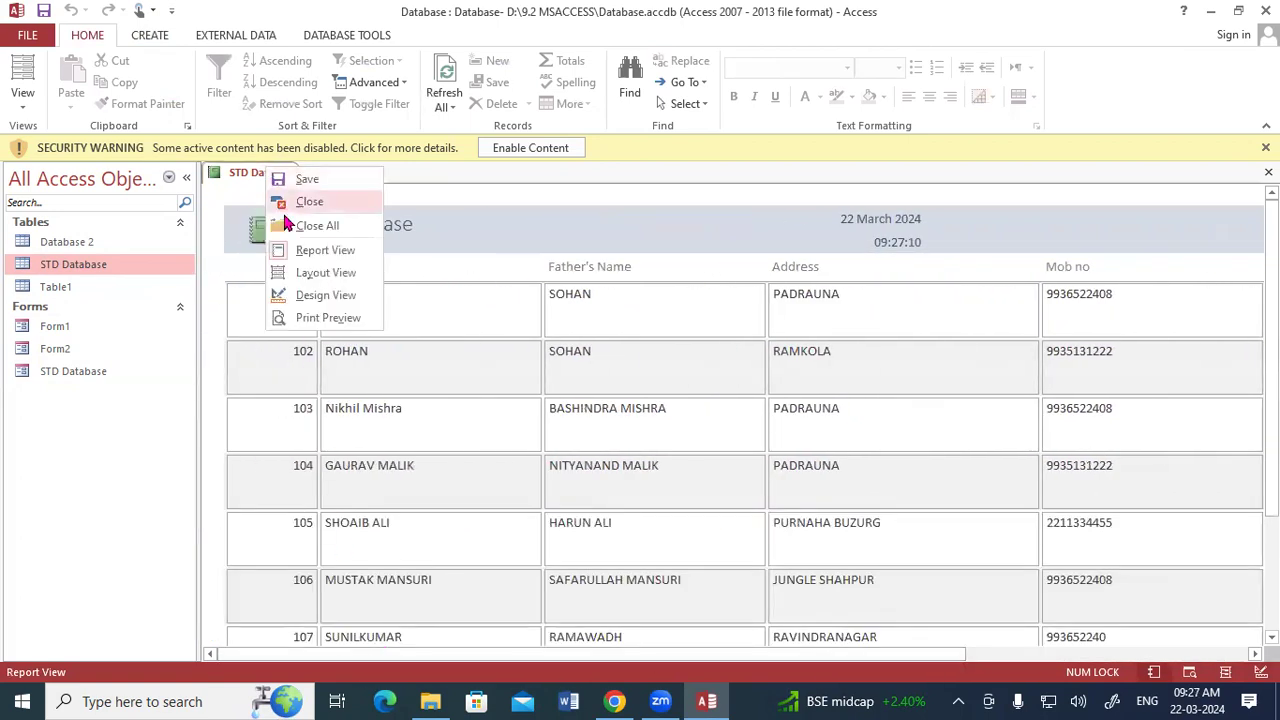
left_click(320, 295)
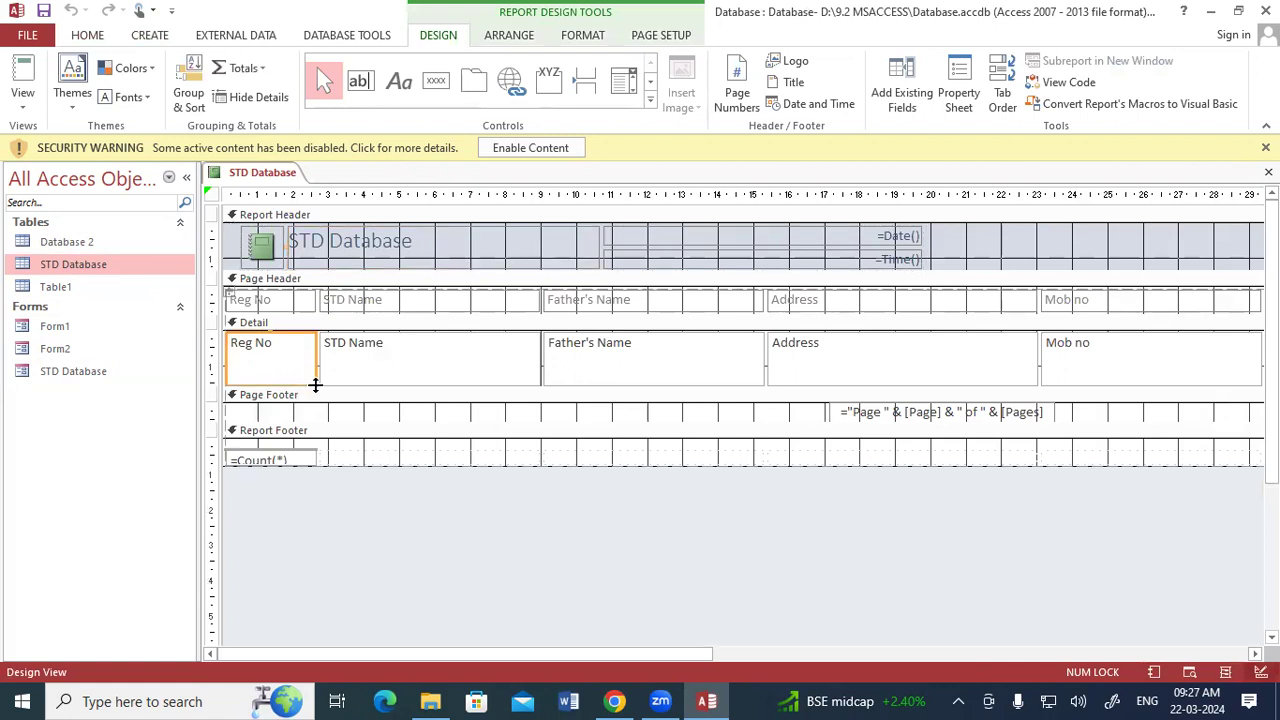
left_click_drag(316, 380, 282, 383)
left_click(395, 375)
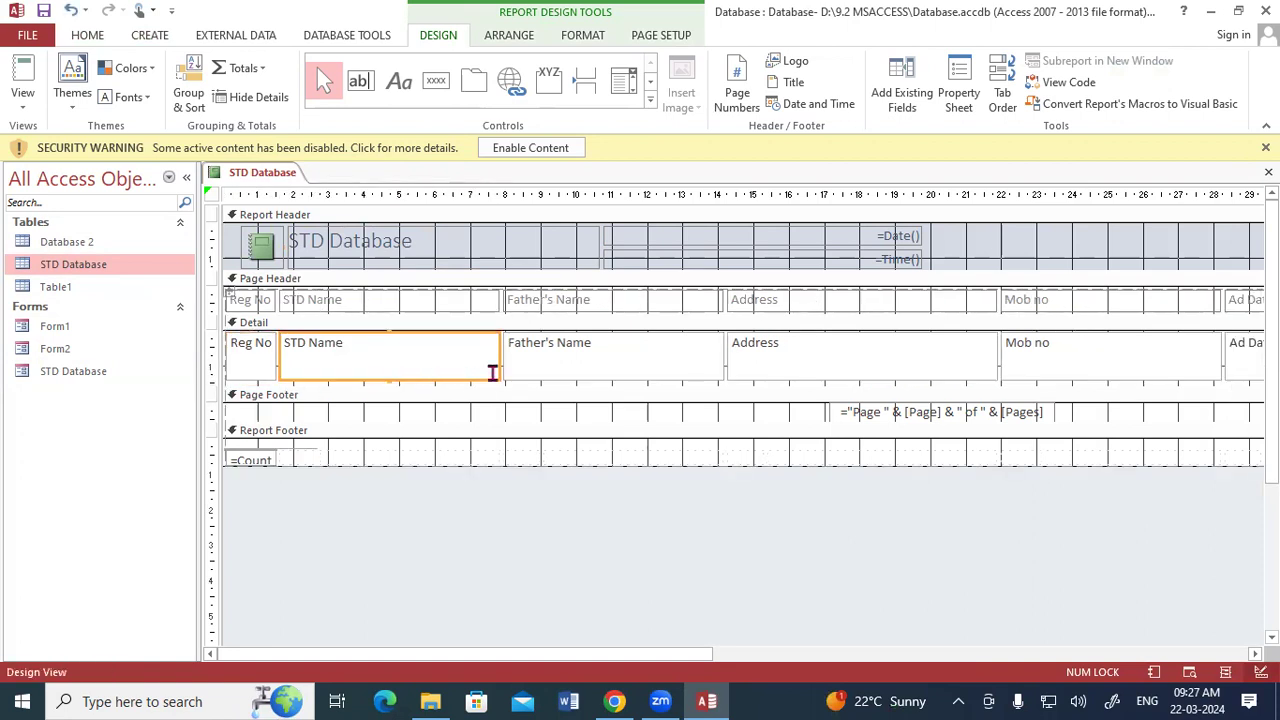
left_click_drag(501, 380, 379, 380)
Narrow the Father's Name column to about 3.1 cm and the Address column to about 2.6 cm.
left_click(550, 375)
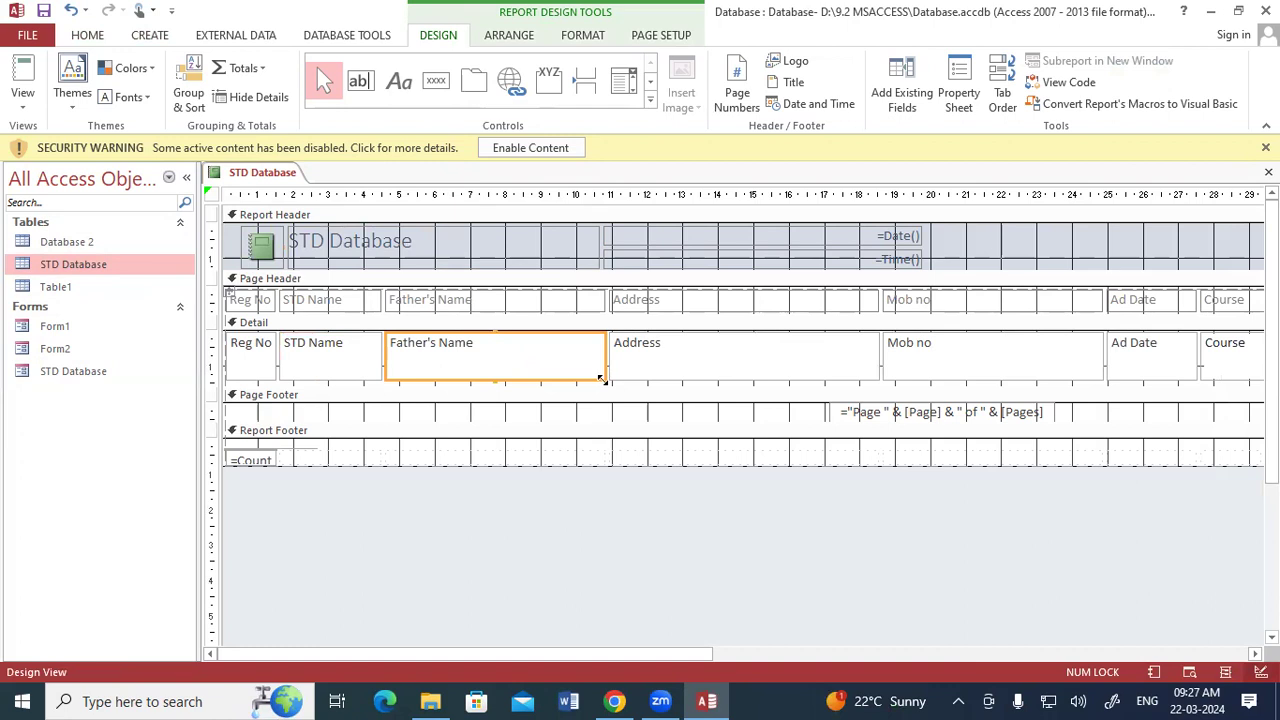
left_click_drag(603, 377, 495, 380)
left_click(594, 374)
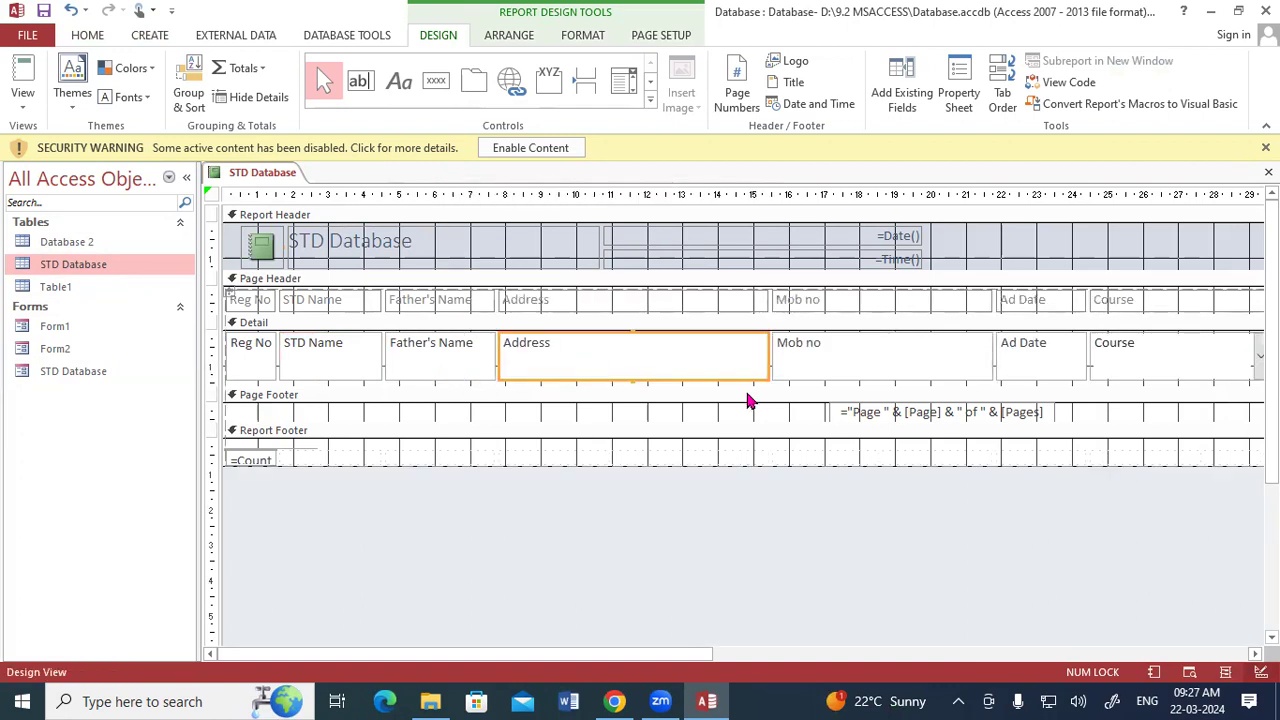
left_click_drag(765, 380, 592, 381)
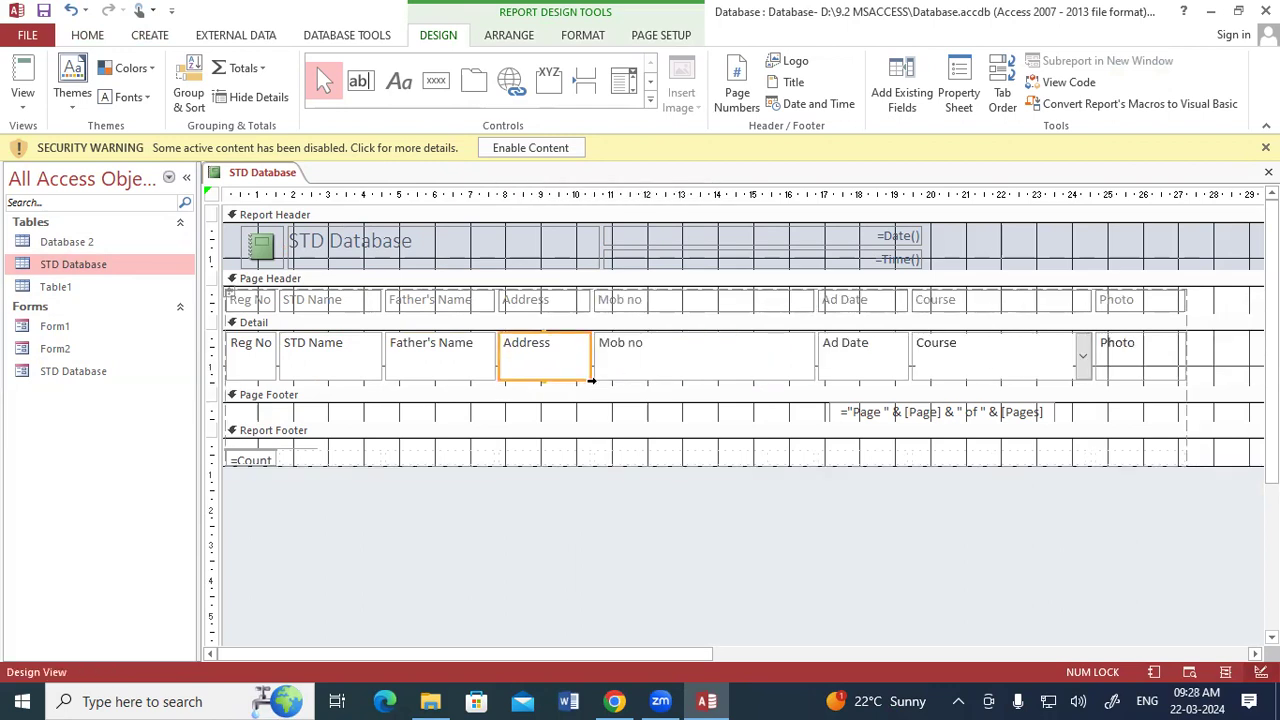
Narrow the Mob no column to about 3.3 cm and the Course column to about 1.8 cm.
left_click(797, 369)
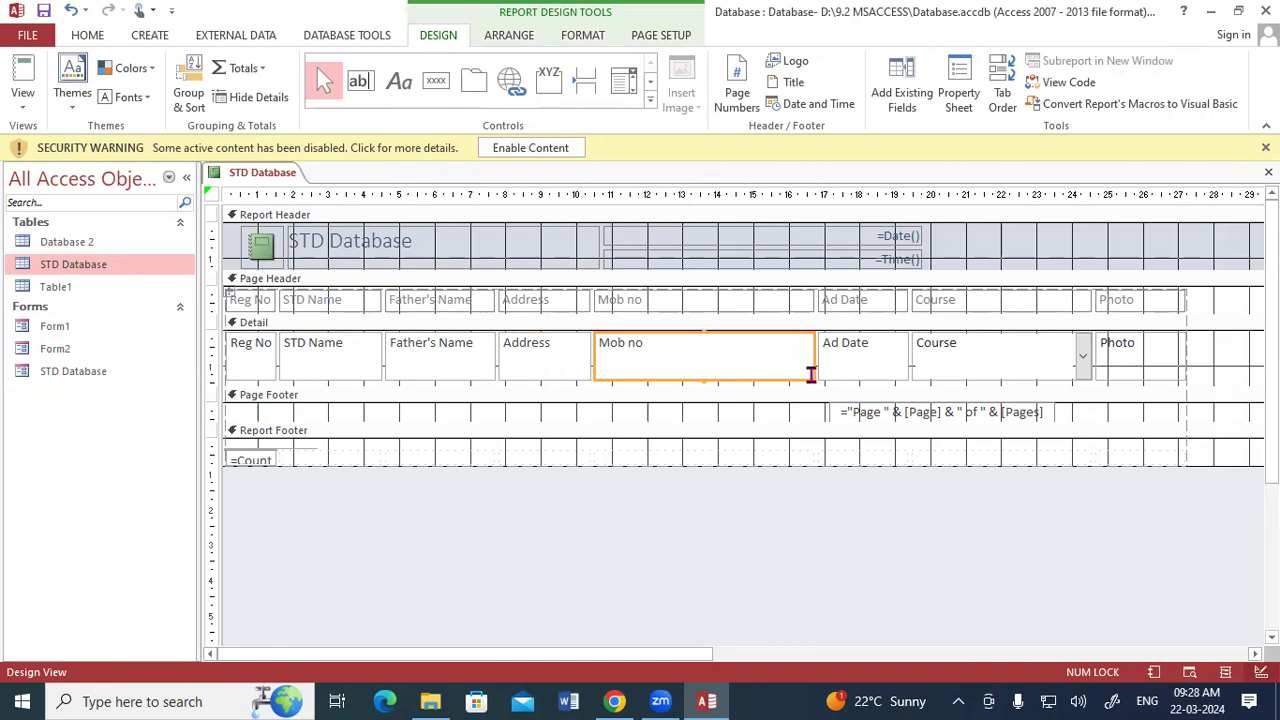
left_click_drag(811, 379, 713, 379)
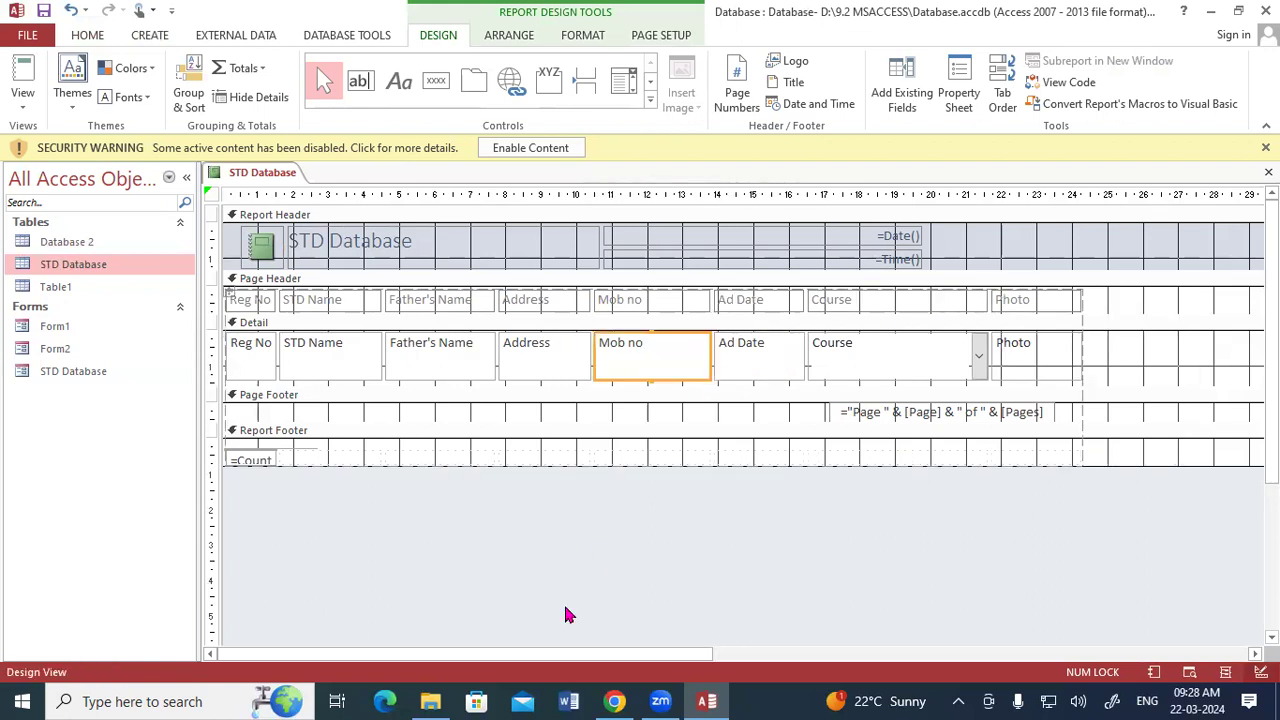
left_click(777, 376)
left_click(880, 377)
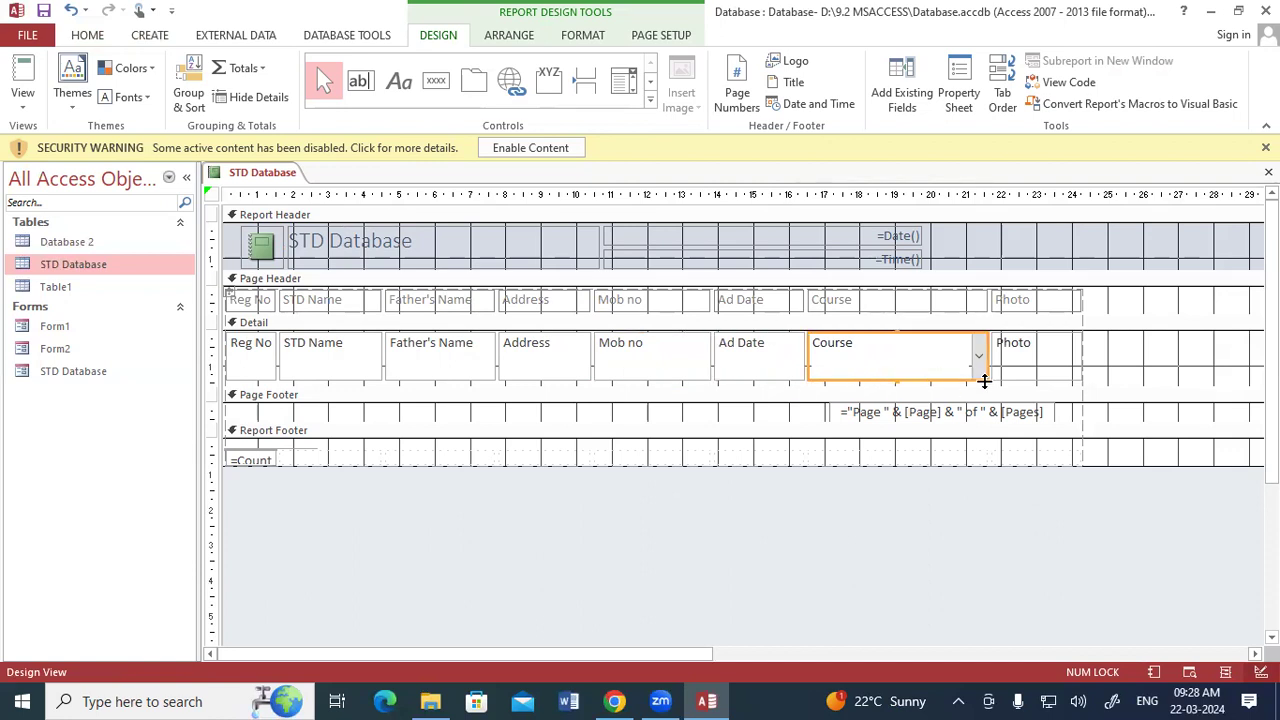
left_click_drag(984, 381, 871, 378)
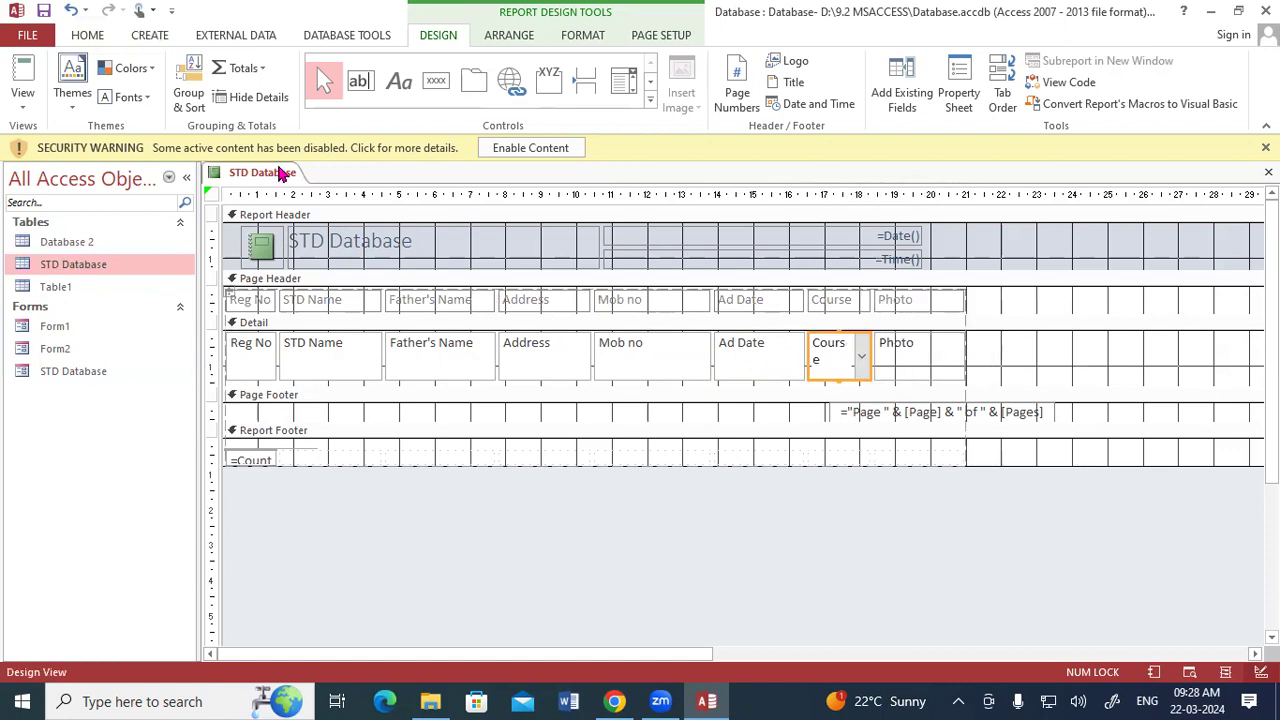
Examine the narrowed report in Report View and Print Preview, checking all records and columns down to the page footer.
right_click(283, 172)
left_click(320, 250)
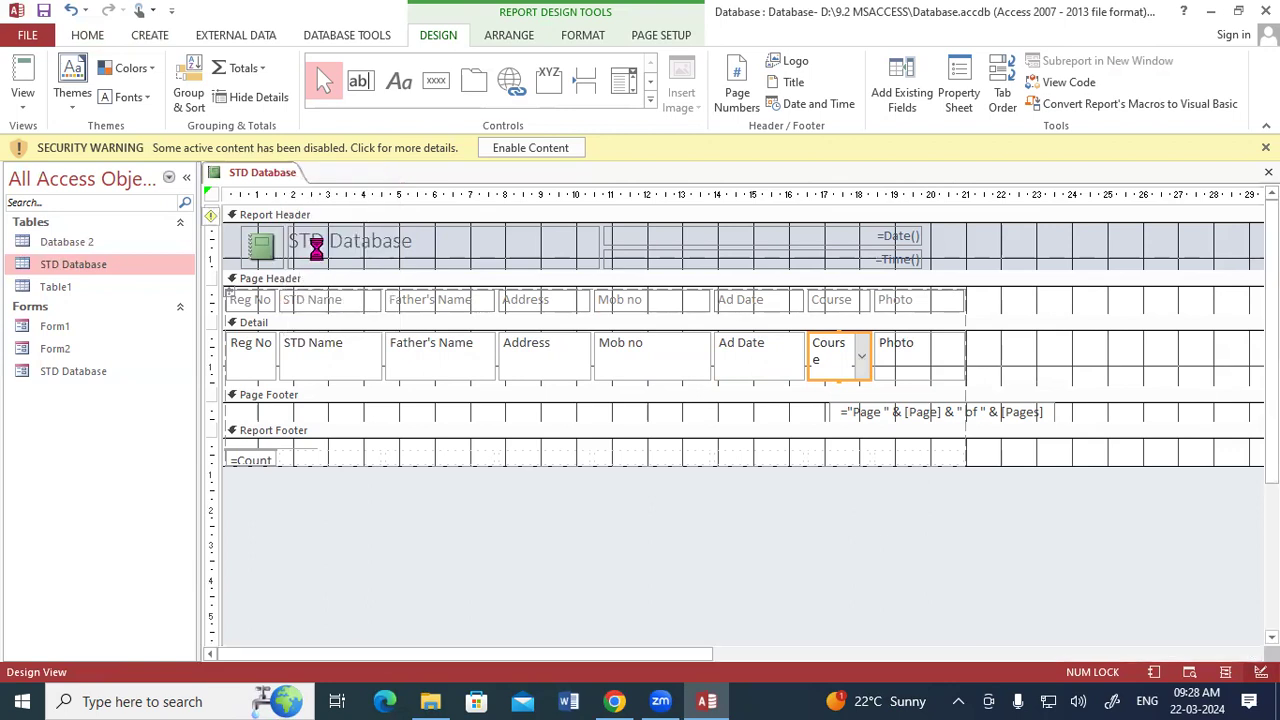
scroll(632, 452, "down", 1)
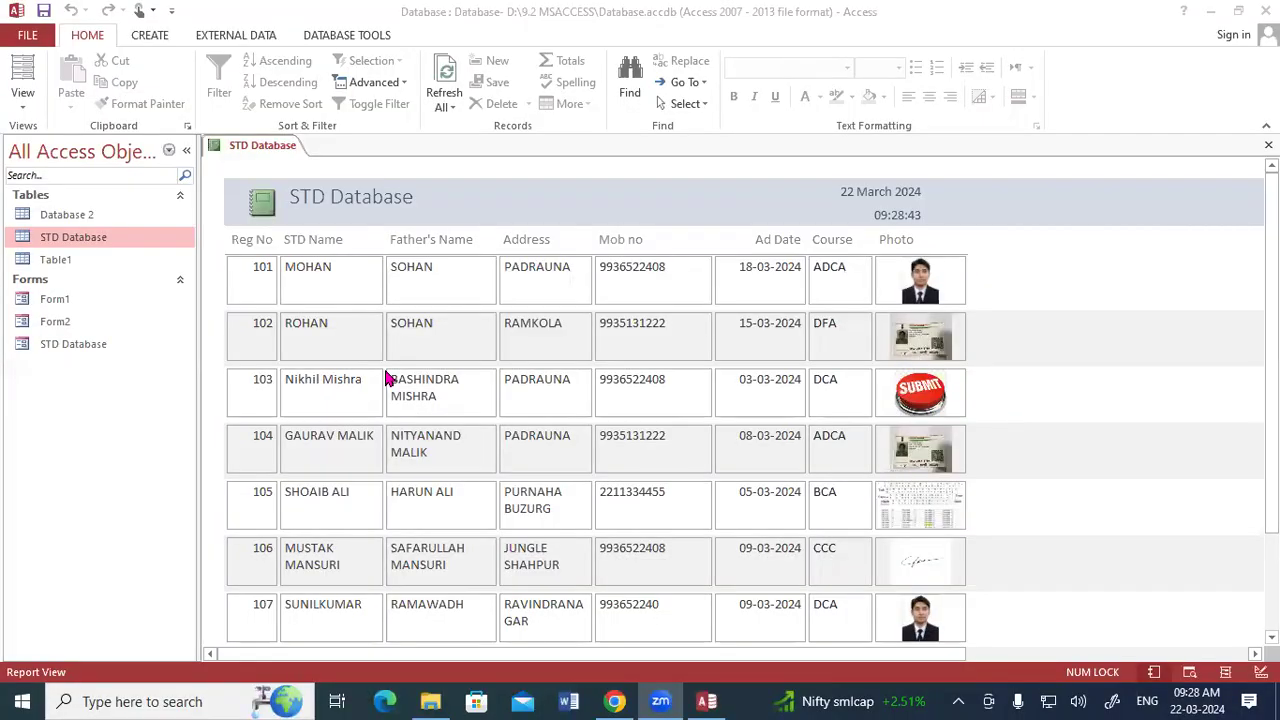
right_click(272, 148)
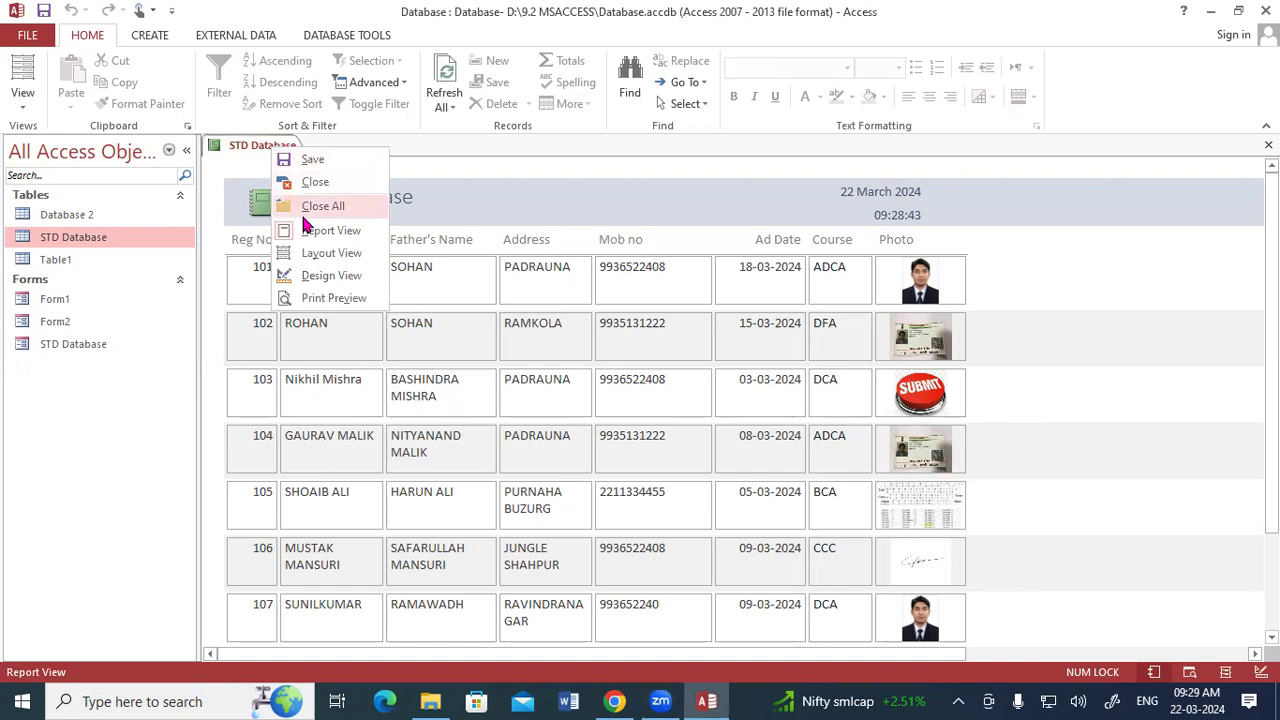
left_click(316, 298)
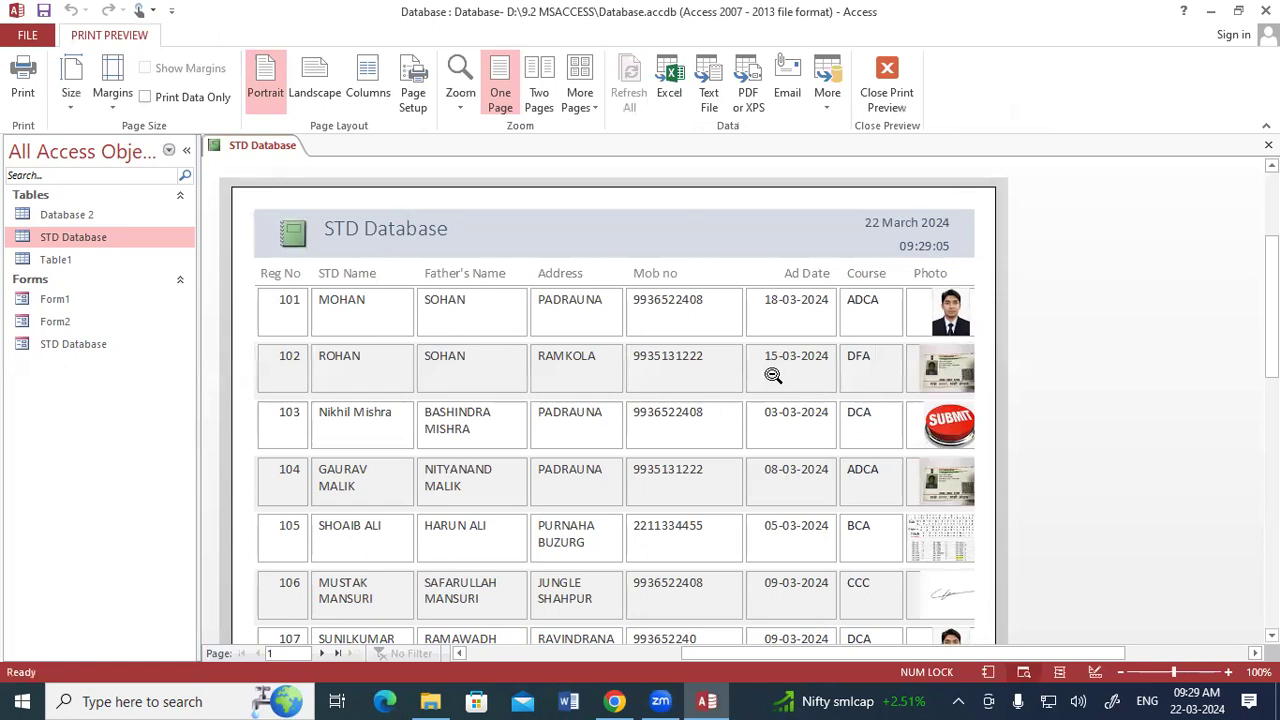
scroll(765, 385, "down", 1)
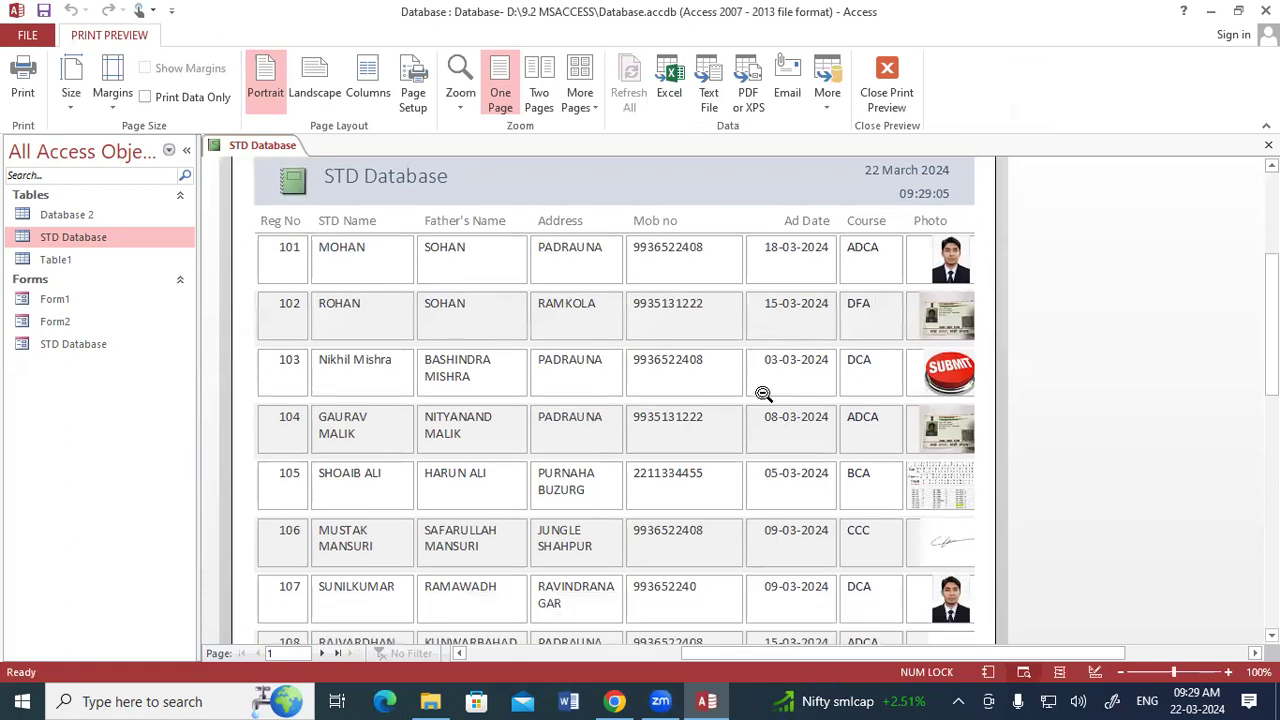
scroll(763, 393, "down", 2)
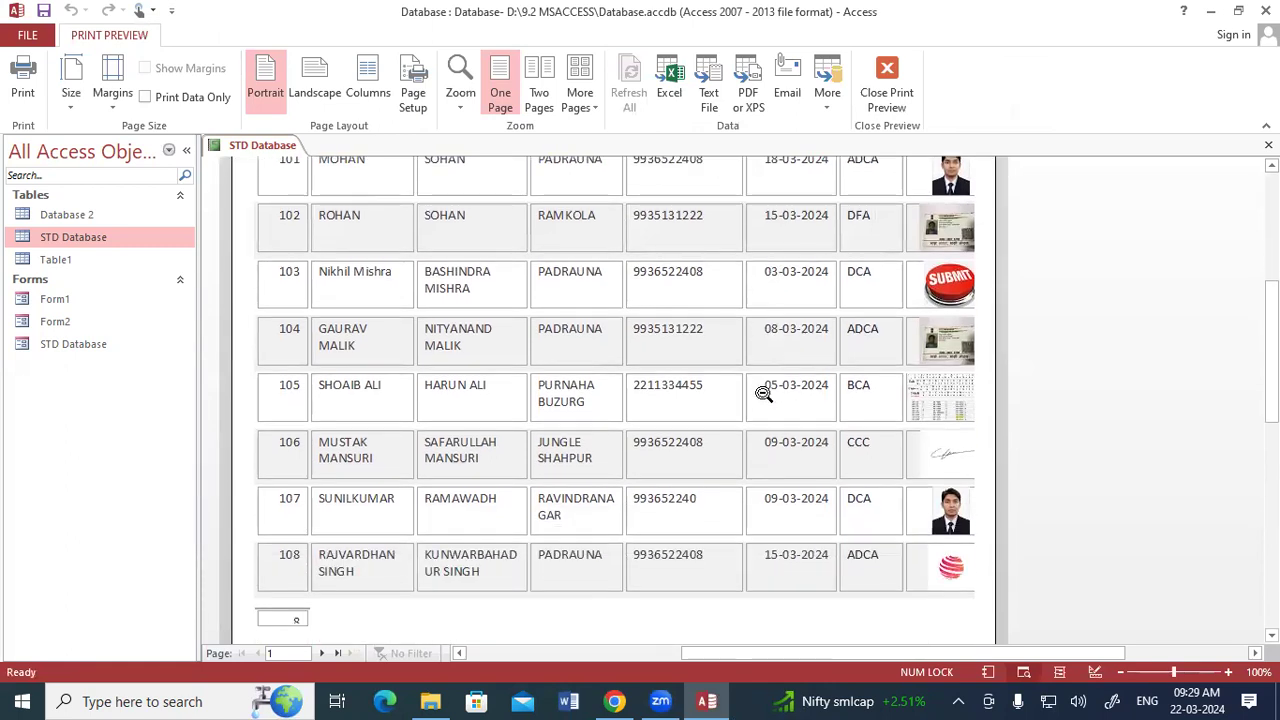
scroll(765, 391, "down", 3)
scroll(409, 381, "up", 2)
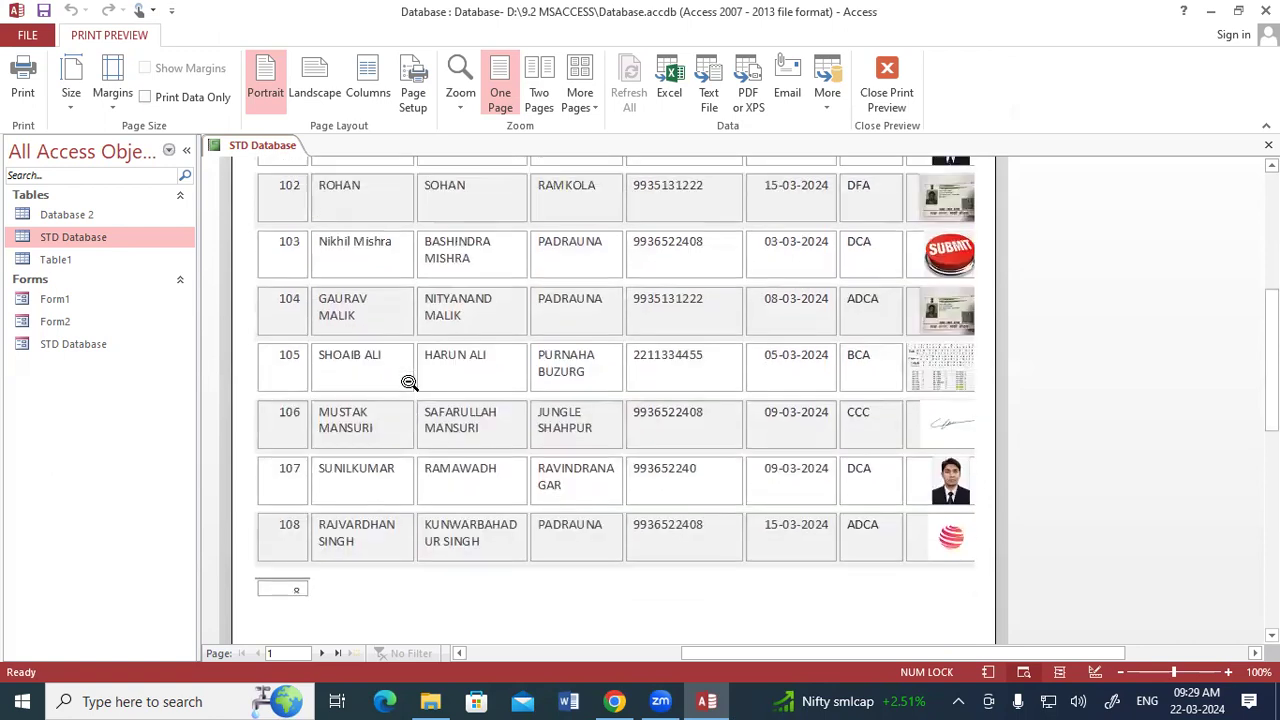
scroll(409, 381, "down", 9)
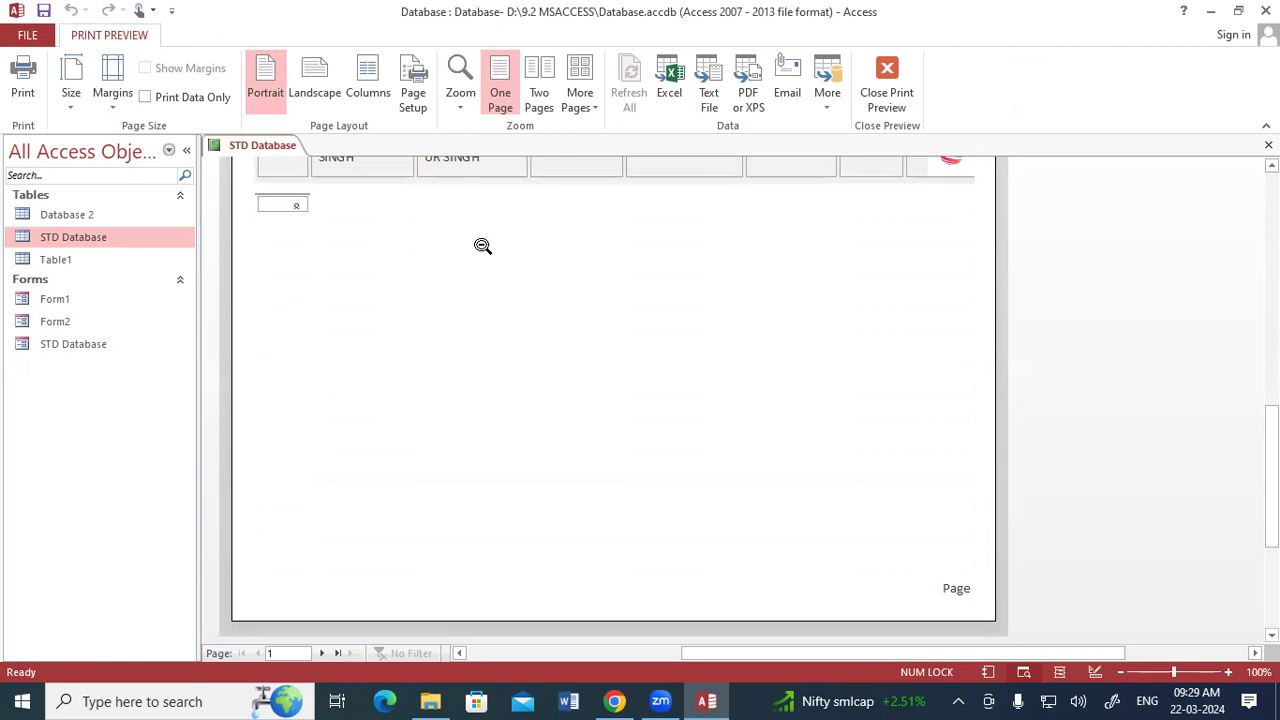
Print the report with Microsoft Print to PDF and save the output on the Desktop as Report 9.2.
left_click(27, 108)
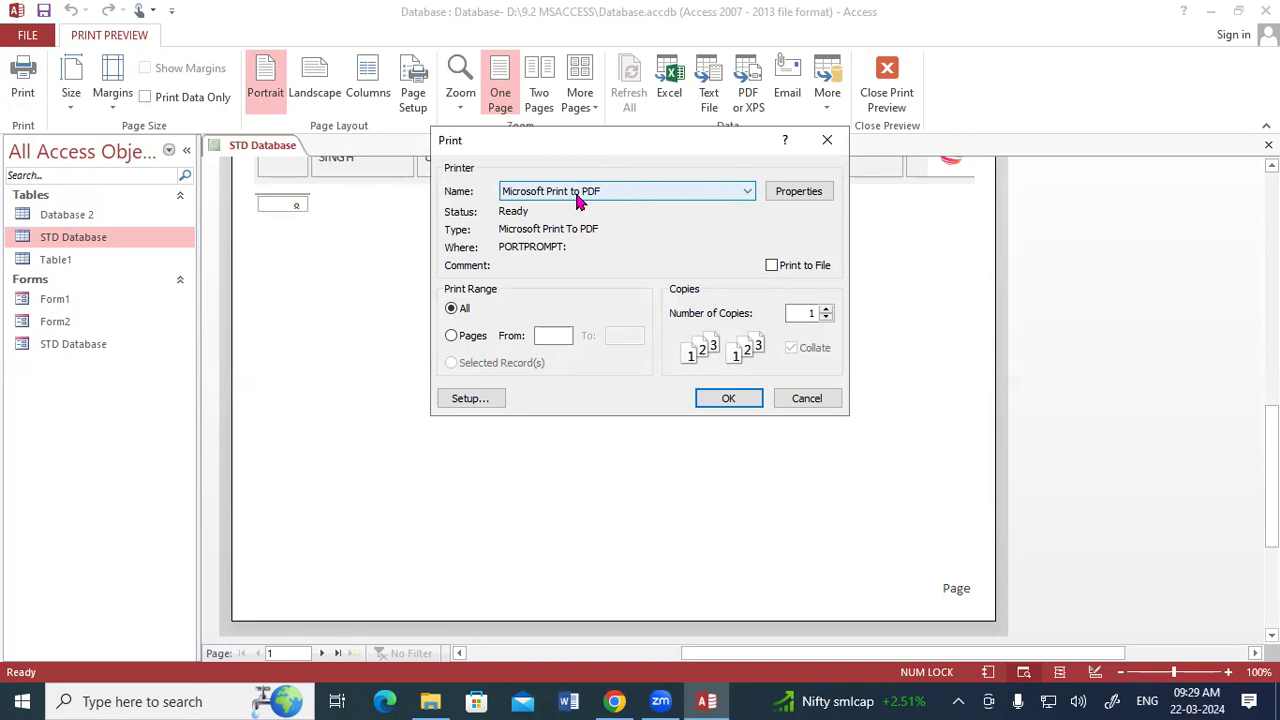
left_click(578, 195)
left_click(570, 217)
left_click(711, 398)
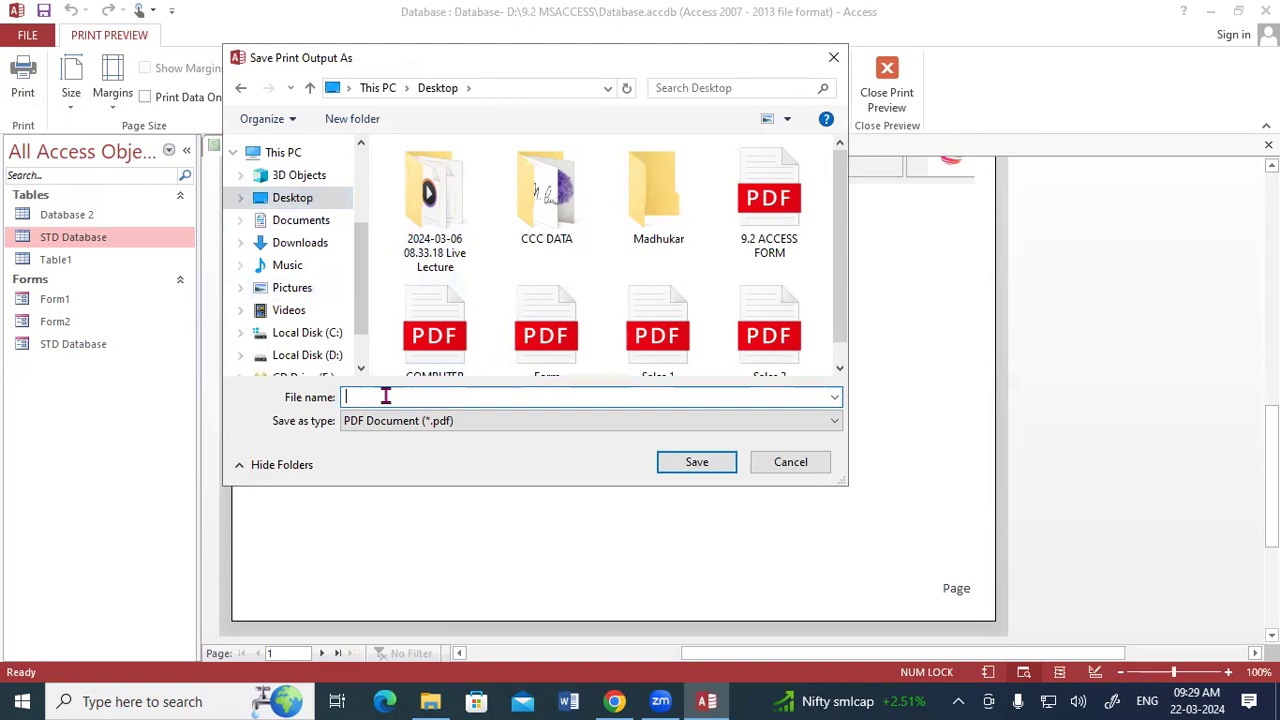
type("Re")
left_click(697, 462)
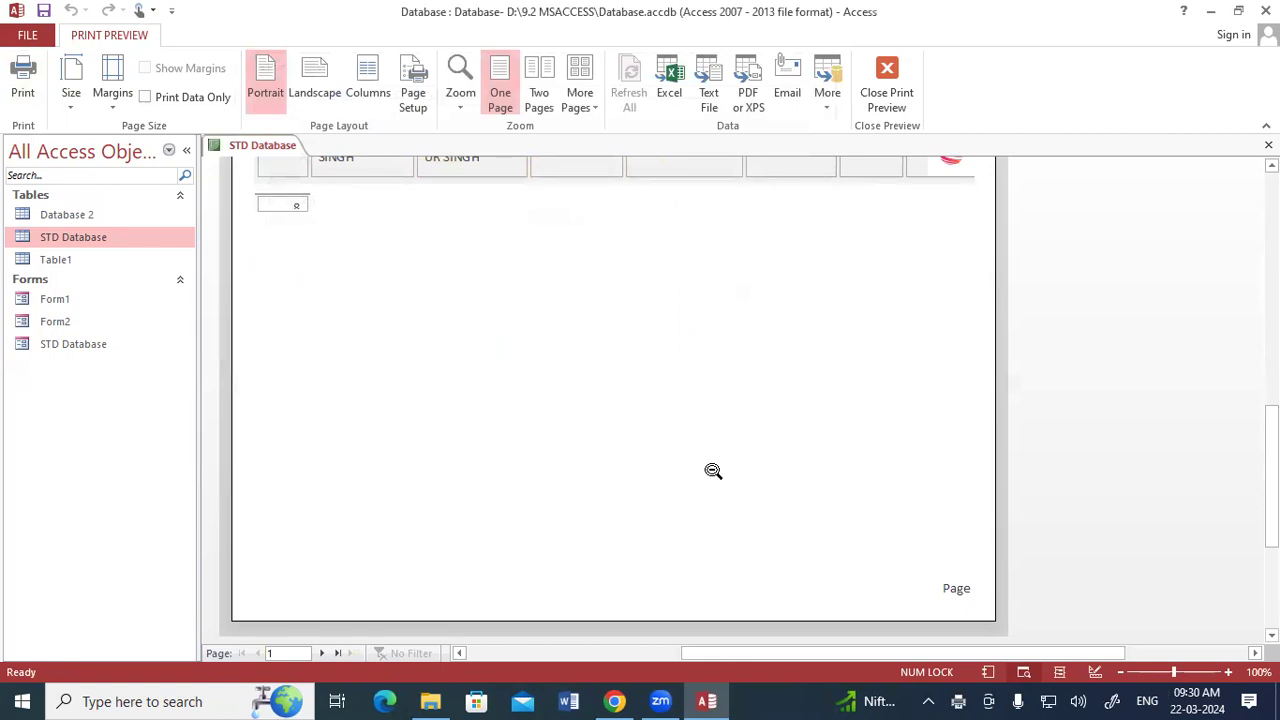
Open the Report 9.2 PDF from the desktop, examine how the columns fit on its pages, and close it.
left_click(1210, 11)
left_click(1172, 11)
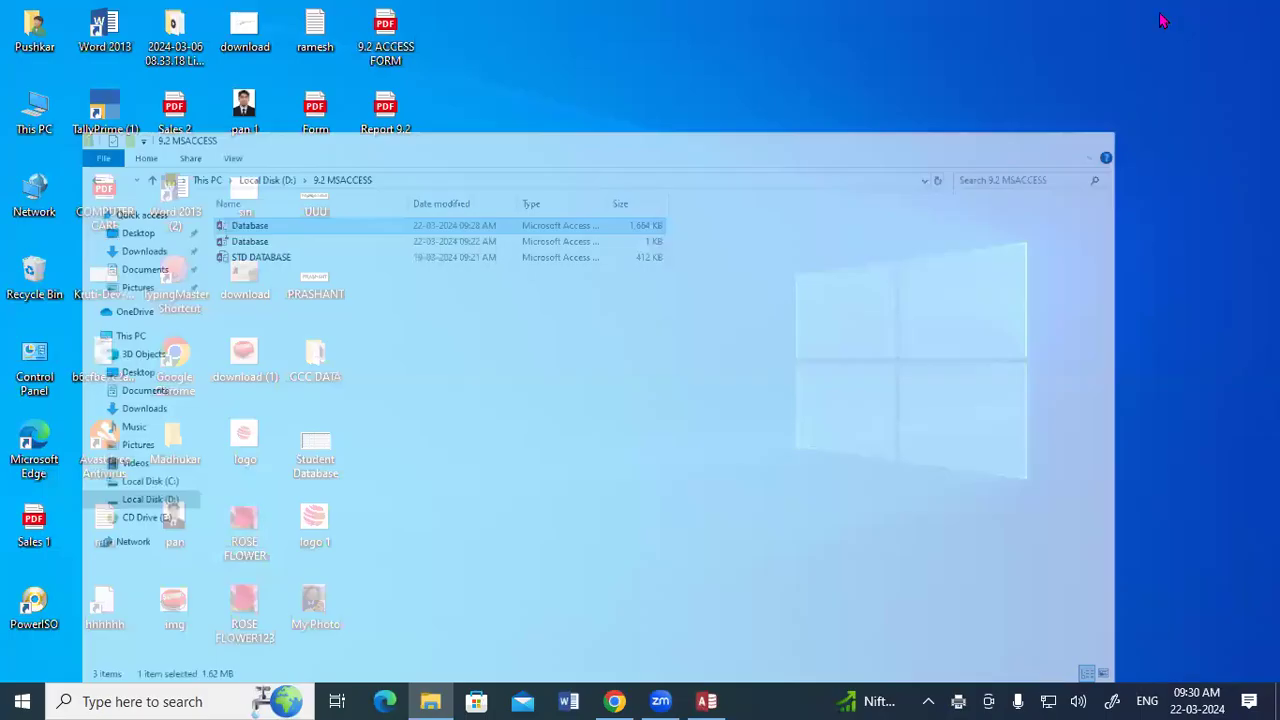
double_click(383, 124)
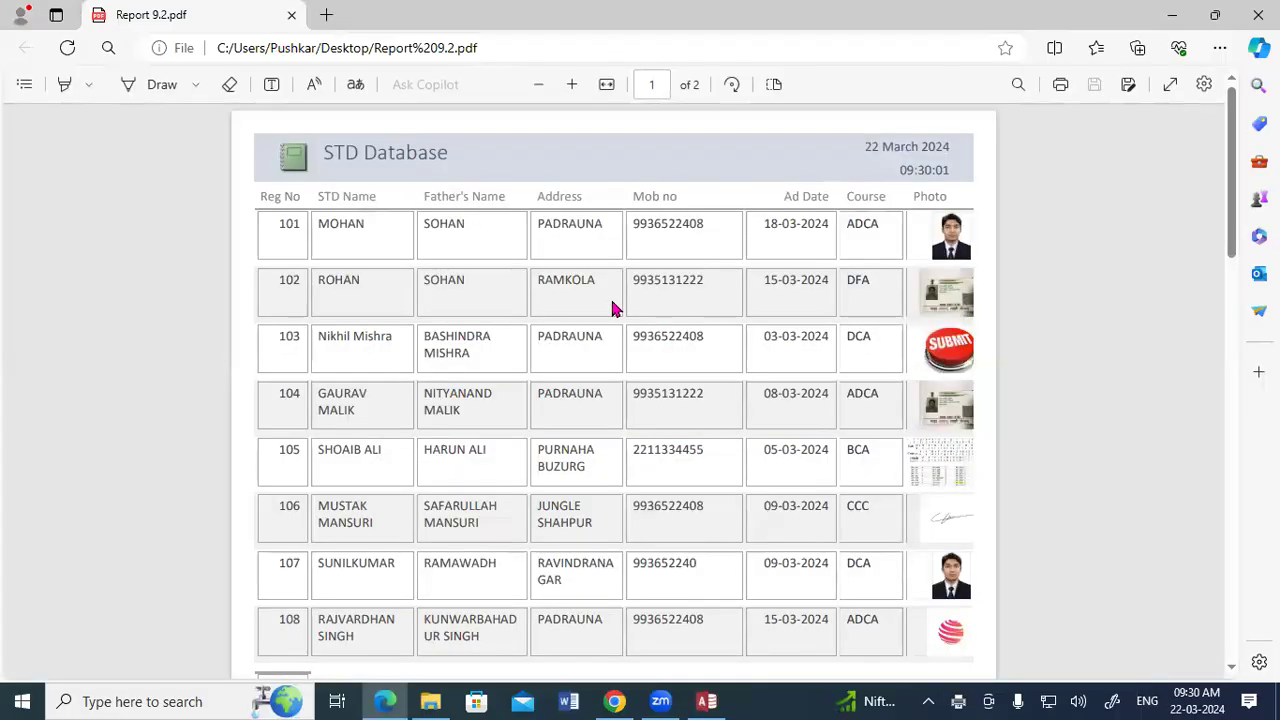
scroll(616, 310, "down", 1)
scroll(623, 324, "down", 3)
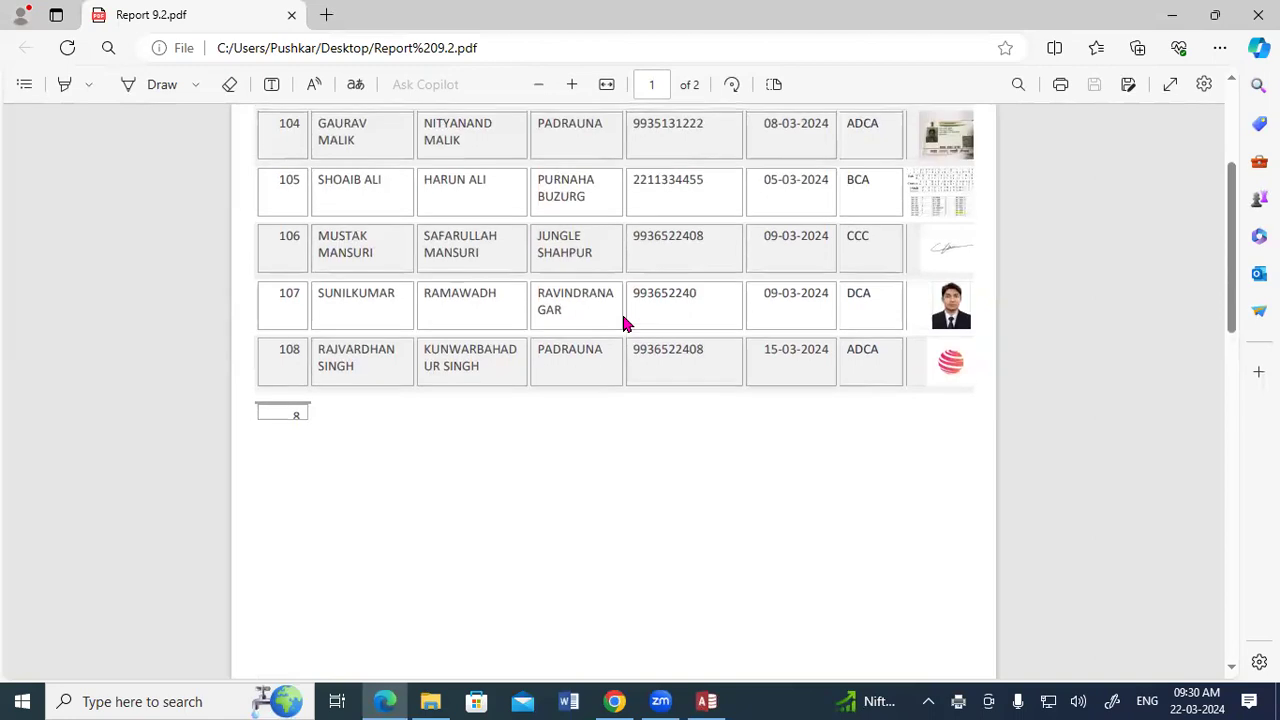
scroll(623, 324, "up", 4)
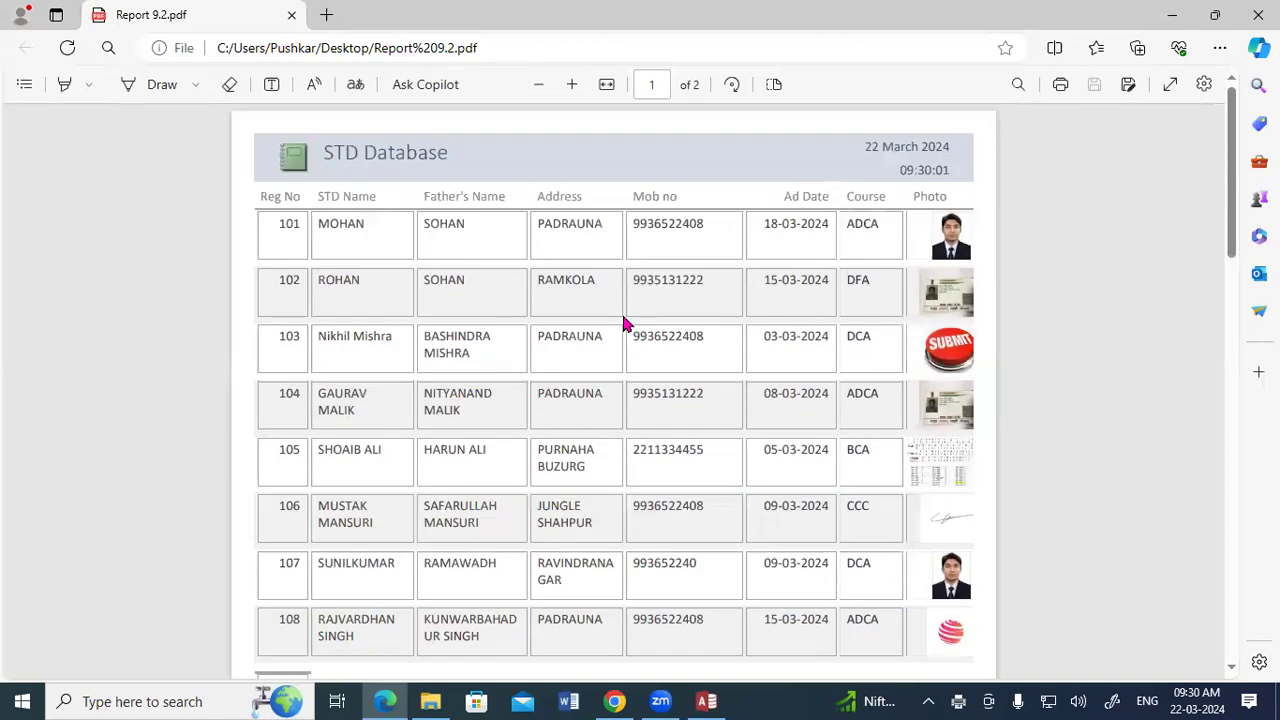
scroll(623, 324, "down", 15)
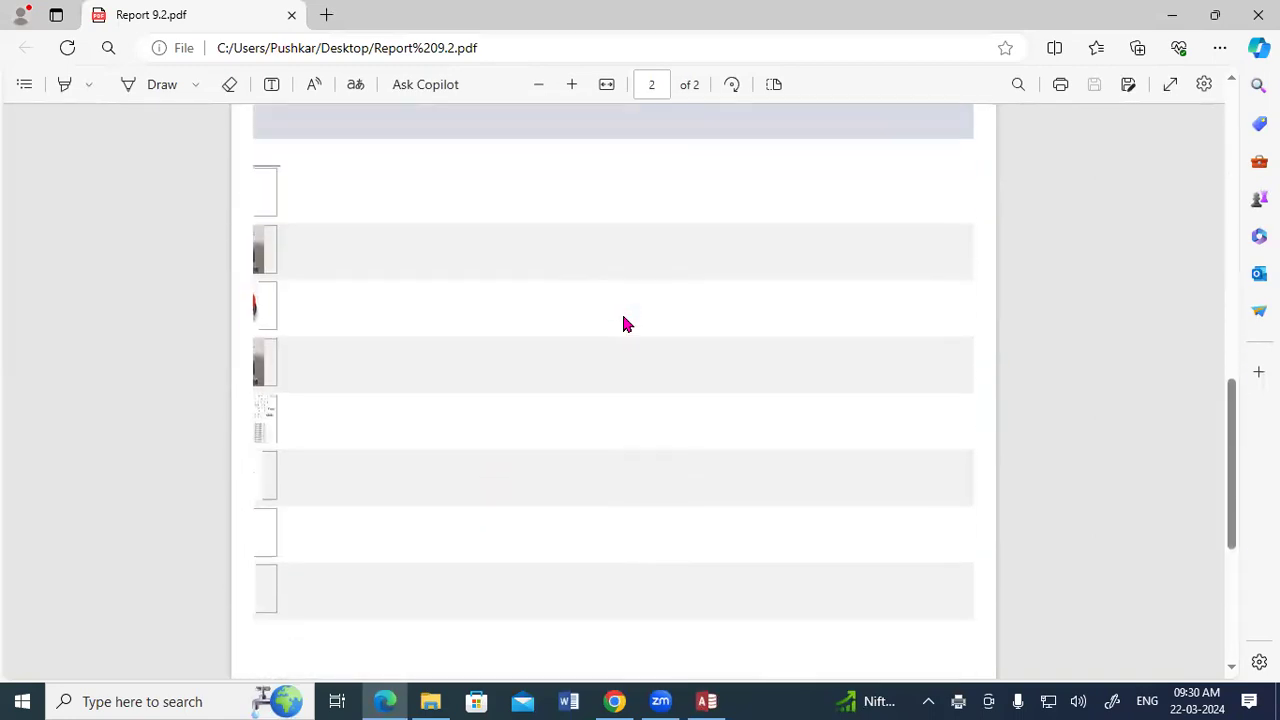
scroll(623, 324, "down", 3)
scroll(623, 324, "up", 5)
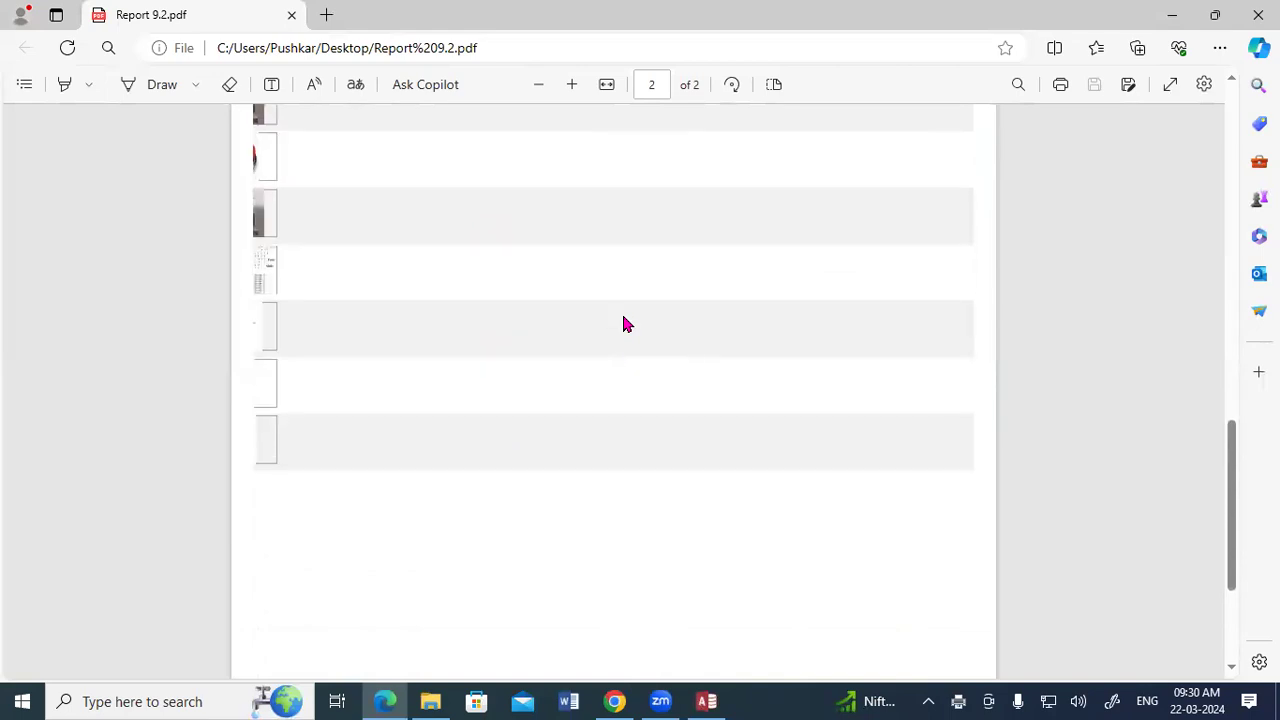
scroll(623, 324, "up", 7)
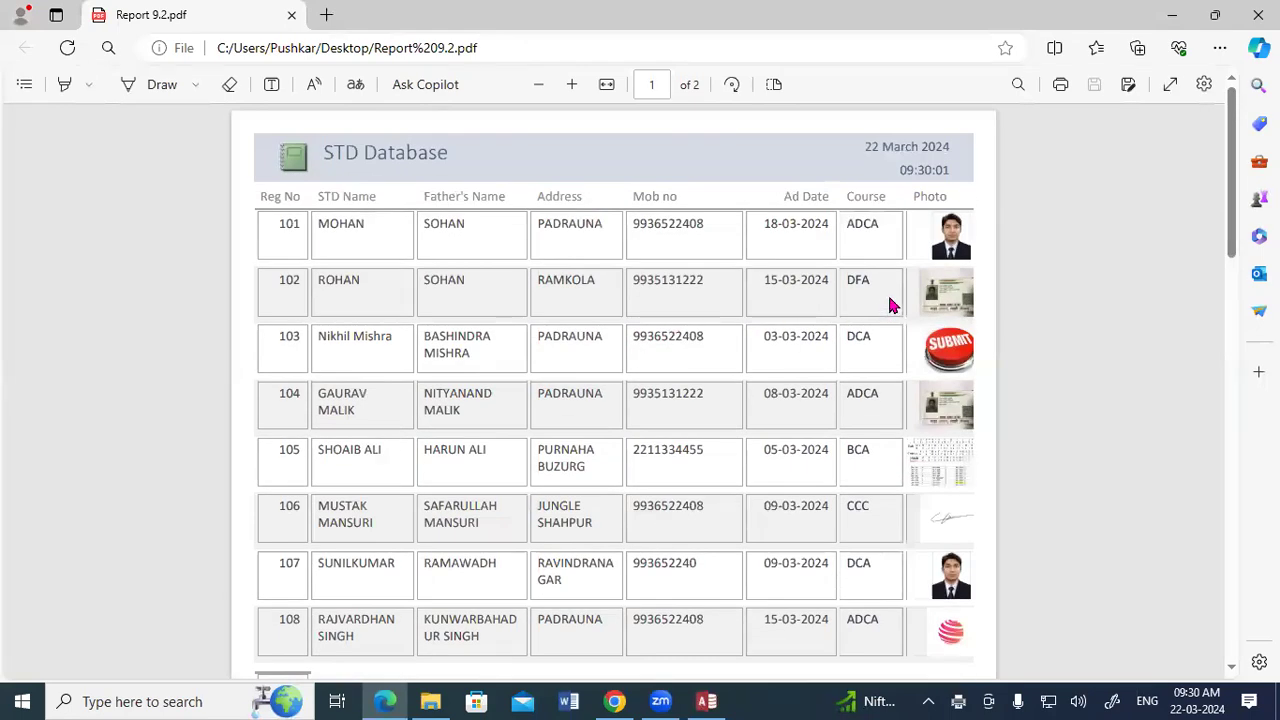
scroll(938, 326, "down", 10)
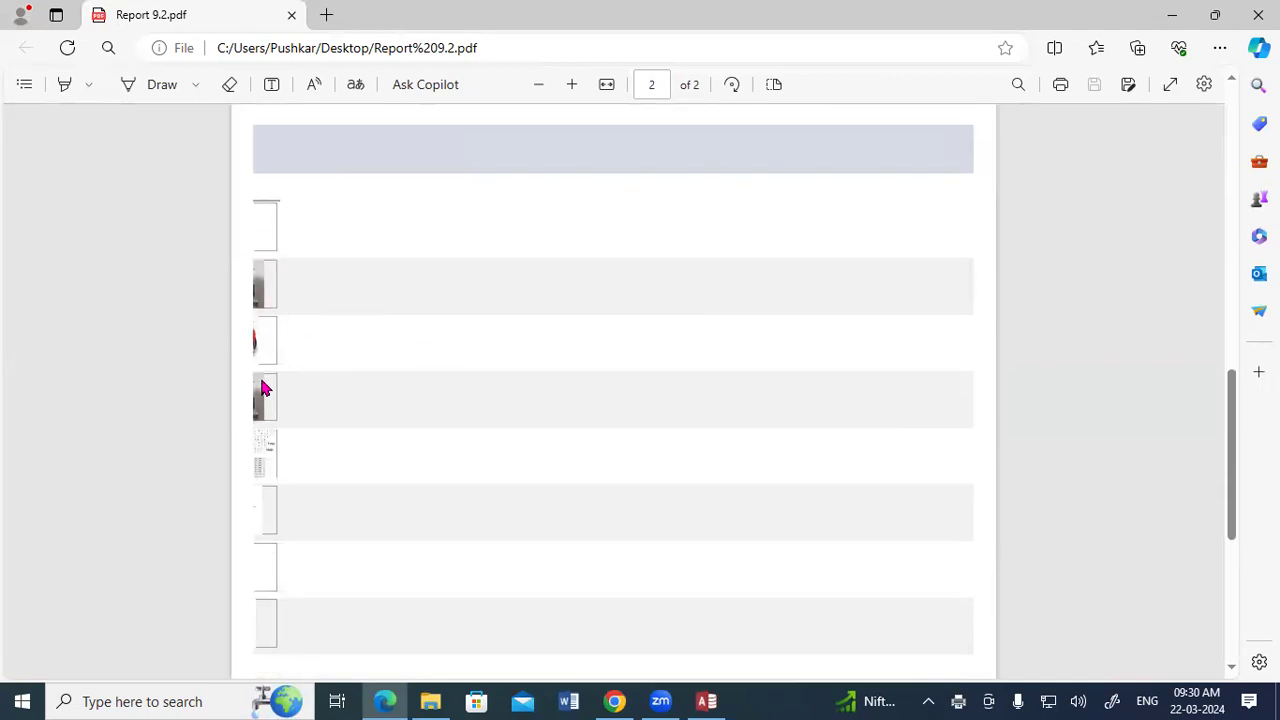
scroll(647, 350, "down", 3)
left_click(1256, 14)
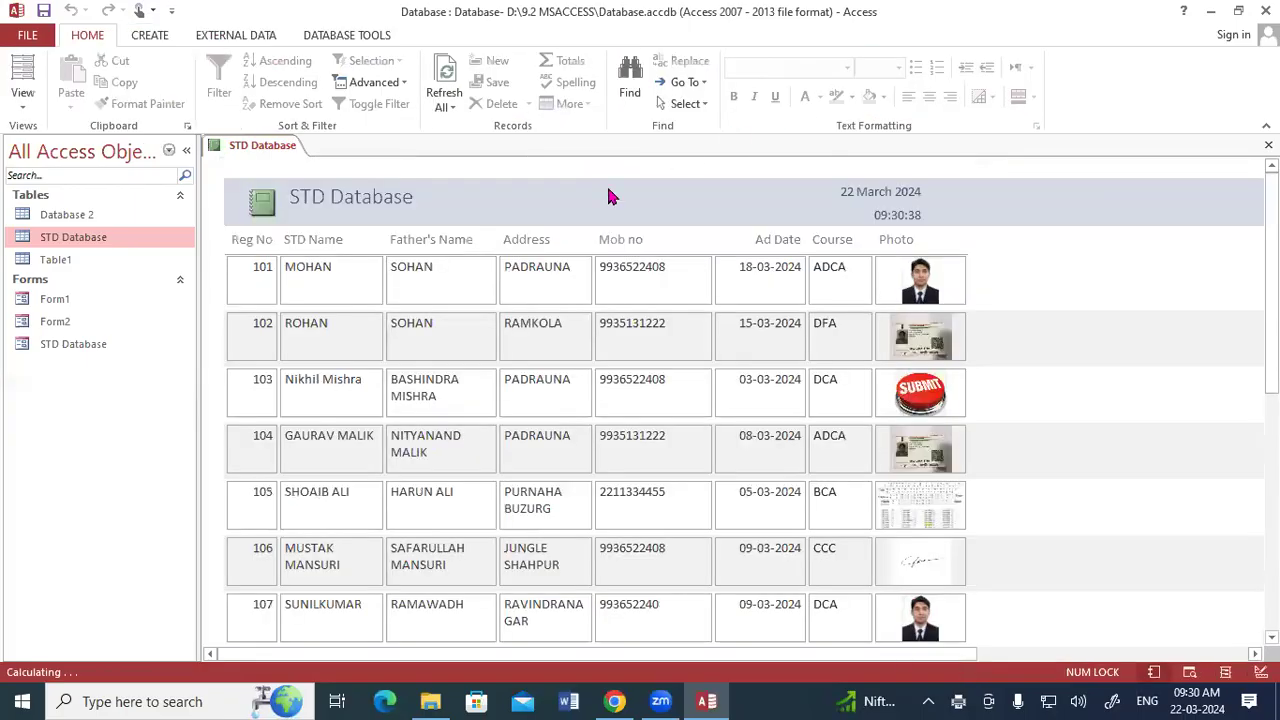
Return to the report's Design View in Access and narrow the Mob no column to about 3.1 cm.
right_click(254, 147)
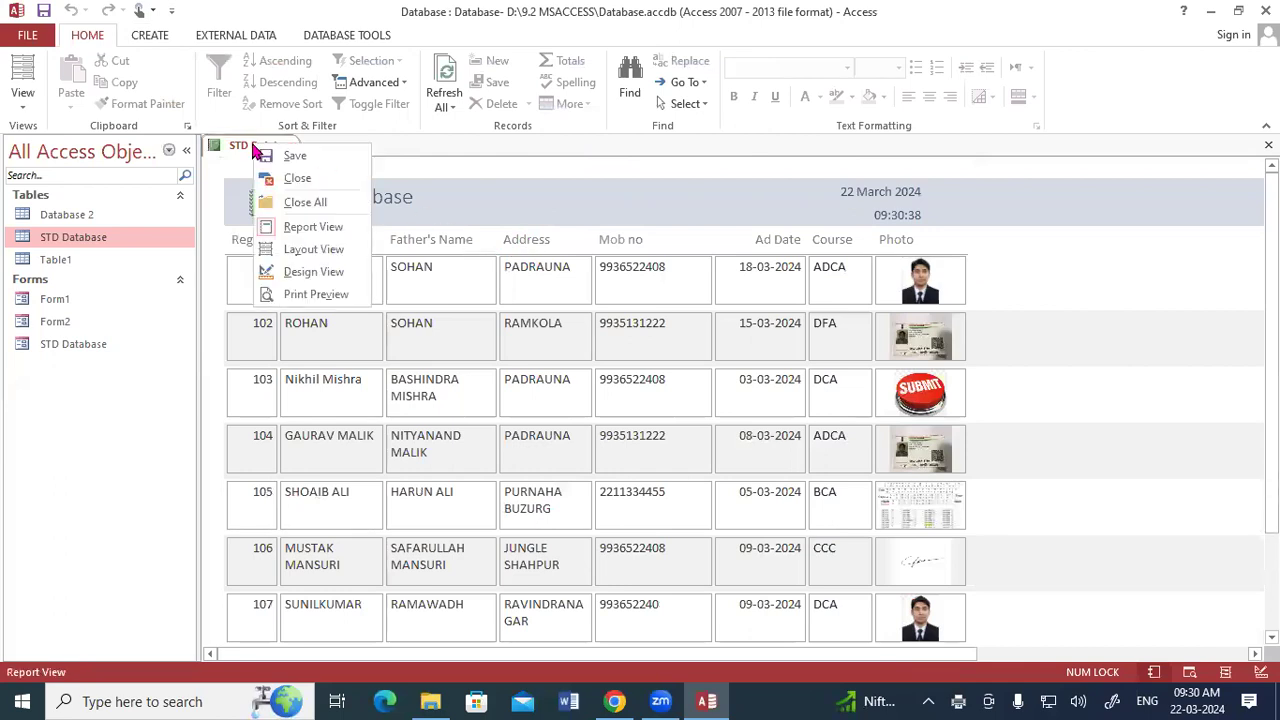
left_click(293, 272)
left_click(577, 350)
left_click(663, 345)
left_click_drag(706, 348, 700, 354)
left_click(893, 347)
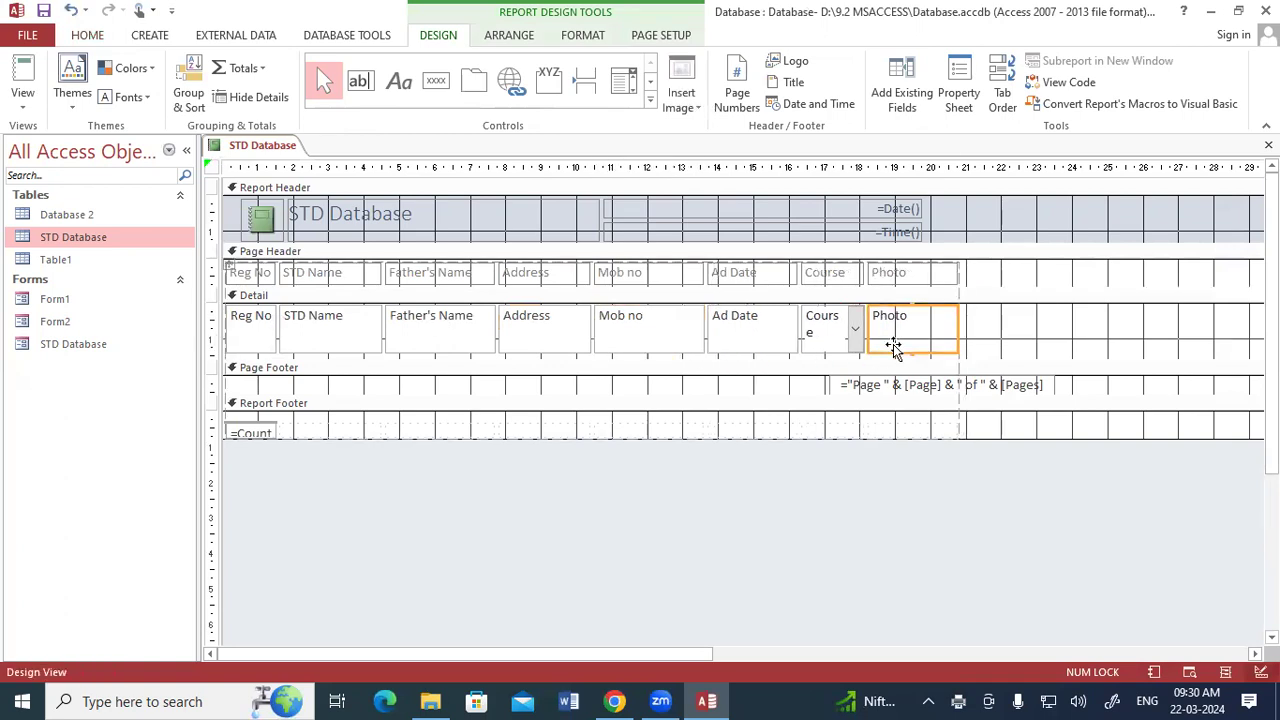
Narrow the Reg No column further to about 1.1 cm.
left_click(566, 338)
left_click(443, 340)
left_click(352, 340)
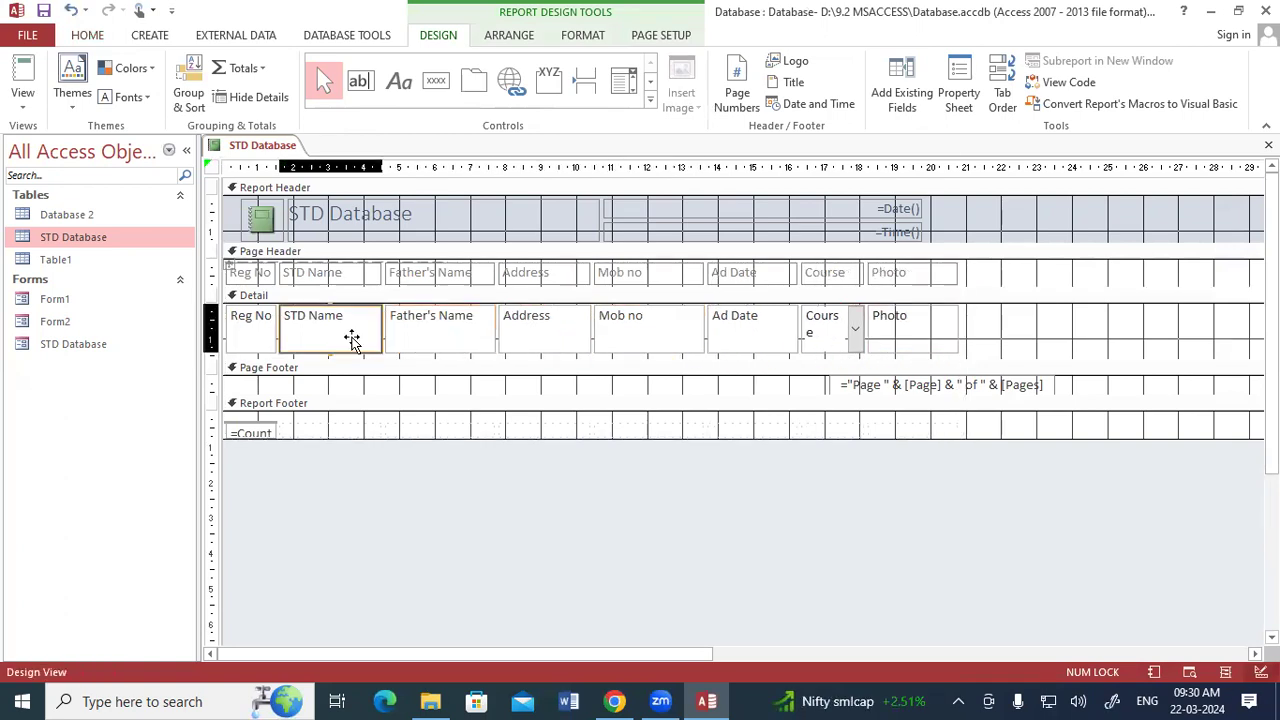
left_click(261, 341)
left_click_drag(270, 350, 264, 351)
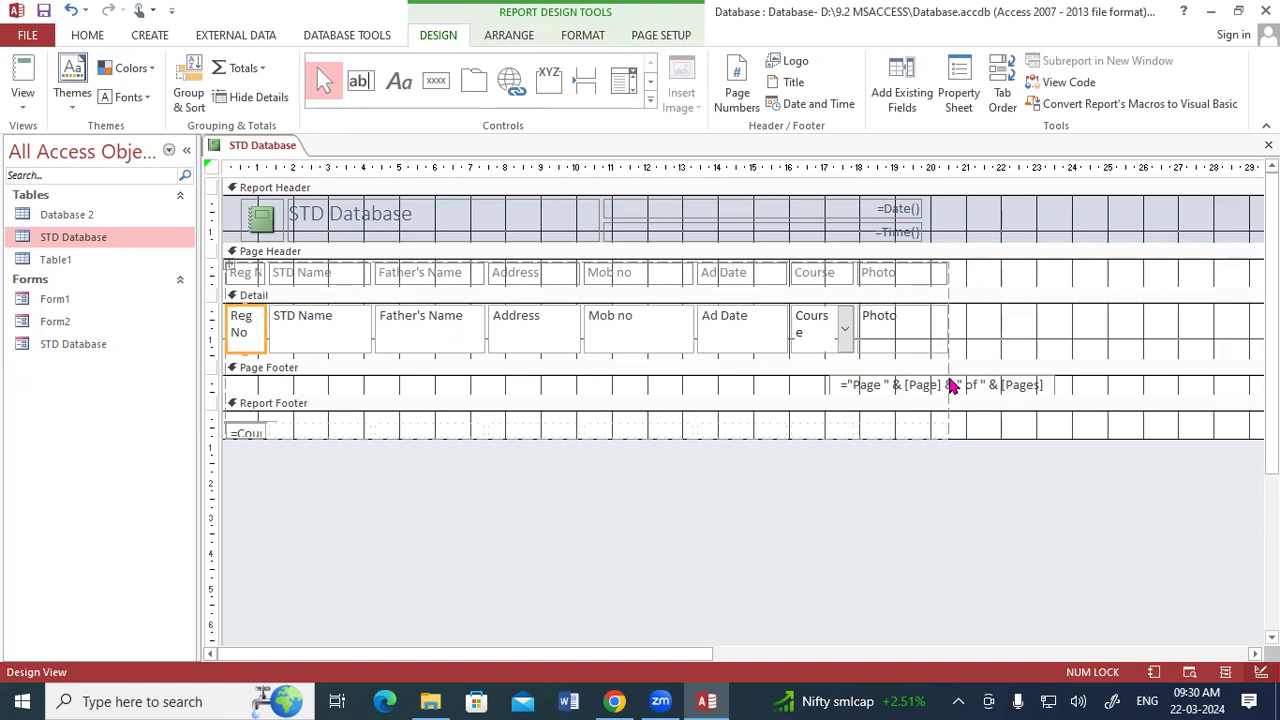
Narrow the Photo column in the report's Detail section slightly to about 2.4 cm.
left_click(938, 350)
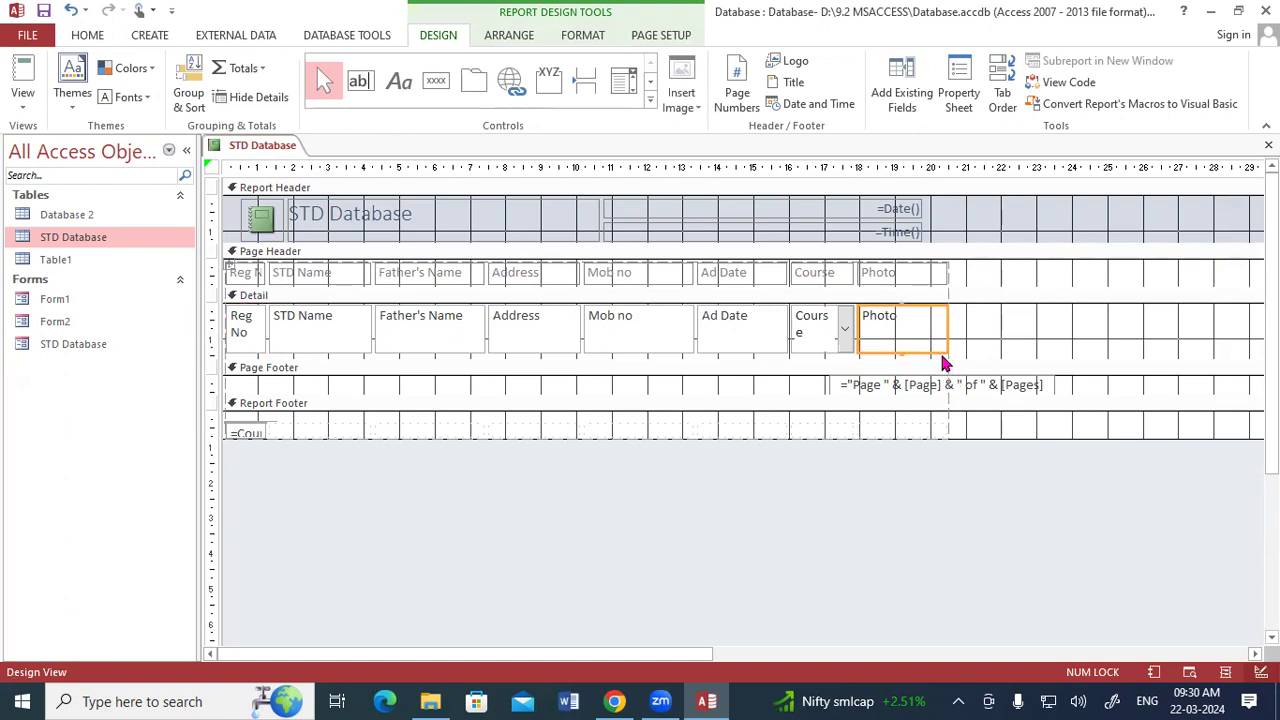
left_click_drag(945, 353, 942, 353)
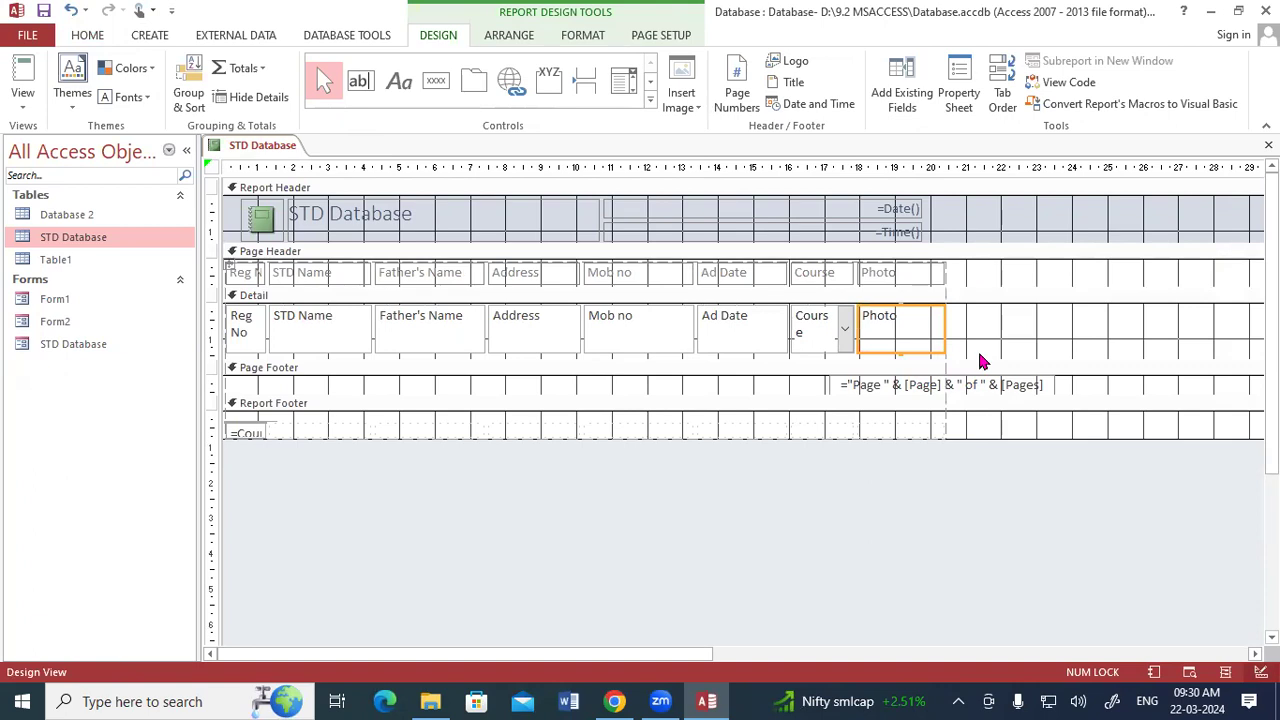
left_click(979, 362)
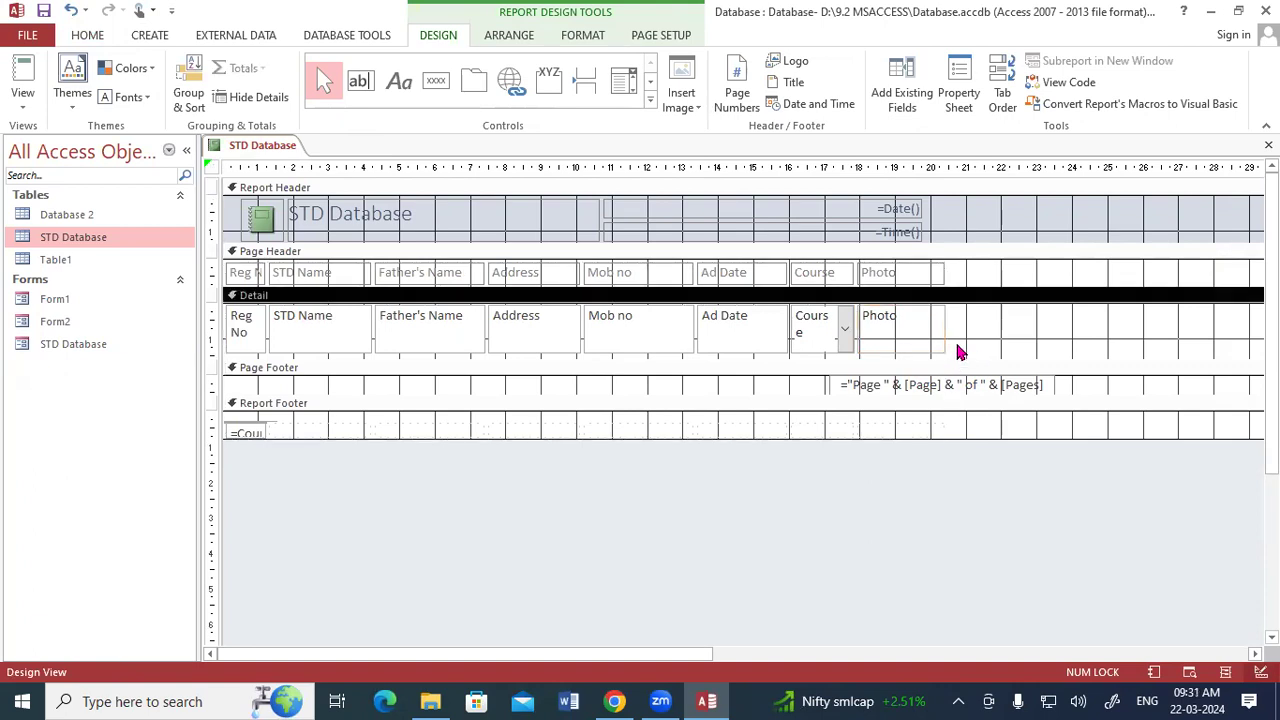
left_click(908, 344)
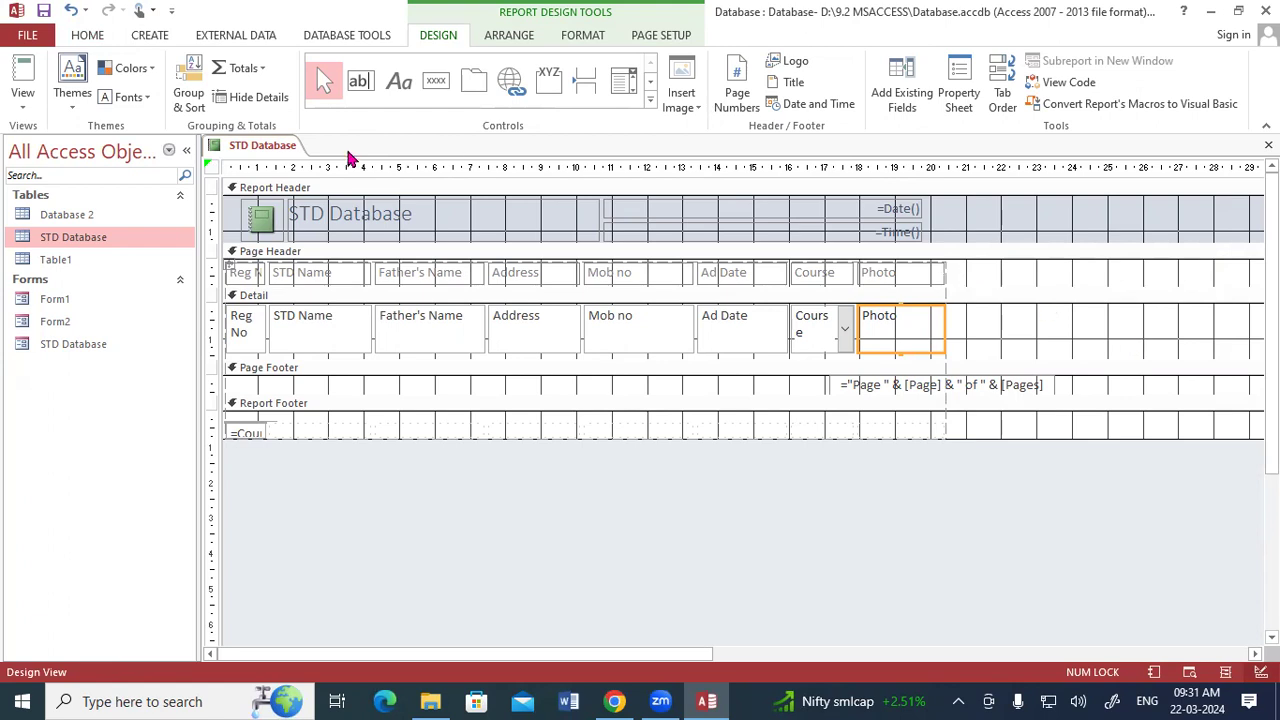
Show the report in Print Preview and examine whether all columns through Photo fit within the page width.
right_click(288, 146)
left_click(320, 296)
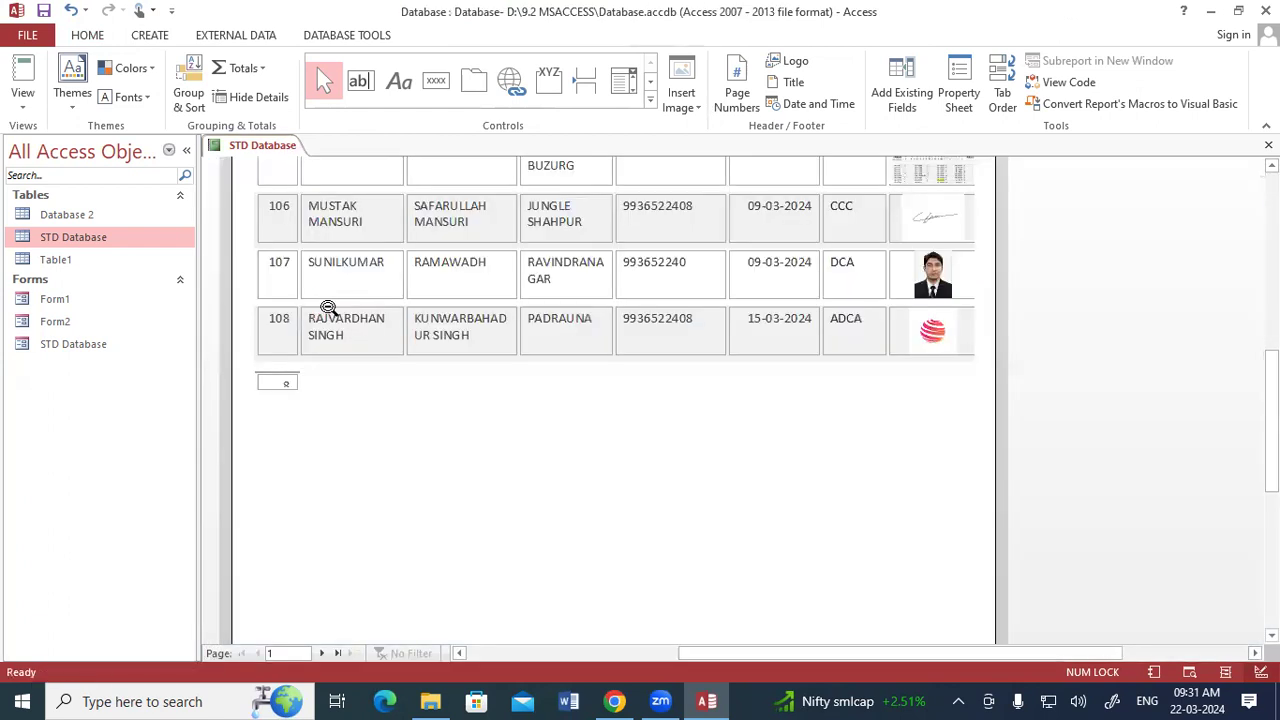
scroll(920, 285, "up", 4)
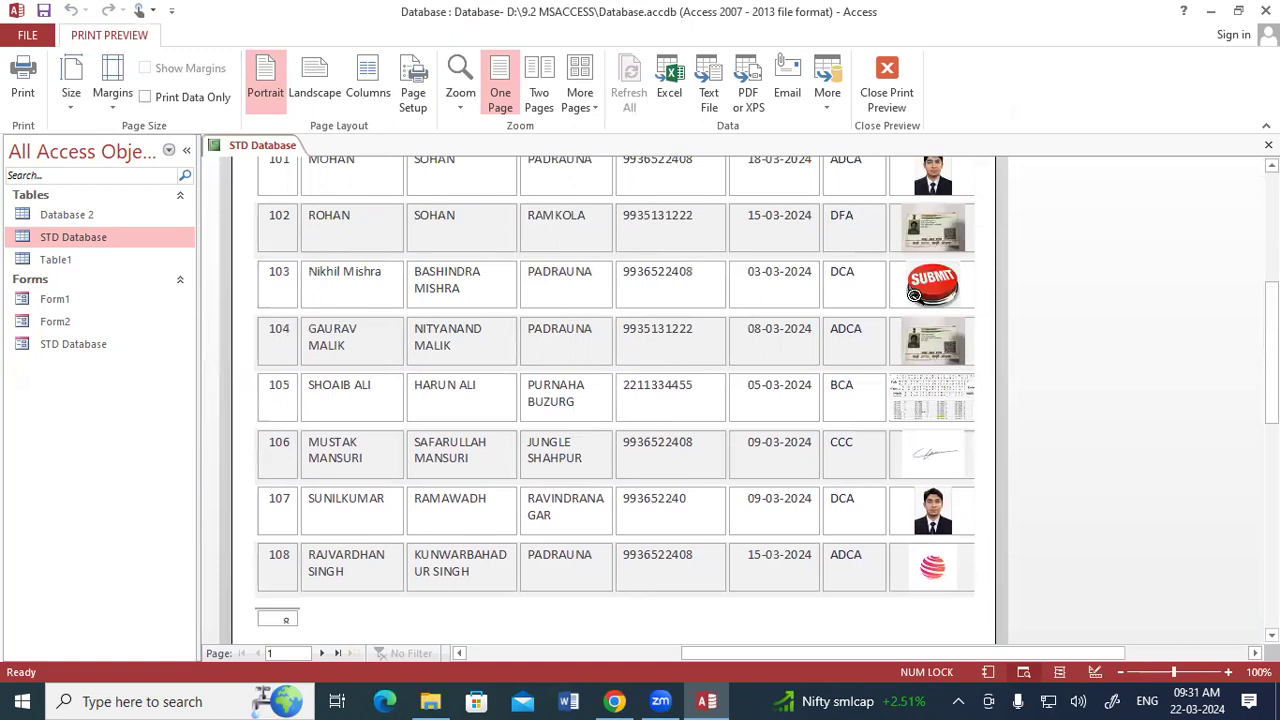
scroll(913, 293, "up", 3)
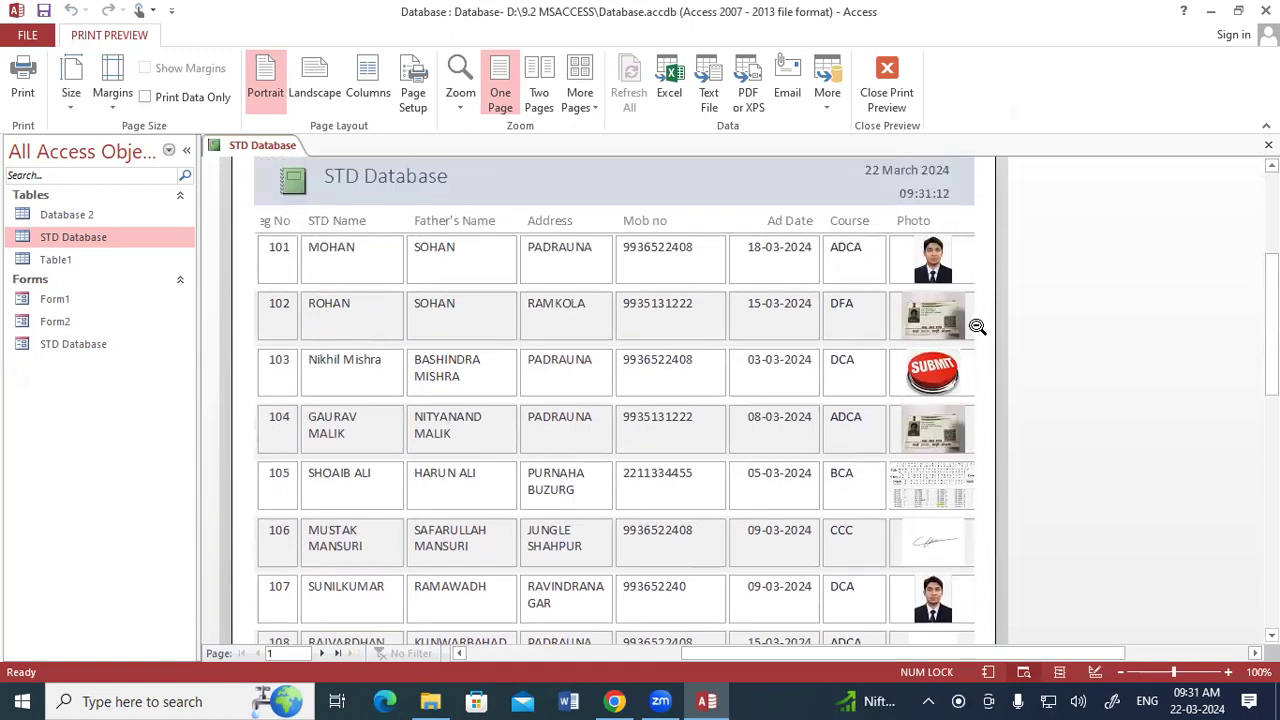
scroll(894, 349, "down", 10)
scroll(866, 322, "up", 3)
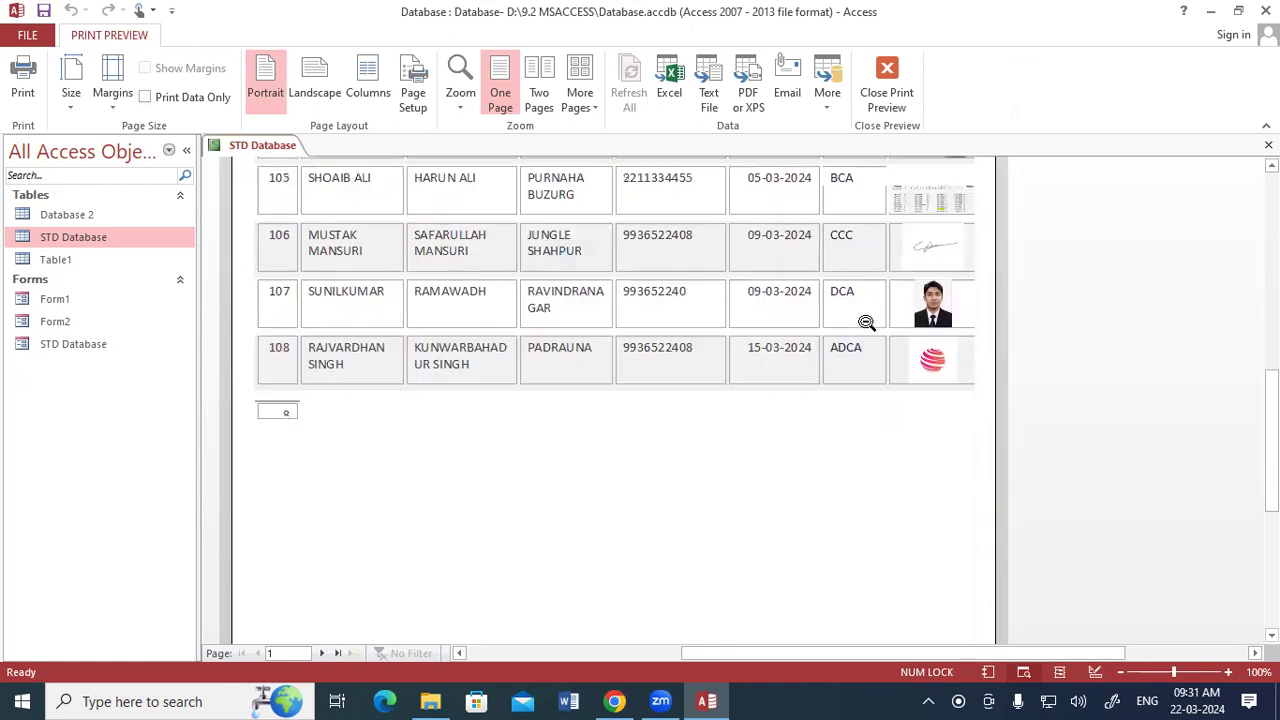
scroll(866, 322, "up", 4)
Print the report with Microsoft Print to PDF and save it on the Desktop, replacing the existing Report 9.2.pdf.
left_click(22, 80)
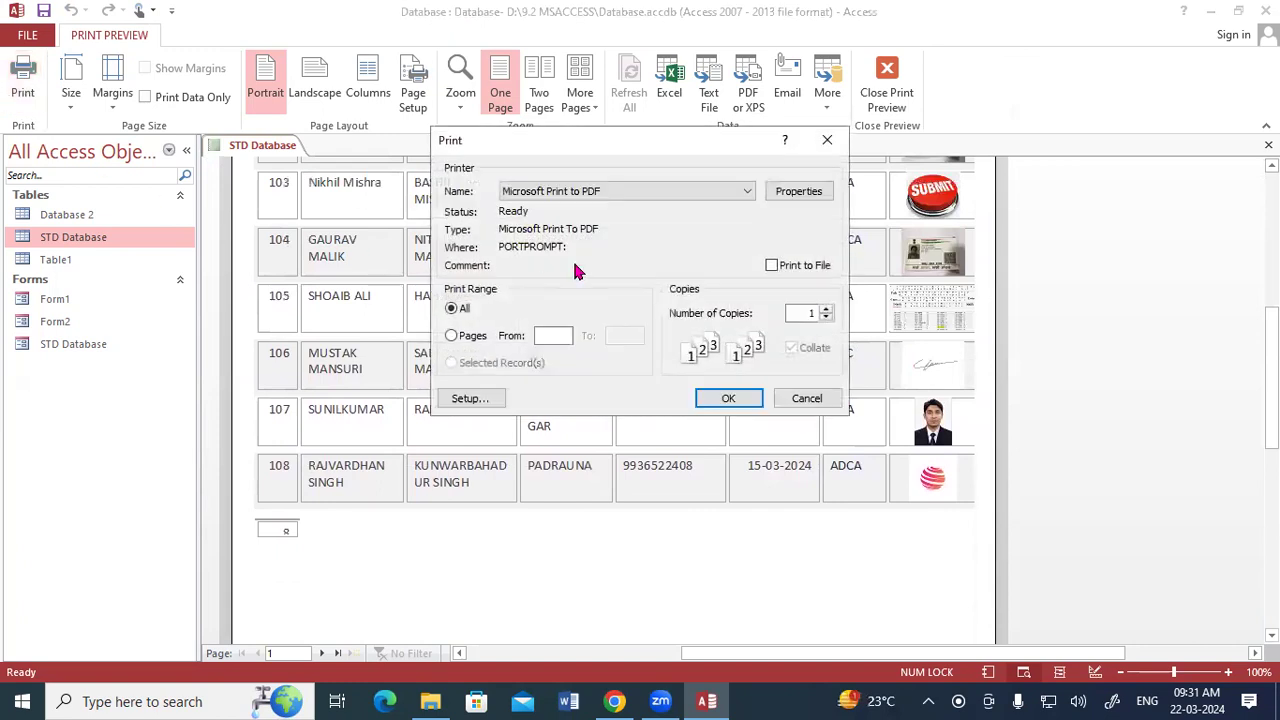
left_click(726, 399)
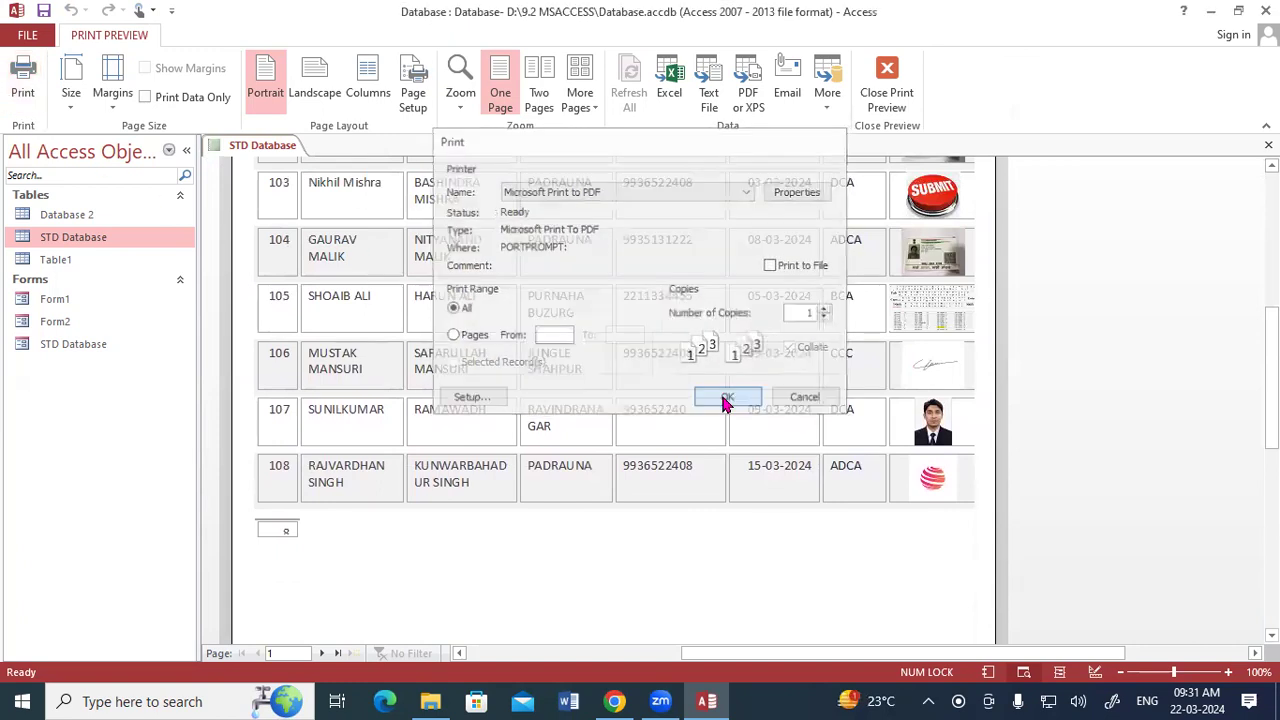
left_click(297, 198)
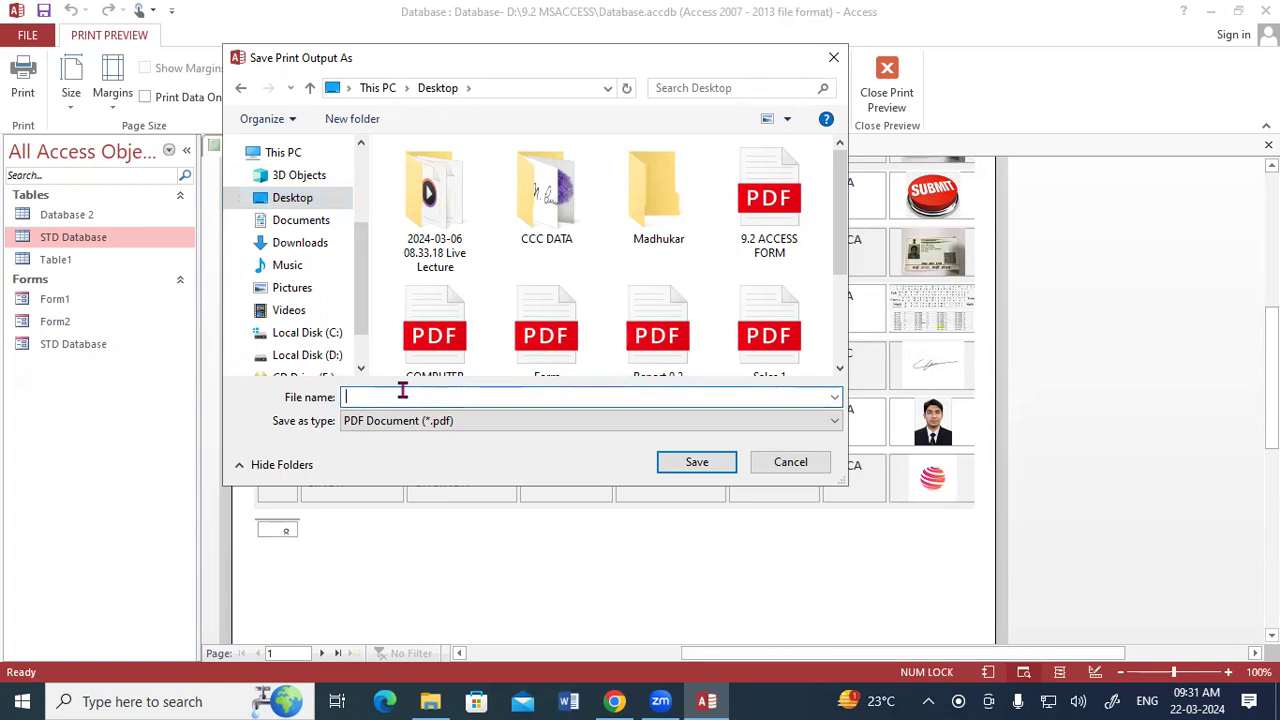
type("R")
key("Down")
key("Down")
key("Down")
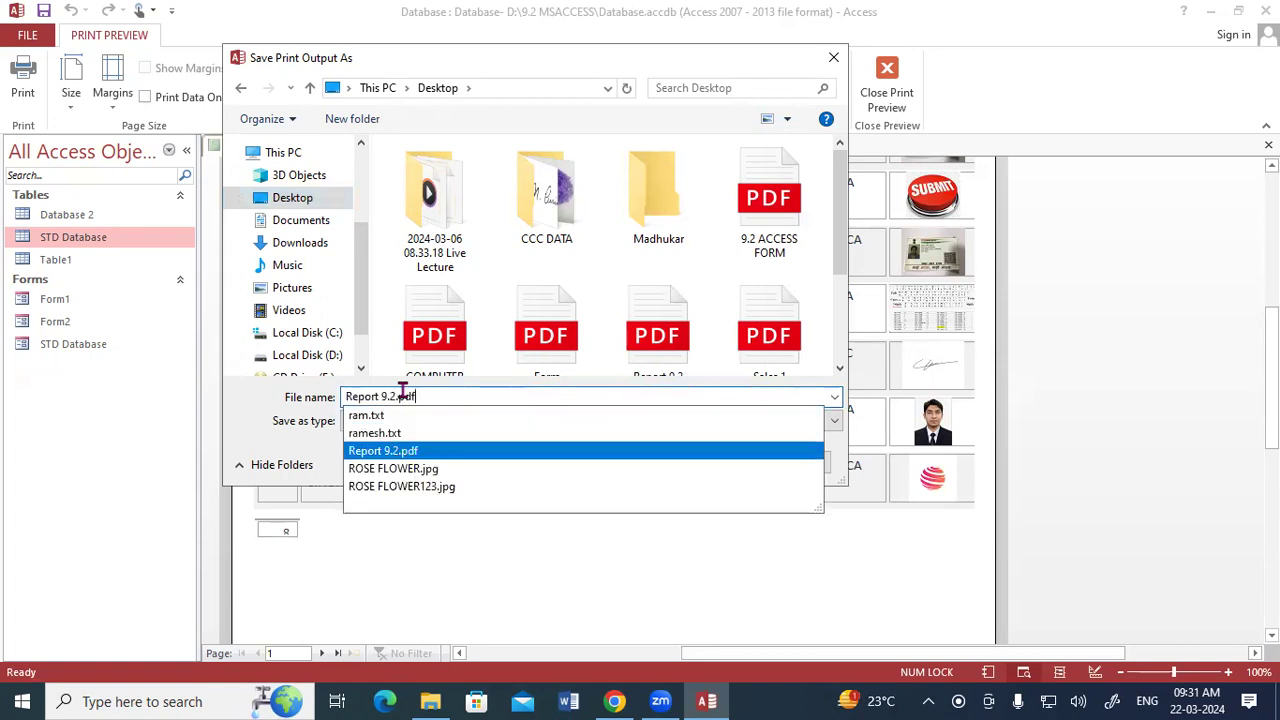
key("Return")
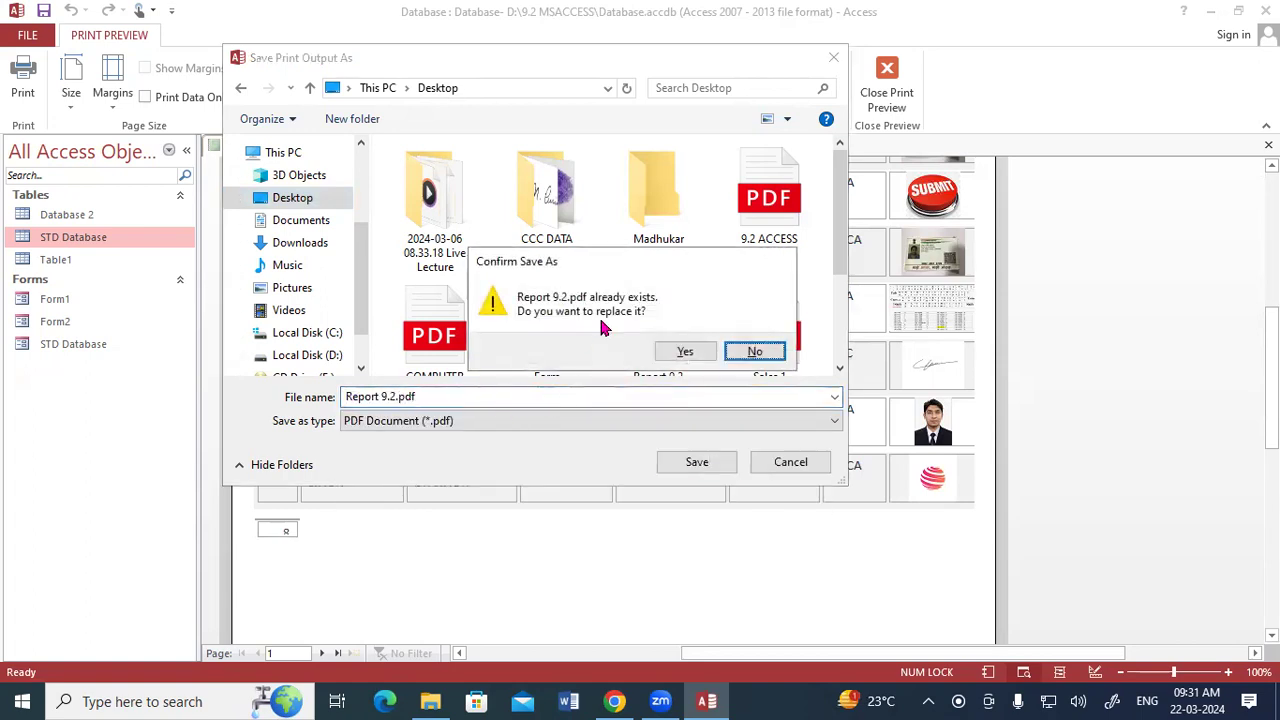
left_click(685, 352)
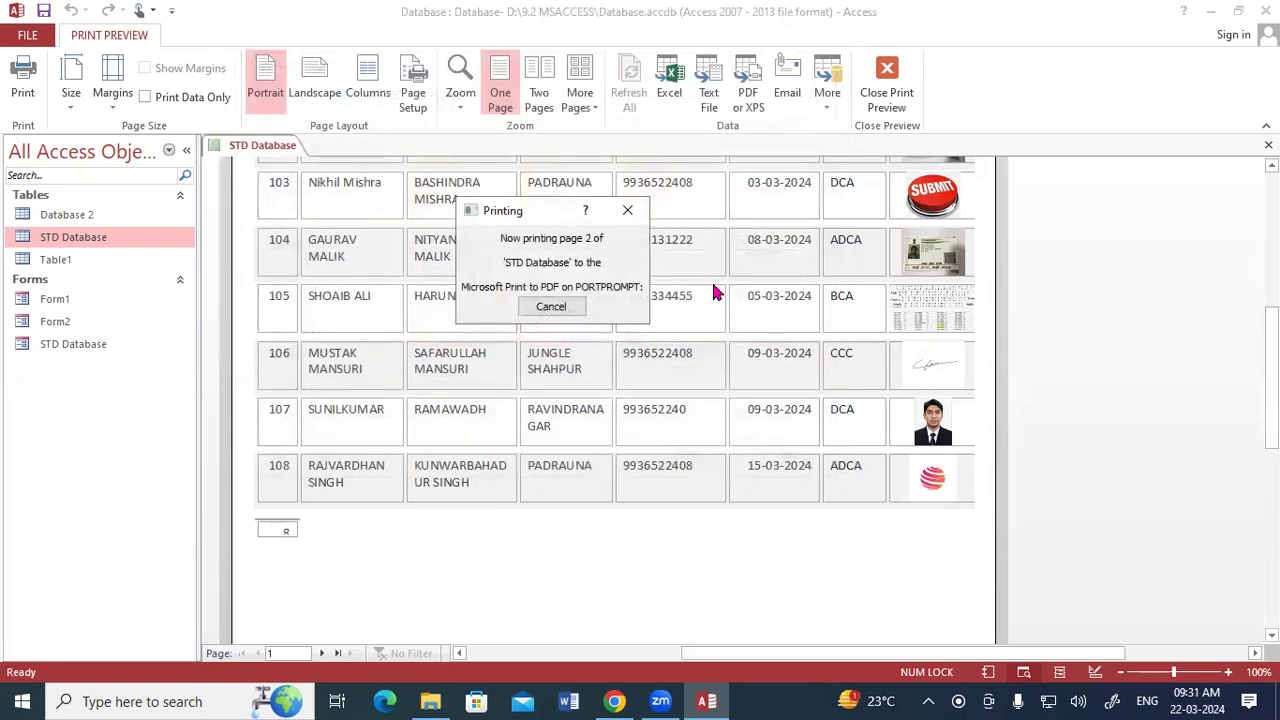
Minimize Access, open the Report 9.2 PDF from the desktop, and examine what is printed on both pages.
left_click(1210, 12)
double_click(397, 120)
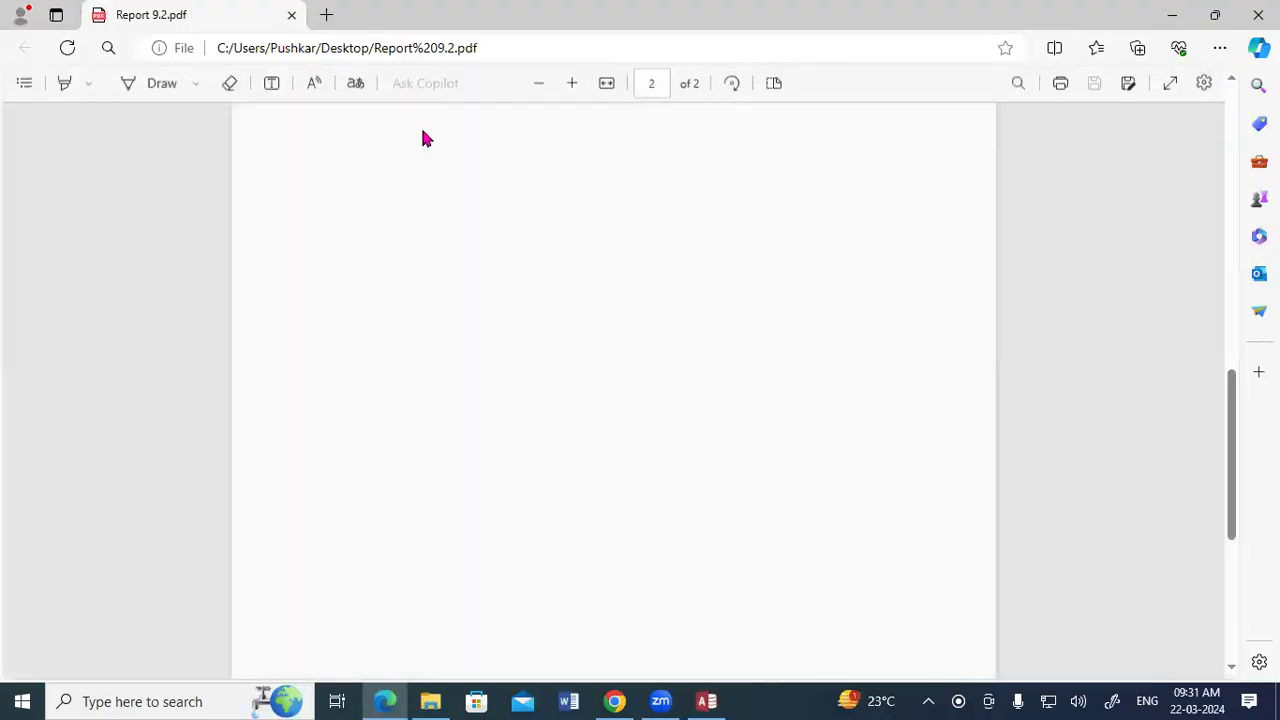
scroll(495, 338, "up", 10)
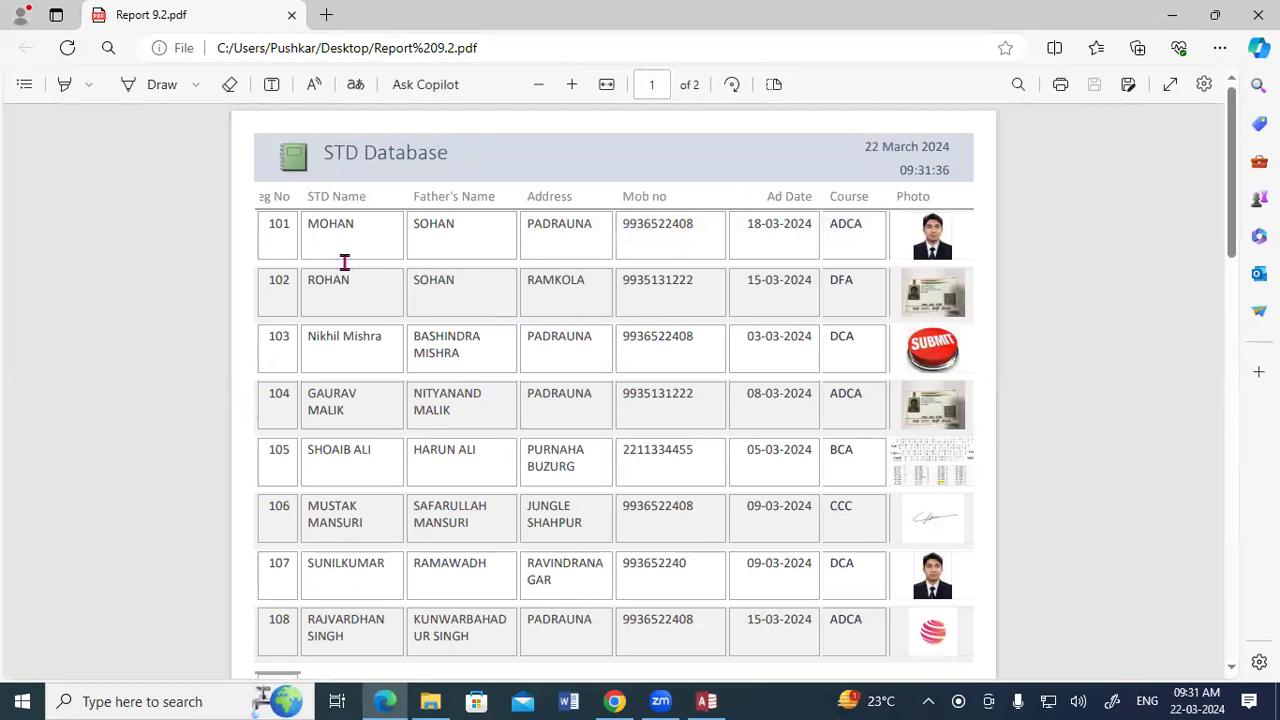
scroll(327, 335, "down", 2)
scroll(330, 335, "down", 9)
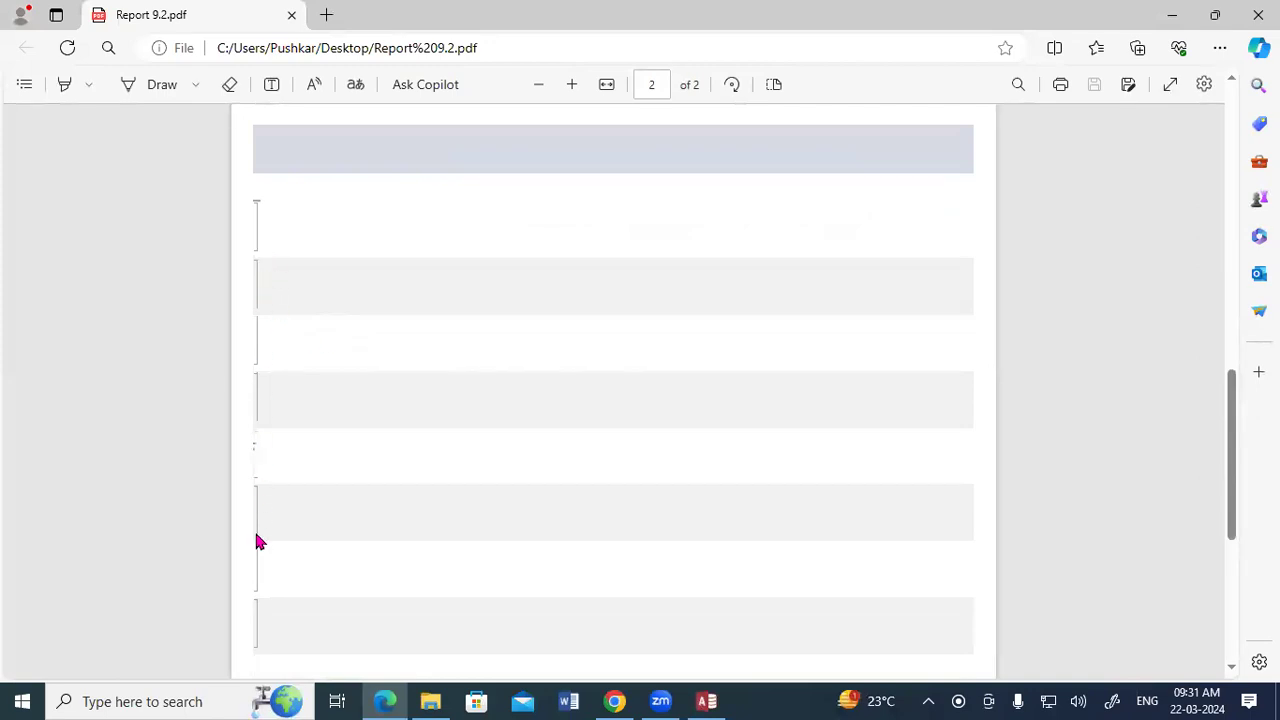
Switch back to Access, put the report in Design View, and narrow the Mob no column to about 2.6 cm.
left_click(706, 701)
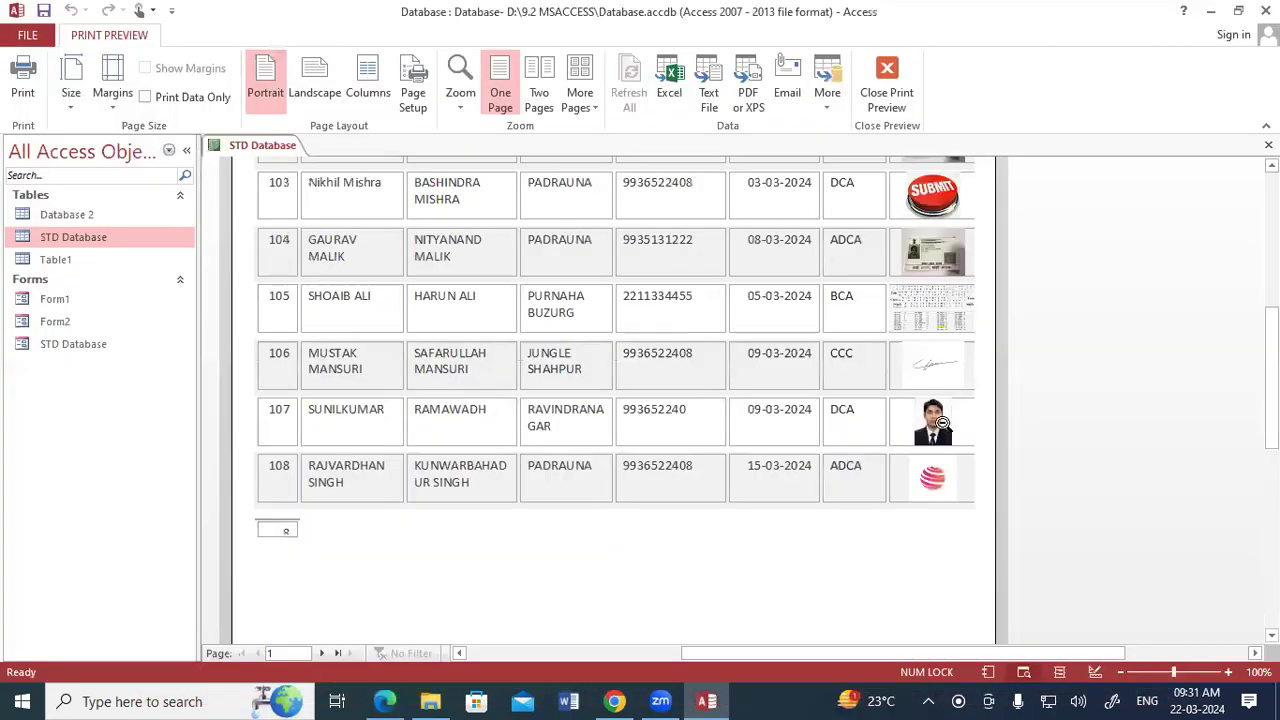
left_click(947, 463)
left_click(912, 417)
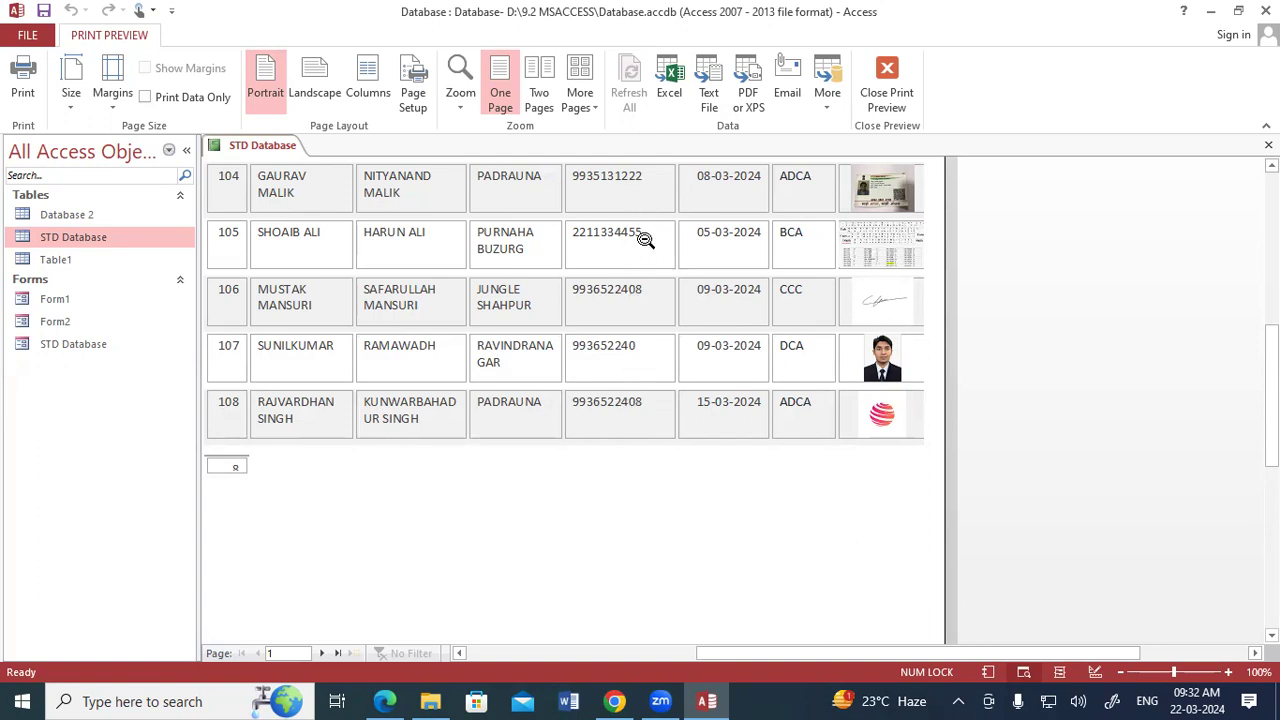
right_click(282, 146)
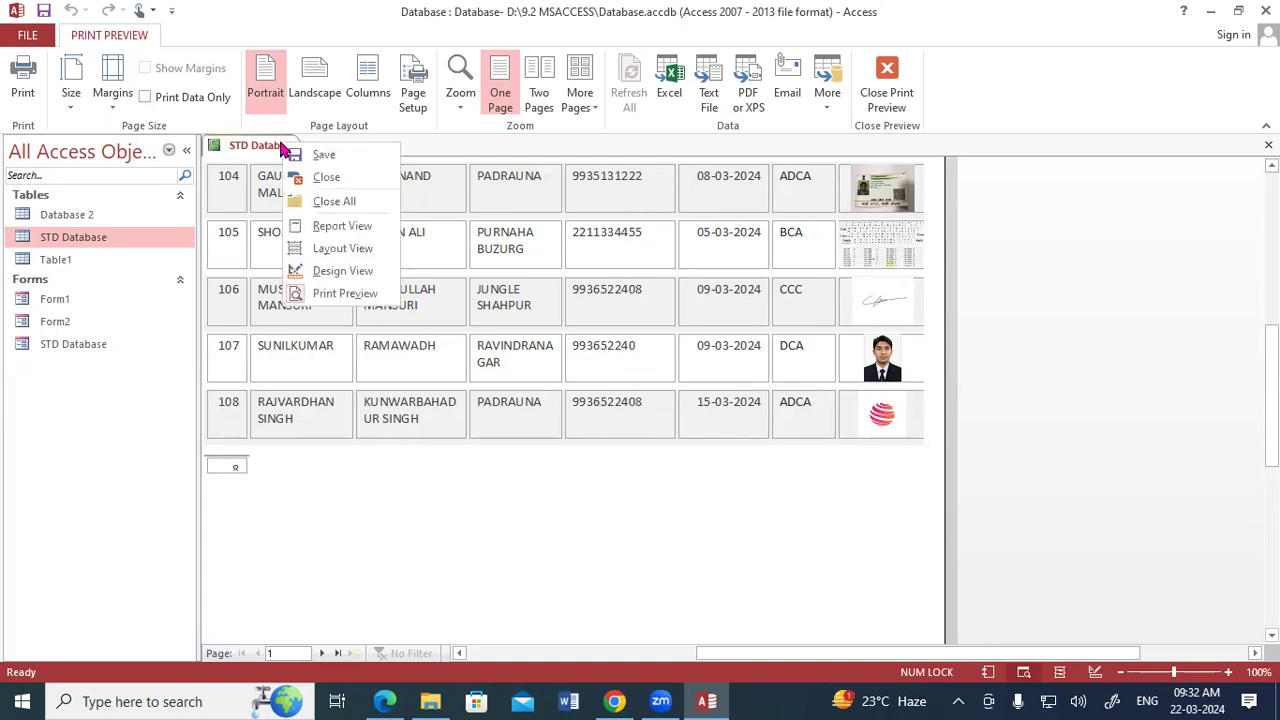
left_click(320, 271)
left_click(651, 347)
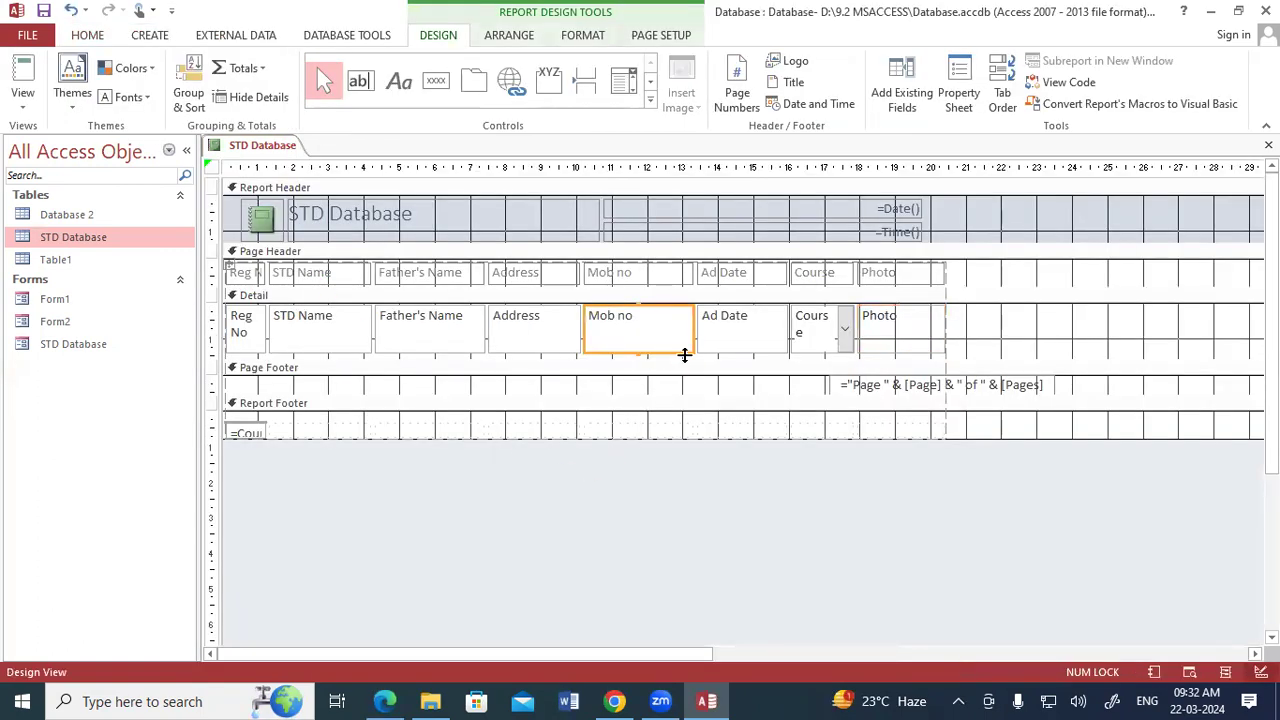
left_click_drag(689, 350, 670, 349)
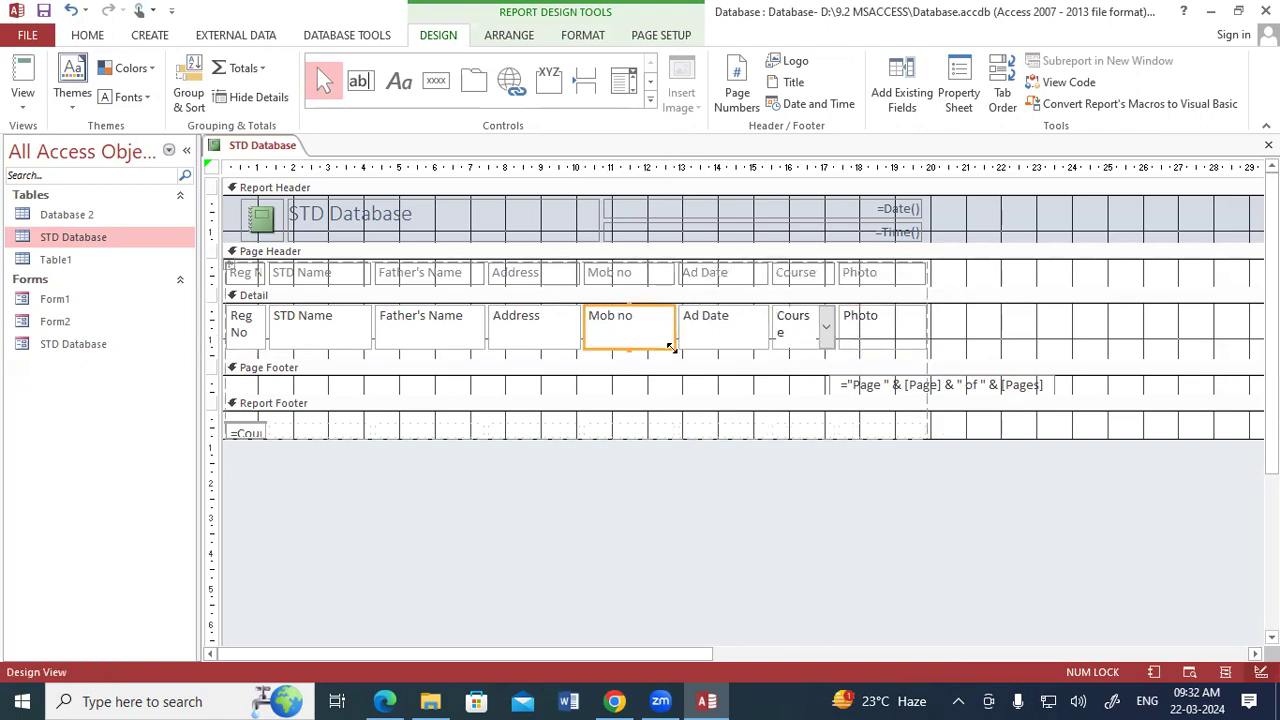
Narrow the Photo column further to about 2.2 cm.
left_click(870, 346)
left_click_drag(920, 348, 916, 352)
left_click(843, 406)
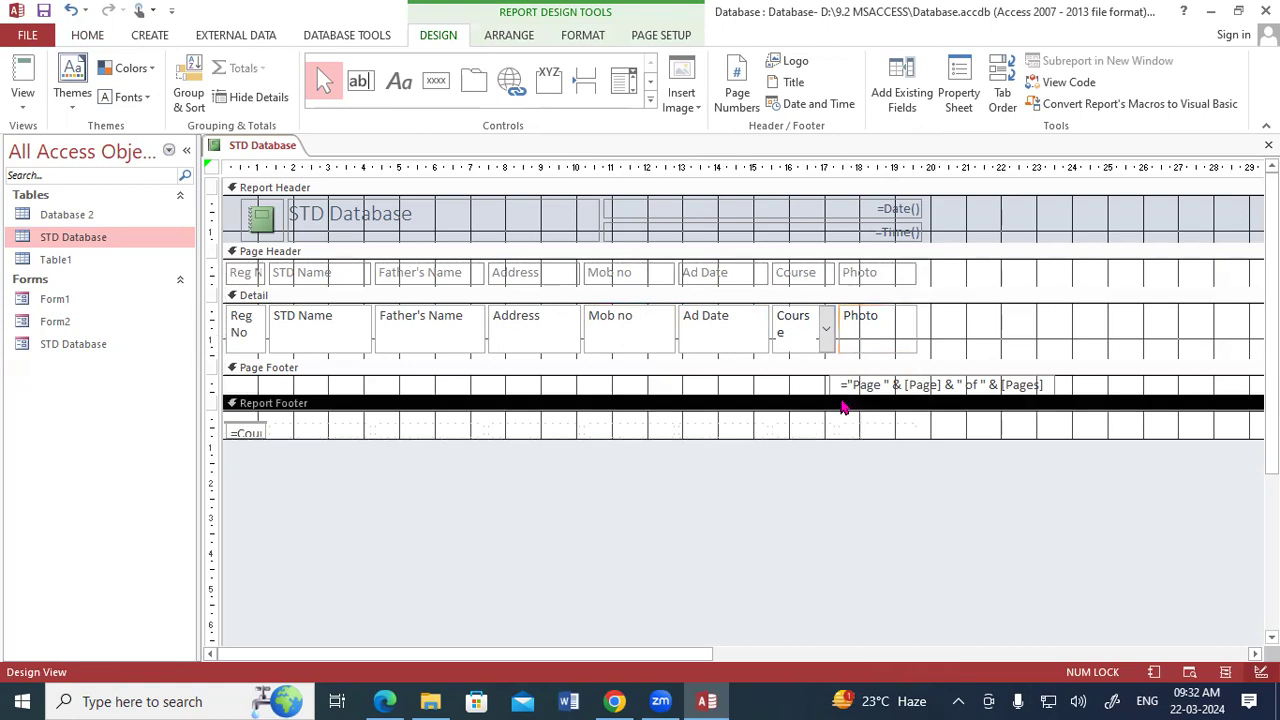
Return the report to Print Preview and check the Photo column against the page's right margin.
right_click(249, 157)
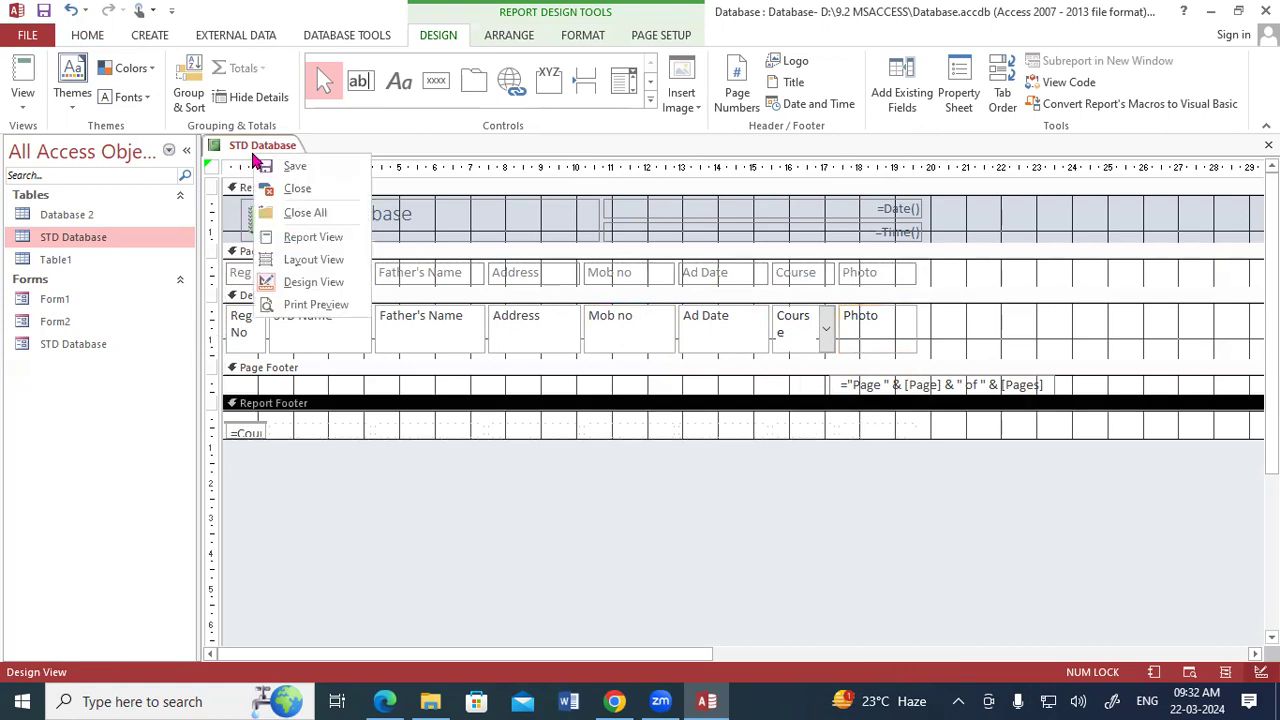
left_click(291, 307)
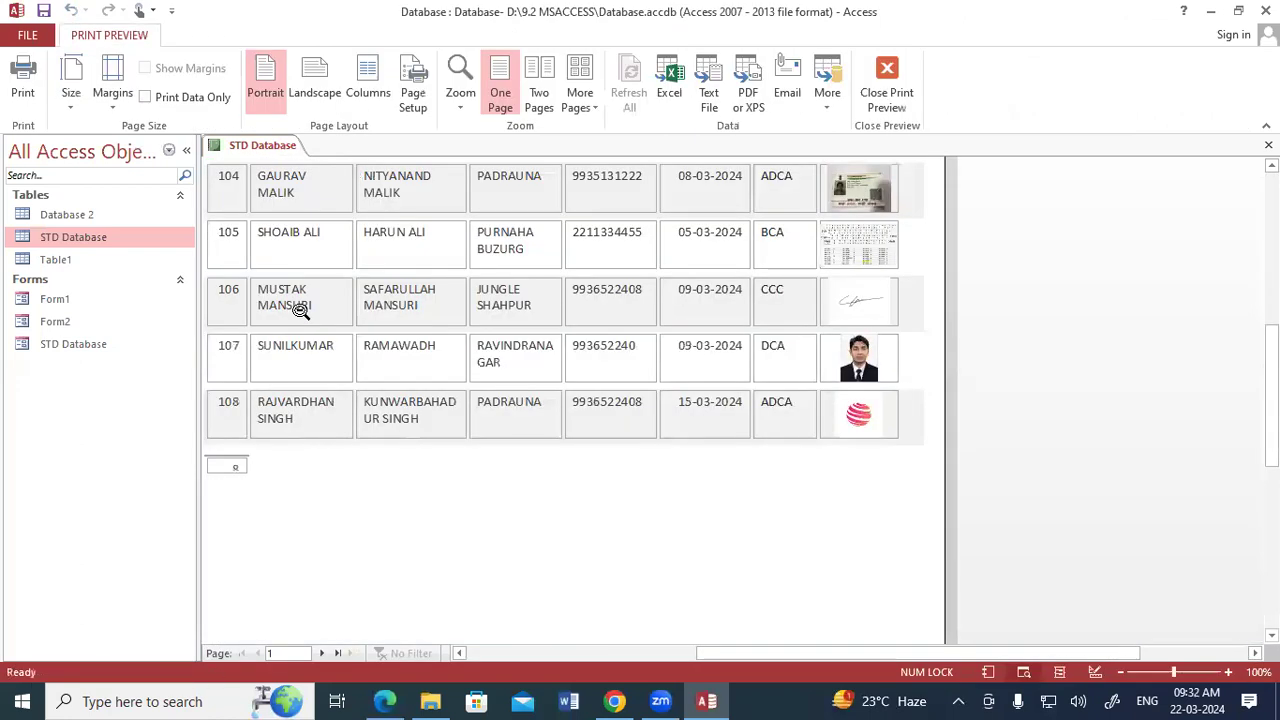
scroll(905, 305, "up", 2)
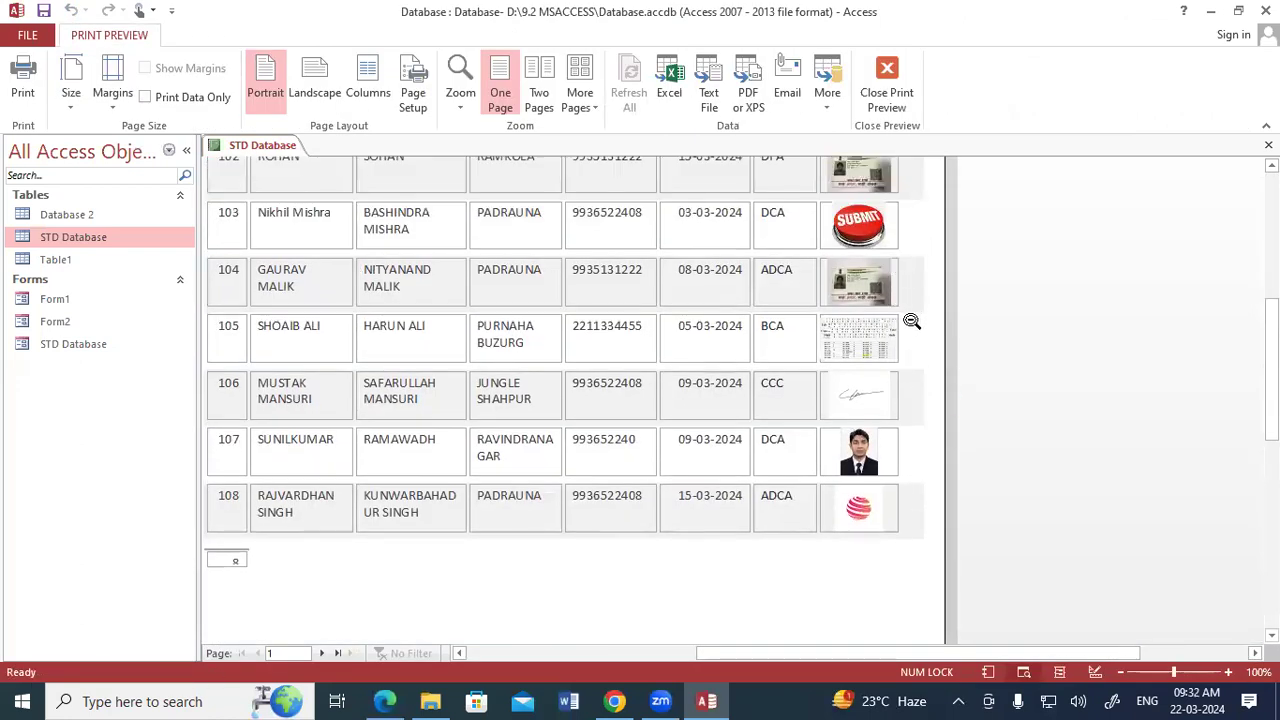
scroll(911, 320, "up", 2)
Print the resized report with Microsoft Print to PDF, overwriting Report 9.2.pdf on the Desktop.
left_click(21, 90)
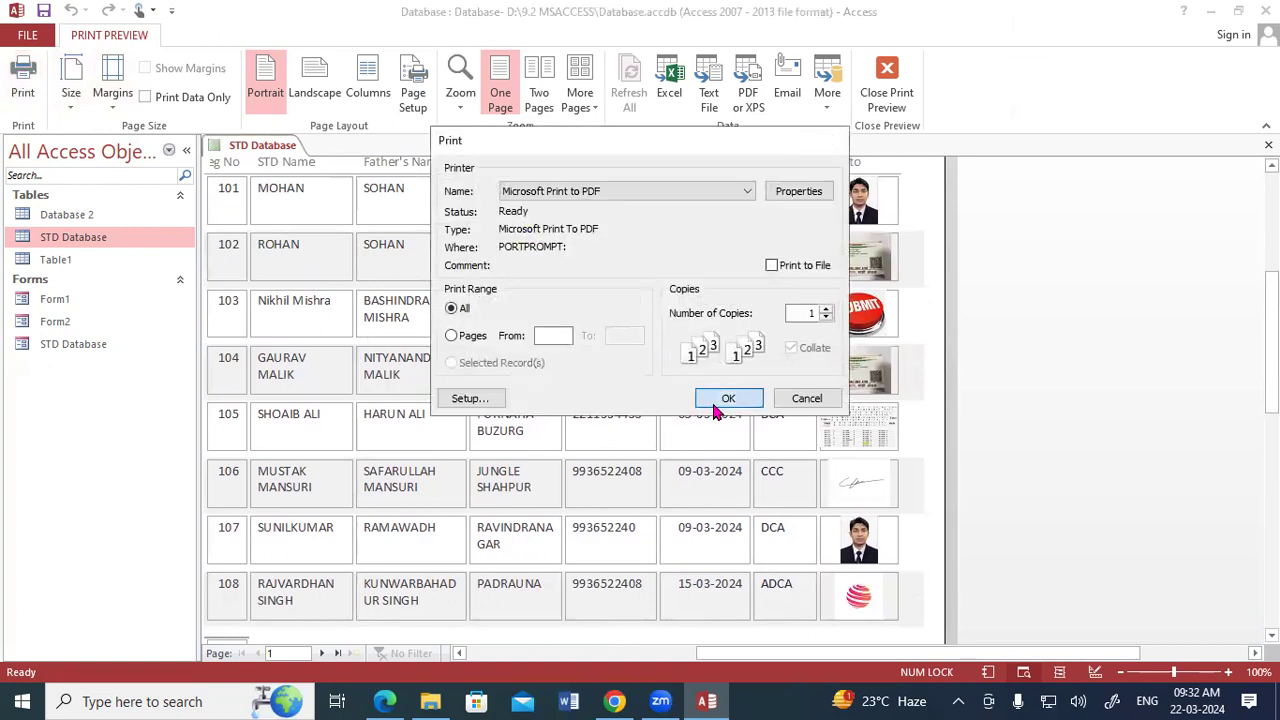
left_click(716, 397)
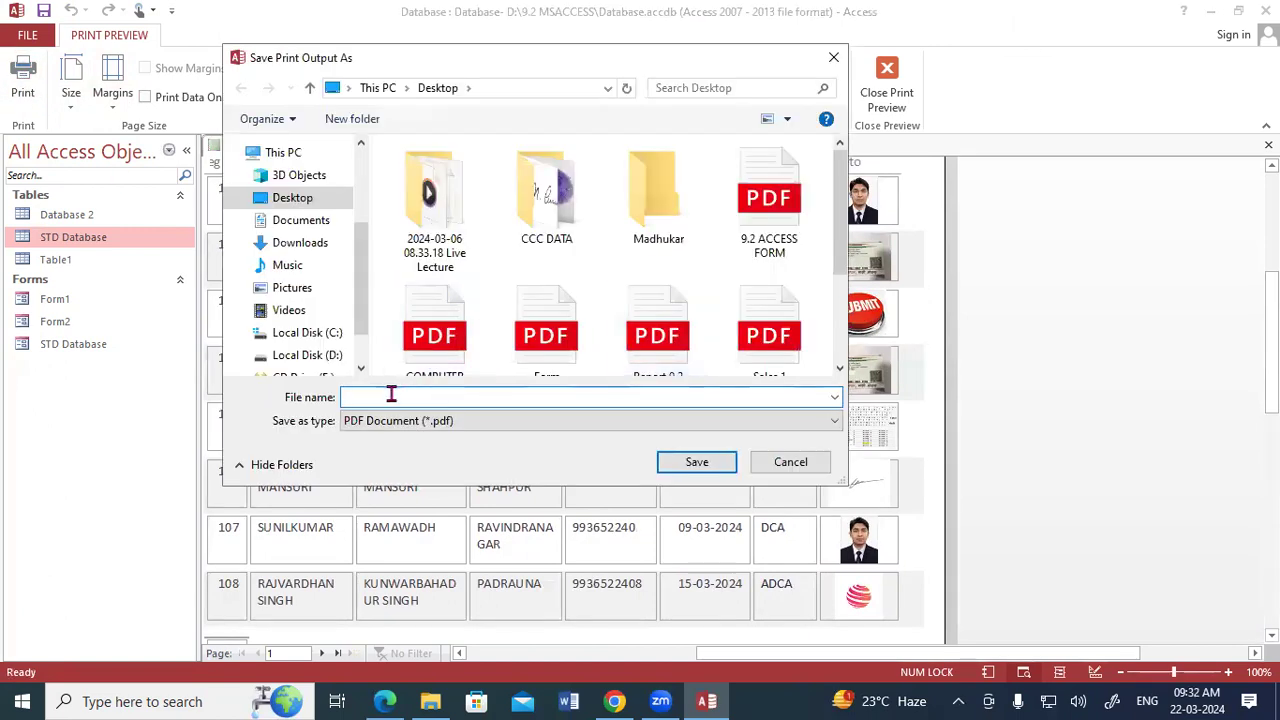
left_click(406, 420)
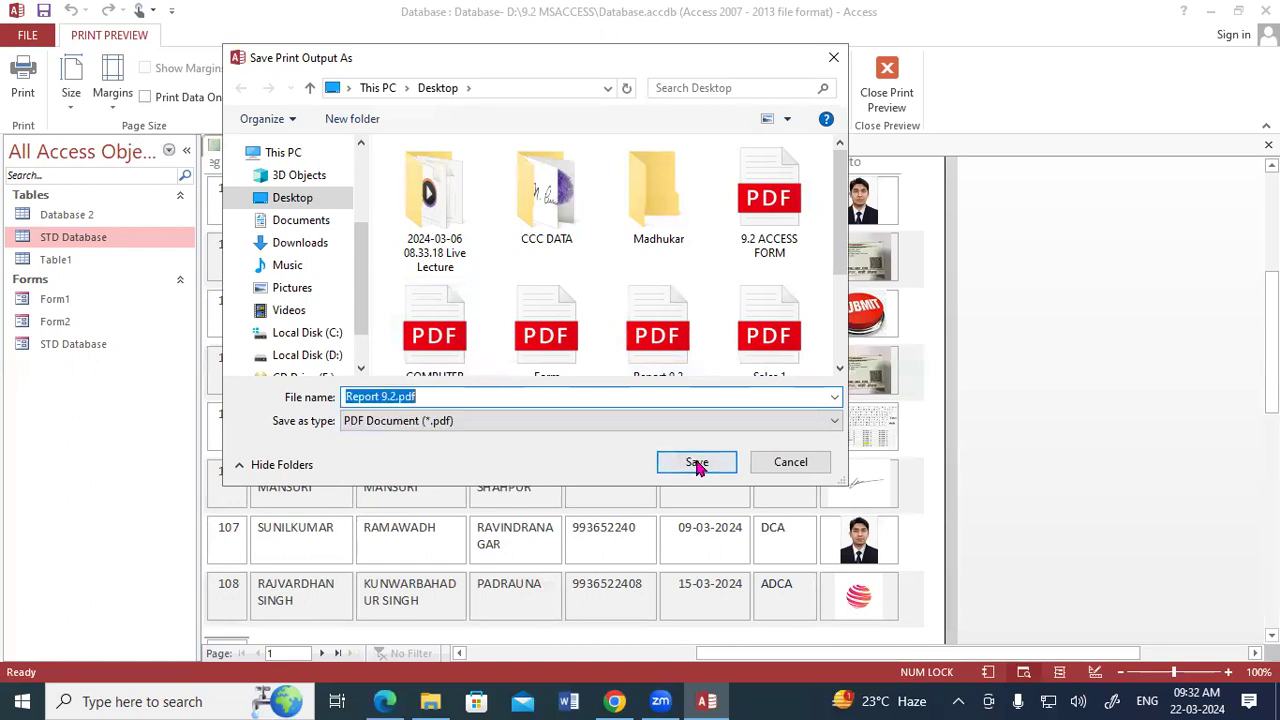
left_click(720, 463)
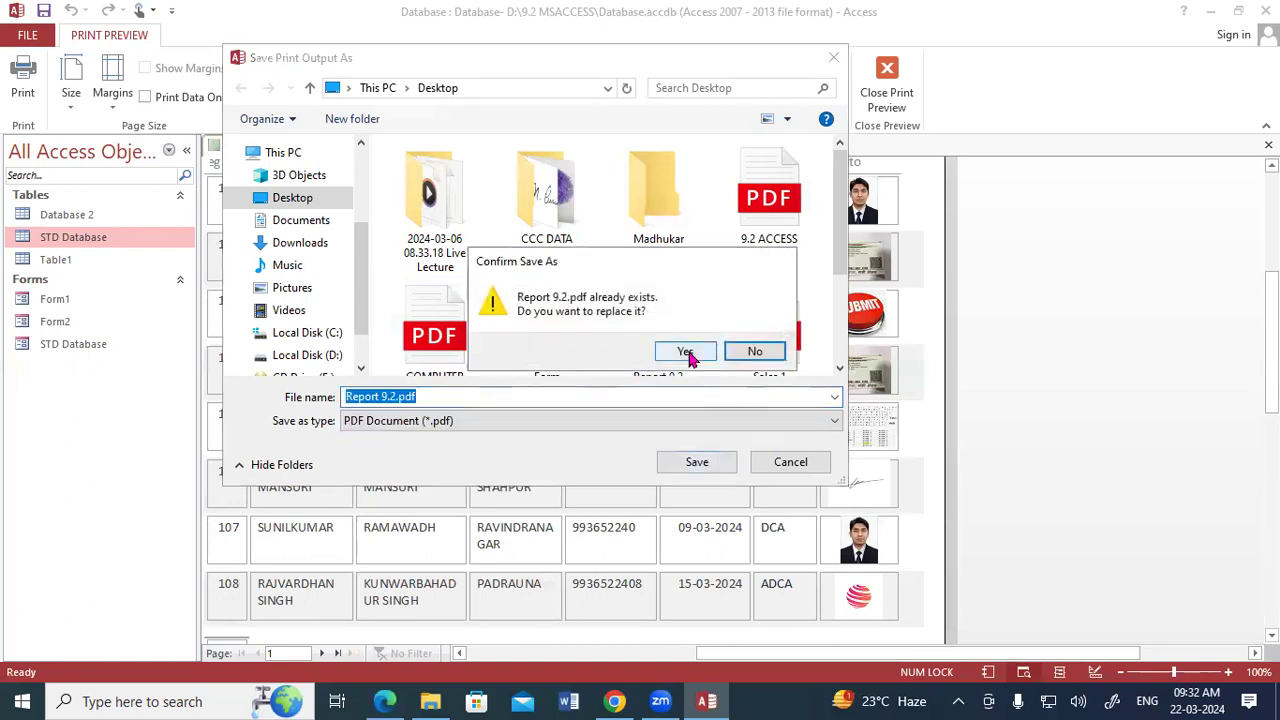
left_click(688, 352)
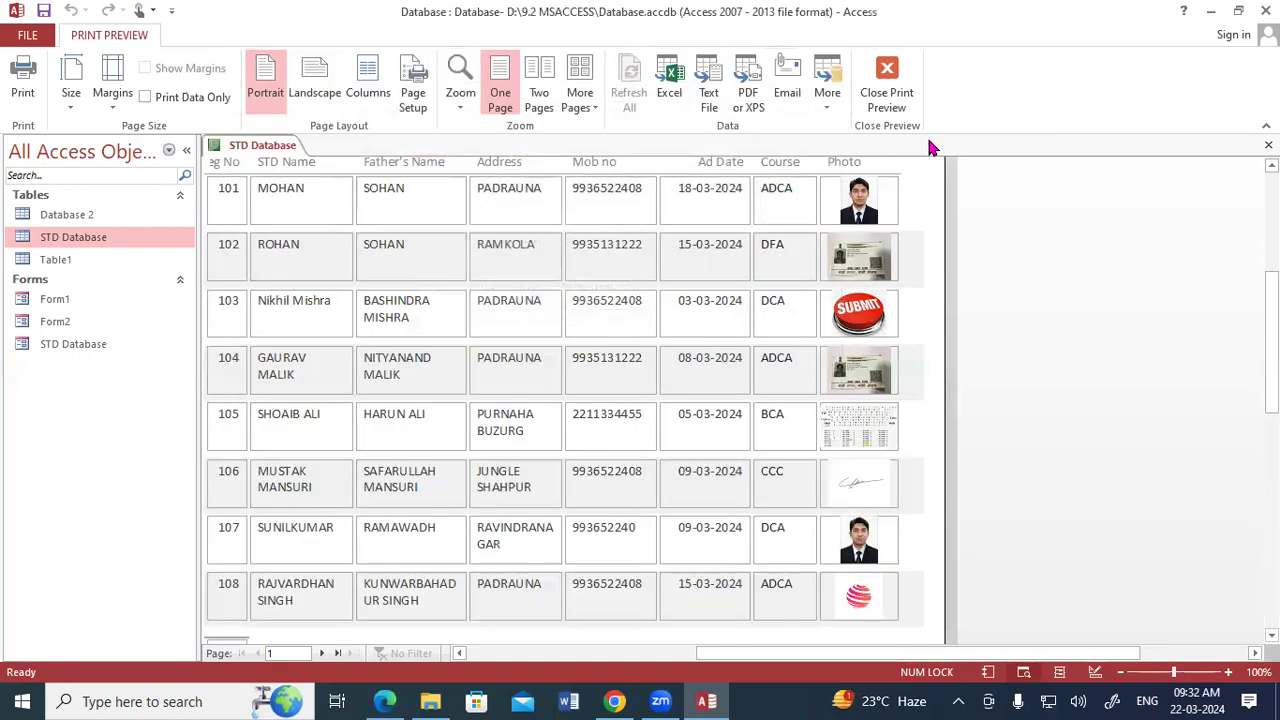
Close the old PDF view, reopen Report 9.2 from the desktop, and examine how the resized columns fit on its pages.
left_click(1210, 11)
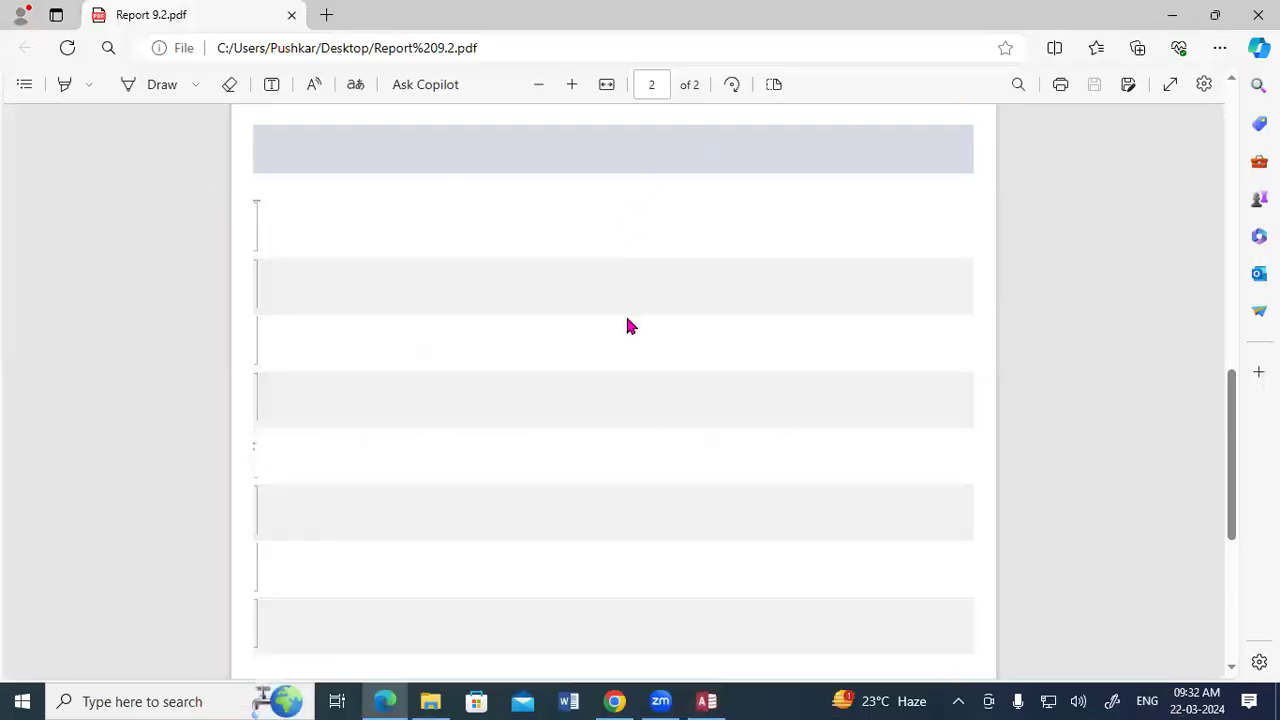
scroll(627, 322, "up", 5)
left_click(1257, 14)
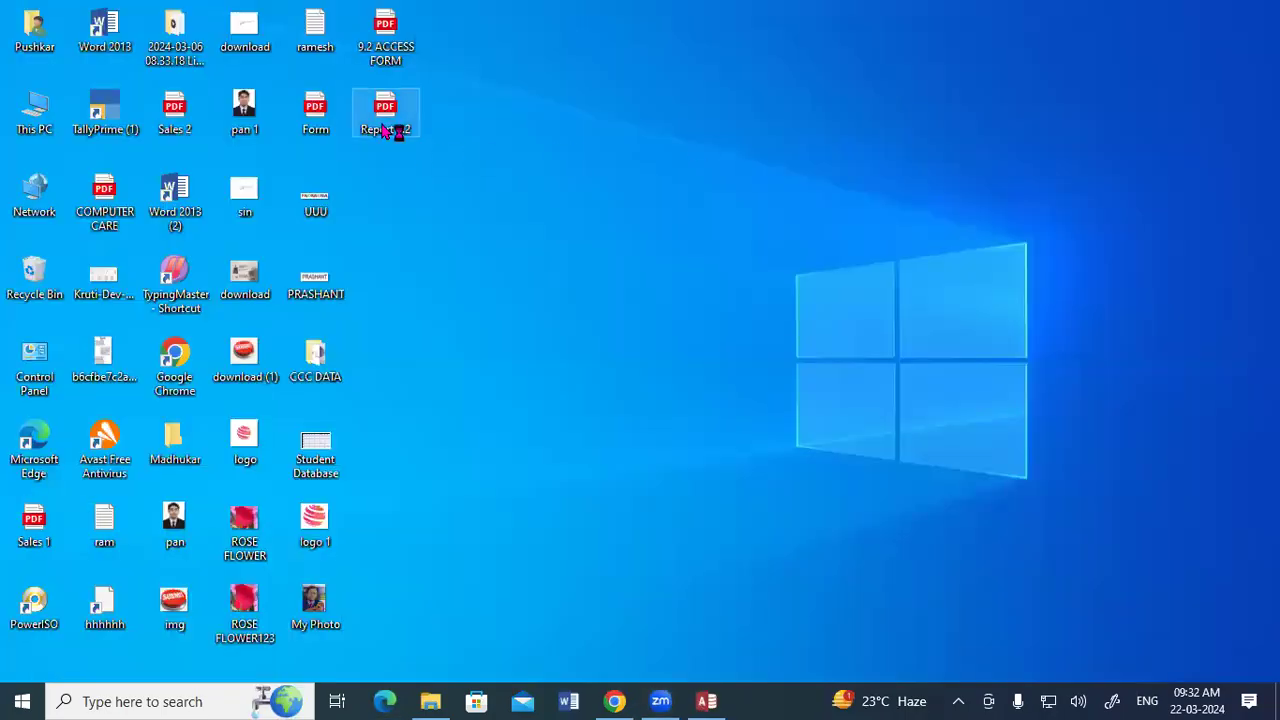
double_click(385, 130)
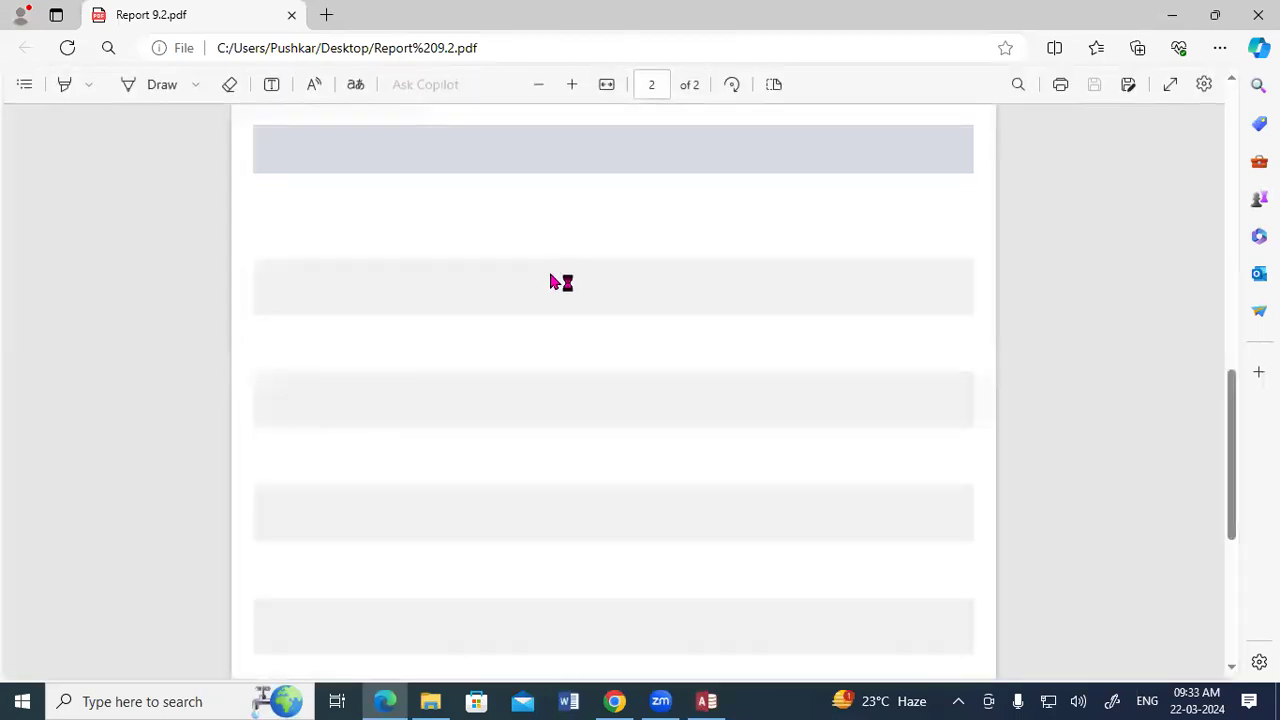
scroll(586, 358, "up", 10)
scroll(587, 357, "down", 8)
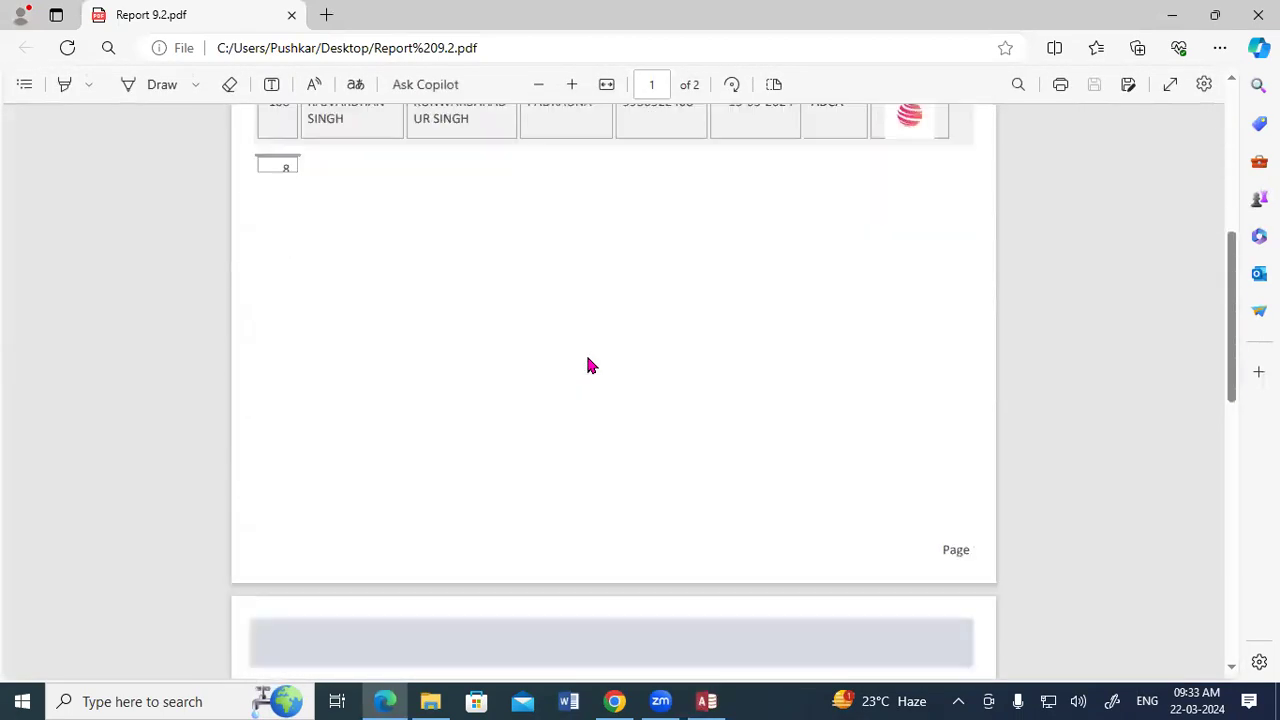
Review both pages of the Report 9.2 PDF from the student records to the page after them, and close the file.
scroll(588, 366, "down", 1)
scroll(588, 362, "down", 3)
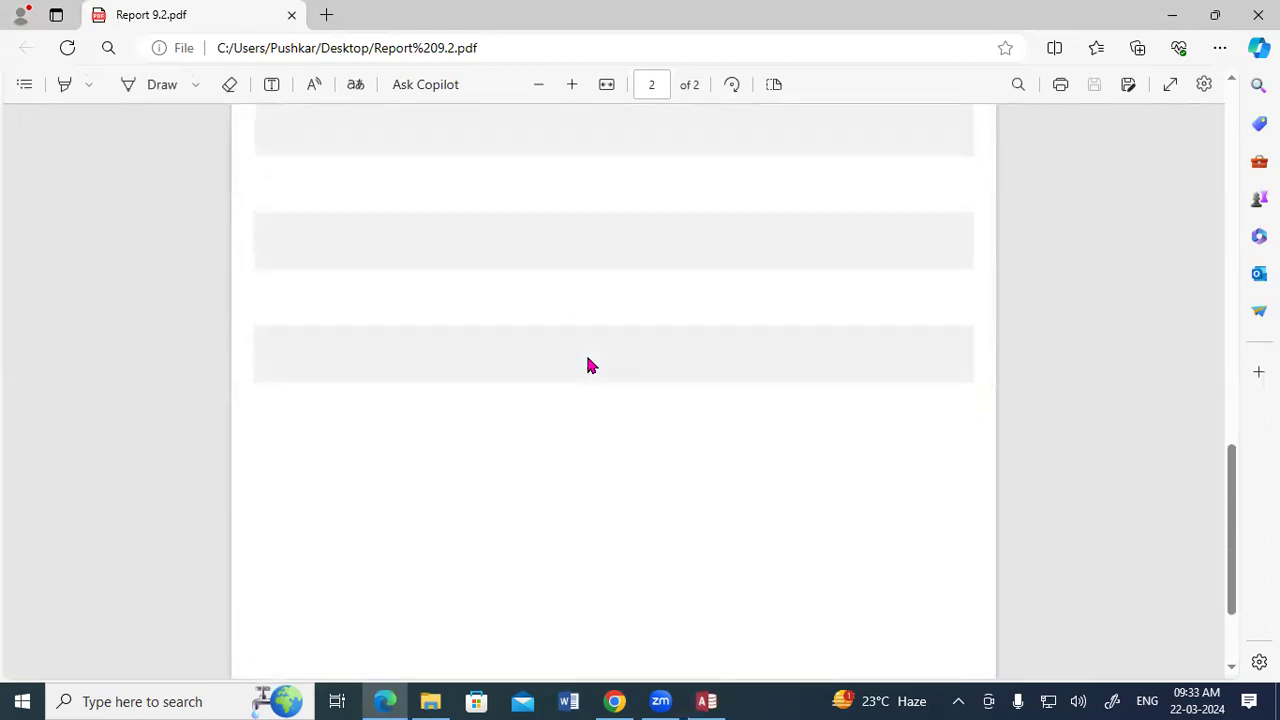
scroll(588, 365, "up", 10)
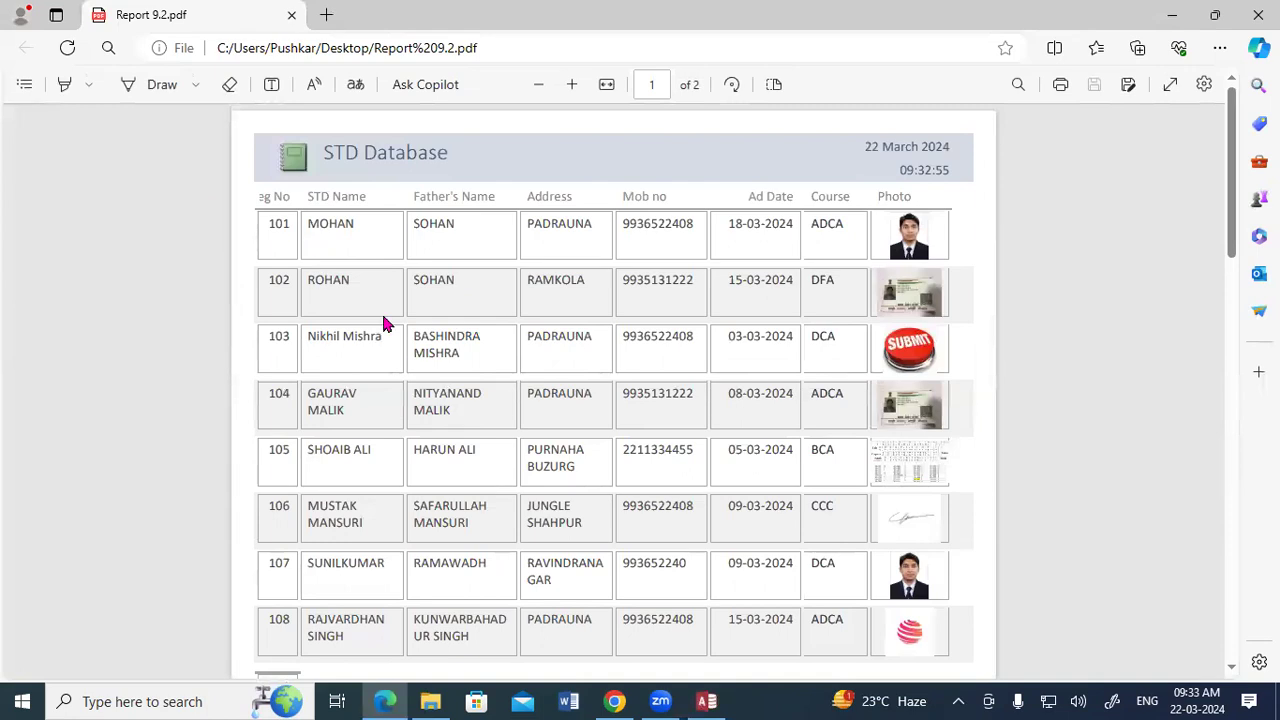
scroll(449, 398, "down", 10)
scroll(420, 380, "down", 1)
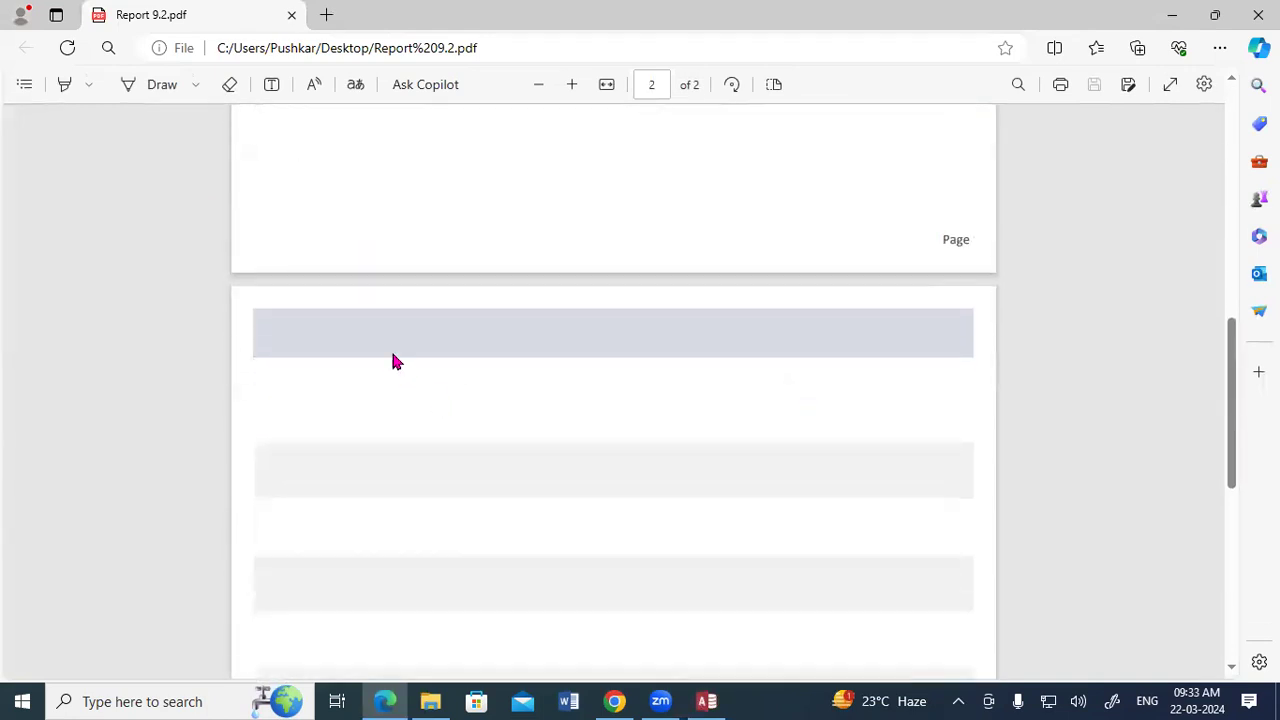
scroll(509, 397, "down", 5)
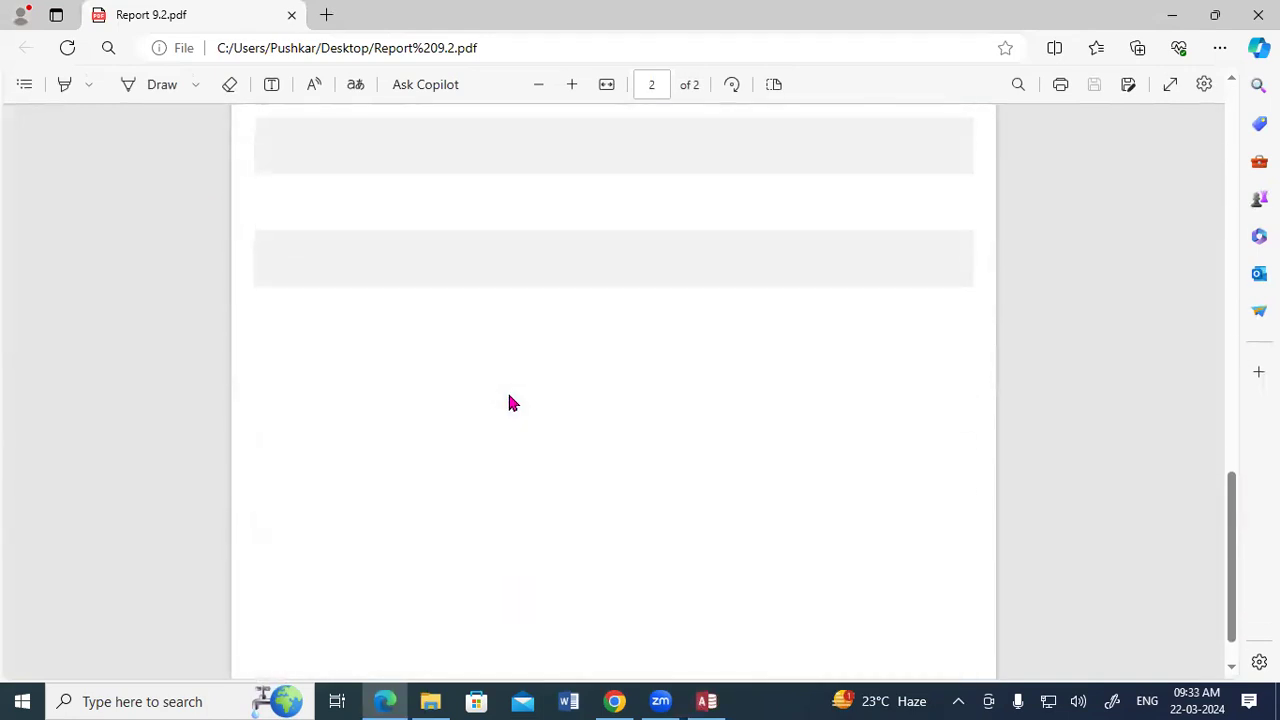
scroll(508, 400, "up", 15)
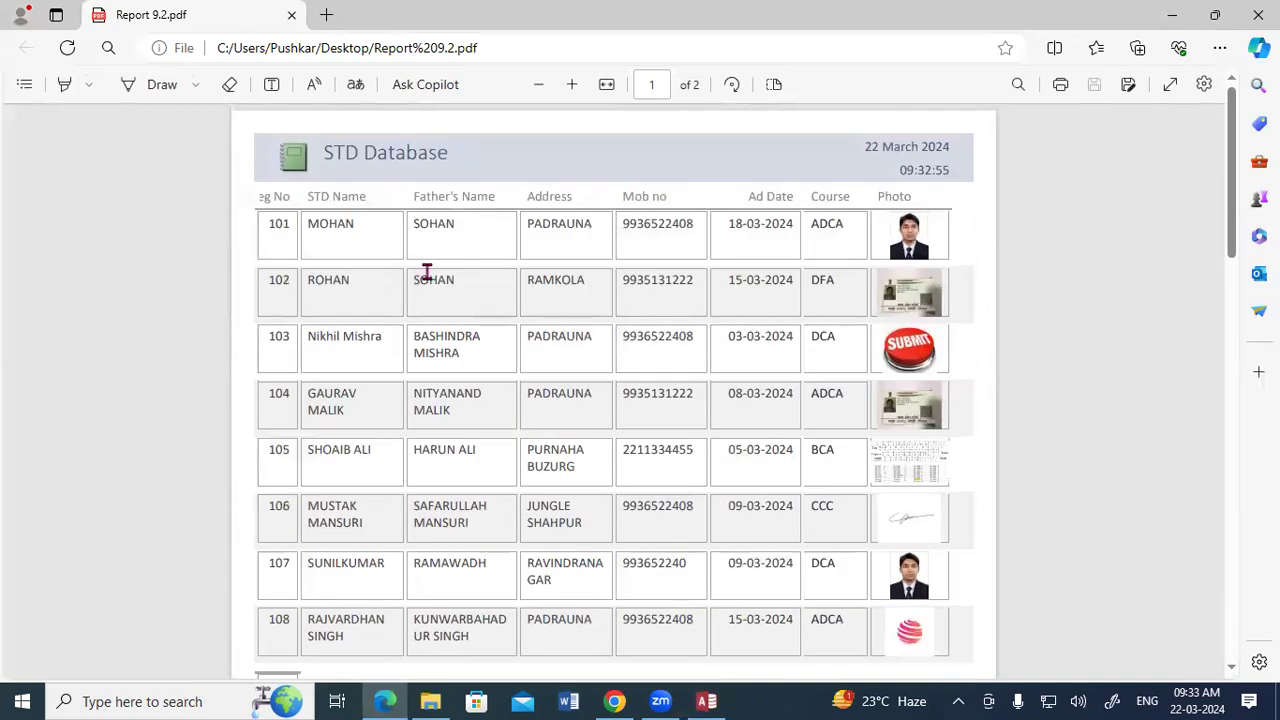
left_click_drag(270, 222, 588, 523)
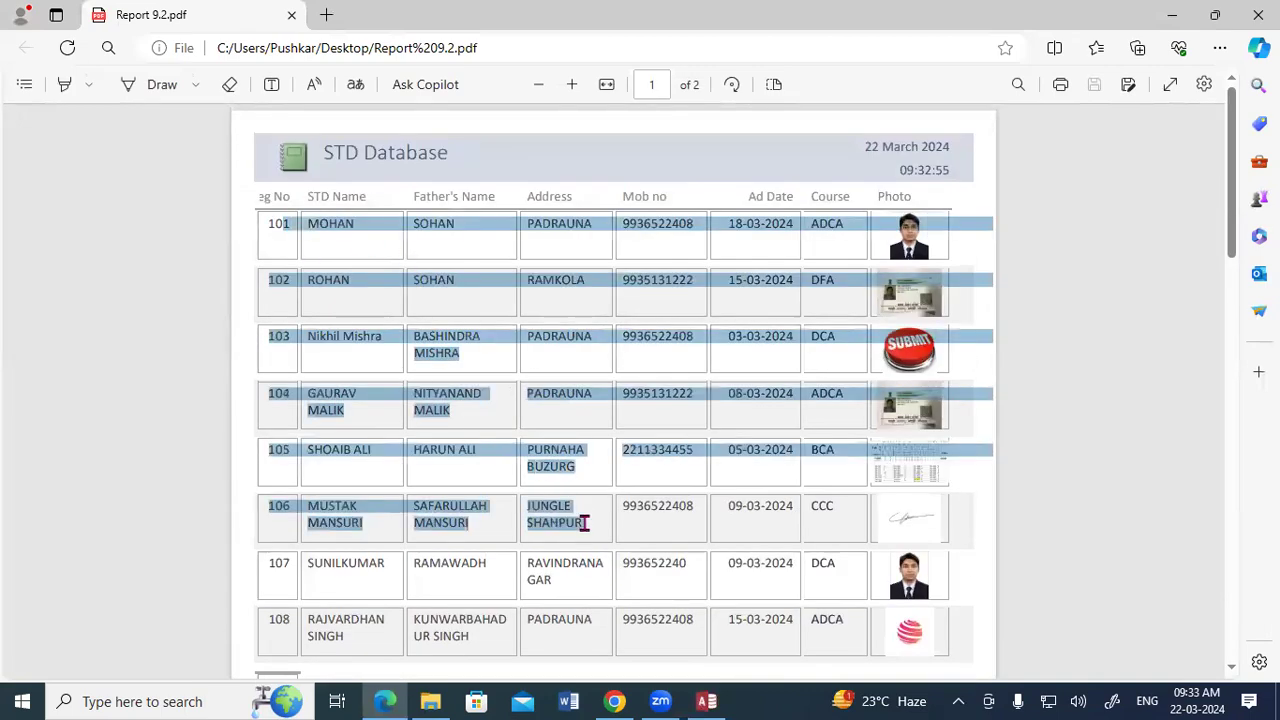
left_click(609, 480)
scroll(612, 470, "down", 2)
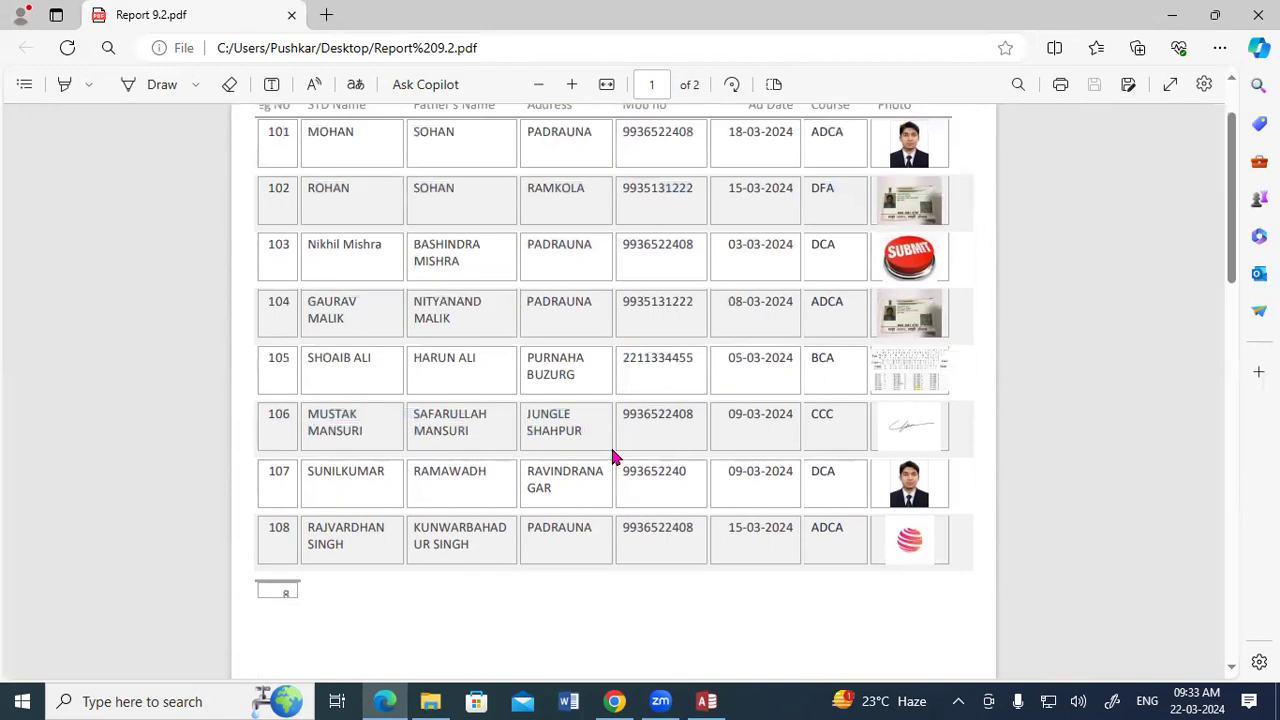
scroll(485, 404, "up", 1)
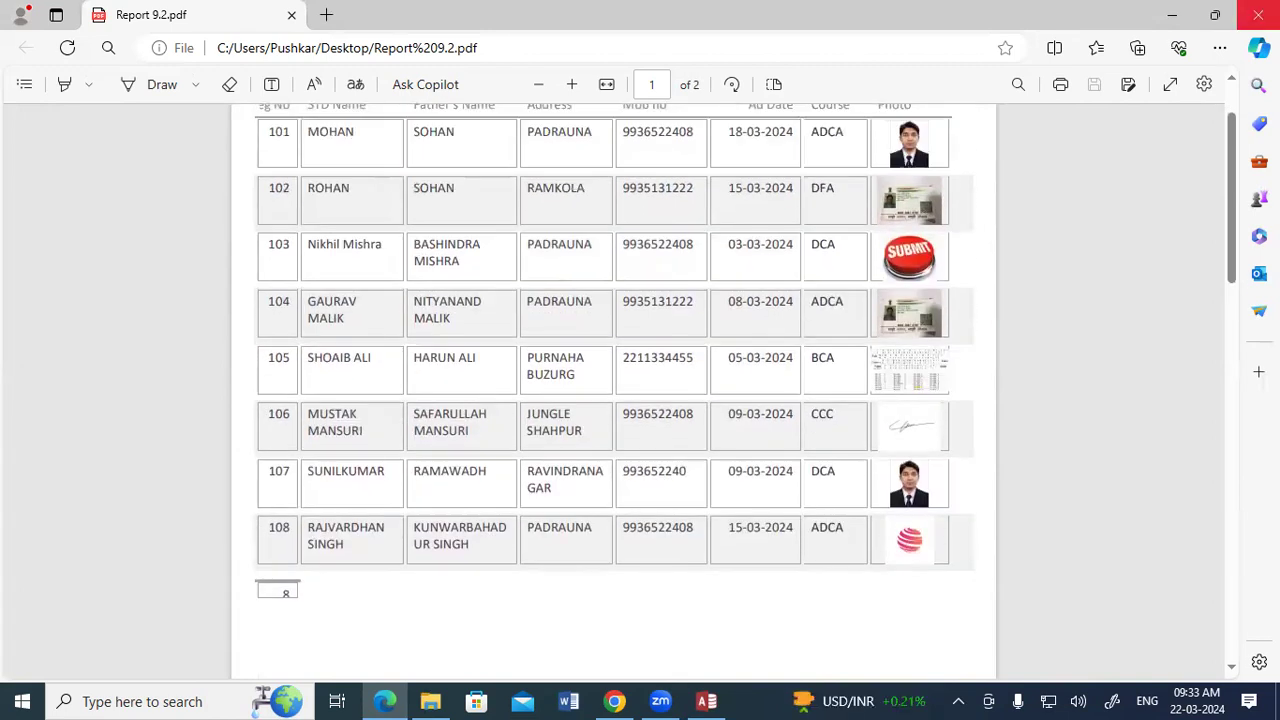
left_click(1258, 15)
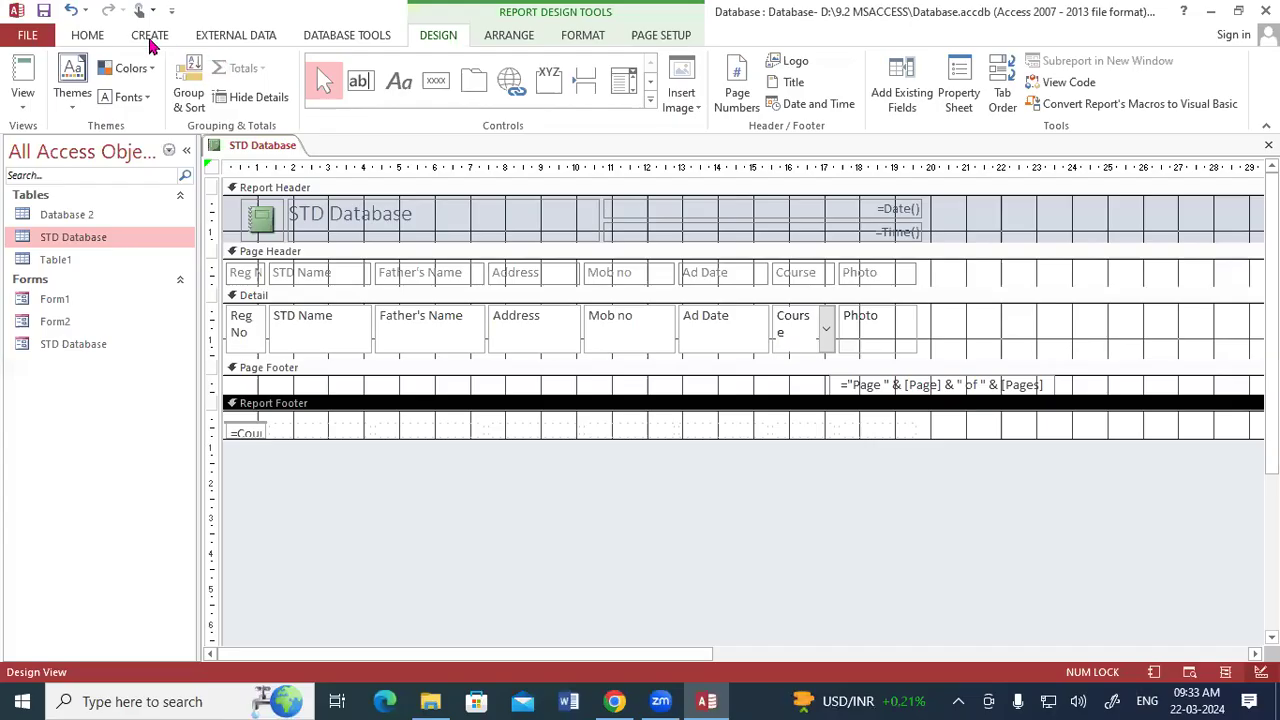
Save the resized report in Access under the name STD Database.
left_click(150, 35)
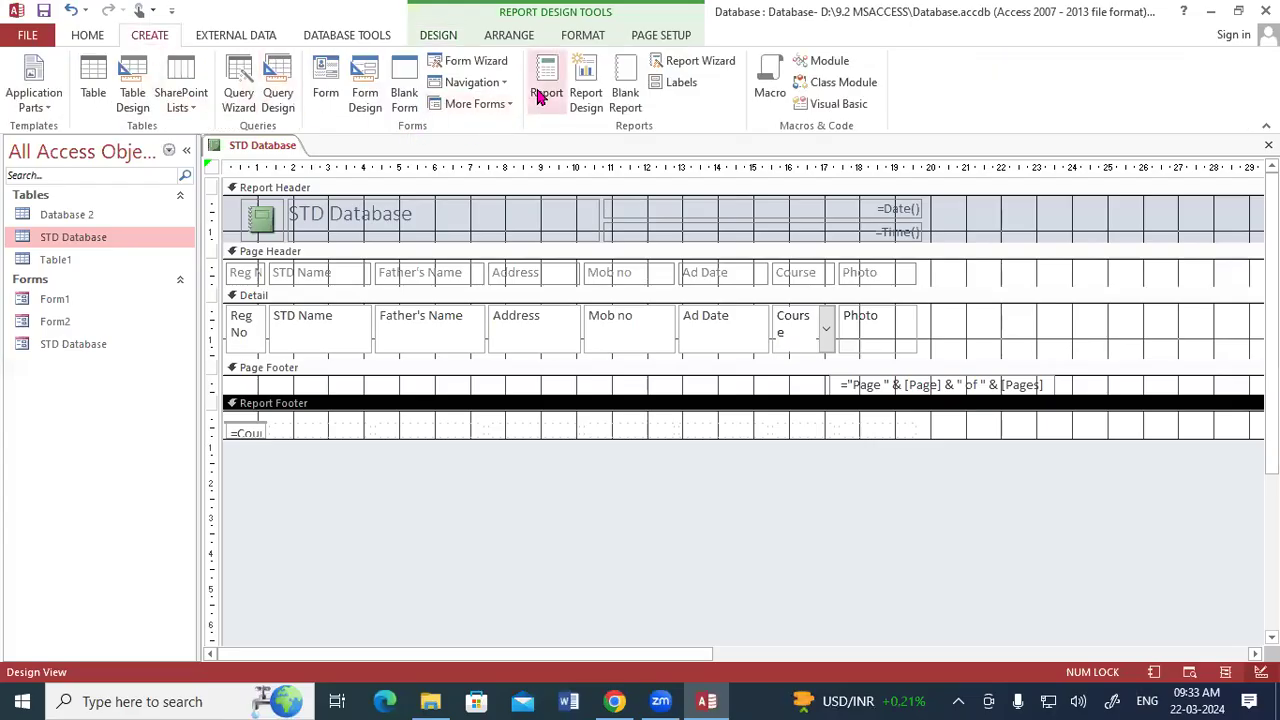
right_click(262, 148)
left_click(270, 174)
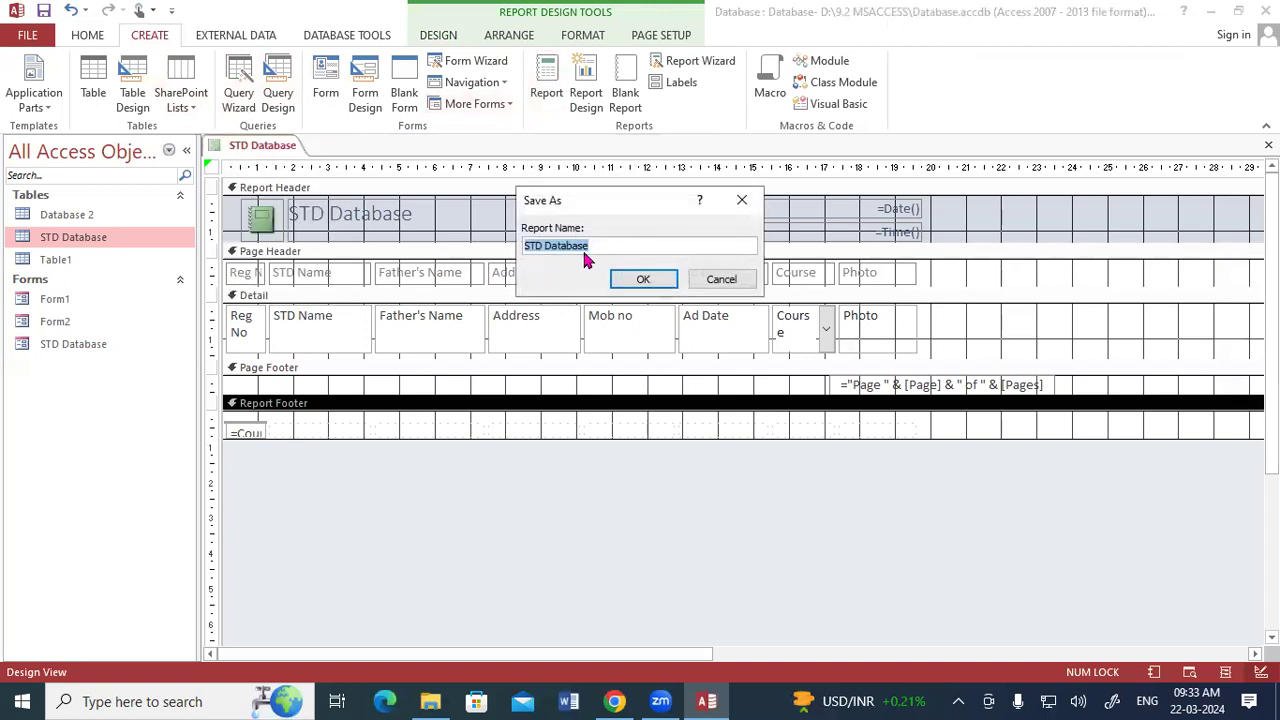
left_click(620, 276)
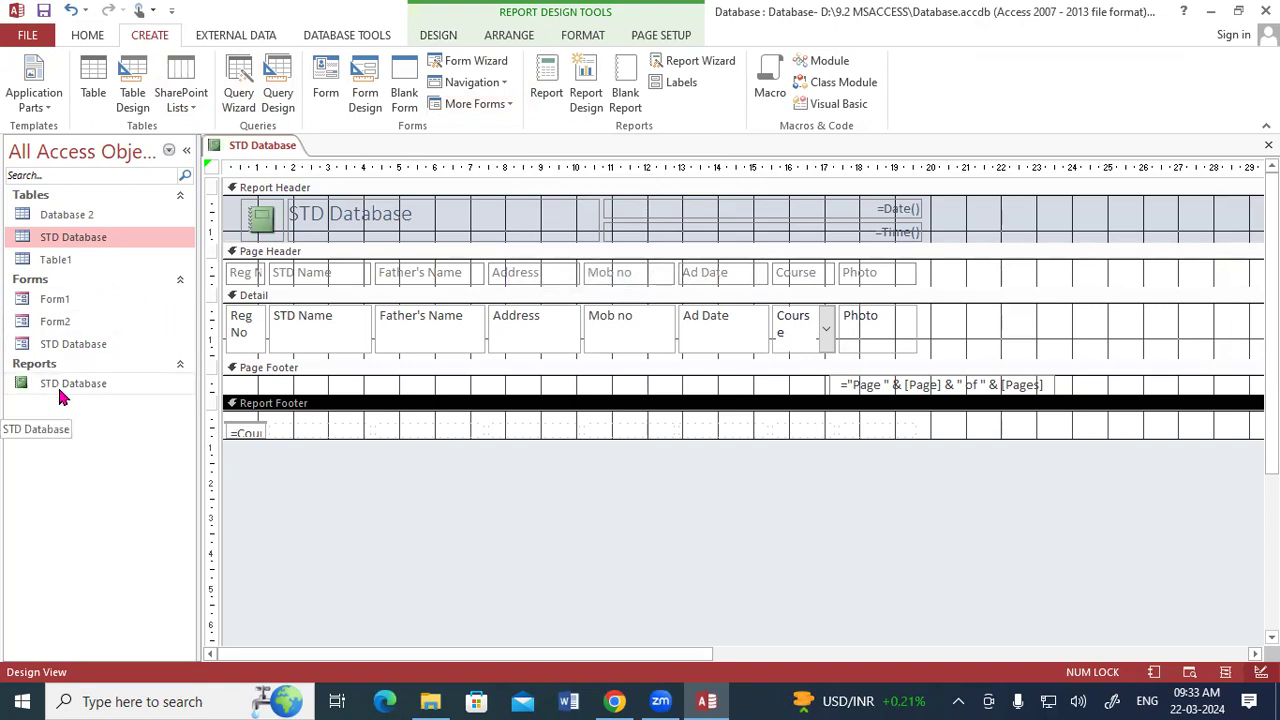
Show the saved STD Database report in Report View, look through its records to the page footer, and close all open objects.
right_click(257, 152)
left_click(280, 237)
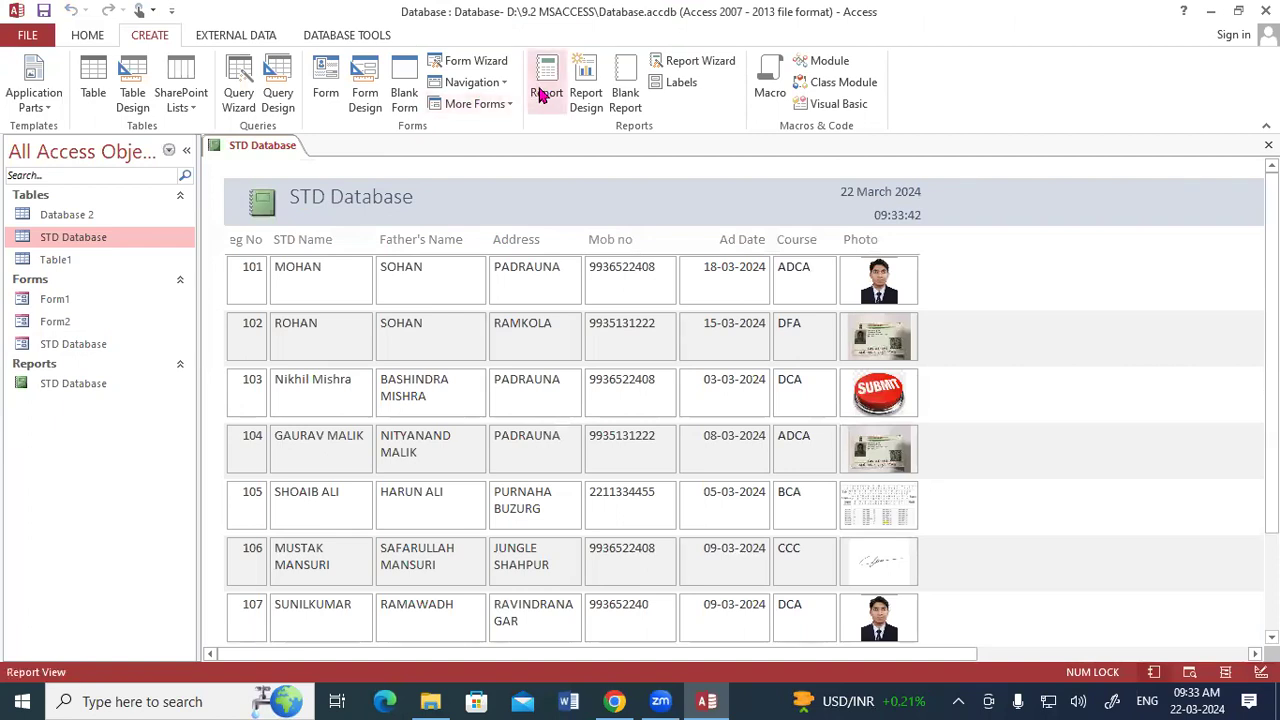
scroll(446, 311, "down", 3)
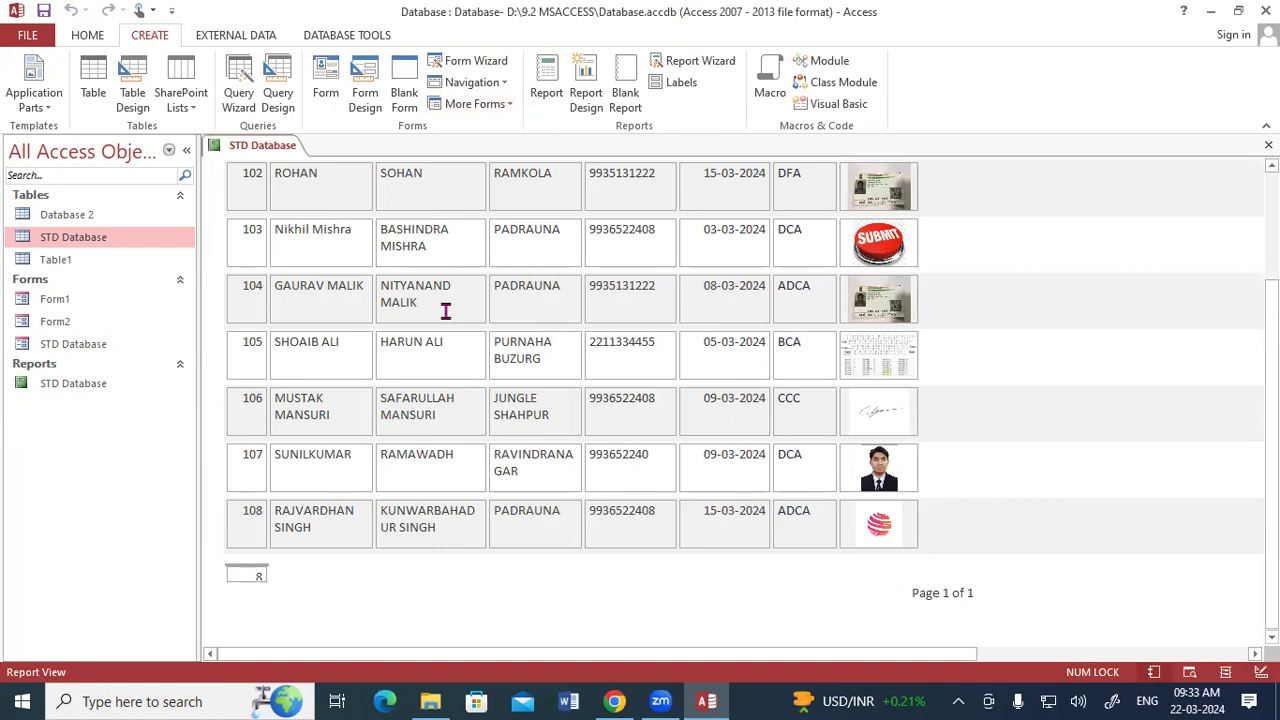
scroll(446, 311, "up", 3)
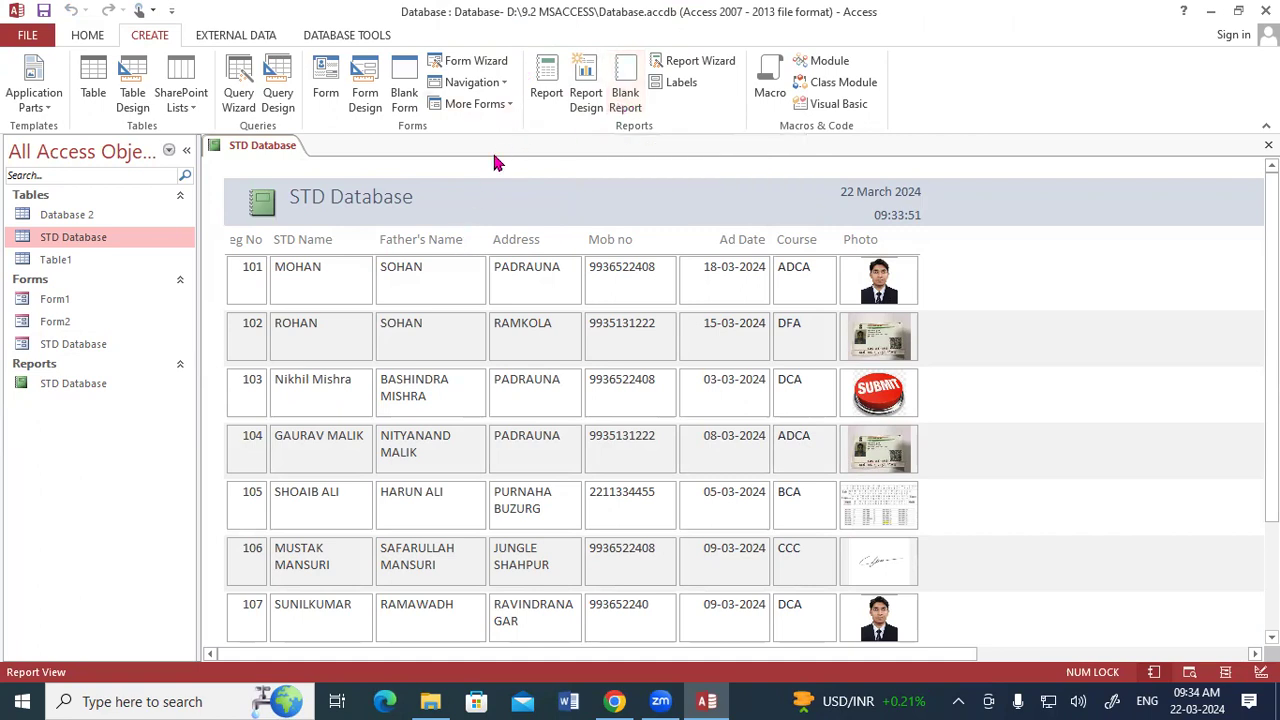
scroll(398, 295, "down", 3)
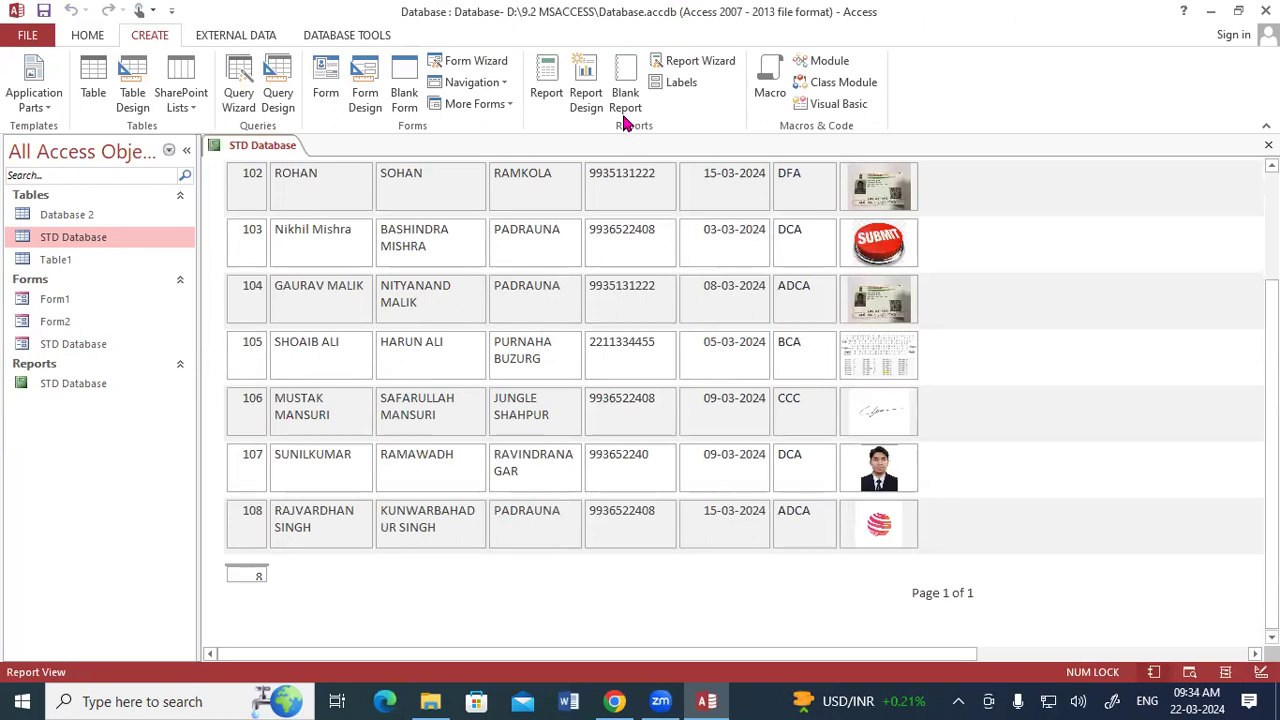
right_click(279, 147)
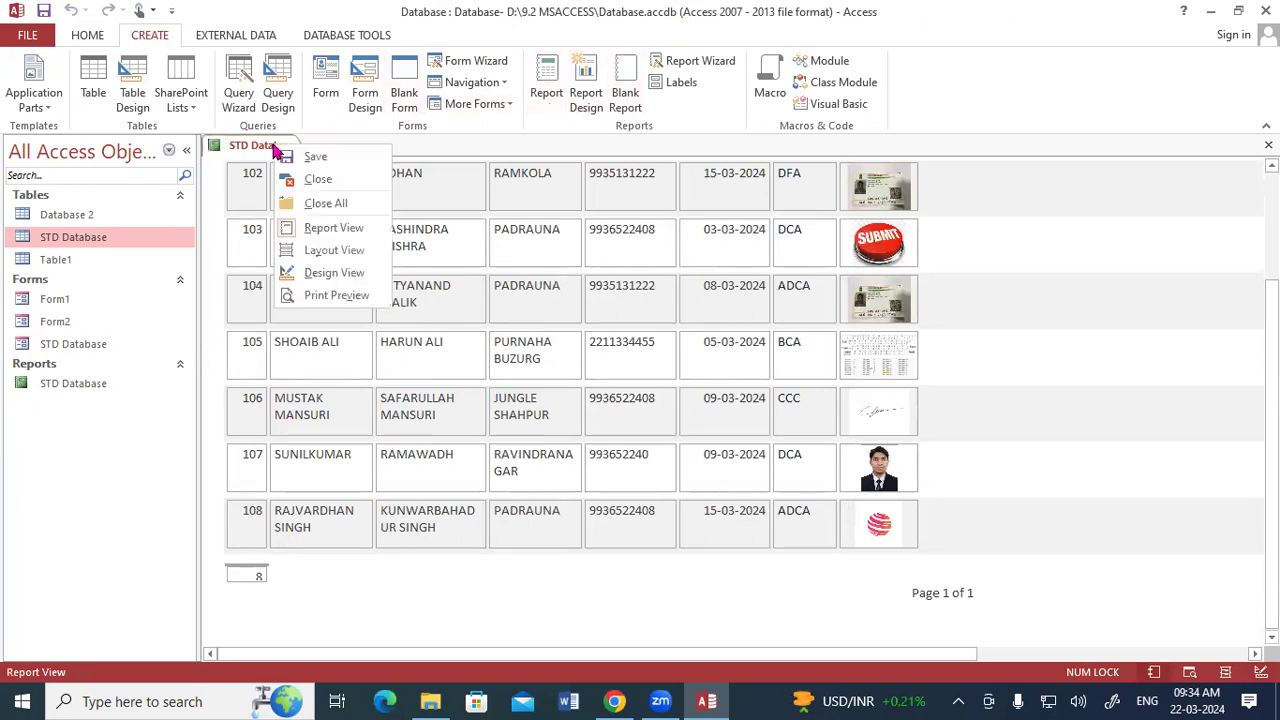
left_click(320, 203)
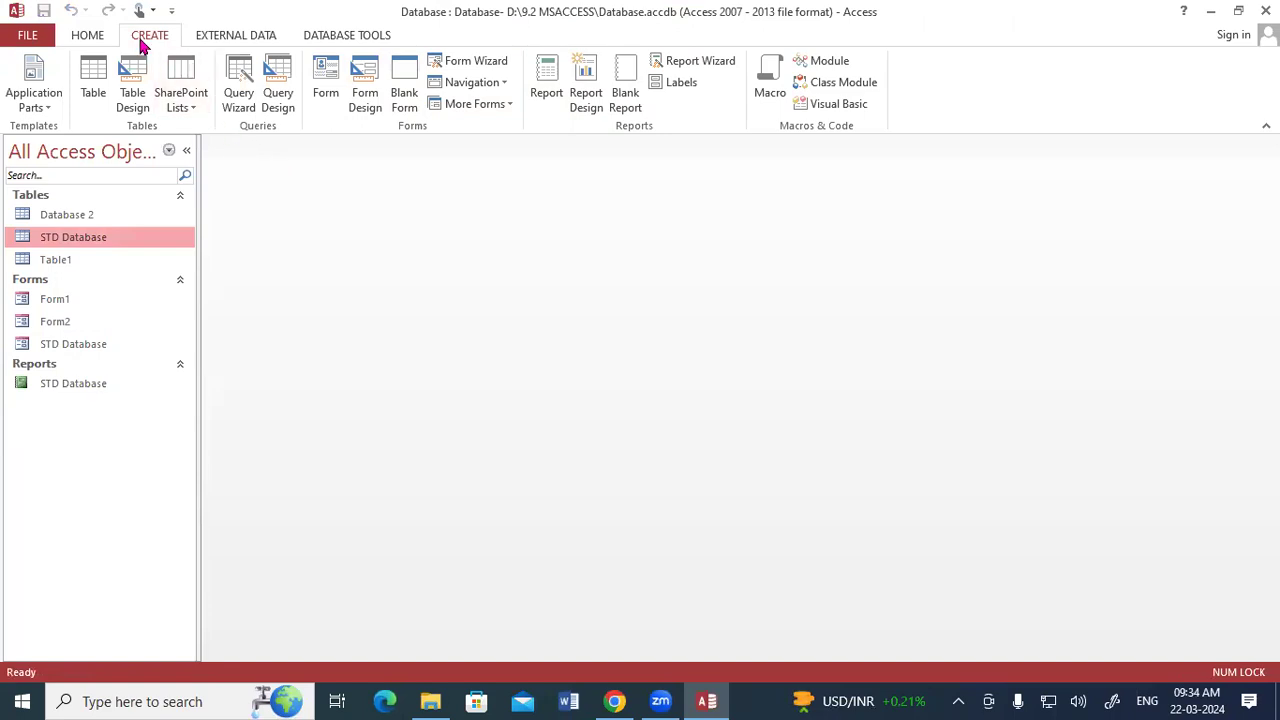
left_click(596, 90)
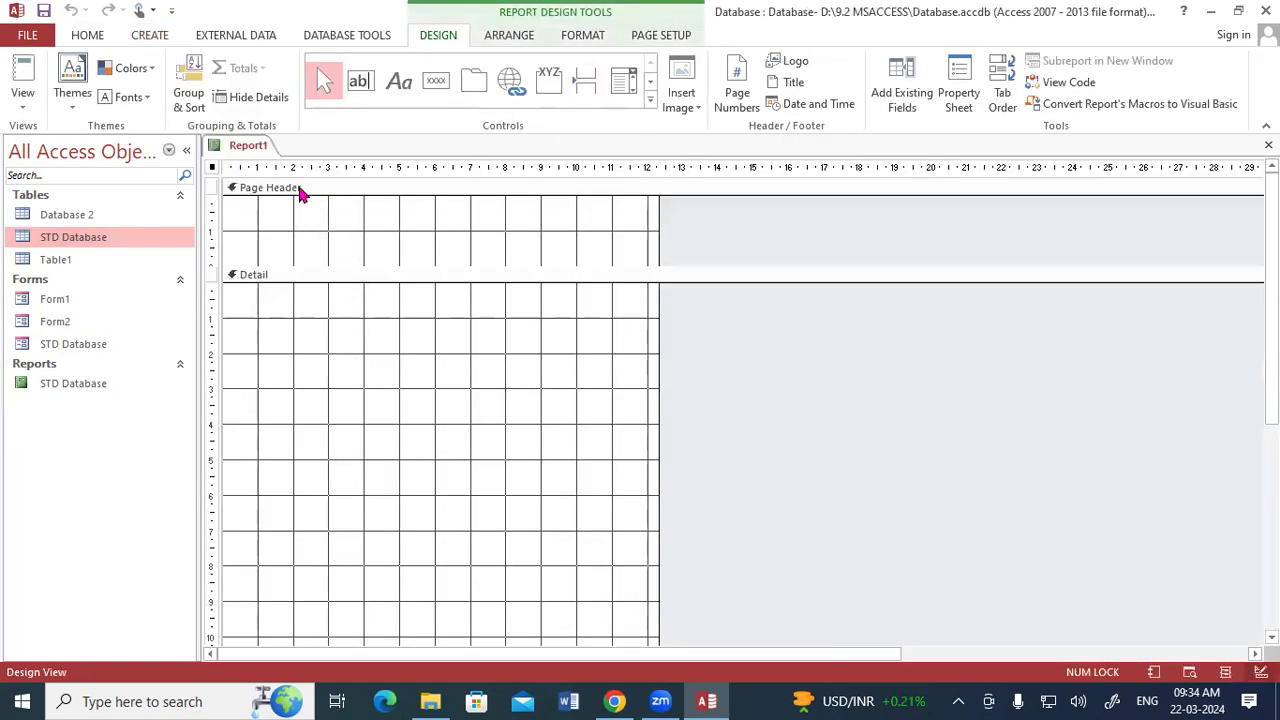
left_click(899, 95)
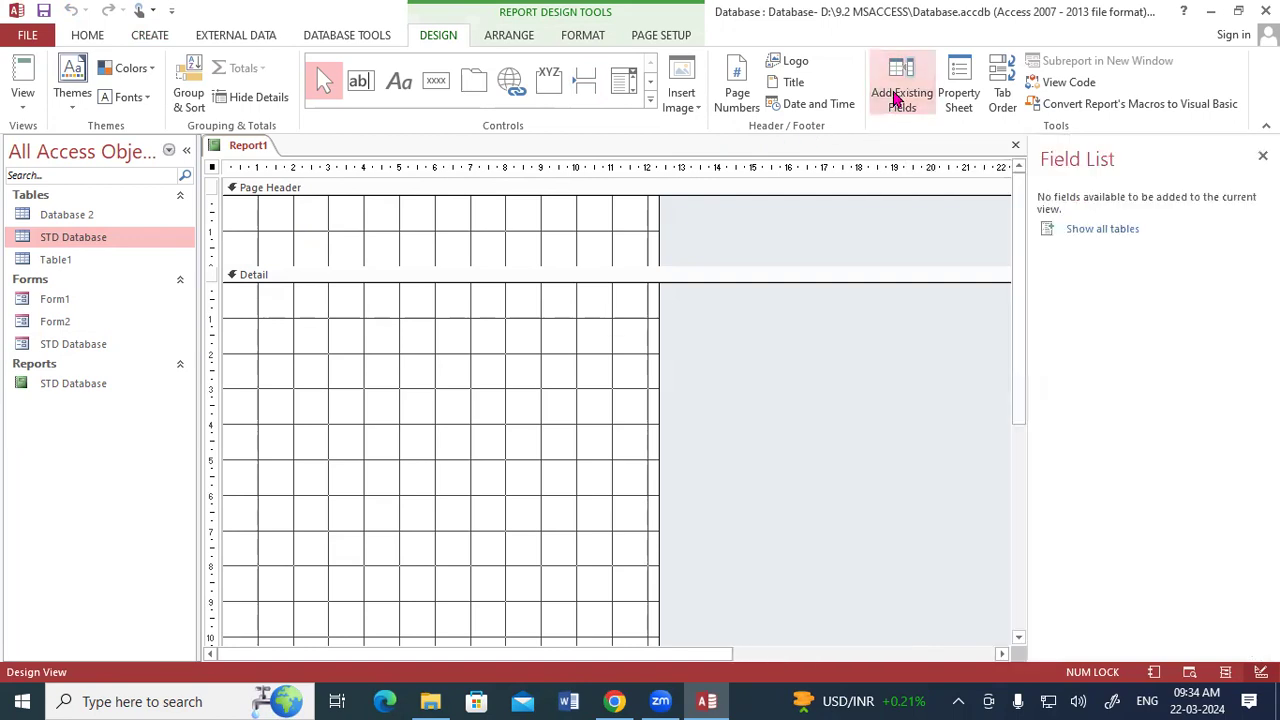
left_click(1094, 238)
left_click(1048, 248)
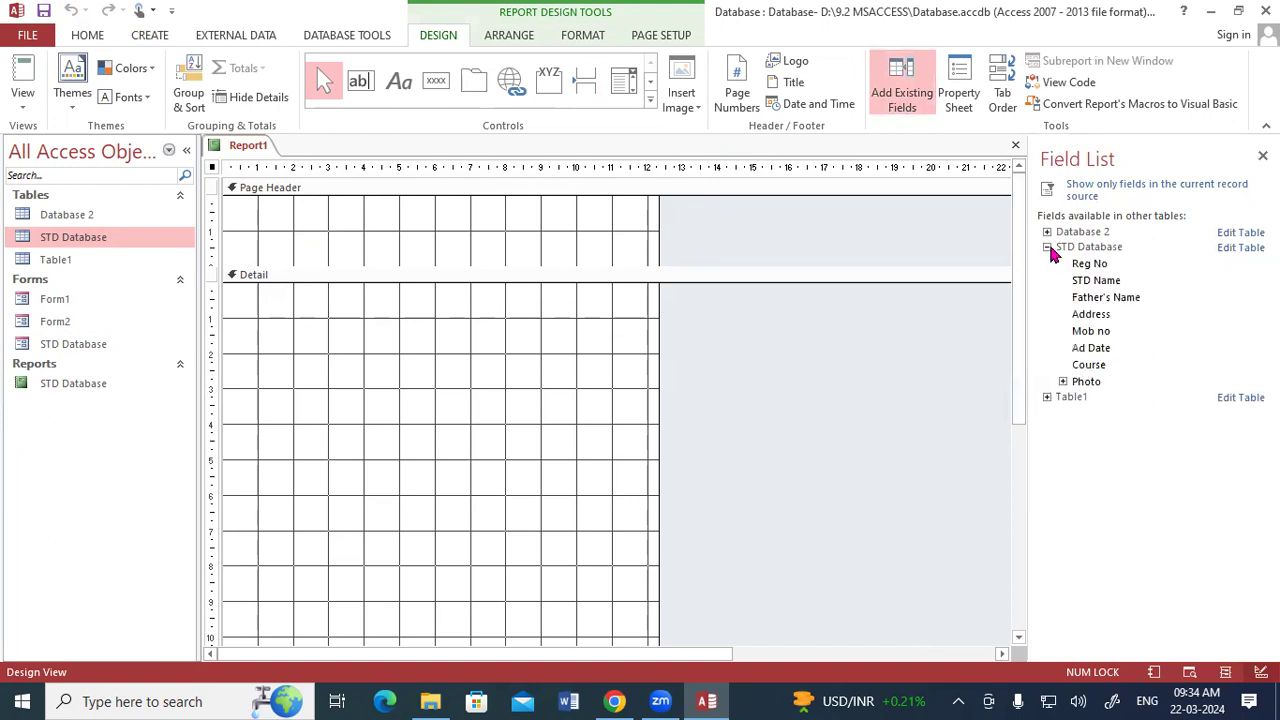
left_click(1089, 265)
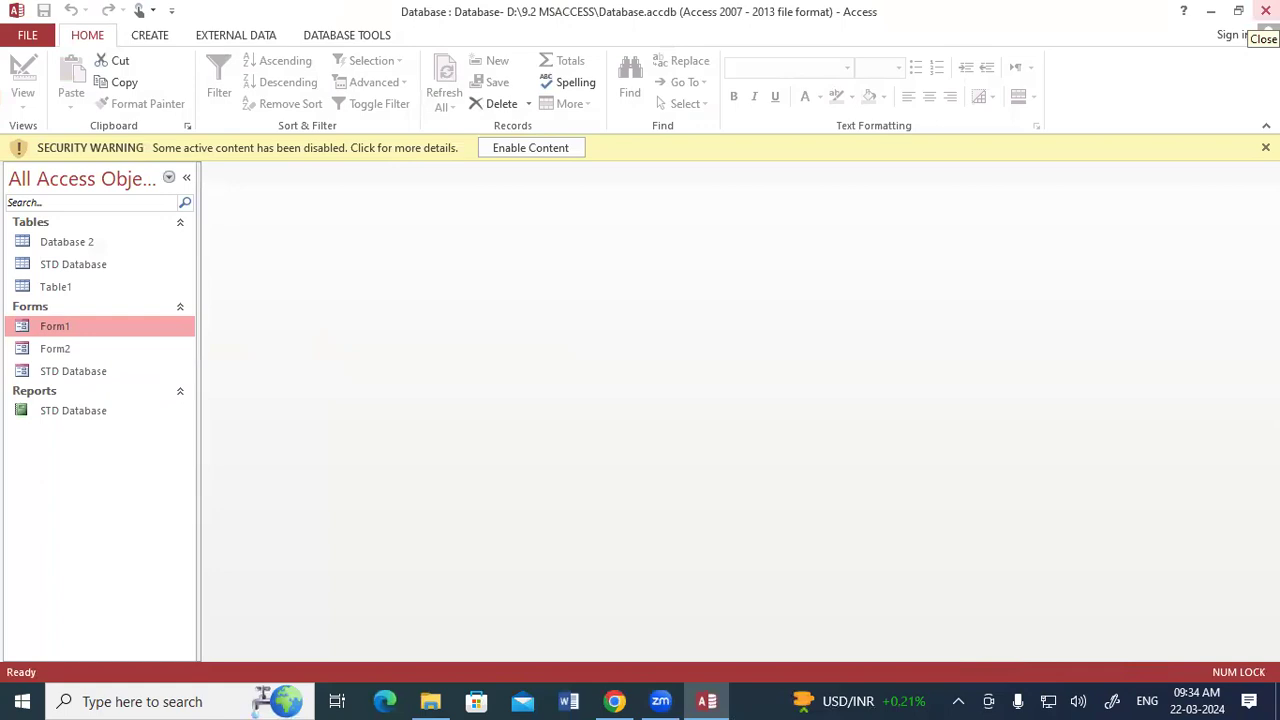
Dismiss the security warning, create a blank report in Design View, and list the STD Database table's available fields.
left_click(86, 264)
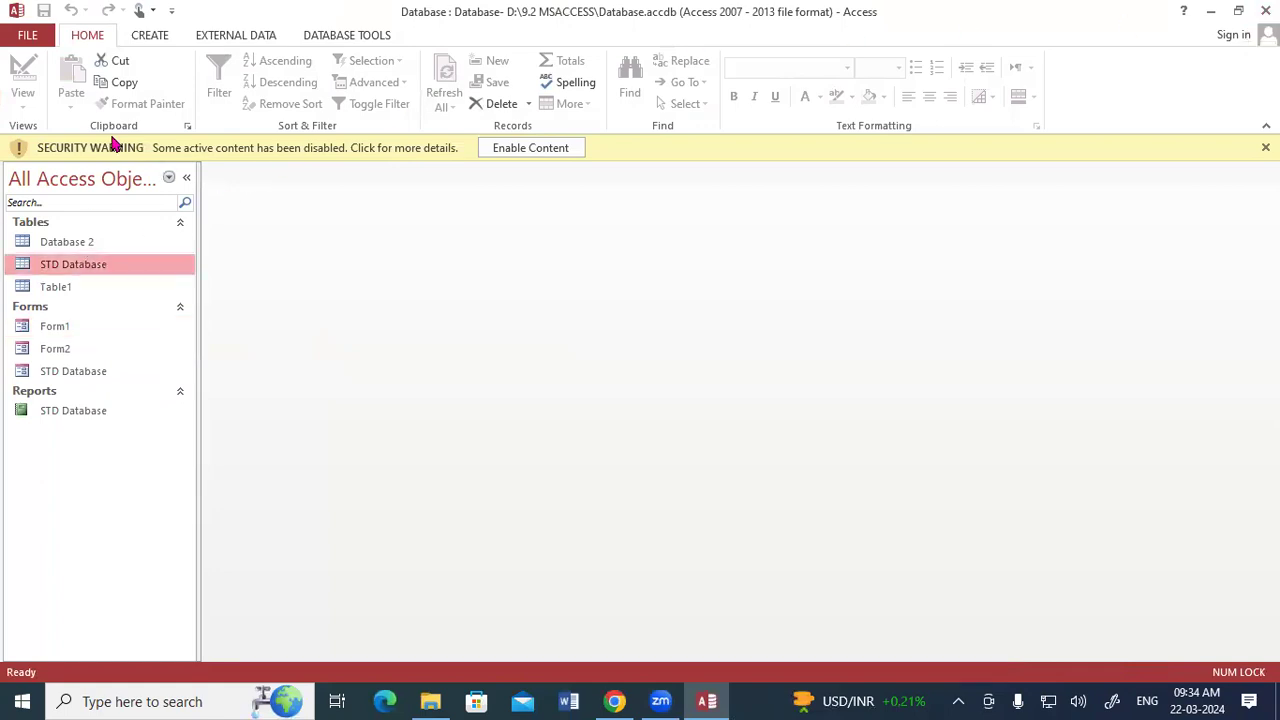
left_click(146, 38)
left_click(1265, 148)
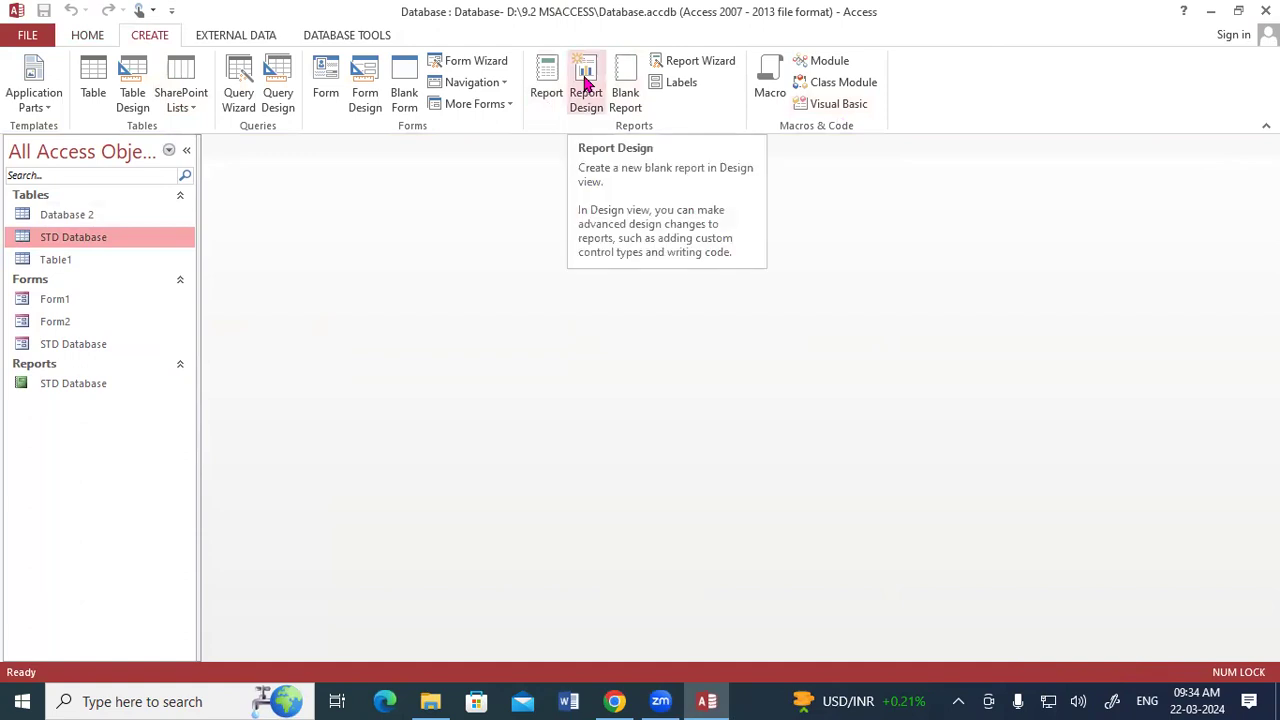
left_click(586, 80)
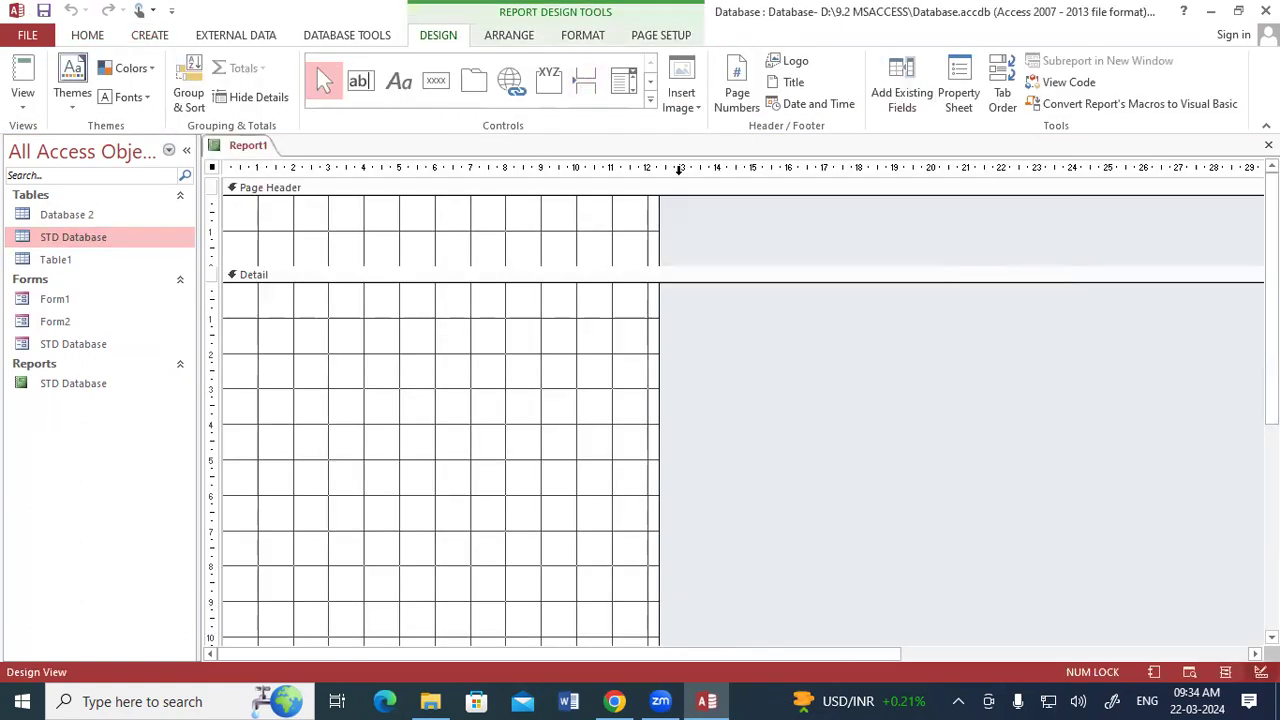
left_click(901, 88)
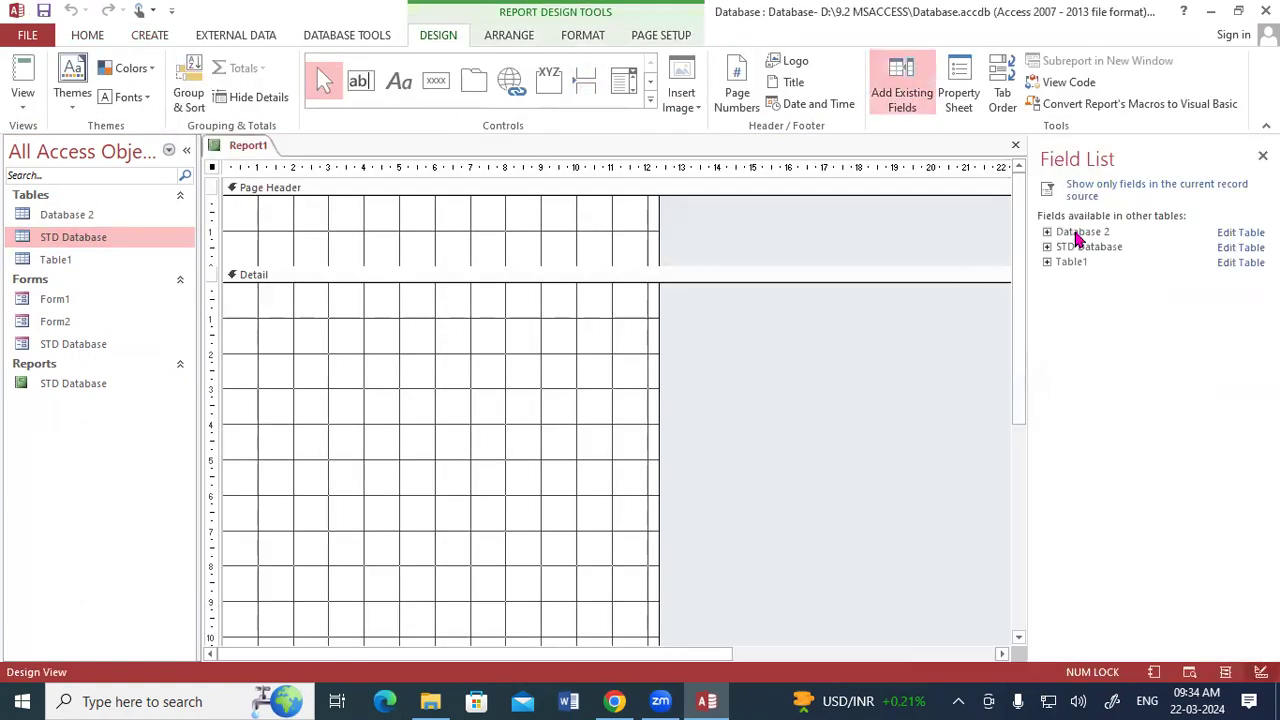
left_click(1047, 246)
Add the Reg No, STD Name, Father's Name, Address, Mob no, Ad Date, Course and Photo fields to the Detail section.
double_click(1079, 263)
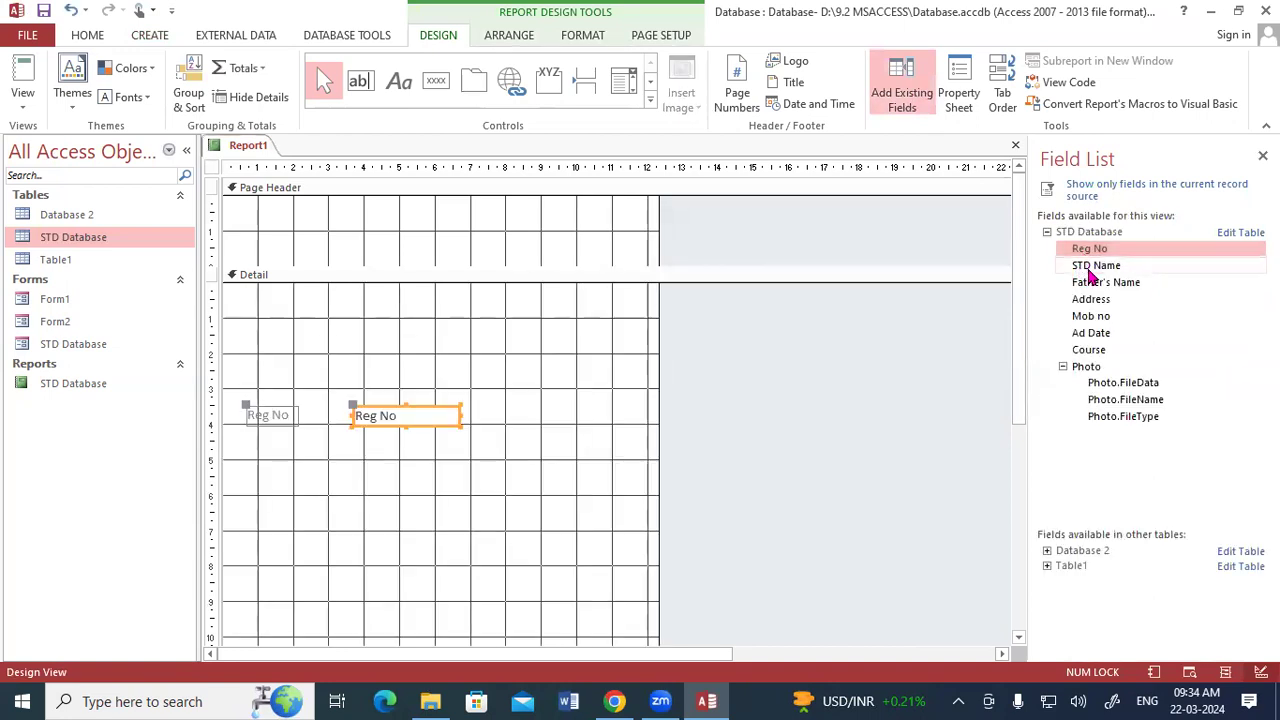
double_click(1090, 267)
double_click(1092, 284)
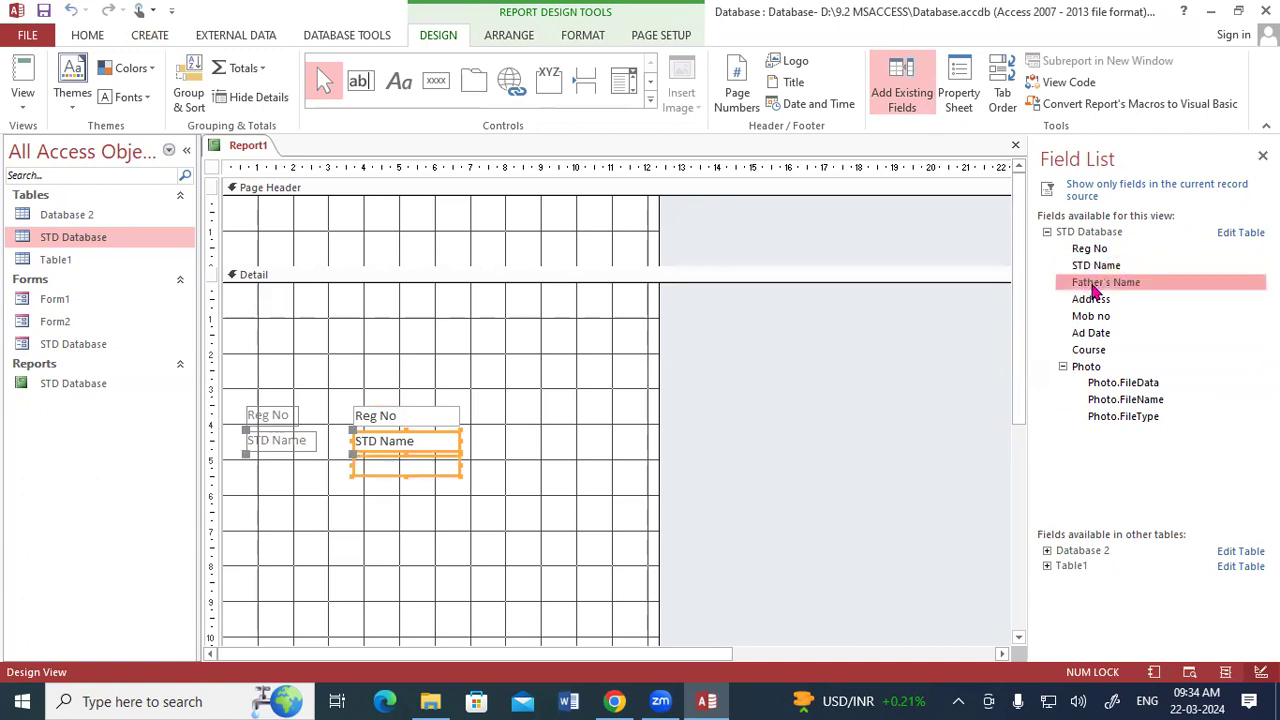
double_click(1092, 300)
double_click(1092, 316)
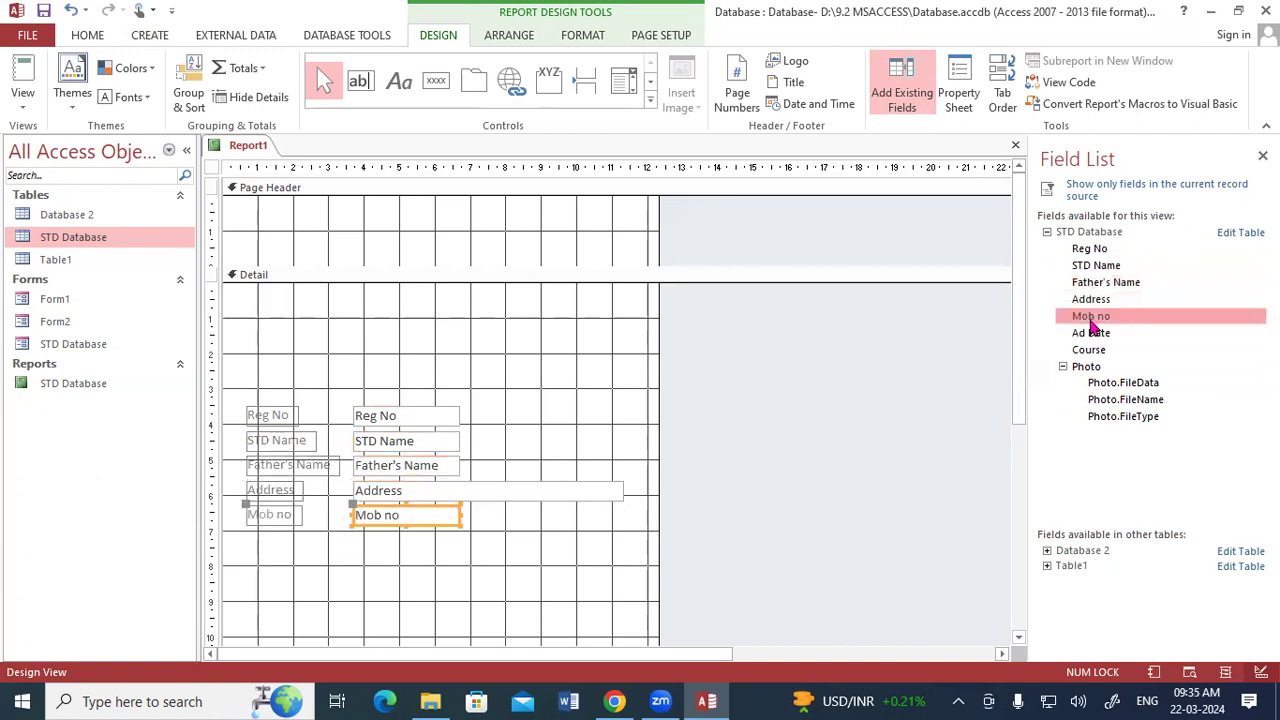
double_click(1092, 333)
double_click(1088, 350)
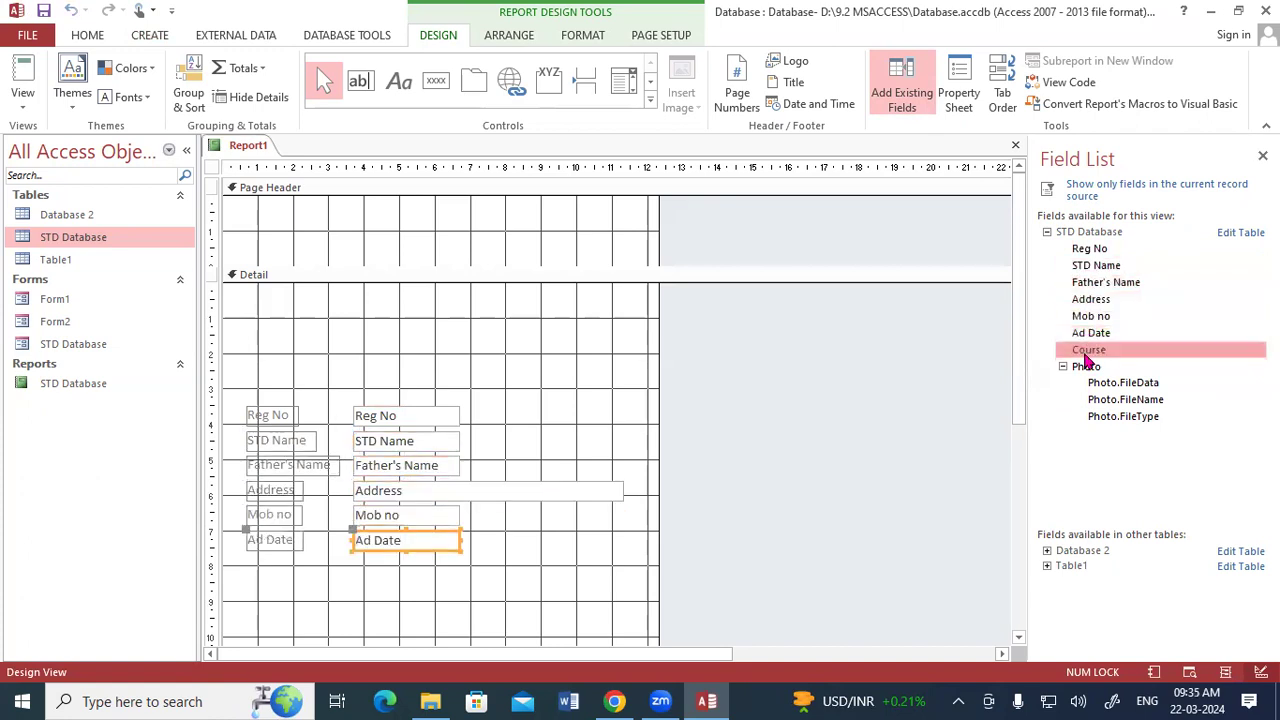
double_click(1086, 366)
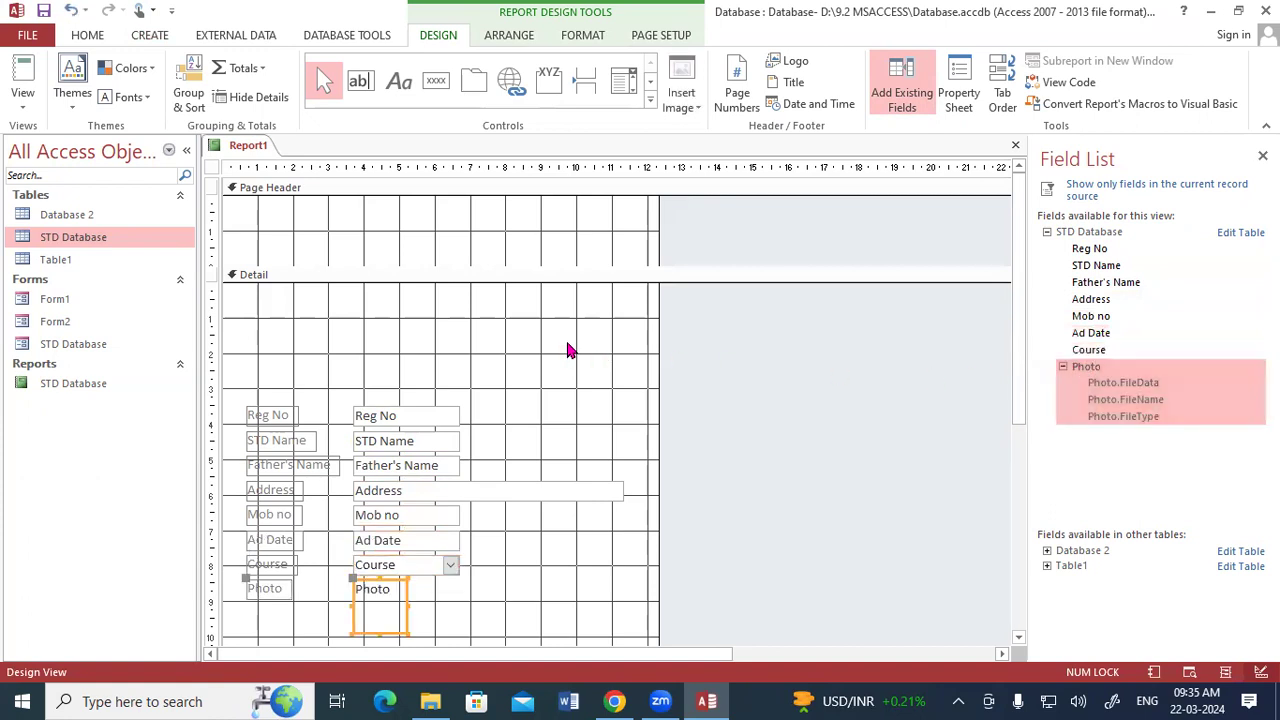
Move the Reg No, STD Name, Father's Name and Address fields up to the top of the Detail section, spaced in one column.
scroll(566, 345, "down", 1)
left_click_drag(423, 376, 428, 259)
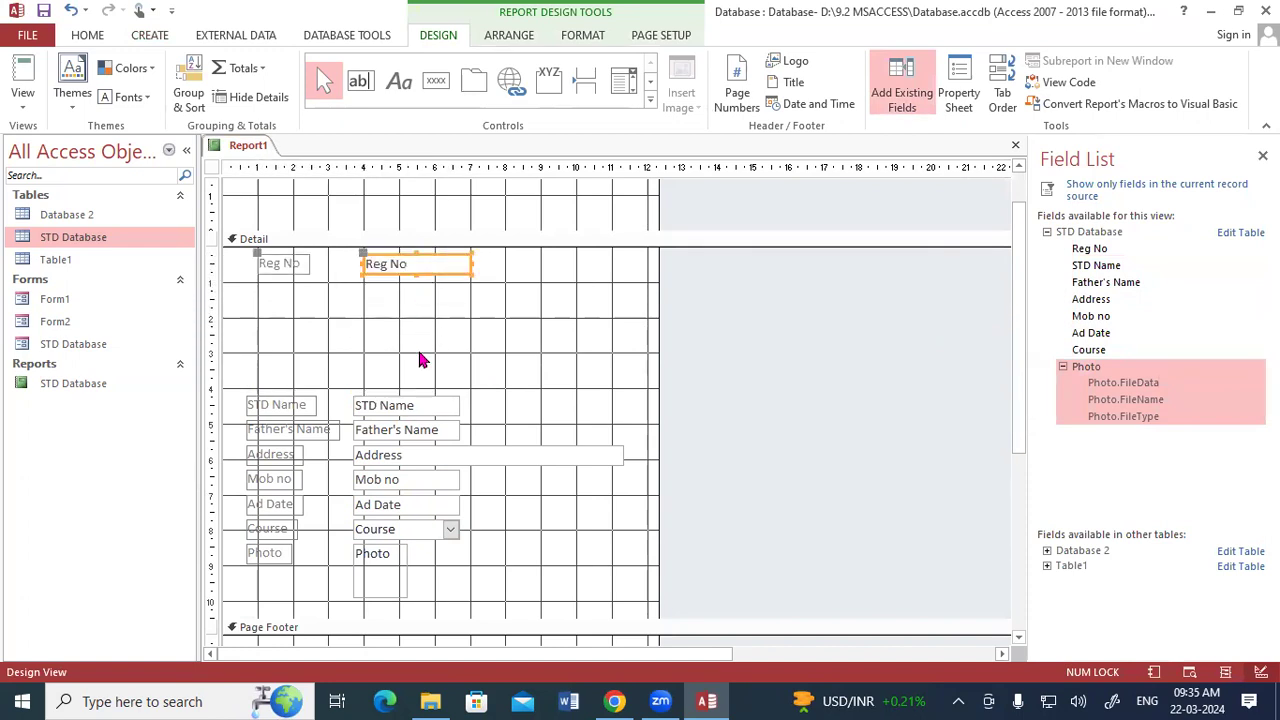
left_click_drag(420, 402, 432, 287)
double_click(425, 429)
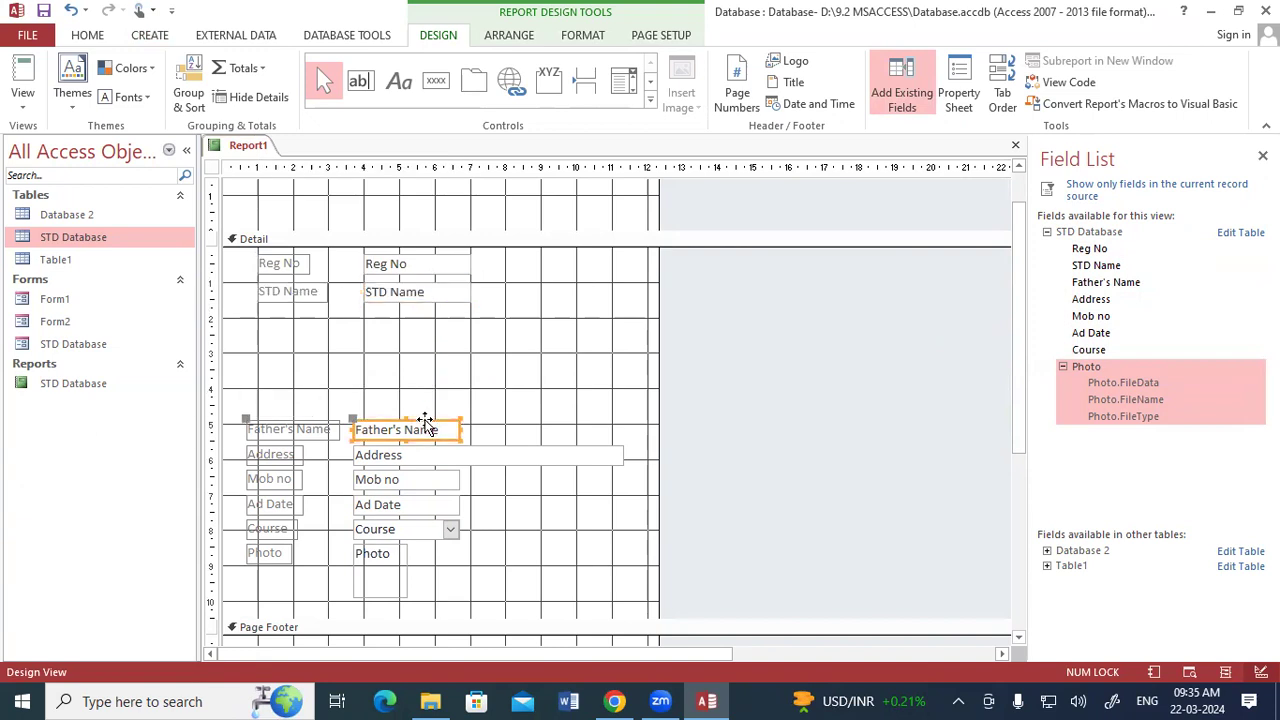
left_click_drag(423, 421, 432, 313)
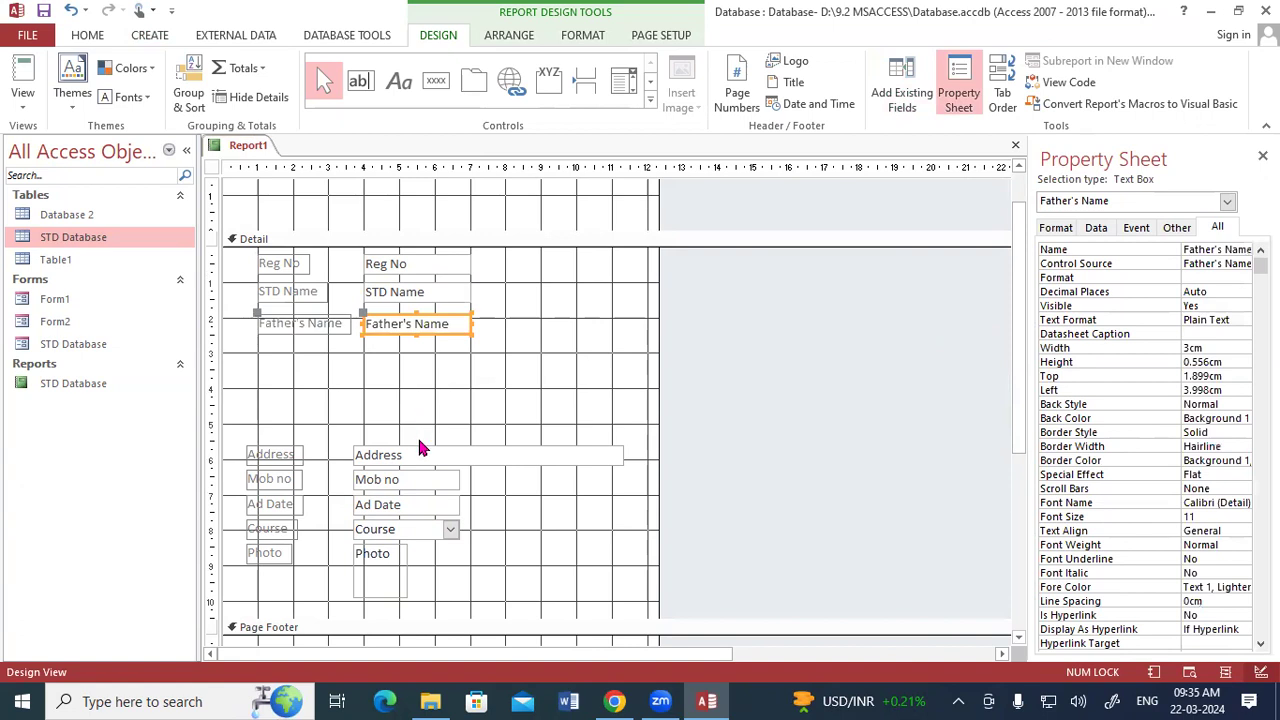
left_click_drag(420, 450, 430, 350)
Move the Mob no, Ad Date and Course fields up directly below Address, aligned with the same column.
left_click(418, 472)
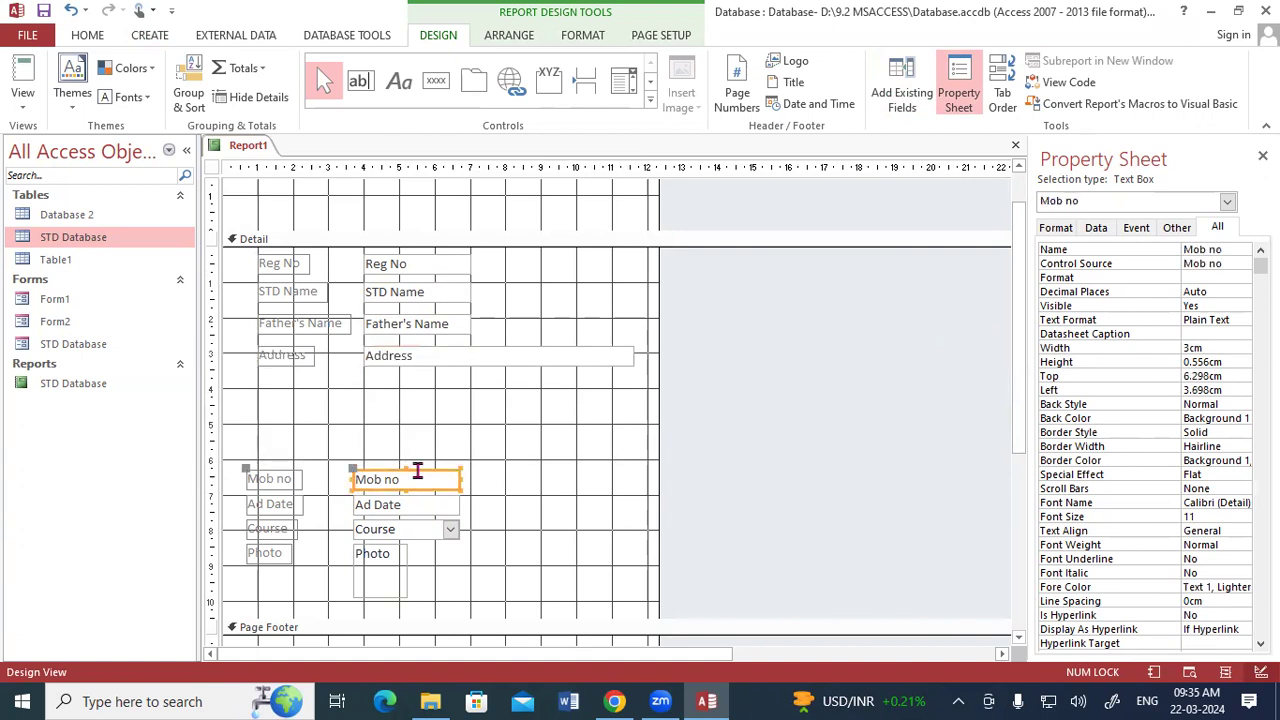
left_click_drag(424, 472, 432, 375)
left_click(428, 502)
left_click_drag(428, 502, 432, 400)
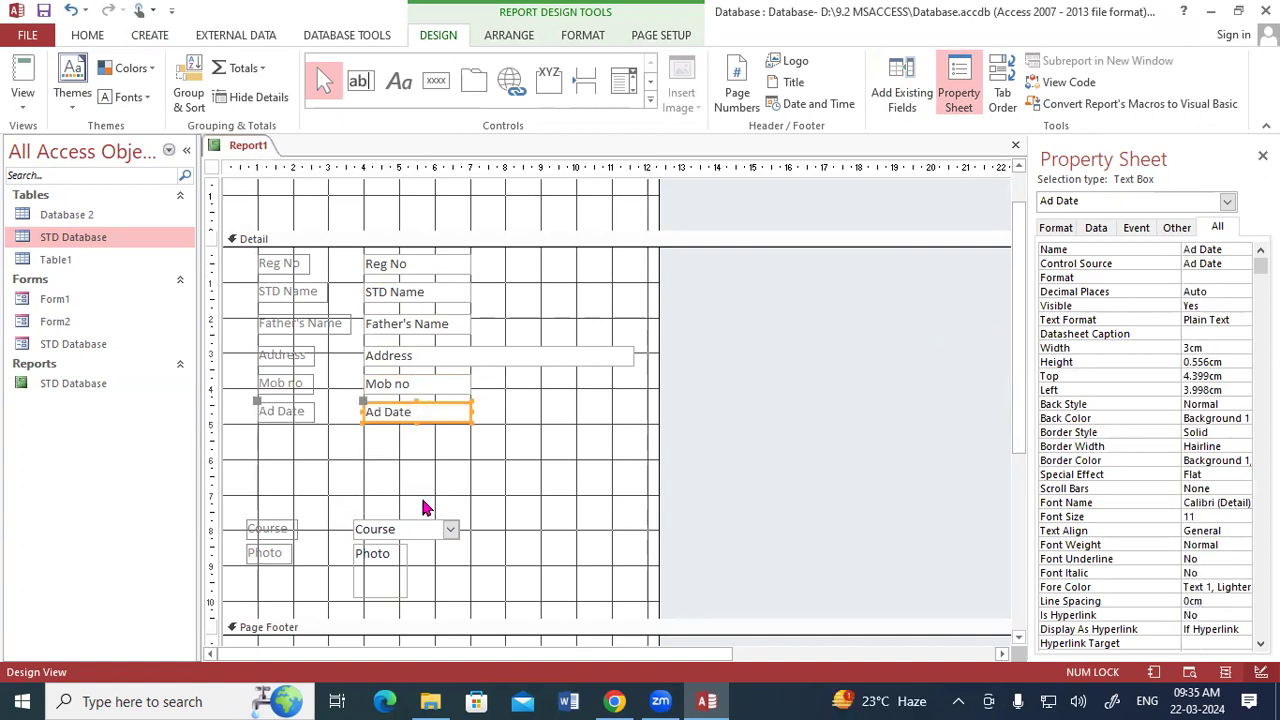
left_click(420, 520)
left_click_drag(420, 522, 430, 431)
Place the Photo field beside Reg No at about 8 cm from the left edge, with its label directly beneath it.
left_click(400, 548)
left_click_drag(400, 545, 545, 262)
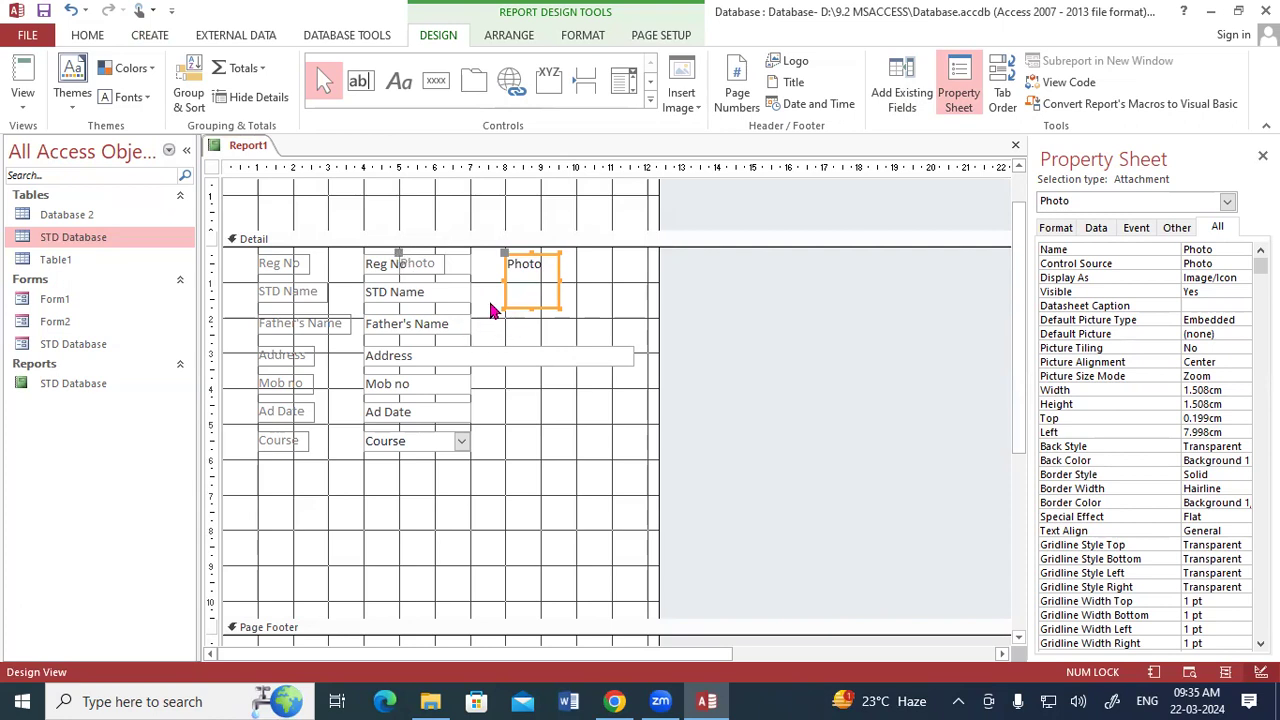
left_click_drag(398, 252, 507, 312)
left_click(537, 444)
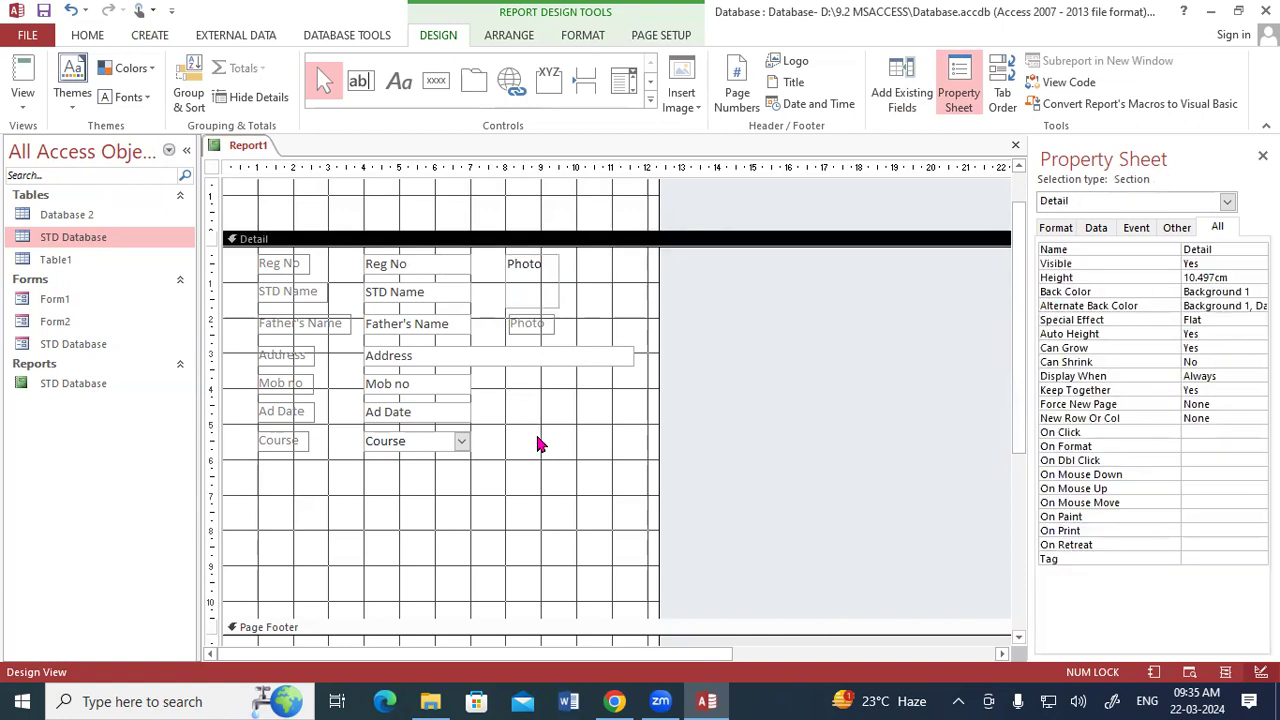
Show the manually built report in Report View and look through its student records down to the last one.
right_click(258, 148)
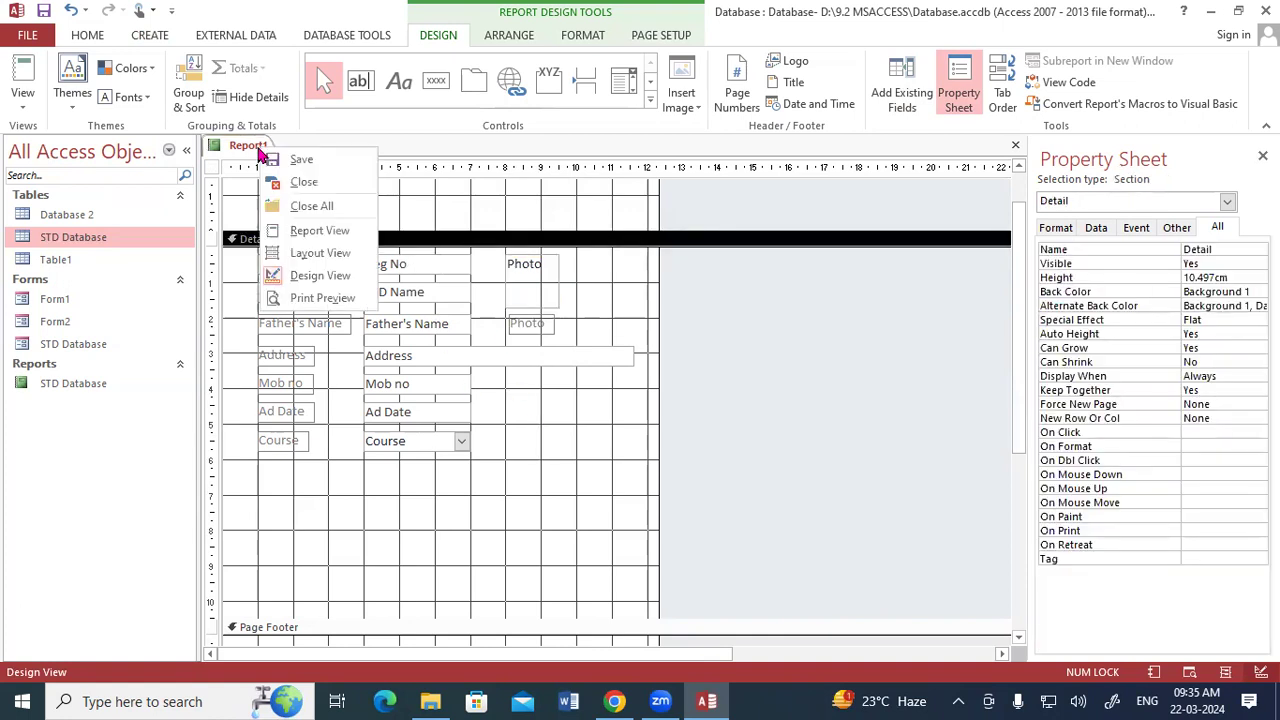
left_click(297, 232)
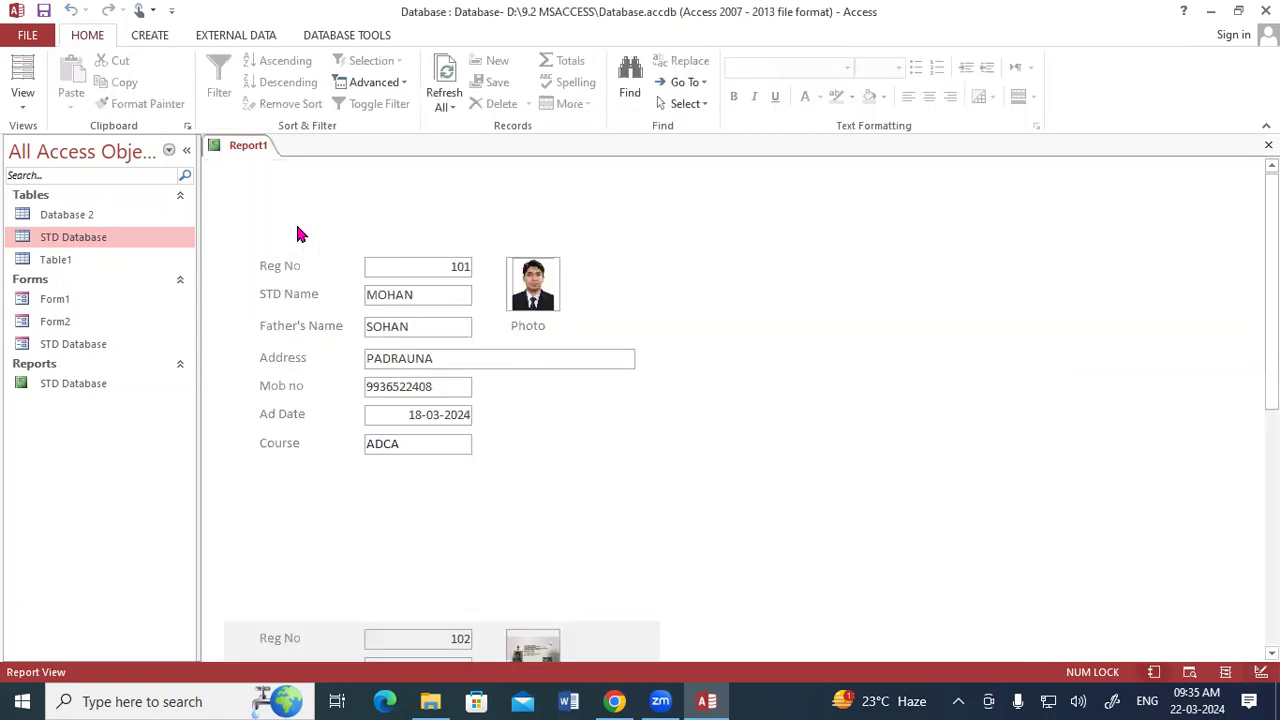
scroll(440, 410, "down", 3)
scroll(445, 418, "down", 3)
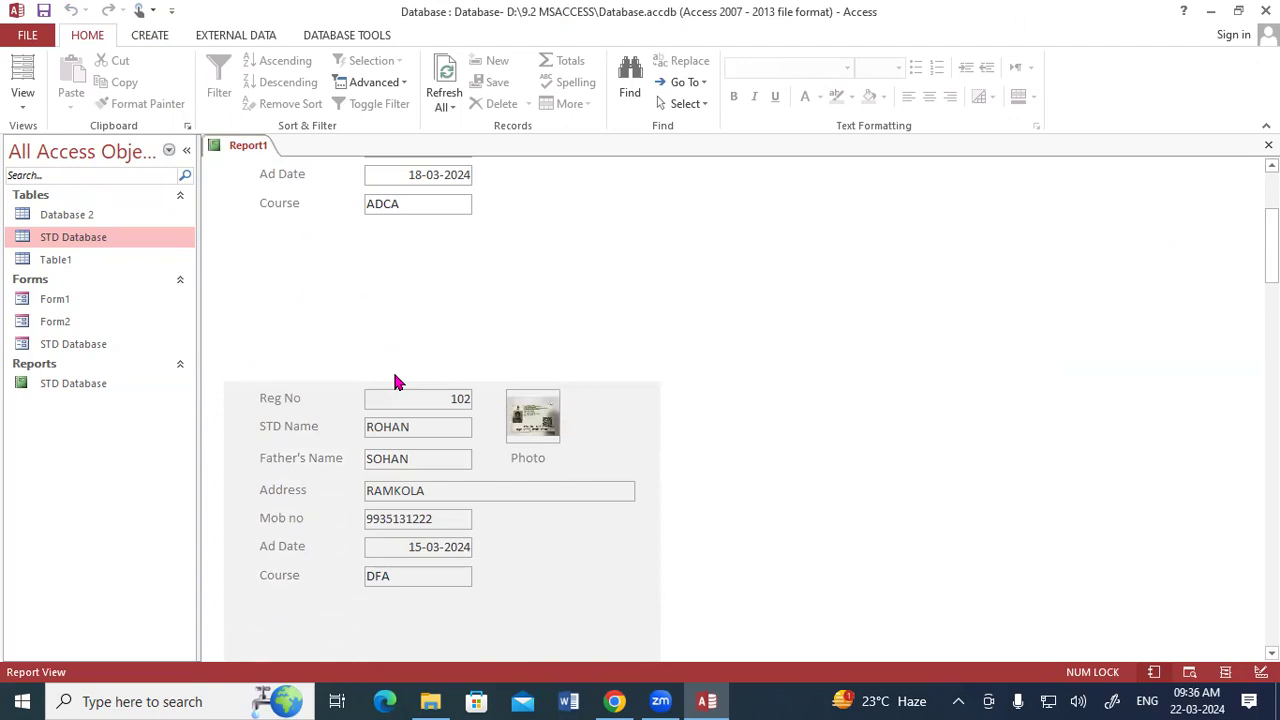
scroll(395, 381, "down", 10)
scroll(395, 381, "down", 20)
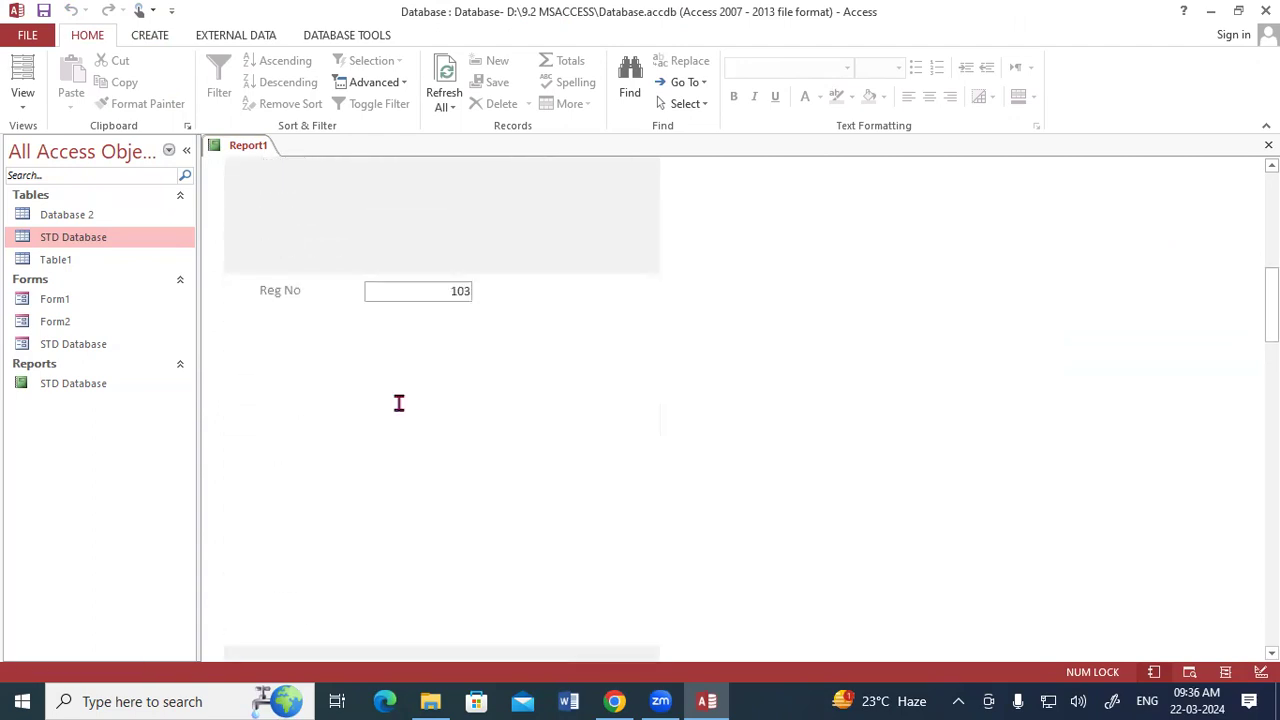
scroll(398, 403, "down", 18)
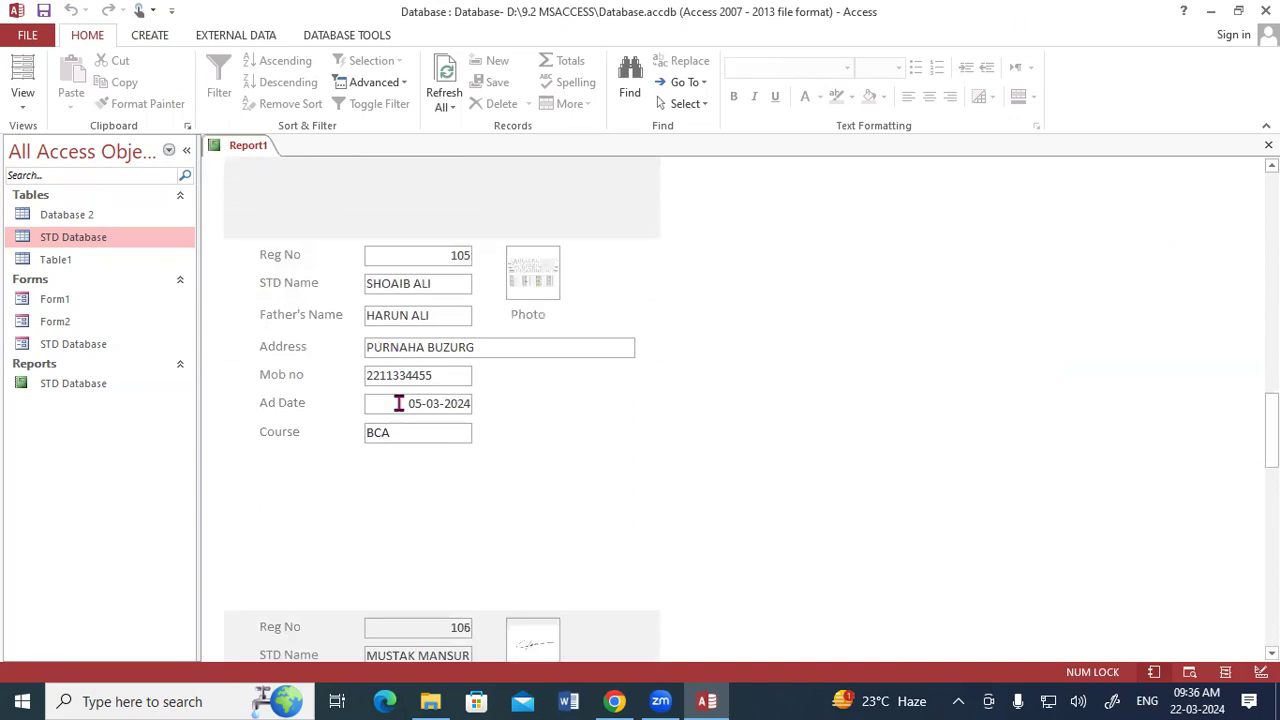
scroll(398, 403, "down", 11)
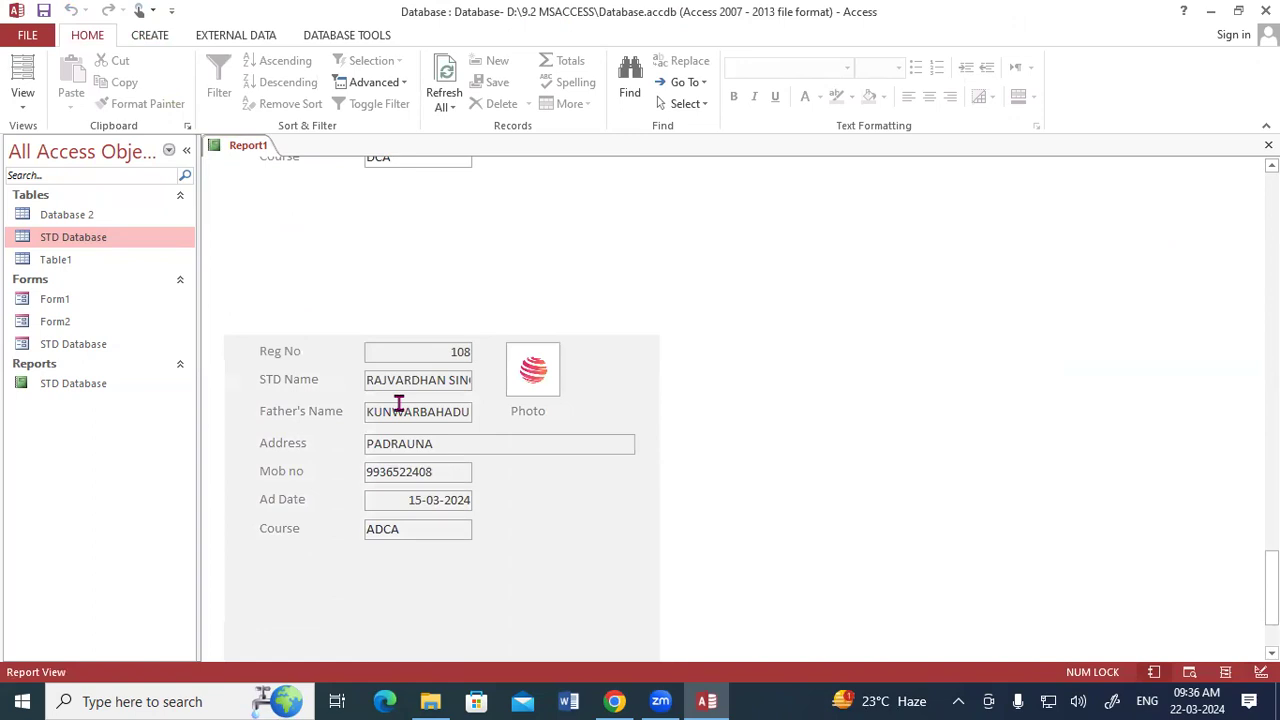
Open the saved STD Database report for comparison with Report1, and return to the first record of Report1.
left_click(166, 38)
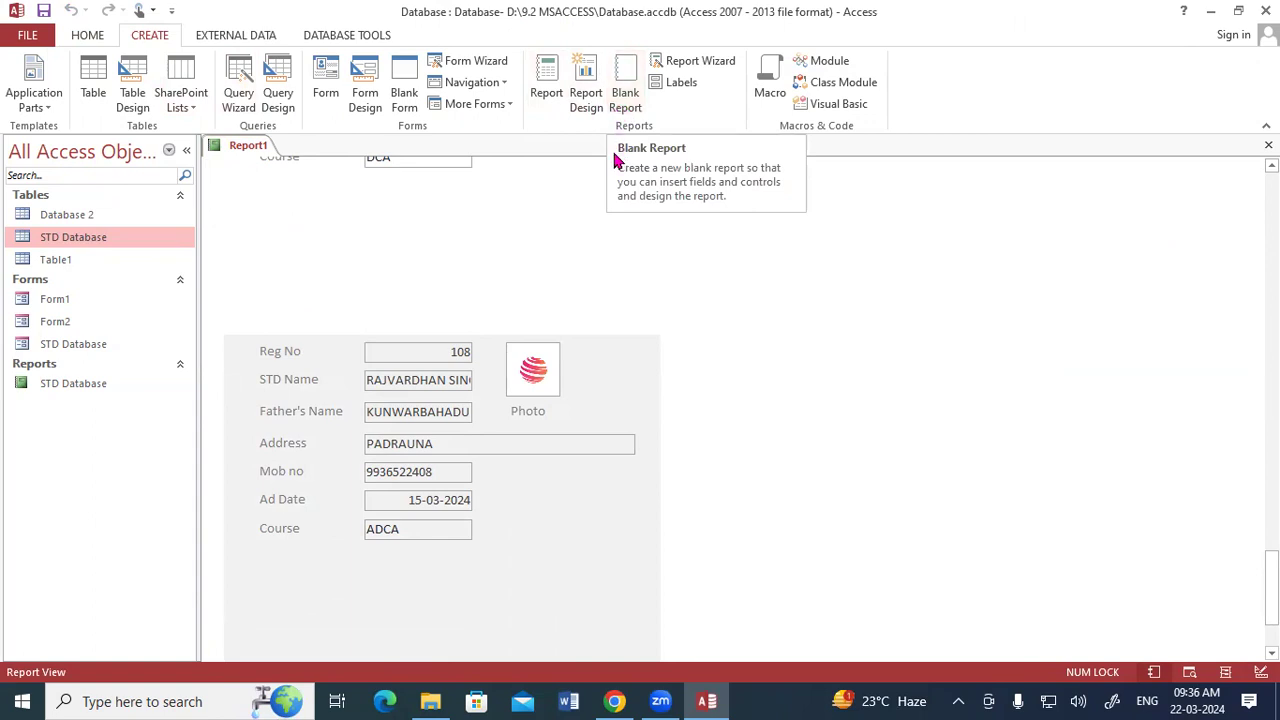
double_click(86, 384)
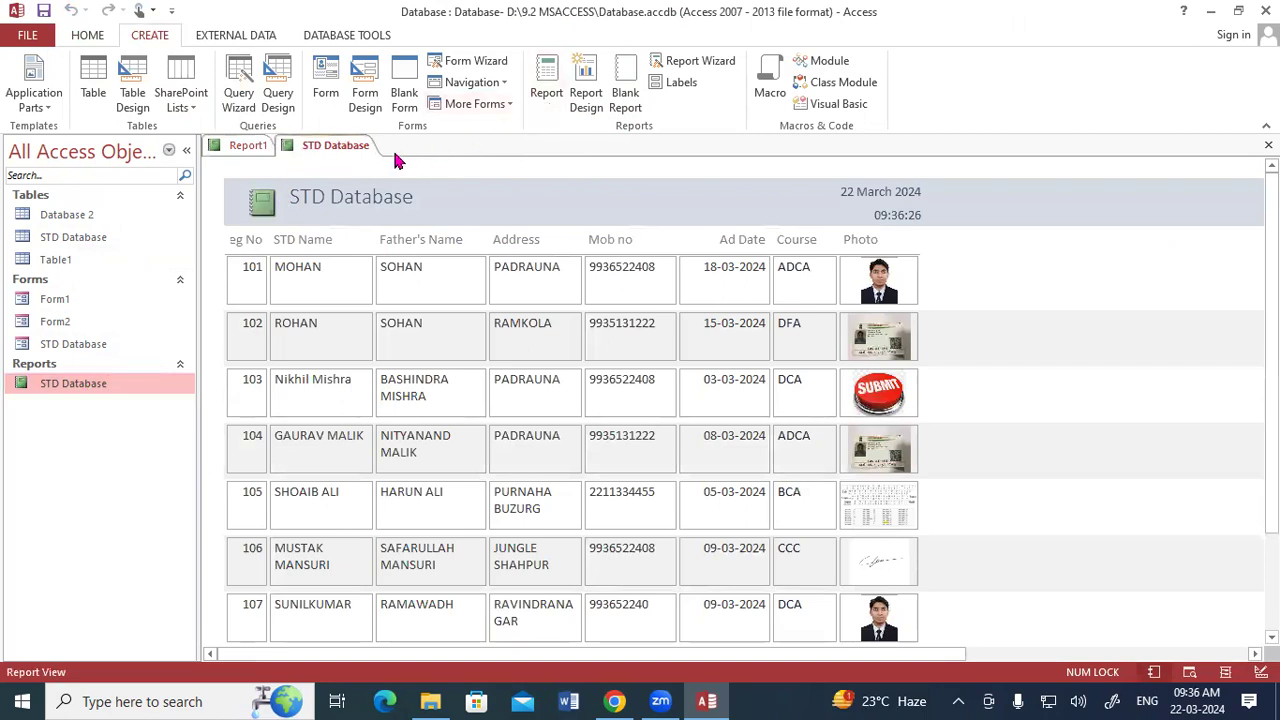
left_click(247, 146)
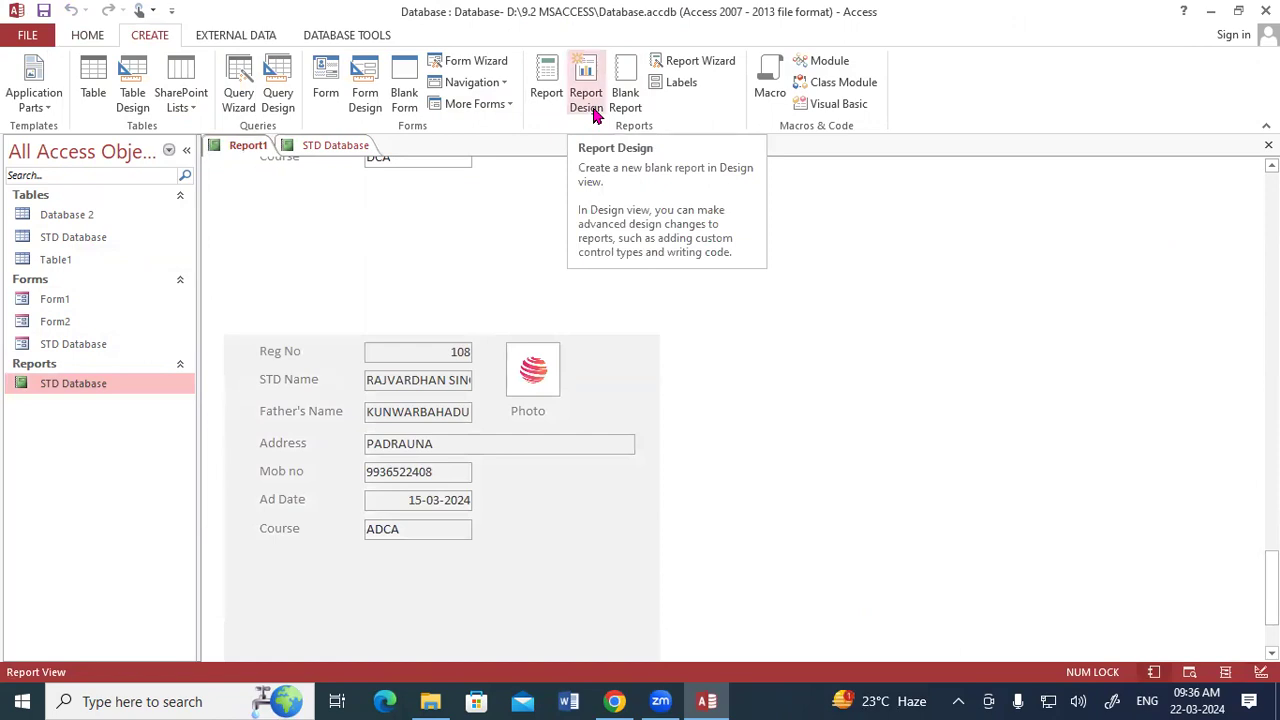
left_click_drag(1271, 589, 1248, 165)
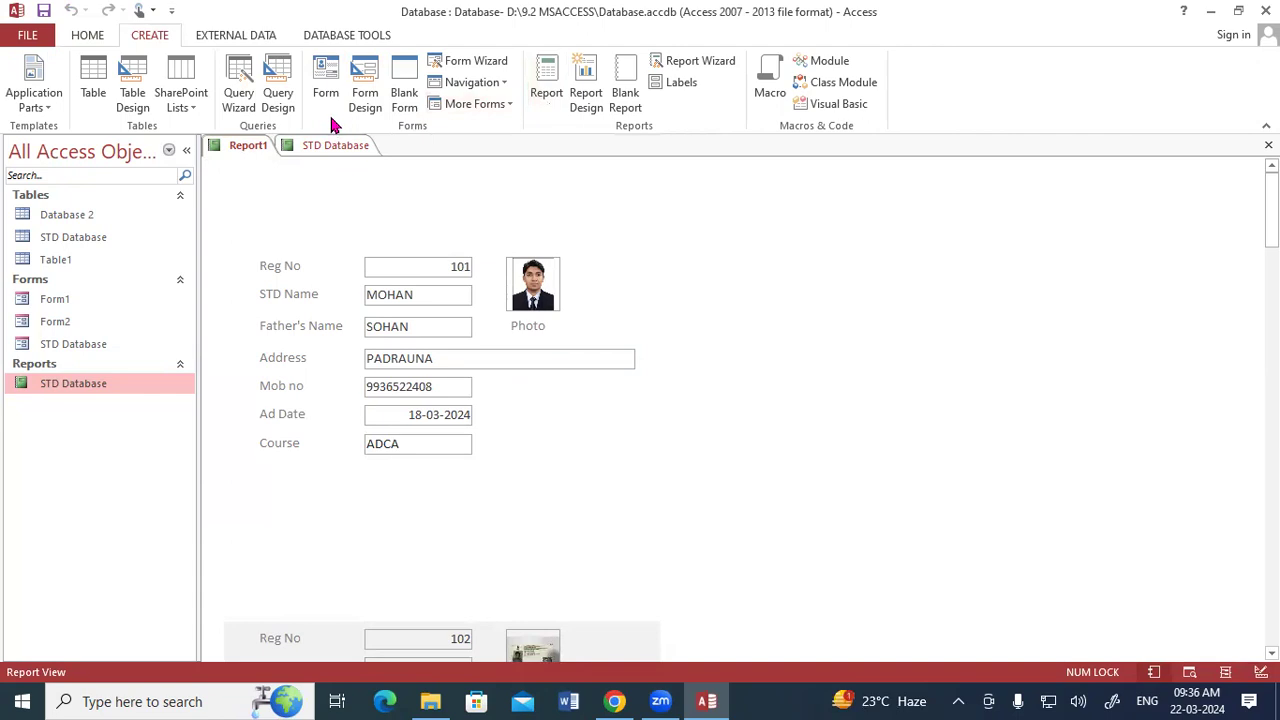
Open Form1 and compare its logo and title header with the header of the STD Database report.
double_click(70, 300)
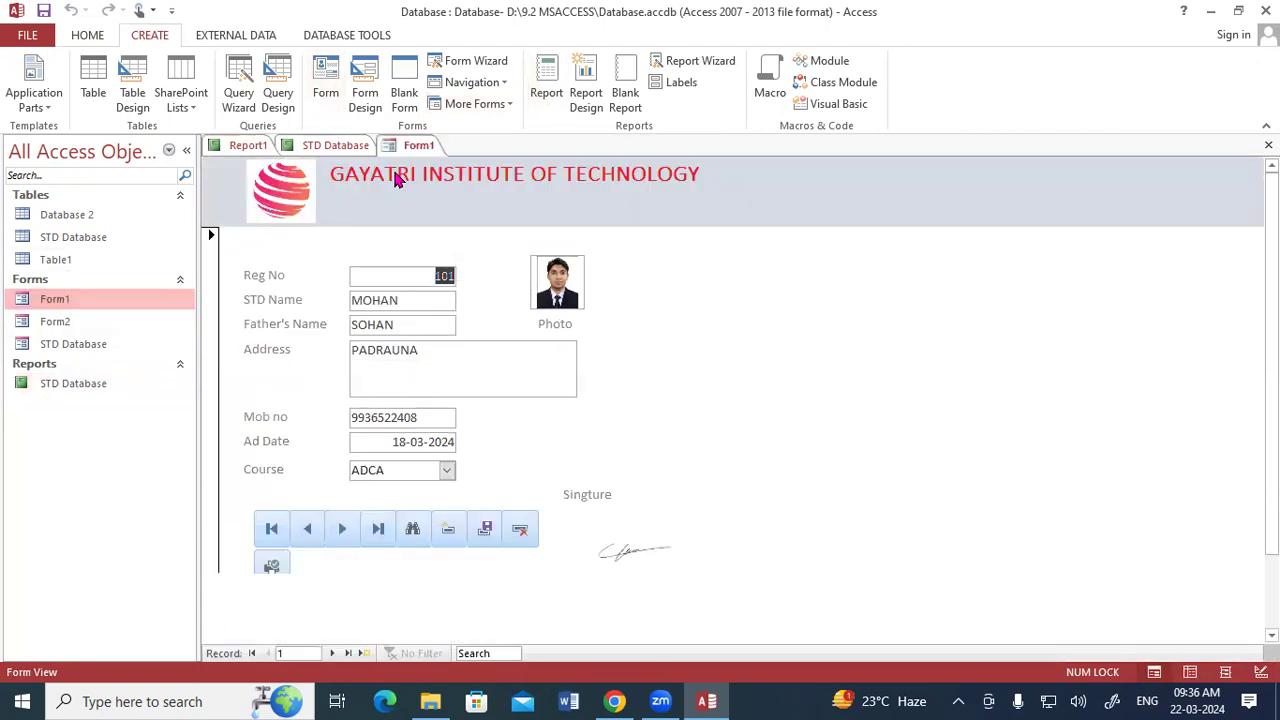
left_click(356, 146)
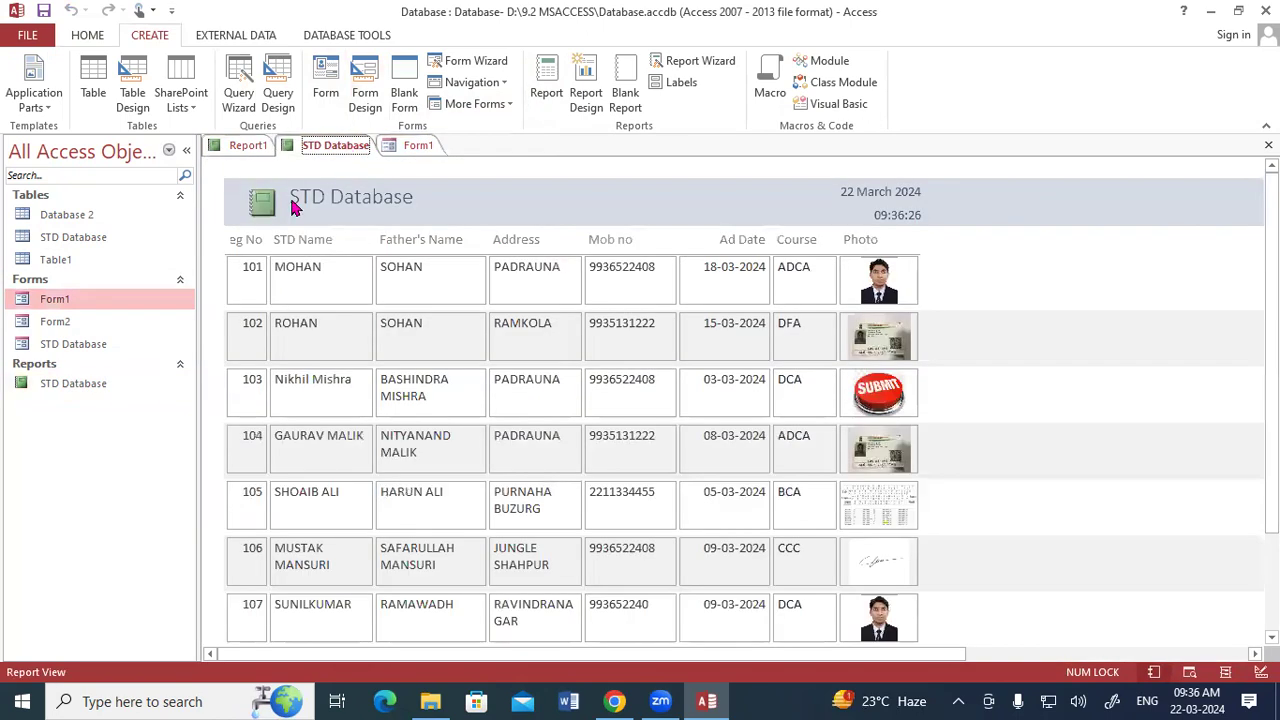
left_click(340, 208)
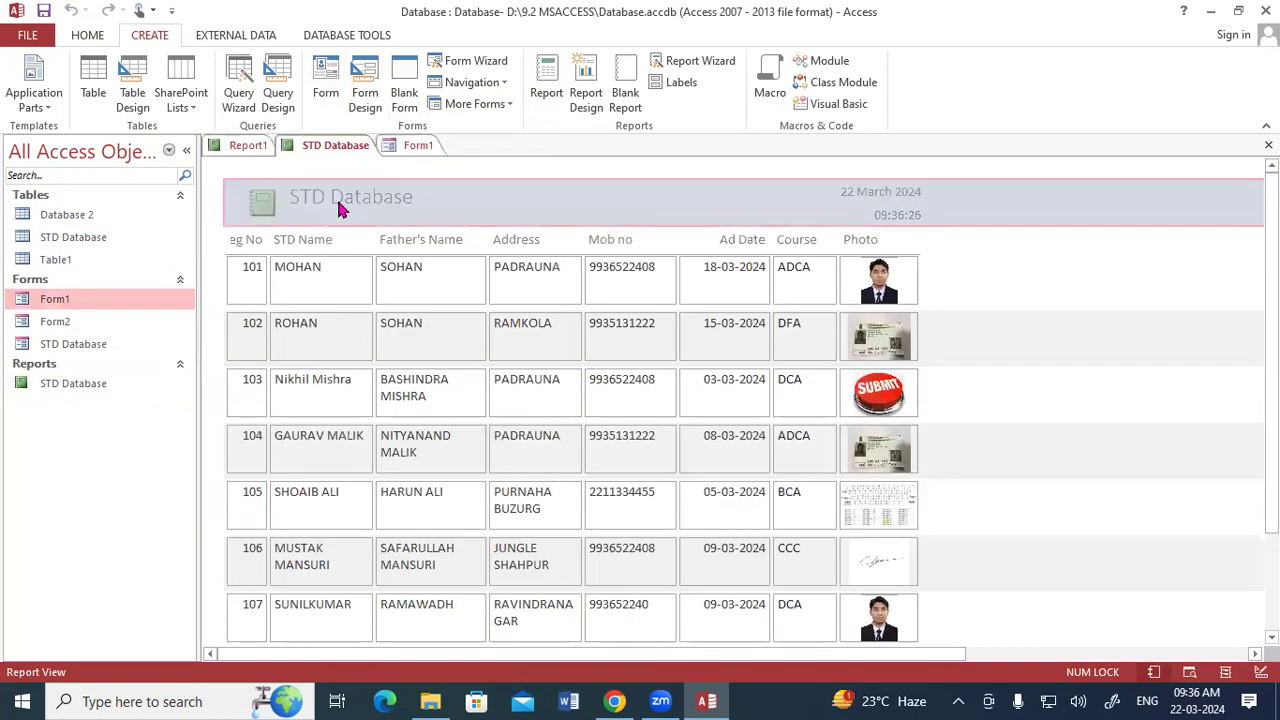
left_click(273, 205)
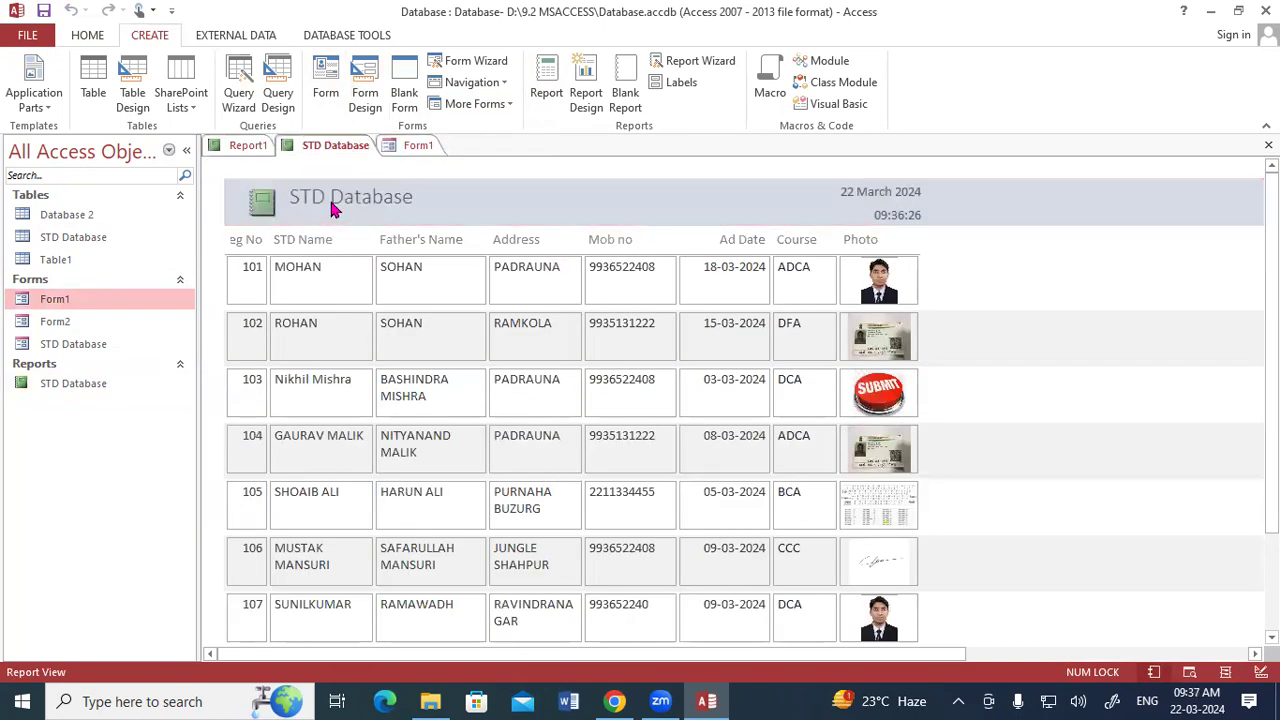
Open the STD Database report in Design View and replace its header logo with the picture My Photo from the Desktop.
right_click(295, 146)
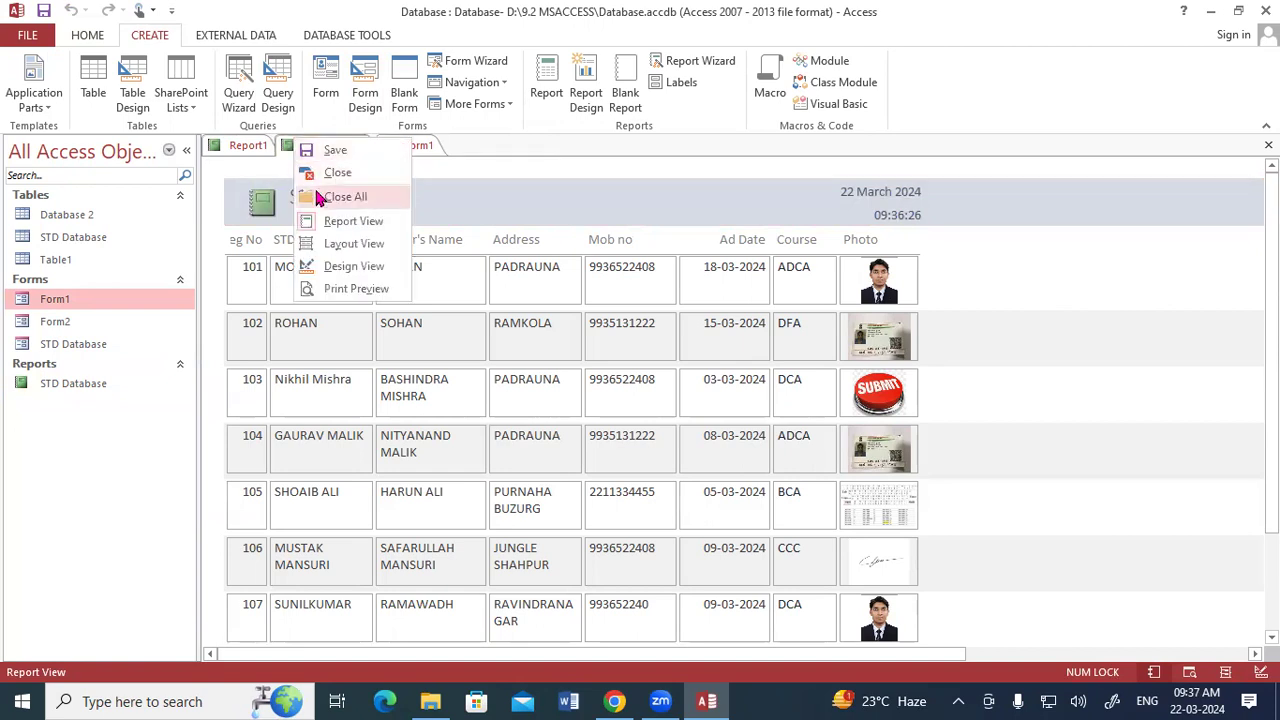
left_click(324, 265)
left_click(258, 220)
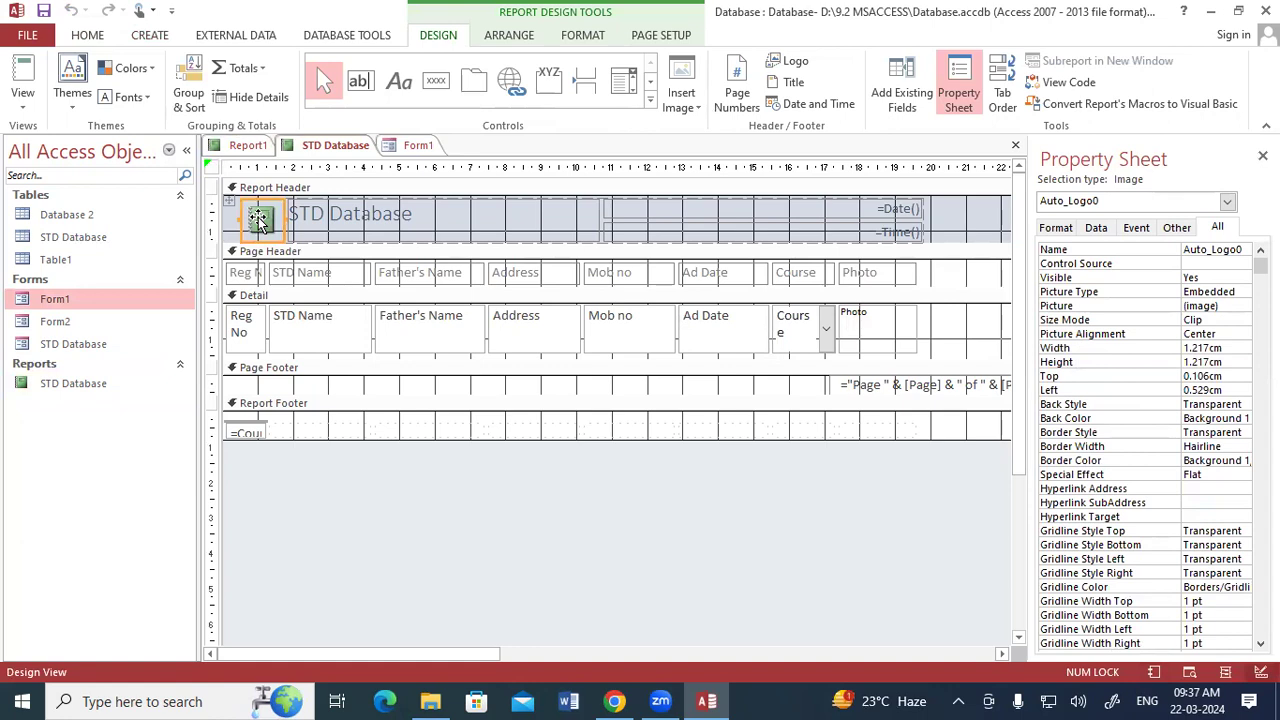
left_click(780, 66)
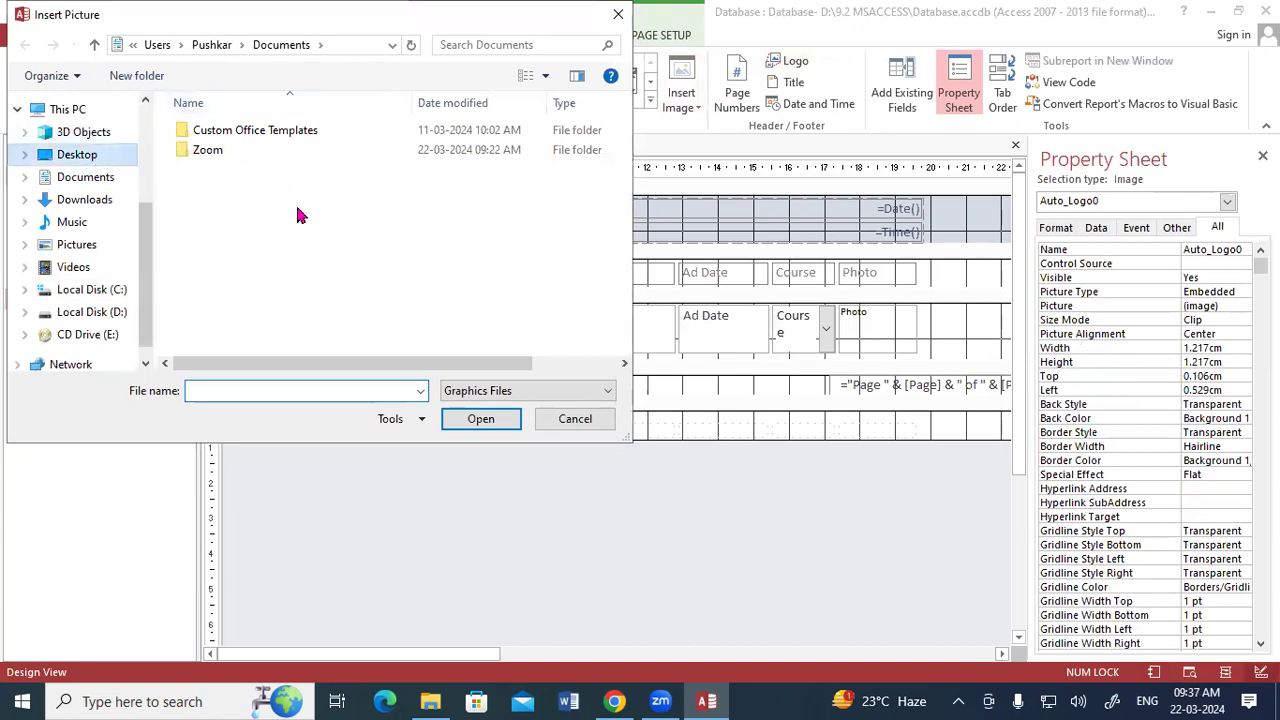
scroll(326, 232, "down", 1)
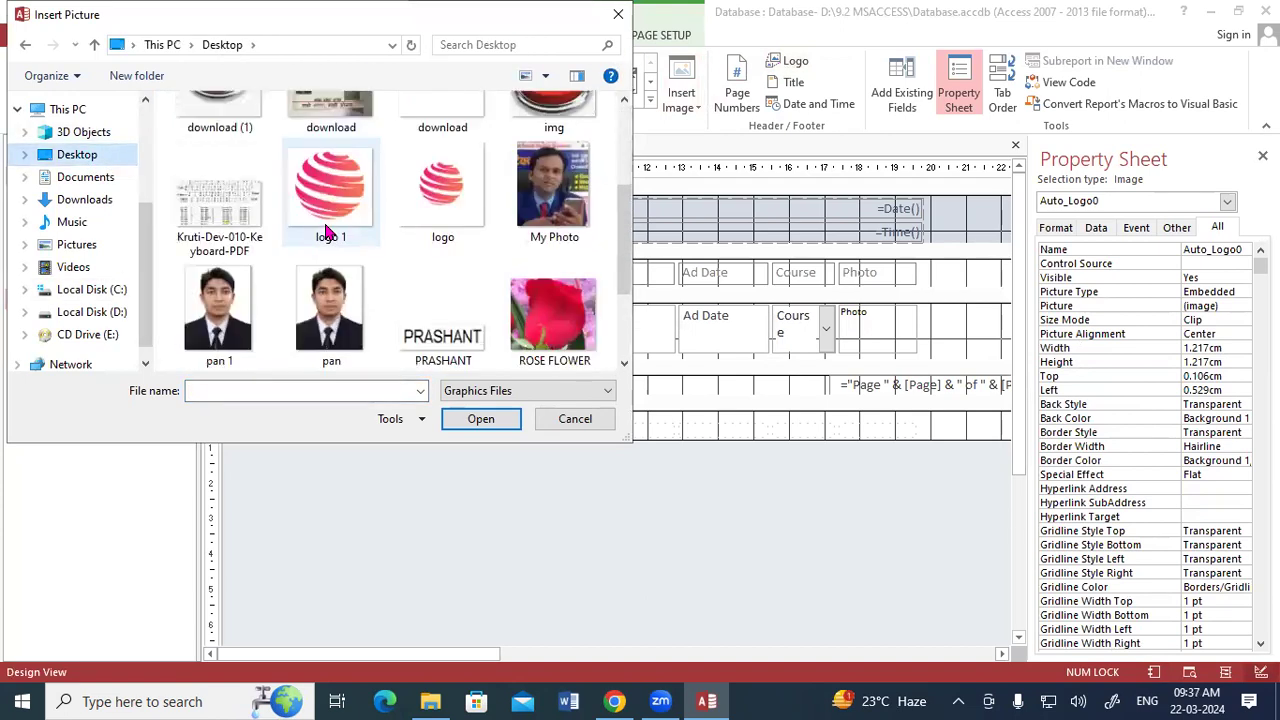
left_click(548, 190)
left_click(451, 419)
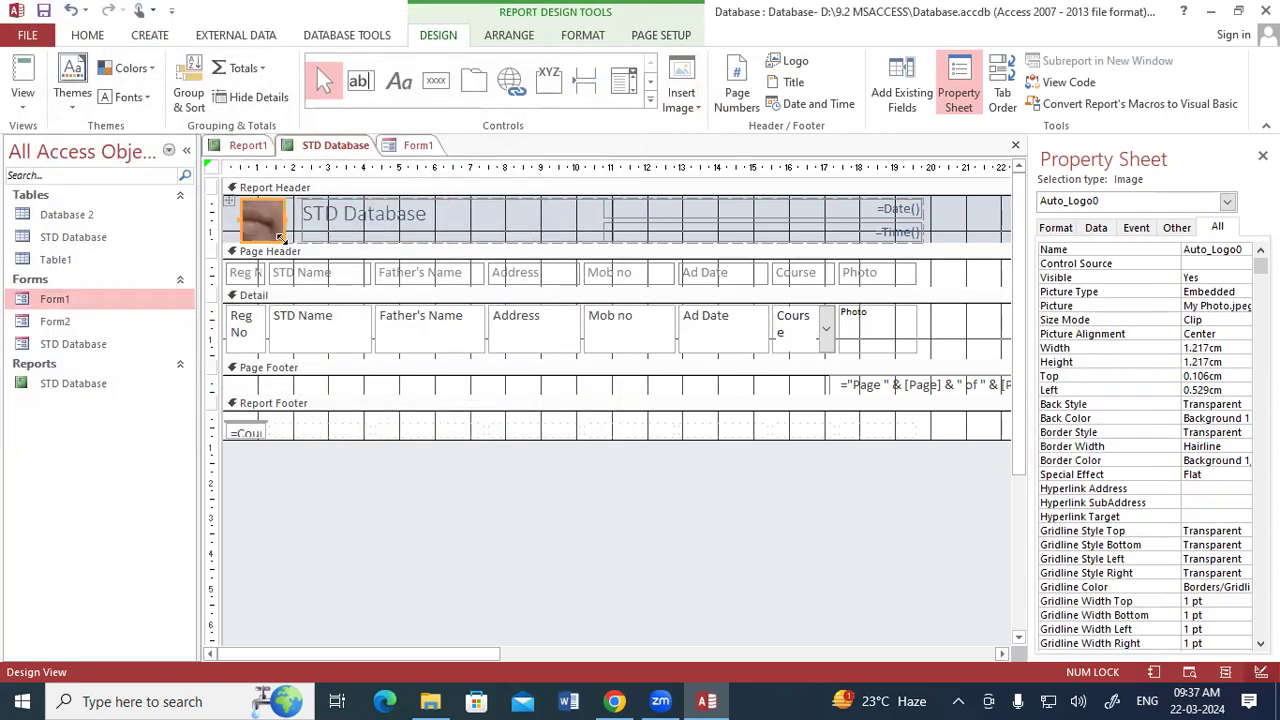
Resize the header logo to about 1.9 by 2.1 cm and shorten the Report Header section to fit it.
left_click_drag(283, 238, 320, 292)
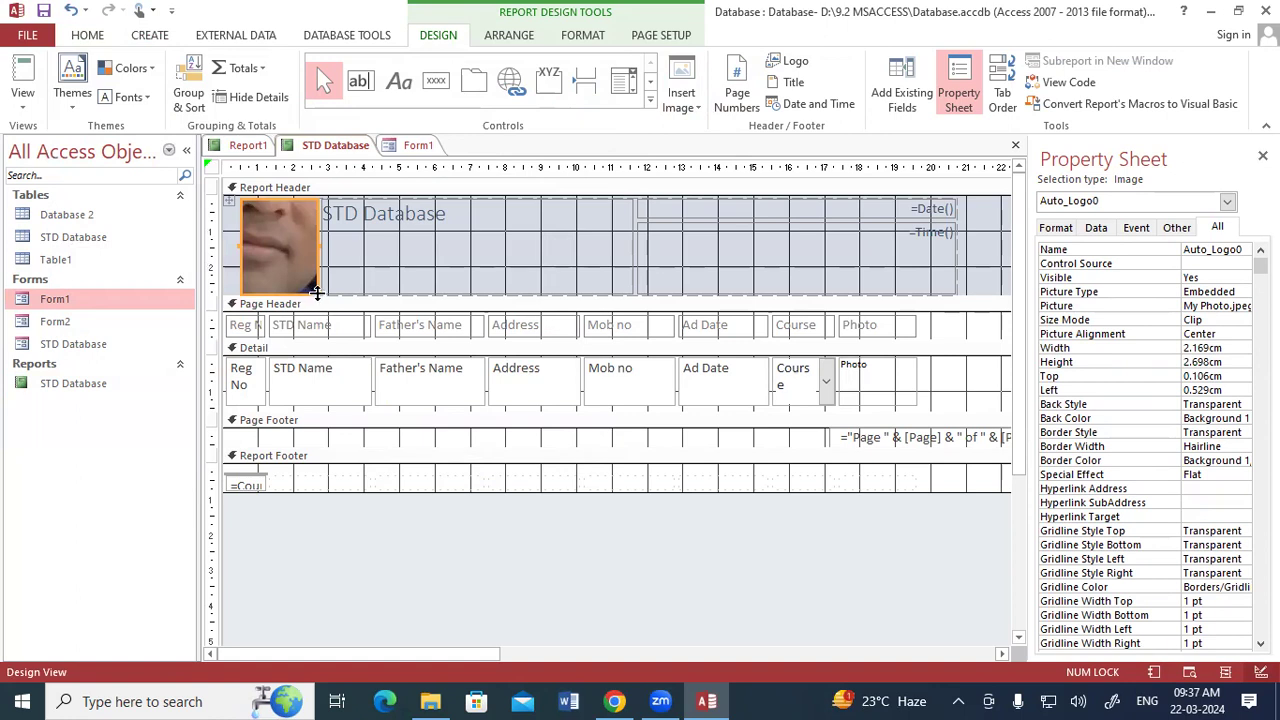
left_click_drag(314, 288, 428, 422)
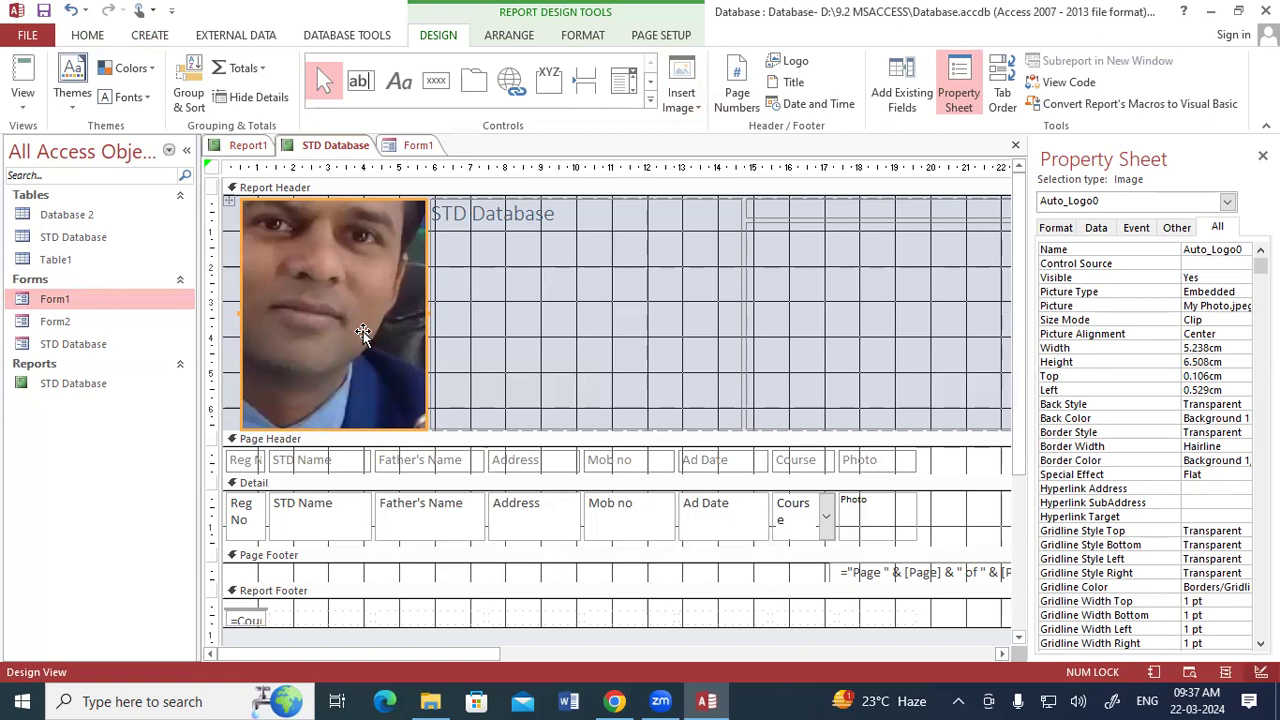
left_click_drag(424, 426, 302, 272)
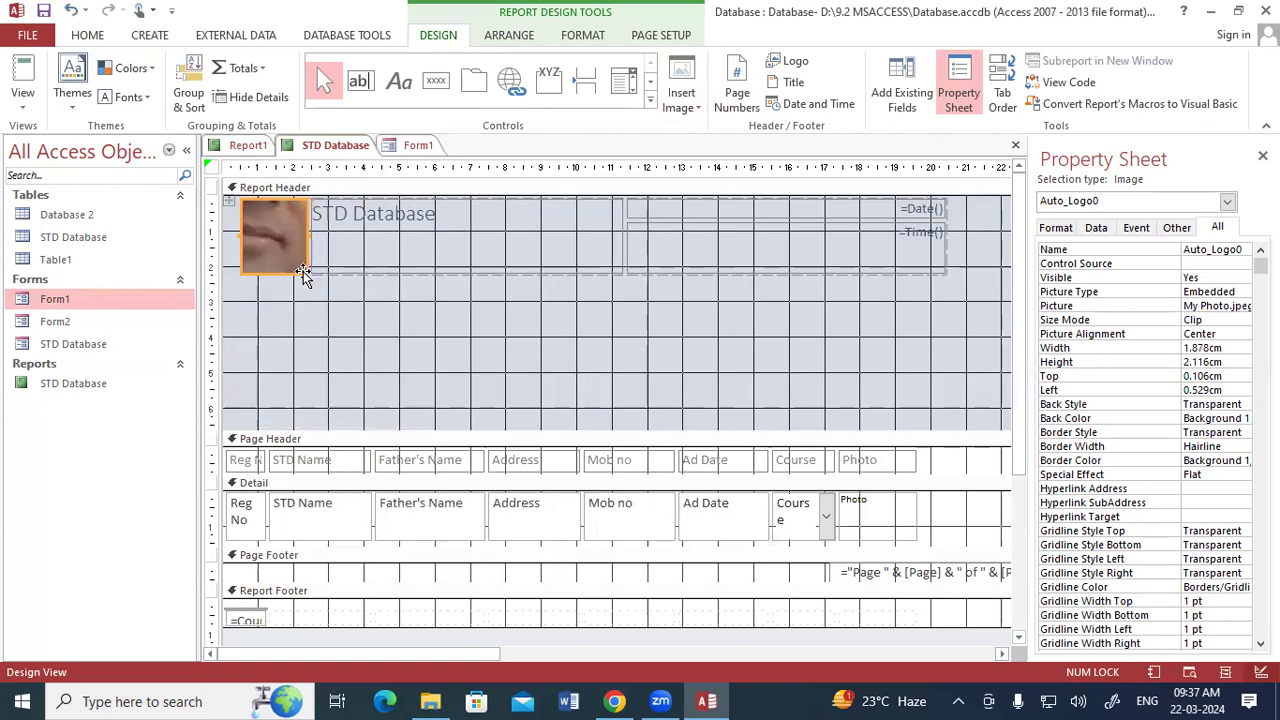
left_click_drag(337, 430, 337, 283)
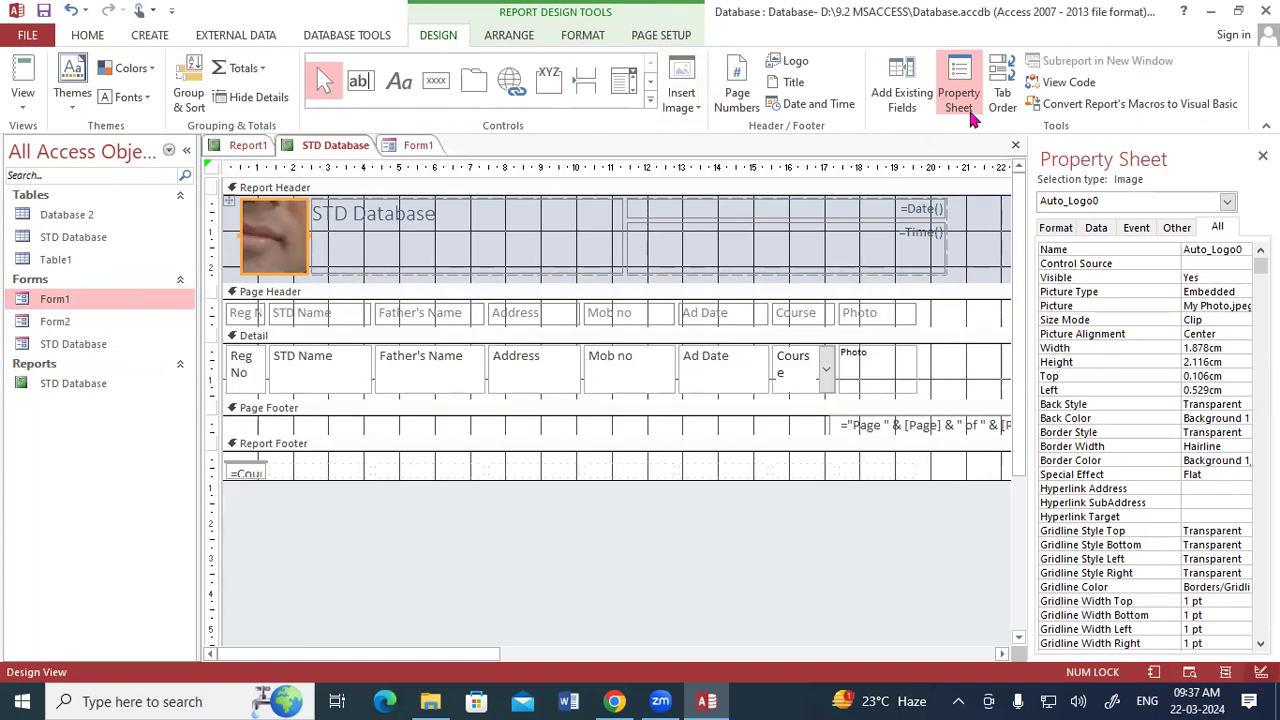
Minimize Access and open the desktop picture My Photo in Paint.
left_click(1208, 12)
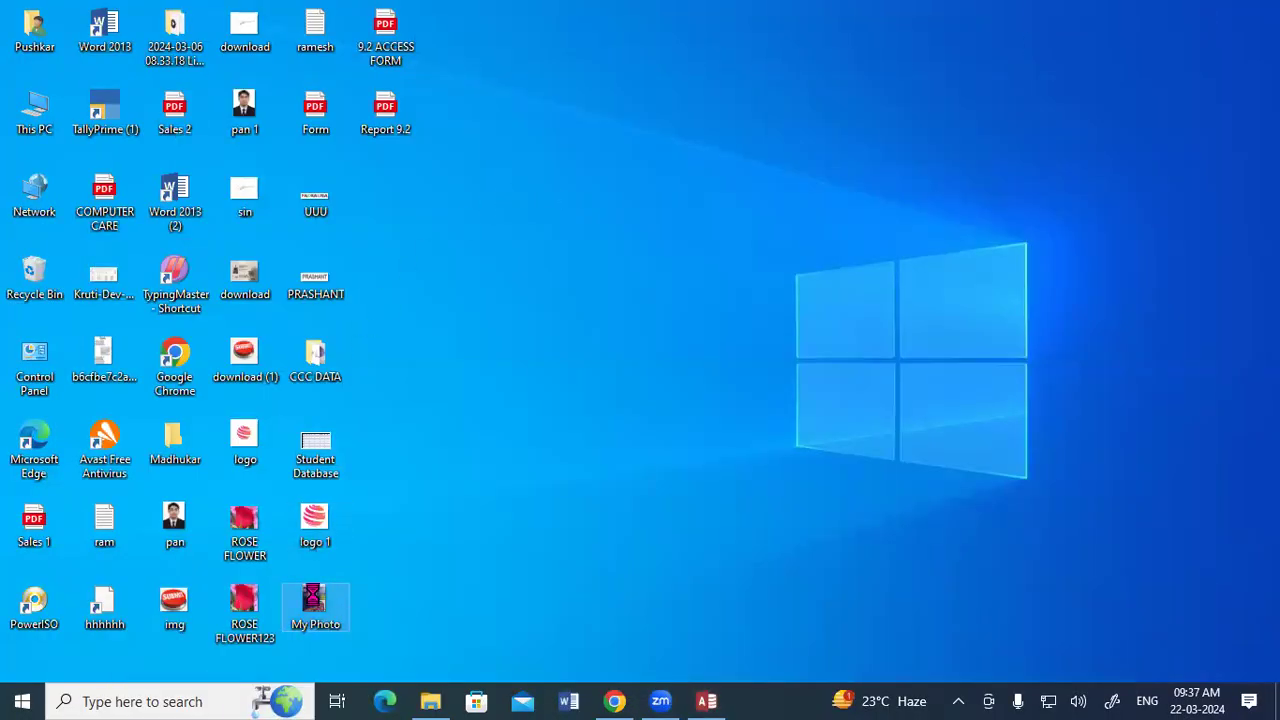
right_click(313, 600)
mouse_move(229, 263)
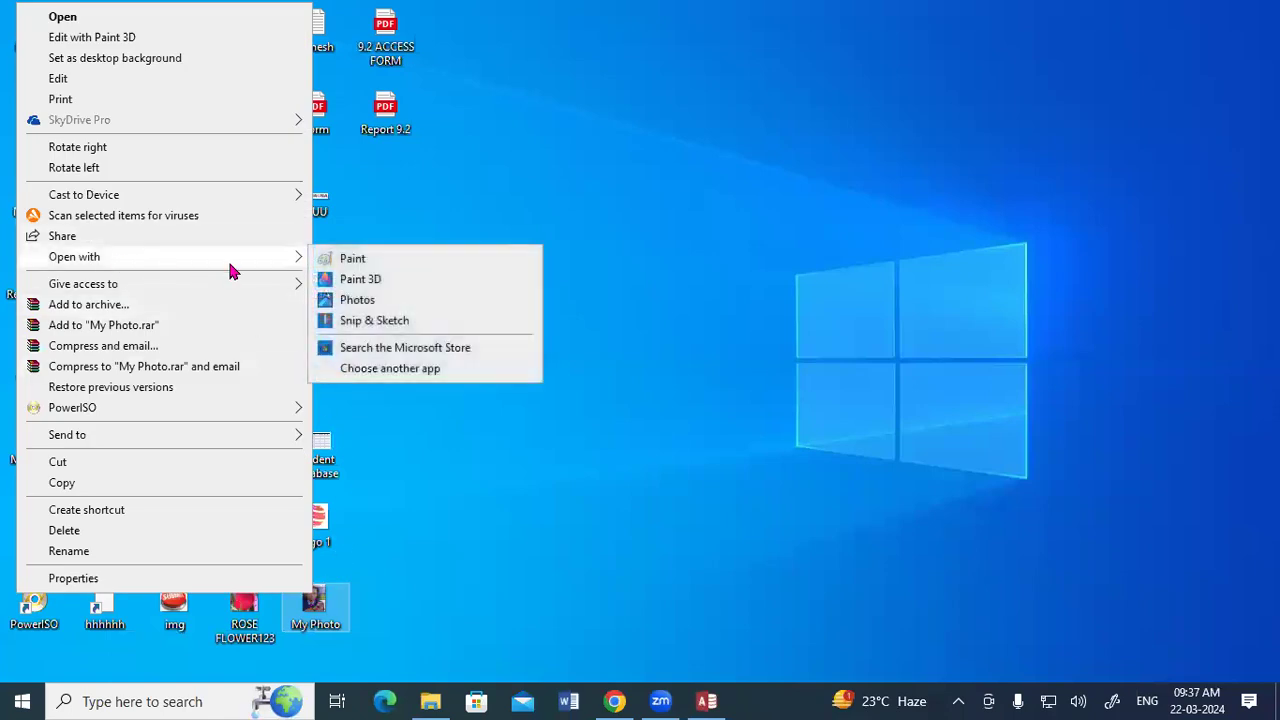
left_click(376, 264)
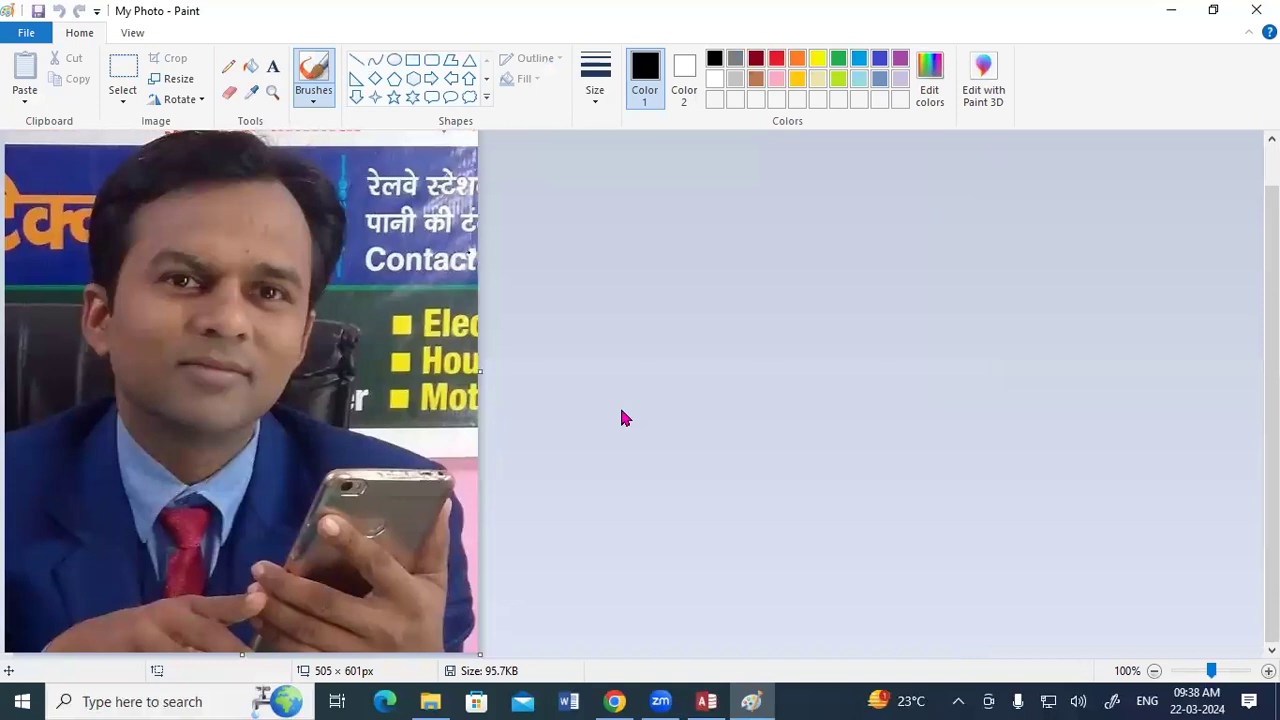
Resize the picture by pixels to a horizontal size of 100, keeping the aspect ratio.
left_click(177, 79)
left_click(212, 148)
left_click_drag(234, 177, 206, 182)
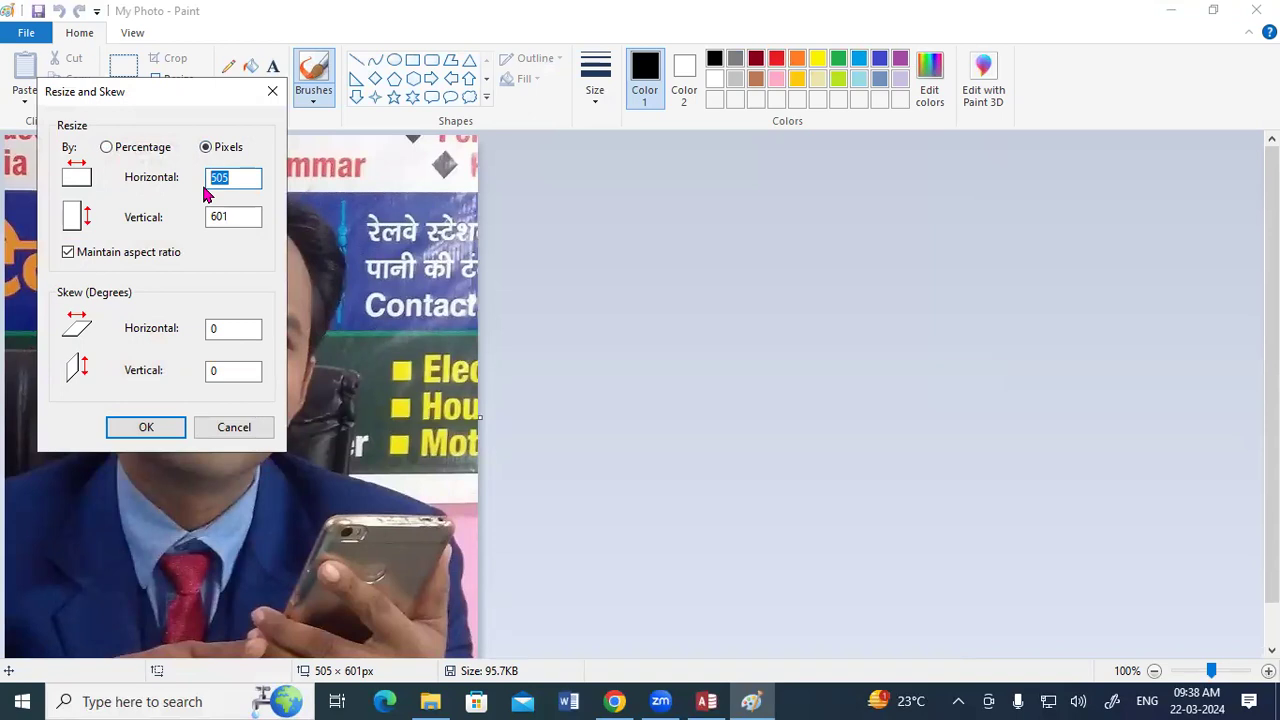
type("100")
left_click(128, 425)
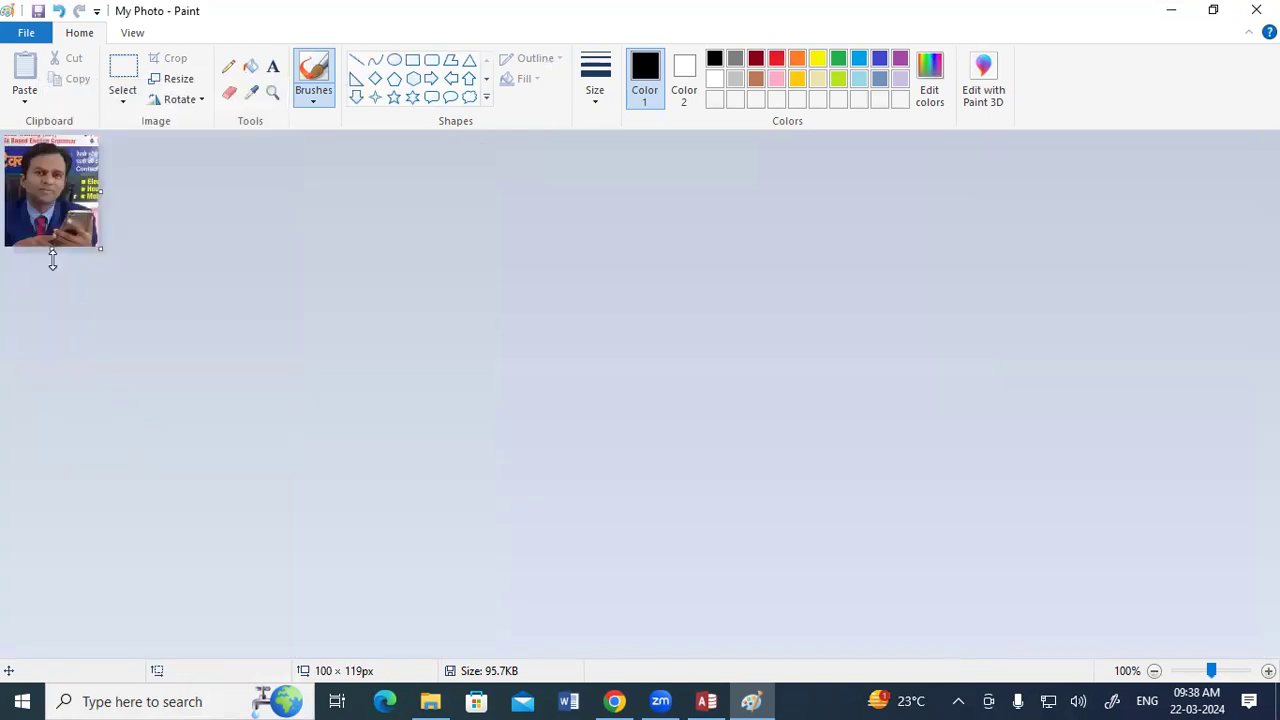
Save the resized picture on the Desktop as a JPEG named My Photo 1 and close Paint.
left_click(26, 33)
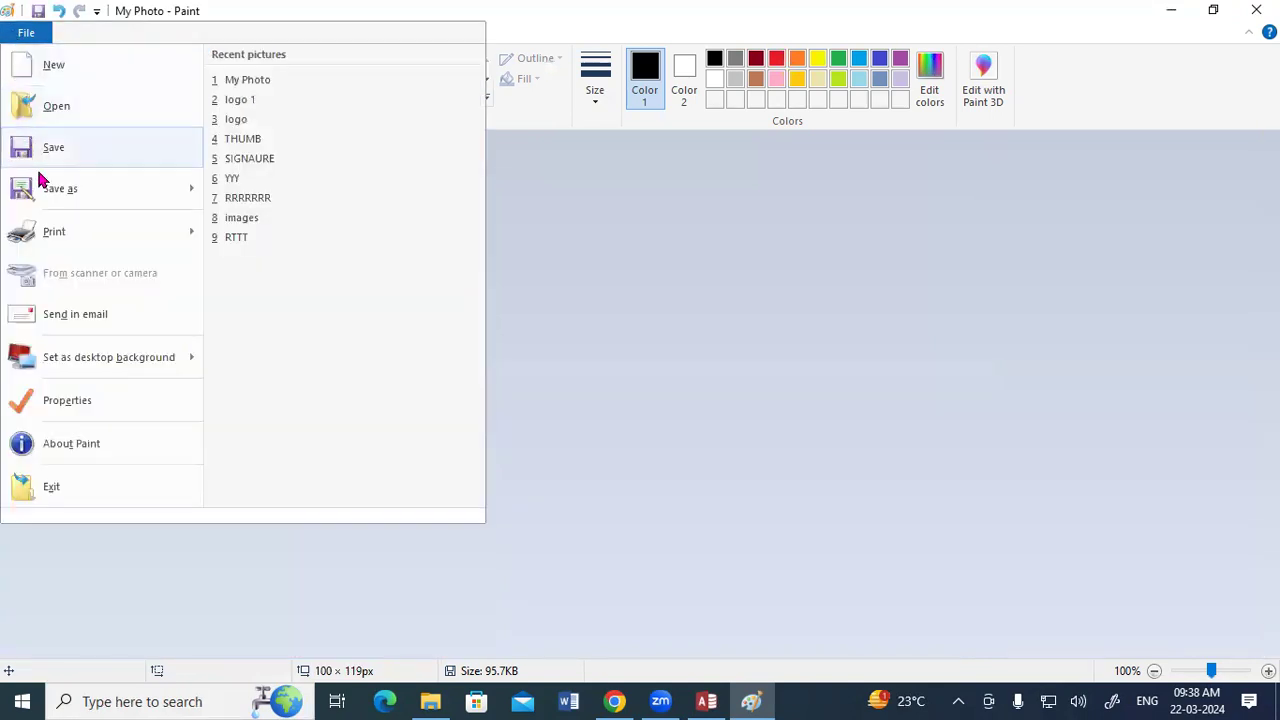
mouse_move(45, 198)
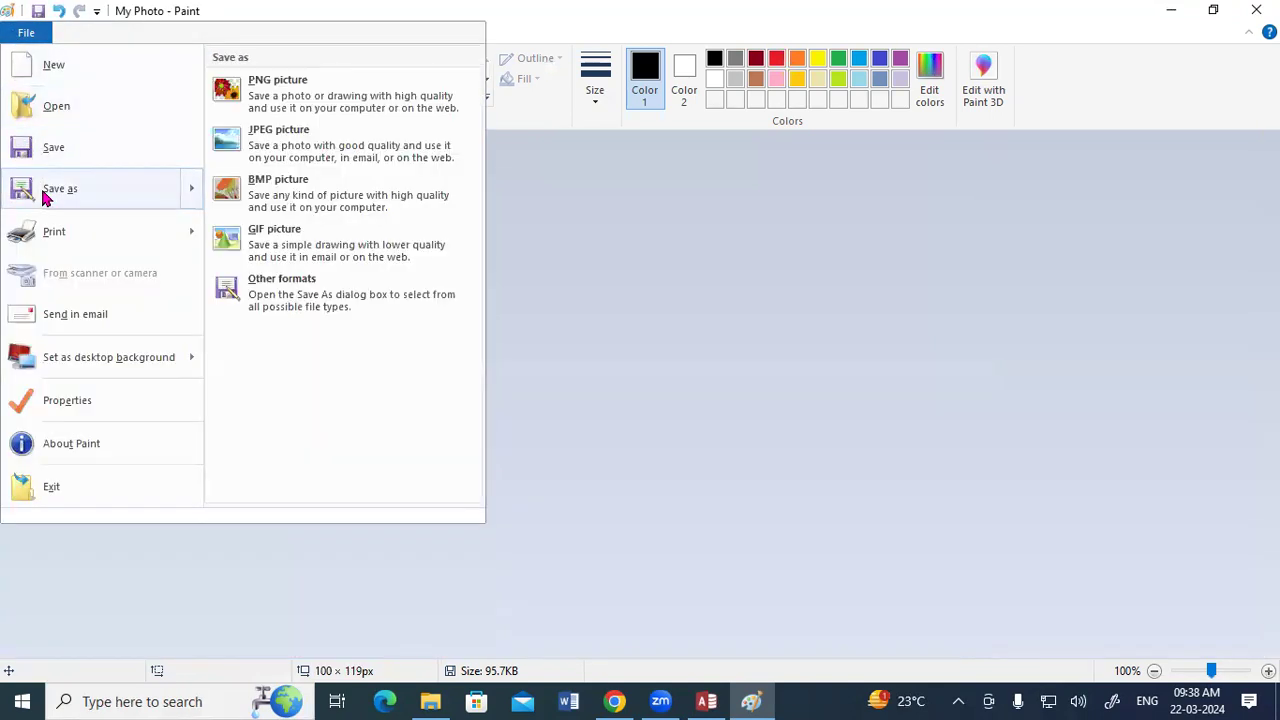
left_click(293, 158)
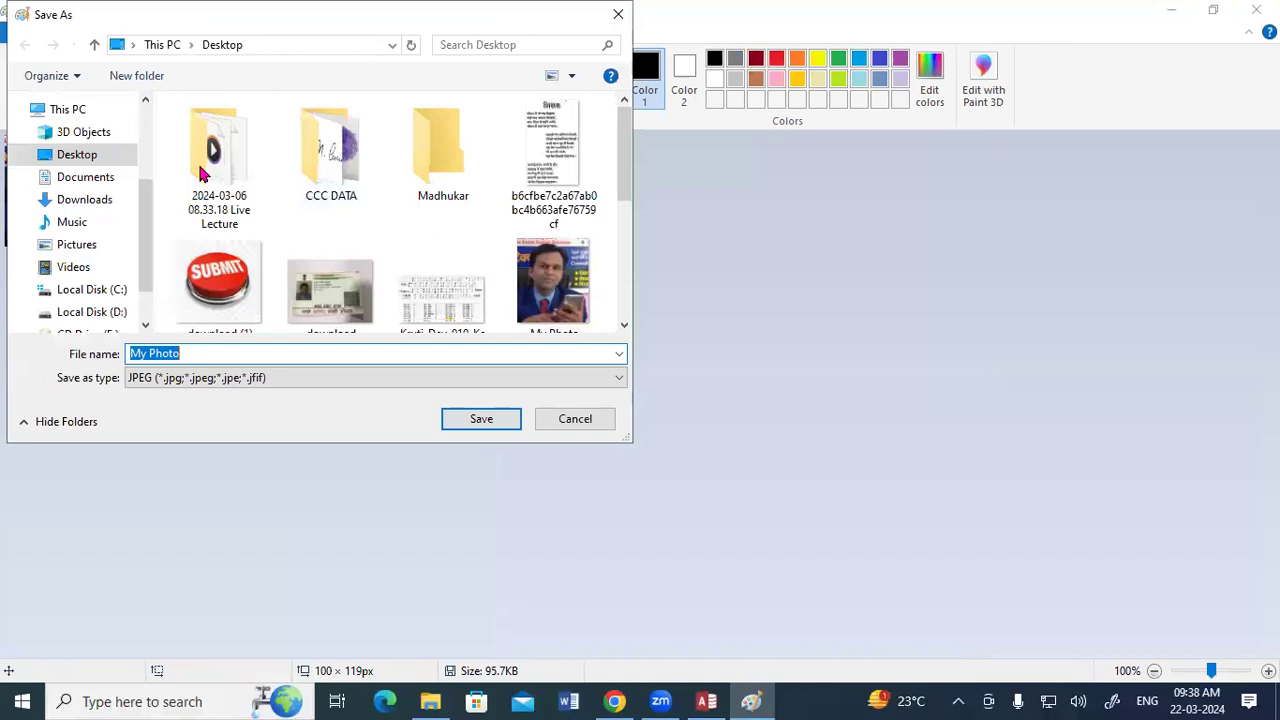
left_click(105, 155)
double_click(219, 356)
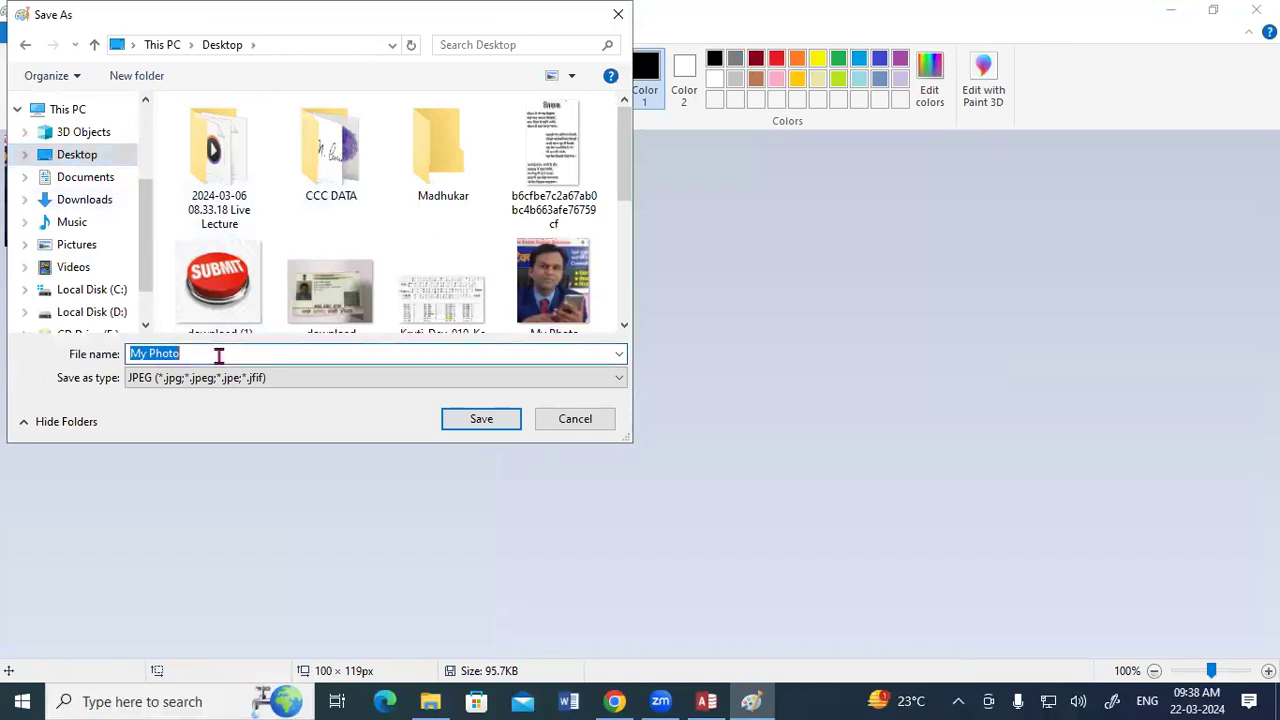
left_click(219, 356)
type("1")
left_click(476, 421)
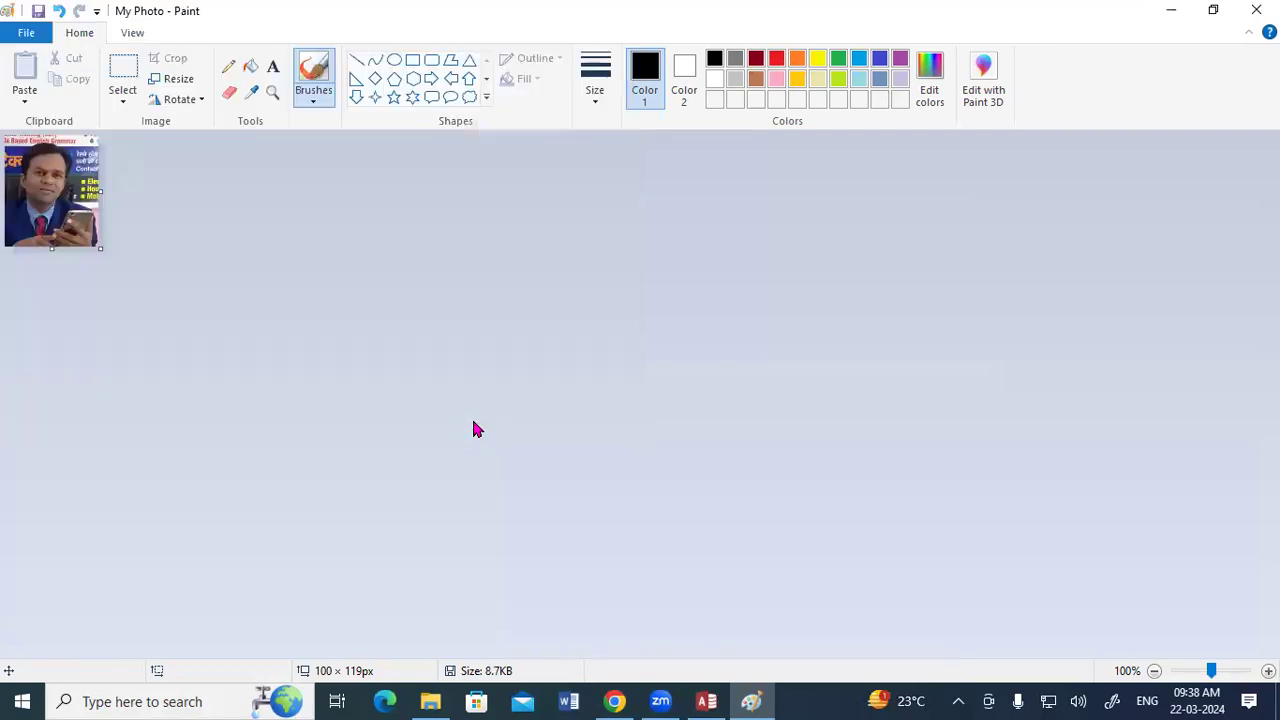
left_click(1256, 10)
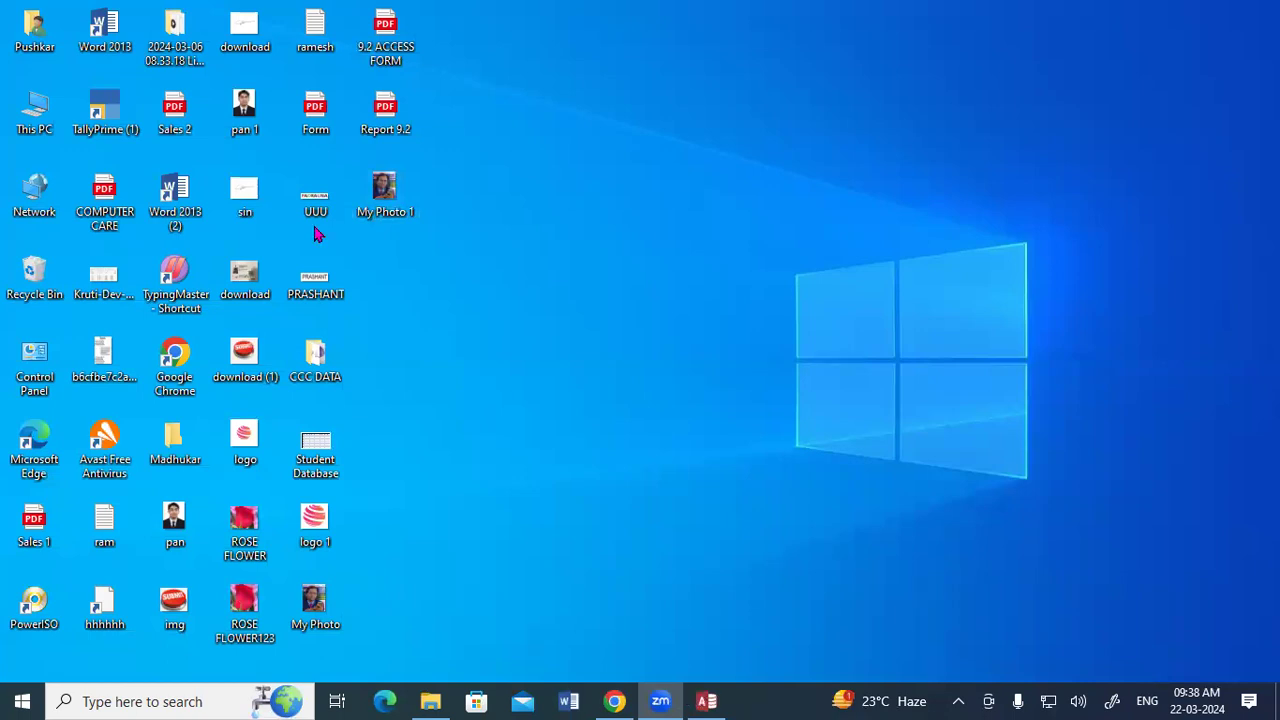
Back in Access, replace the STD Database report's header logo with the picture My Photo 1.
left_click(785, 67)
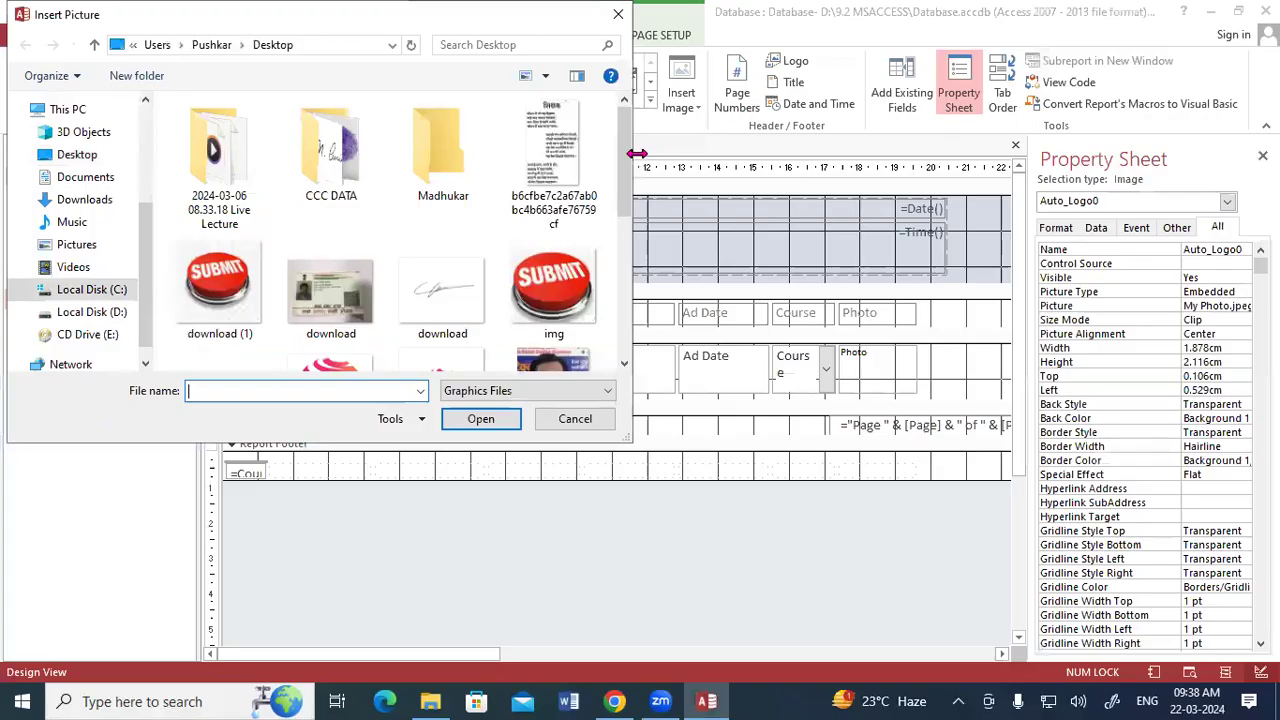
left_click_drag(621, 168, 623, 233)
left_click(553, 218)
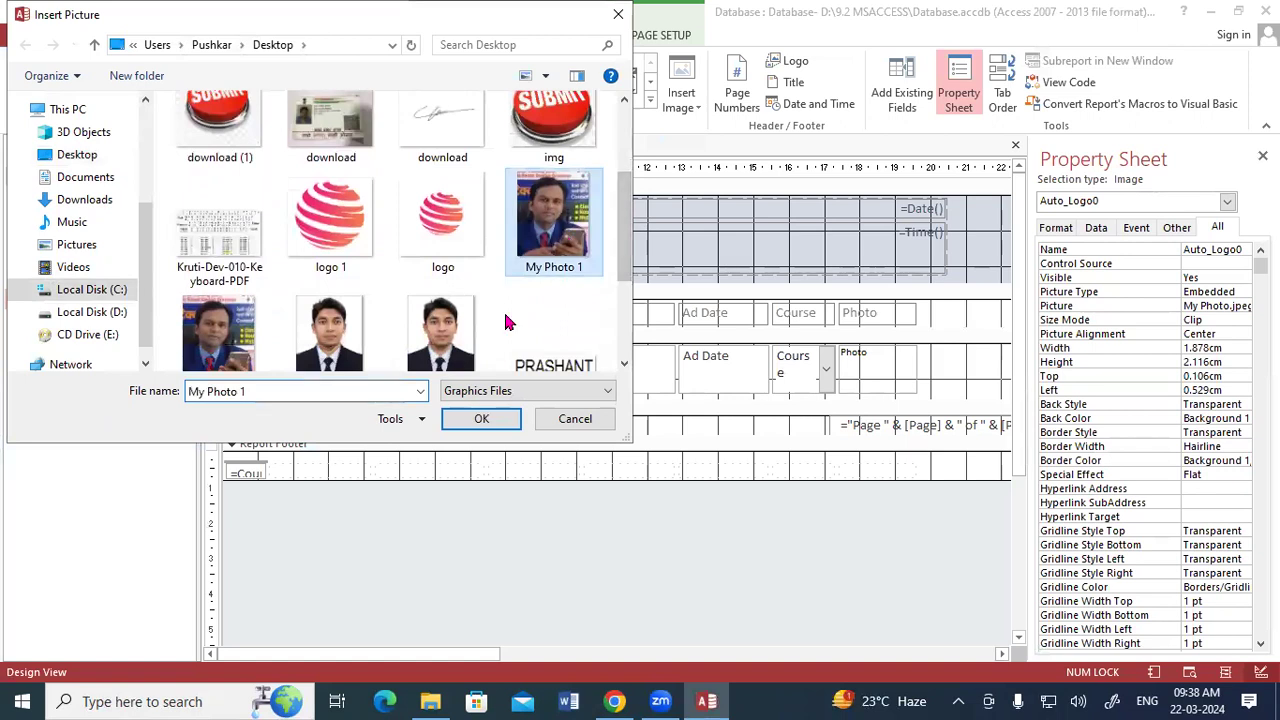
left_click(458, 418)
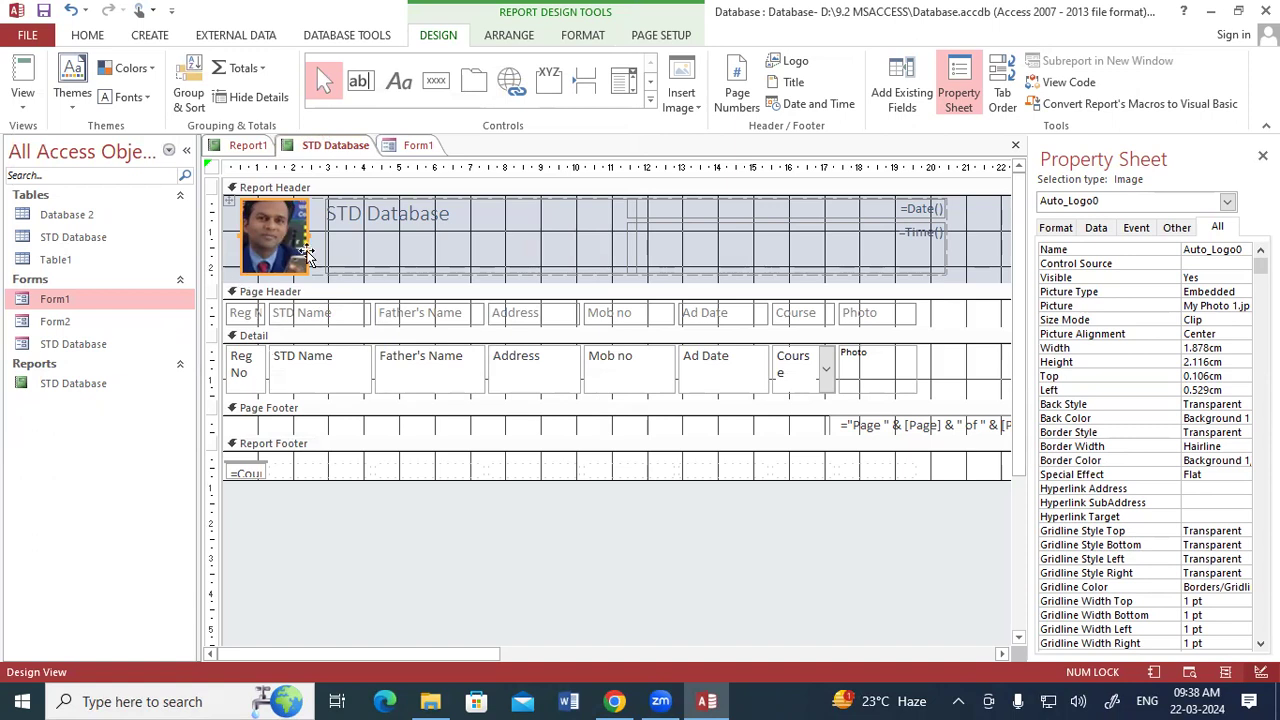
Minimize Access and open the desktop picture My Photo 1 in Paint.
left_click(1210, 11)
right_click(412, 200)
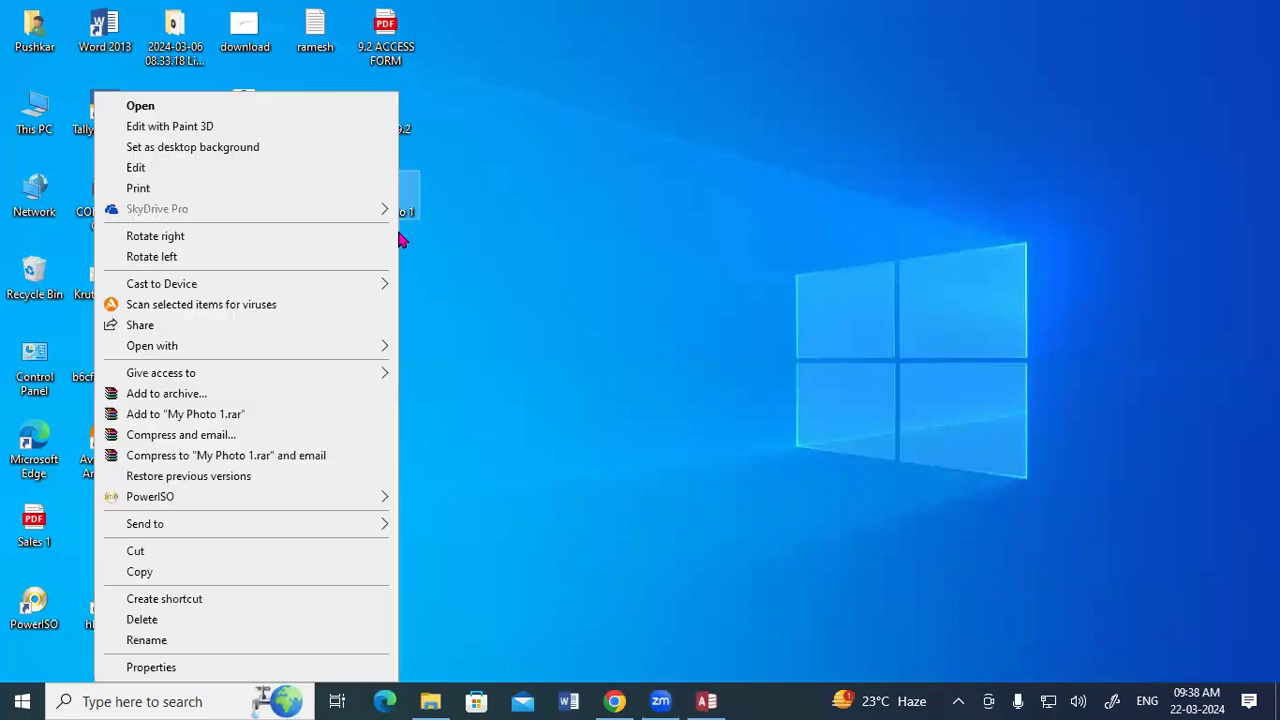
mouse_move(140, 348)
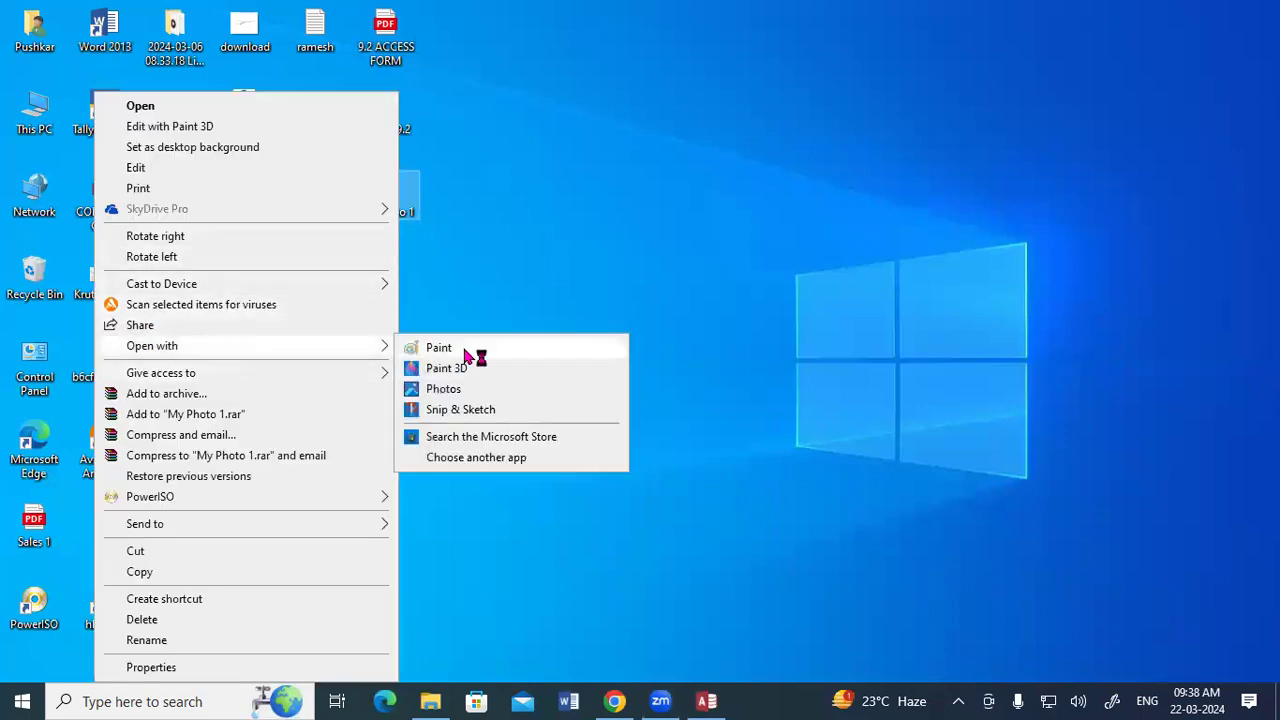
left_click(466, 348)
Resize My Photo 1 to 80 pixels horizontally with the aspect ratio maintained, then save it and close Paint.
left_click(172, 79)
left_click(206, 147)
double_click(218, 177)
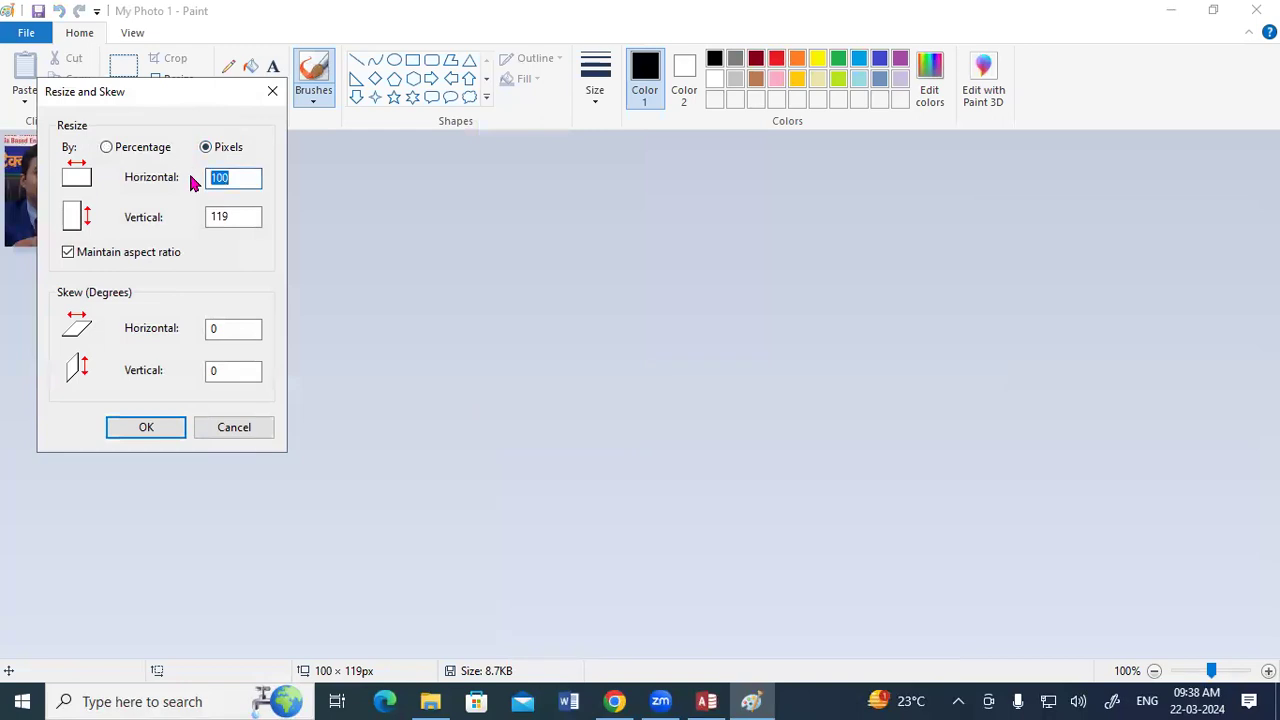
type("80")
key("Return")
left_click(38, 34)
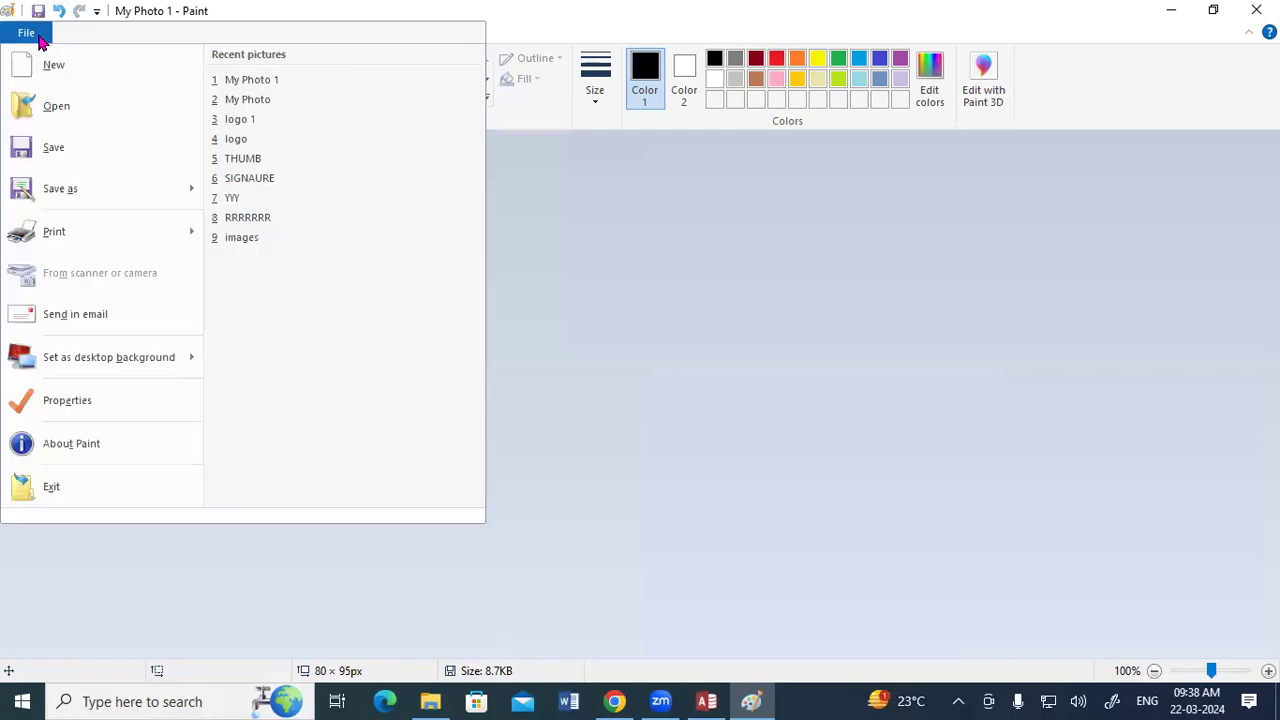
left_click(45, 147)
left_click(1256, 10)
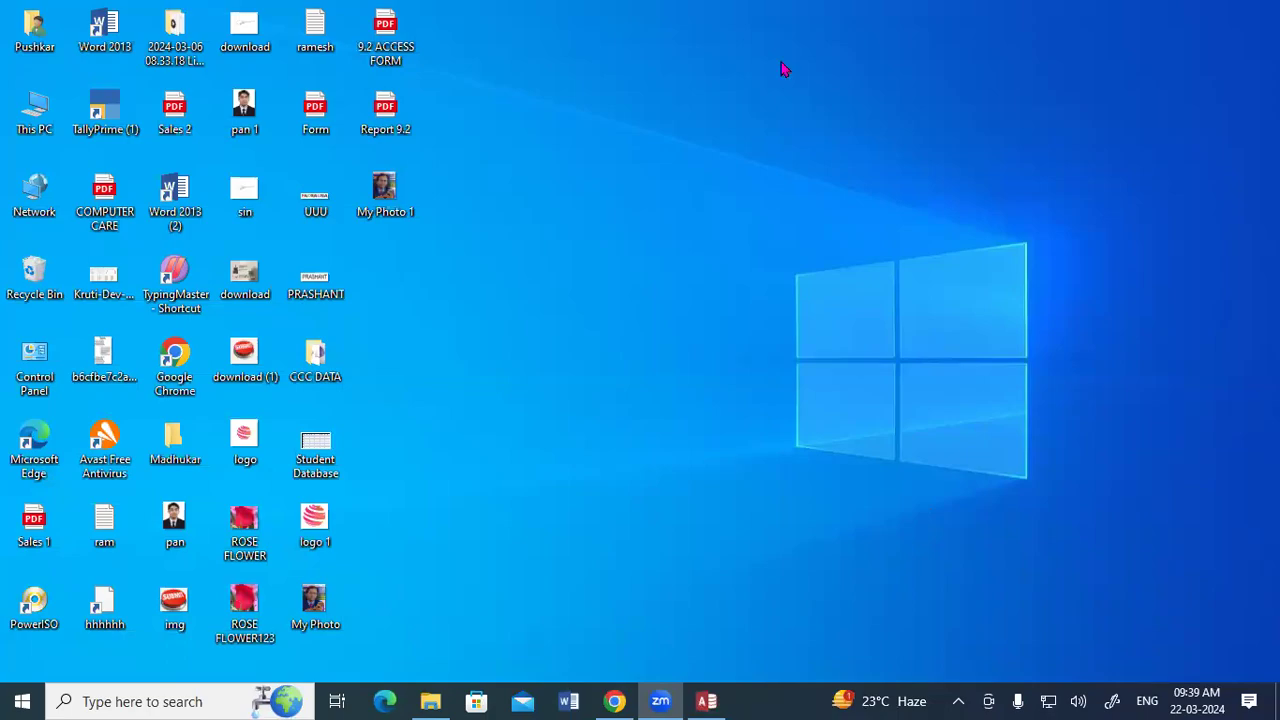
Return to Access and insert the reduced My Photo 1 as the report header logo again.
left_click(782, 63)
left_click_drag(624, 150, 606, 203)
left_click(542, 221)
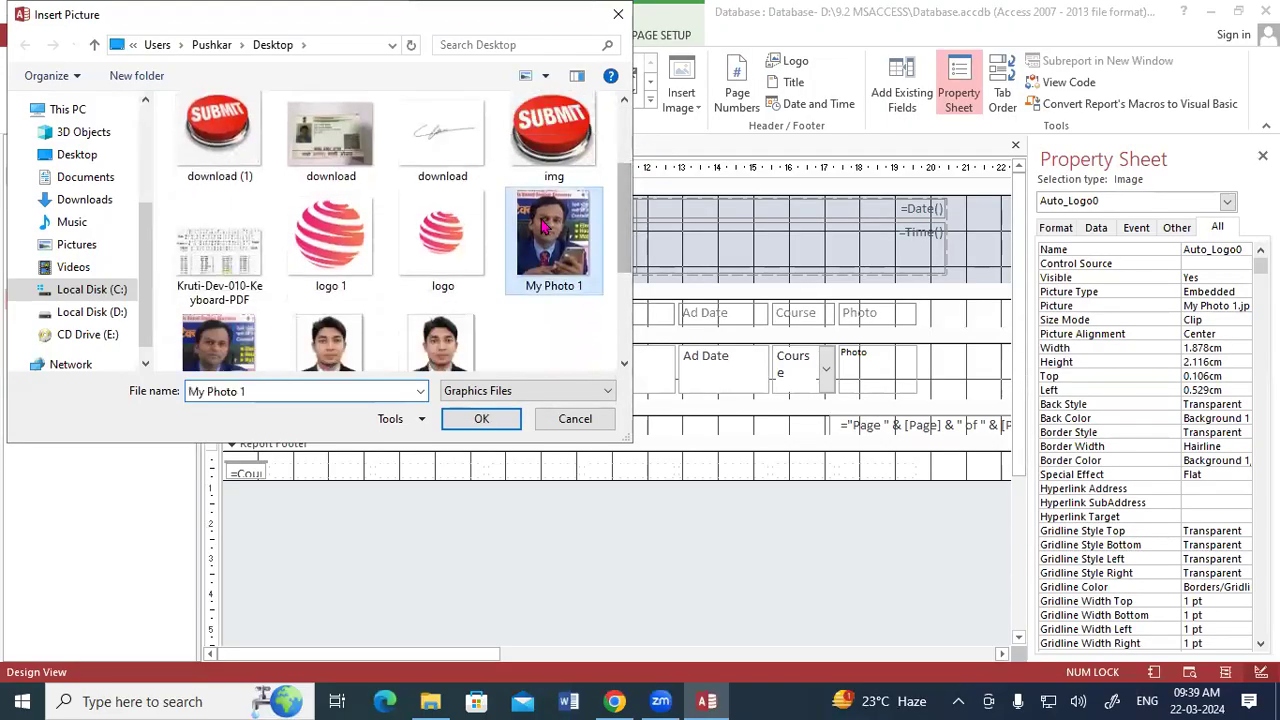
left_click(481, 418)
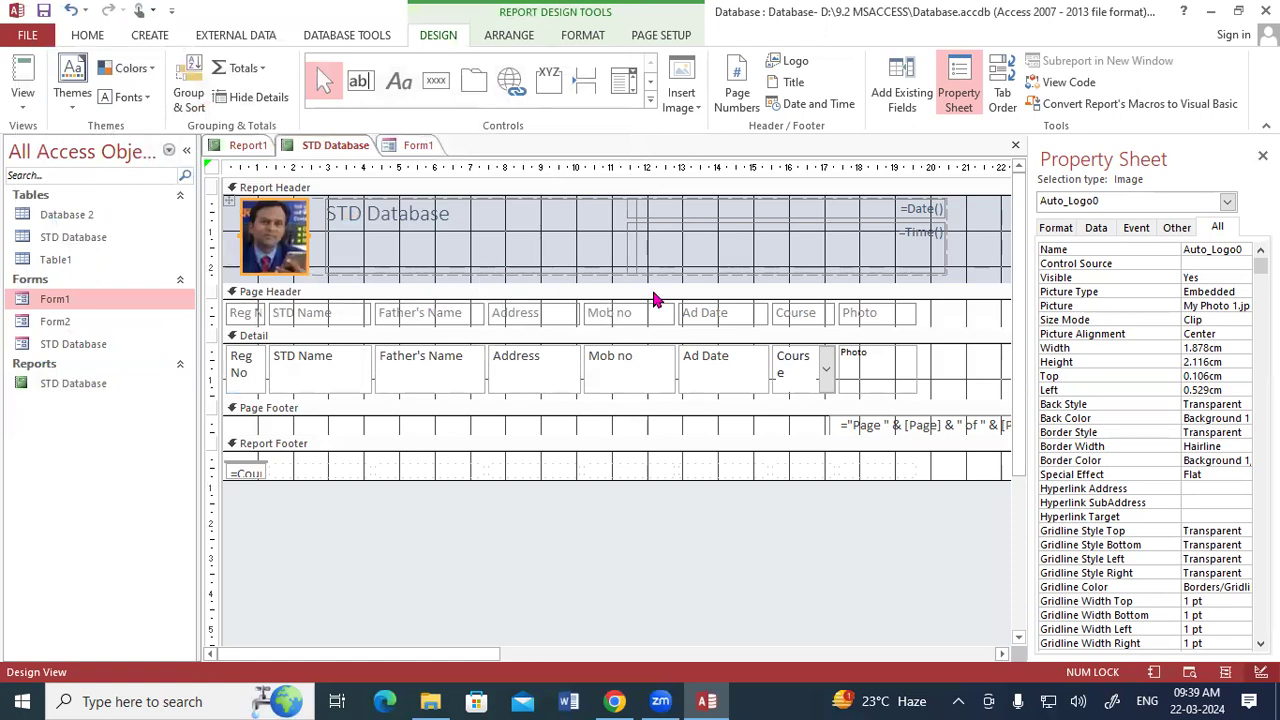
Shift the header logo and title slightly left and narrow the date and time column to end at about 18 cm.
left_click(418, 238)
left_click_drag(451, 214, 325, 210)
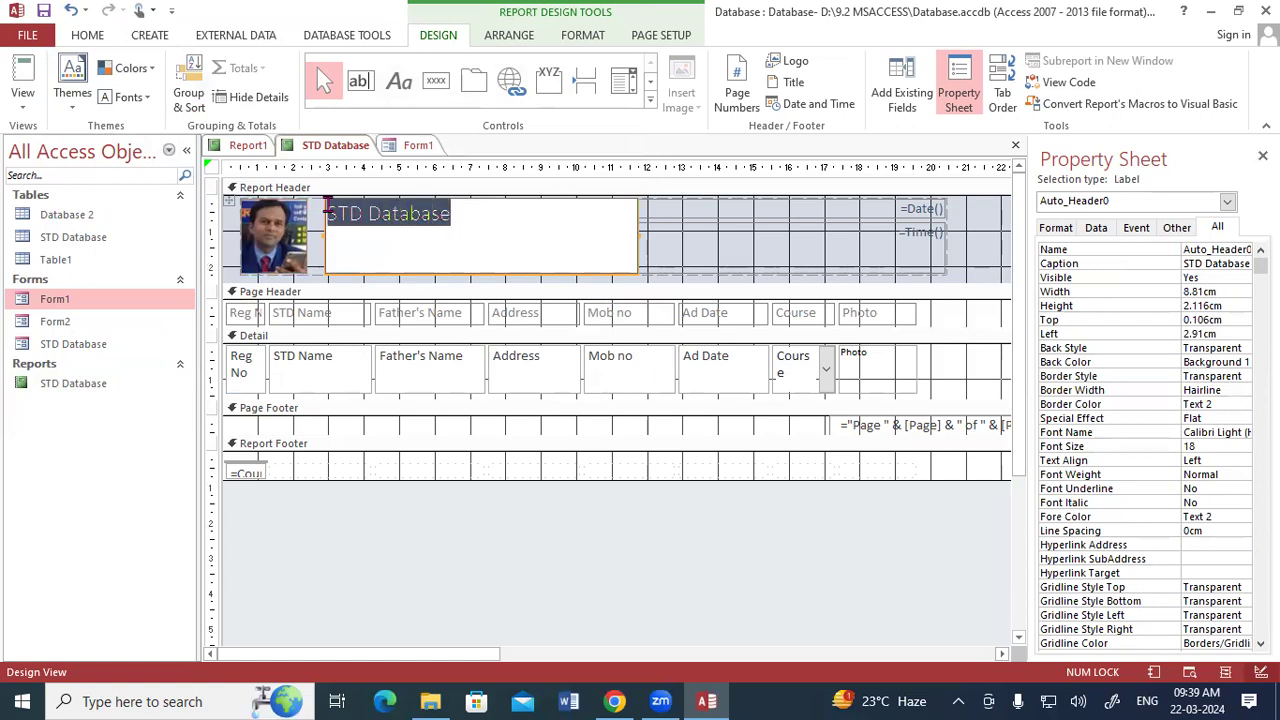
left_click(697, 248)
left_click(626, 246, "shift")
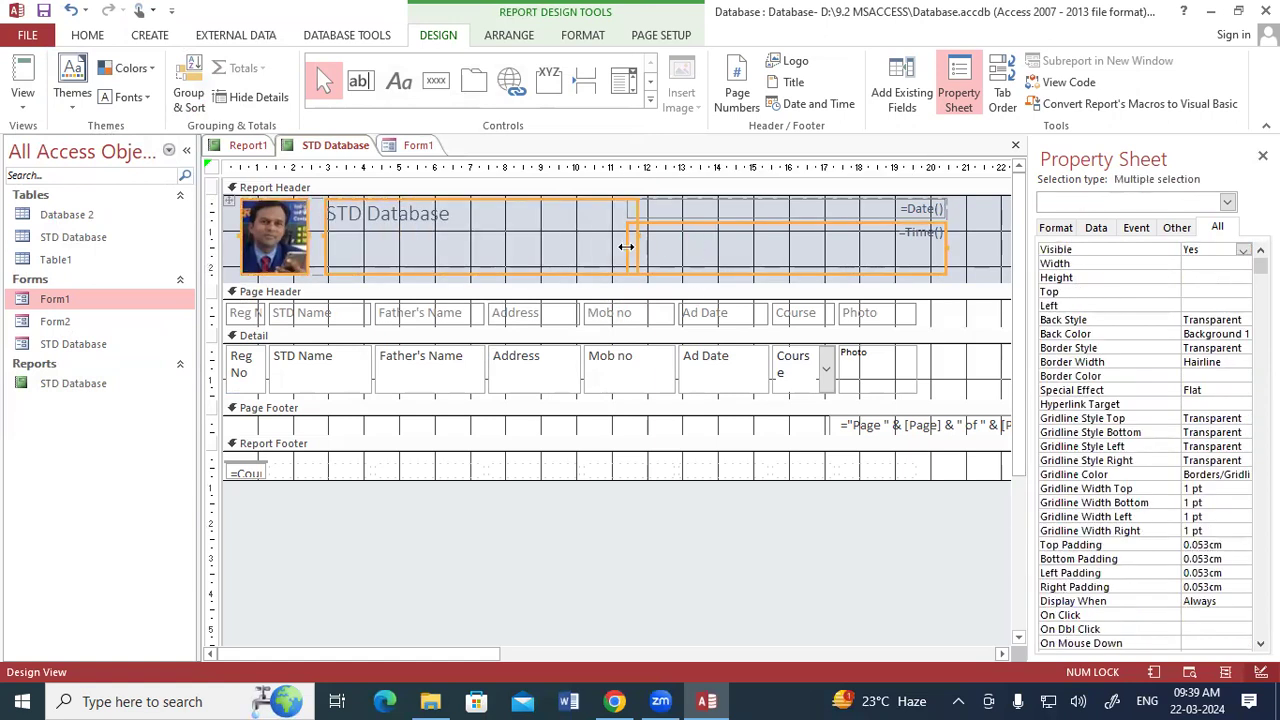
mouse_move(626, 247)
left_mouse_down()
mouse_move(680, 249)
mouse_move(621, 248)
left_mouse_up()
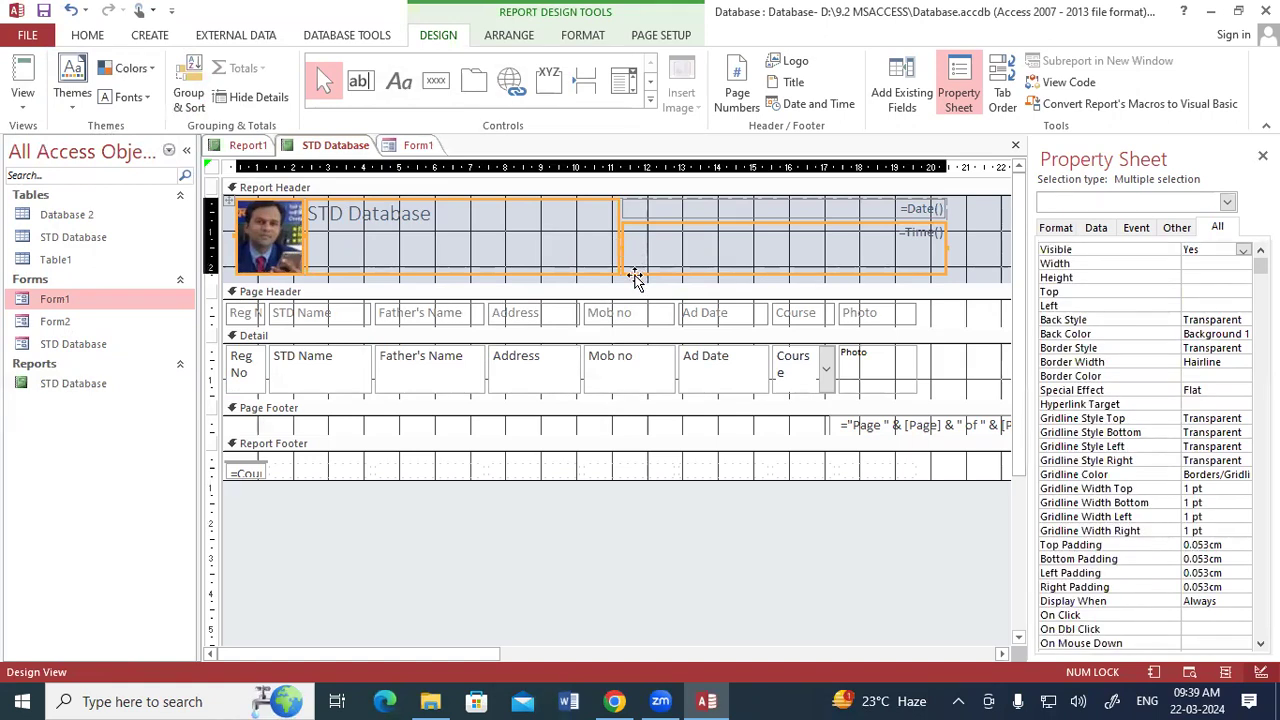
left_click_drag(945, 247, 697, 251)
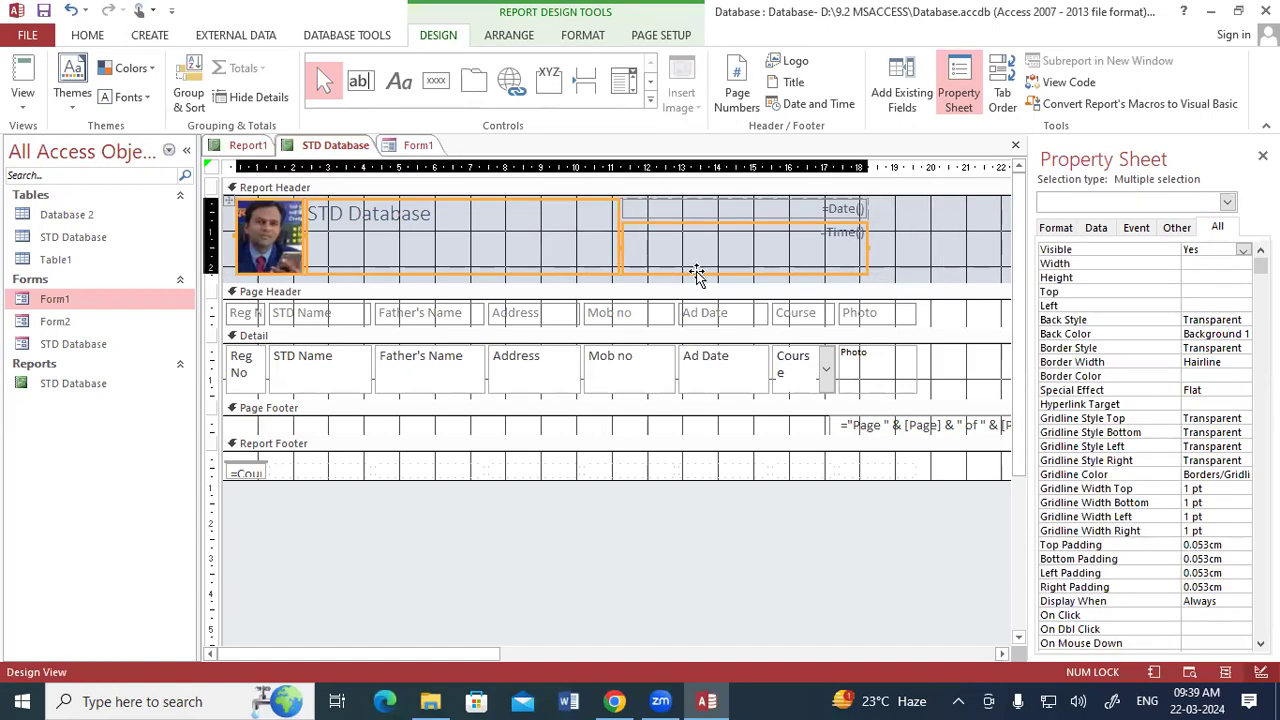
Replace the report header title with GAYATRI INSTITUTE OF TECHNOLOGY.
left_click(428, 213)
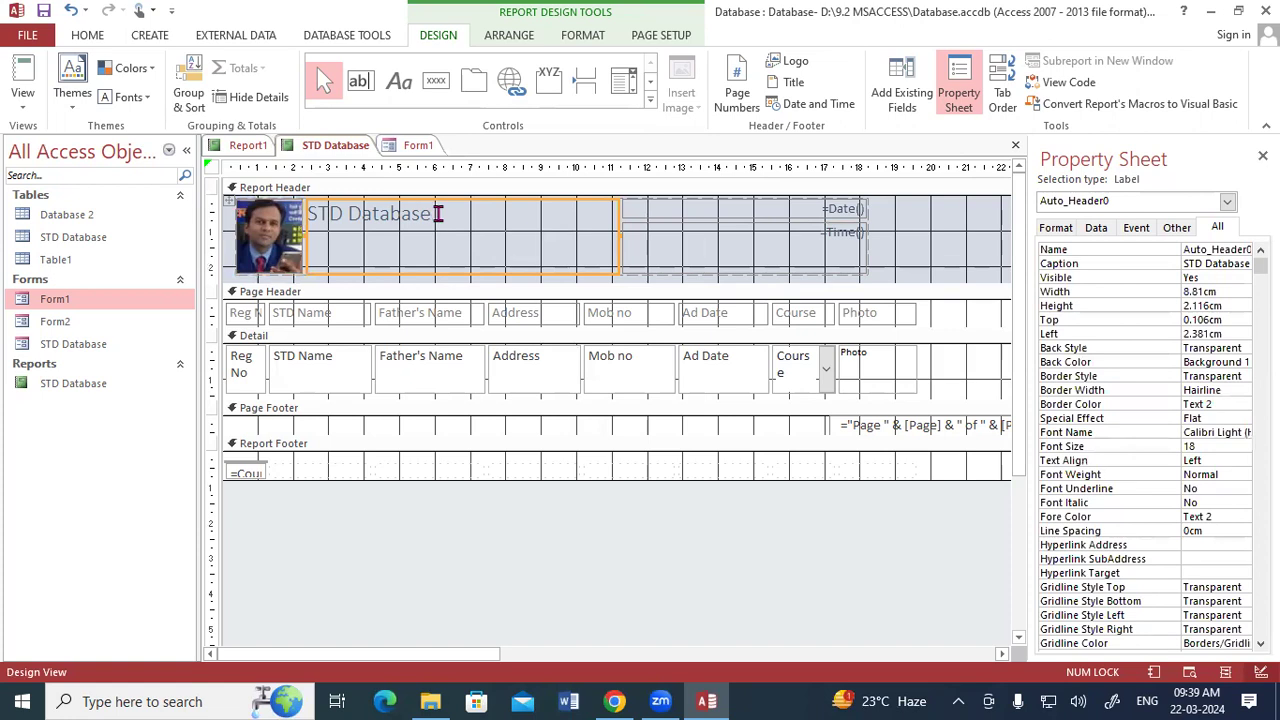
left_click(435, 213)
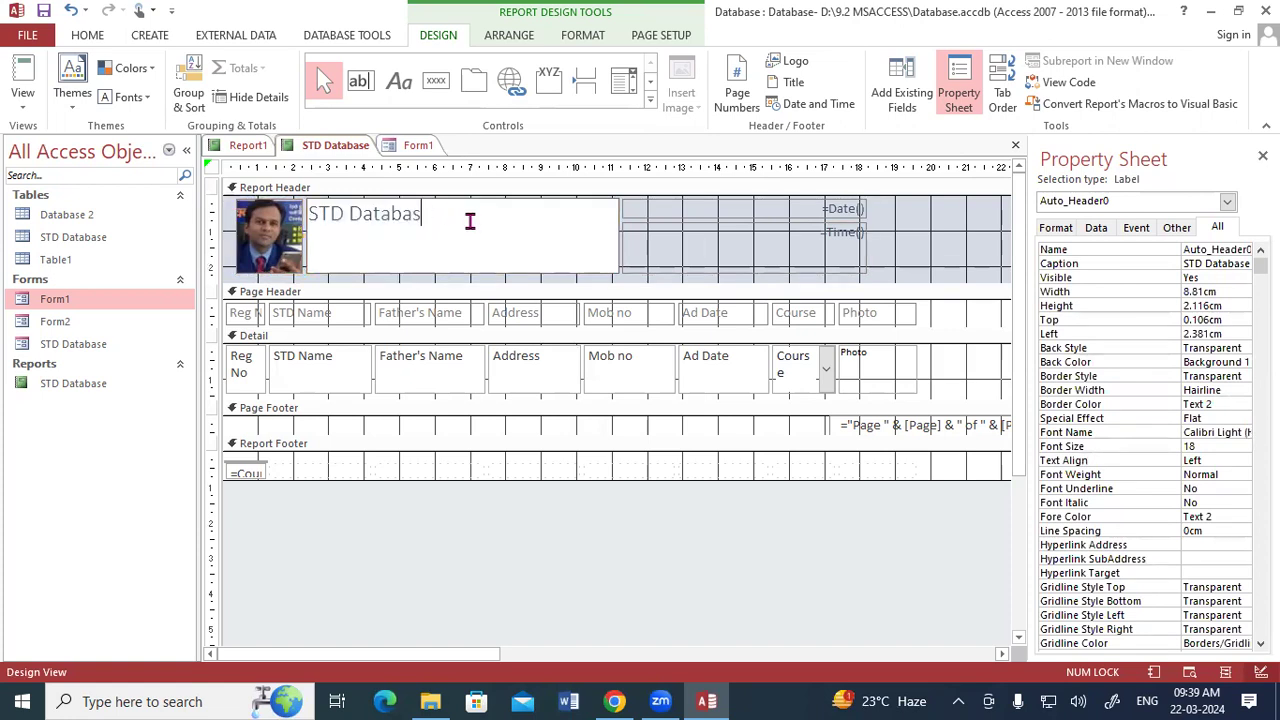
key("BackSpace")
key("BackSpace")
key("BackSpace")
key("BackSpace")
key("BackSpace")
key("BackSpace")
key("BackSpace")
key("BackSpace")
key("BackSpace")
key("BackSpace")
key("BackSpace")
key("Caps_Lock")
type("GAYATRI INS")
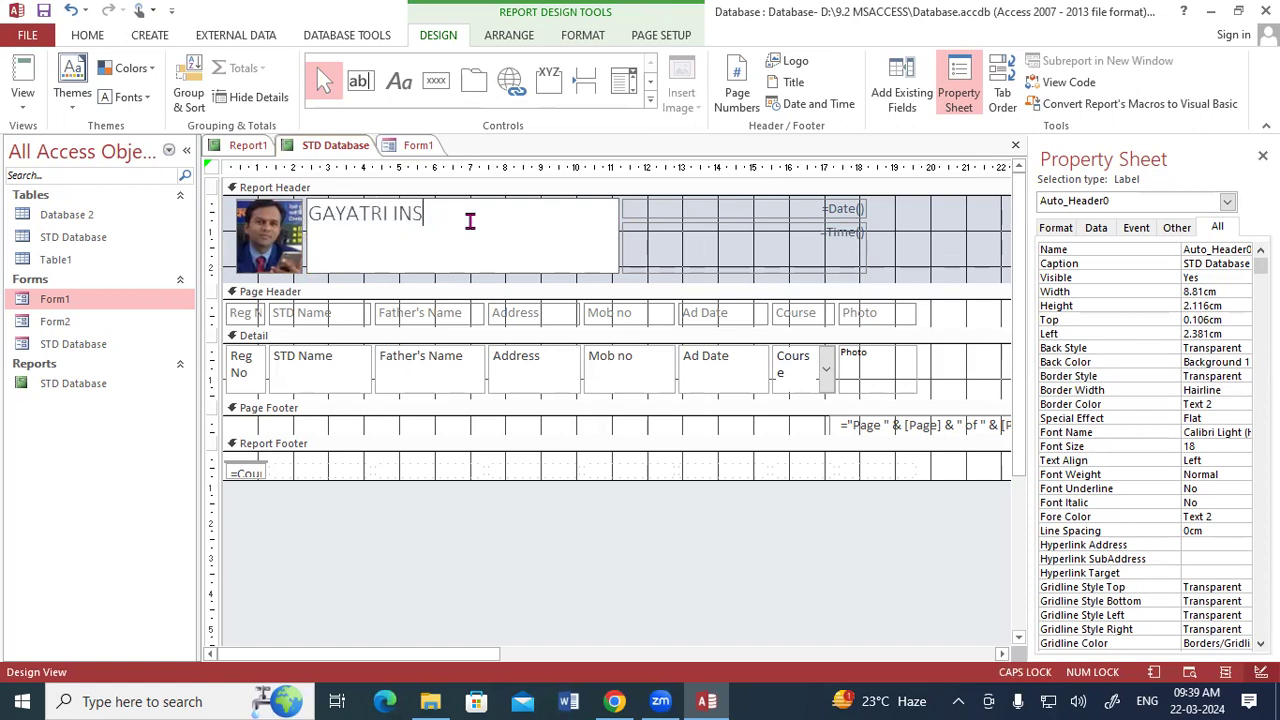
type("TITUTE OF")
type("HNOLOGY")
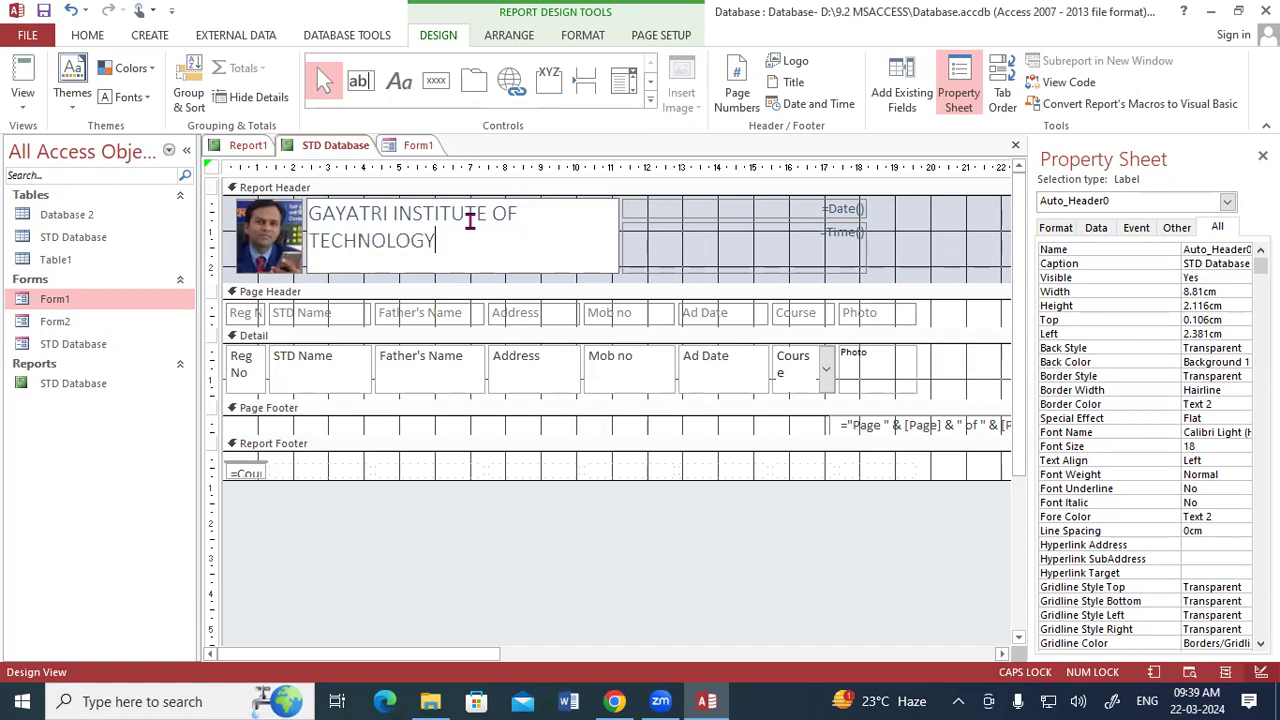
Check the STD Database report's new header in Report View and return to Design View.
left_click(620, 229)
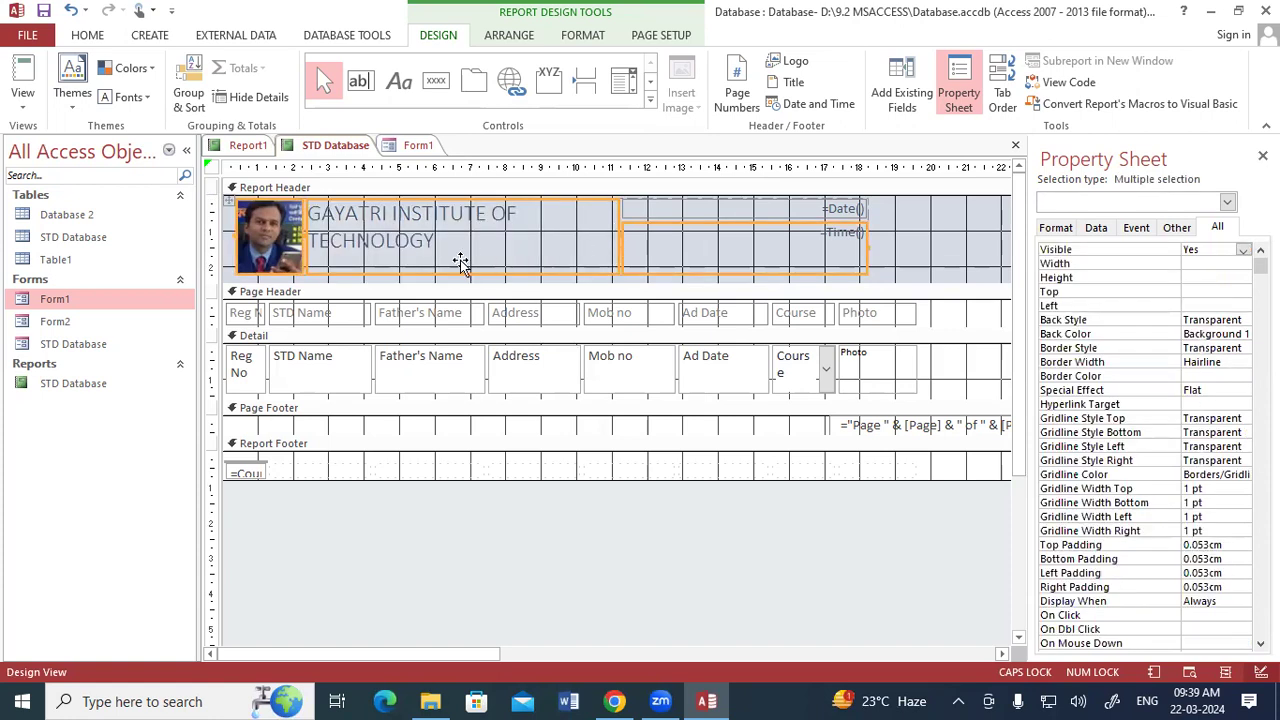
right_click(318, 150)
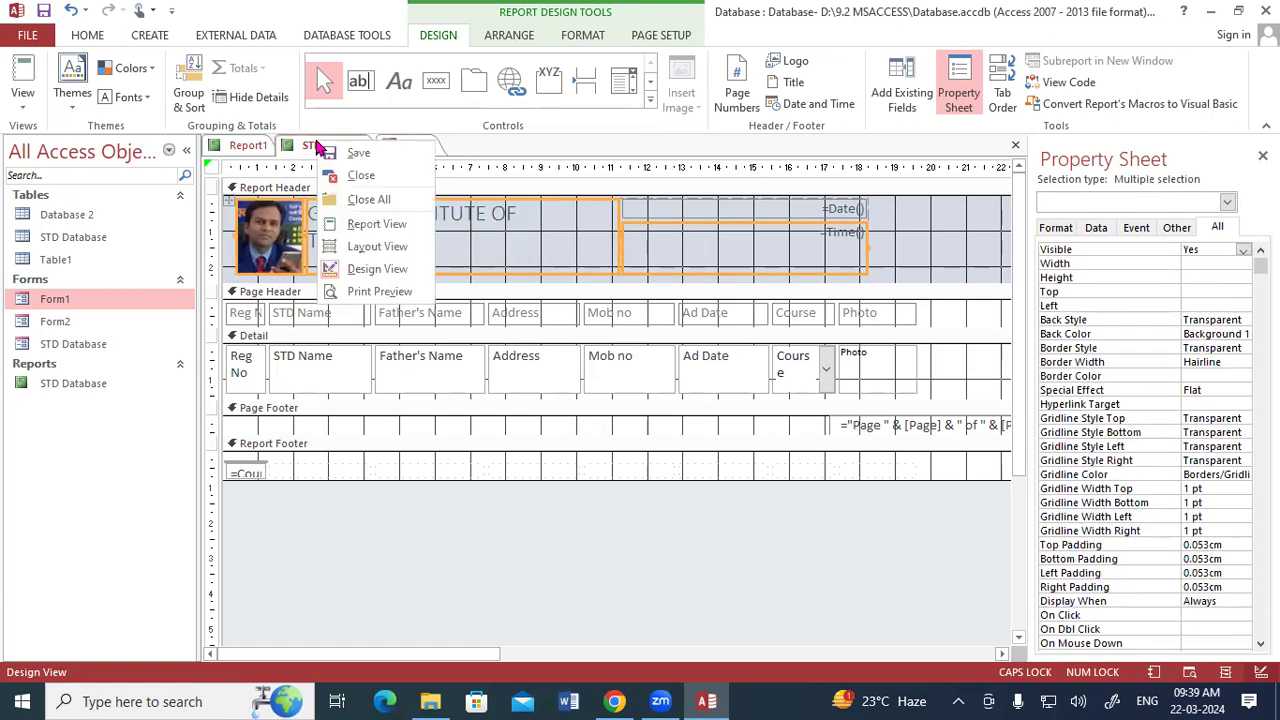
left_click(360, 224)
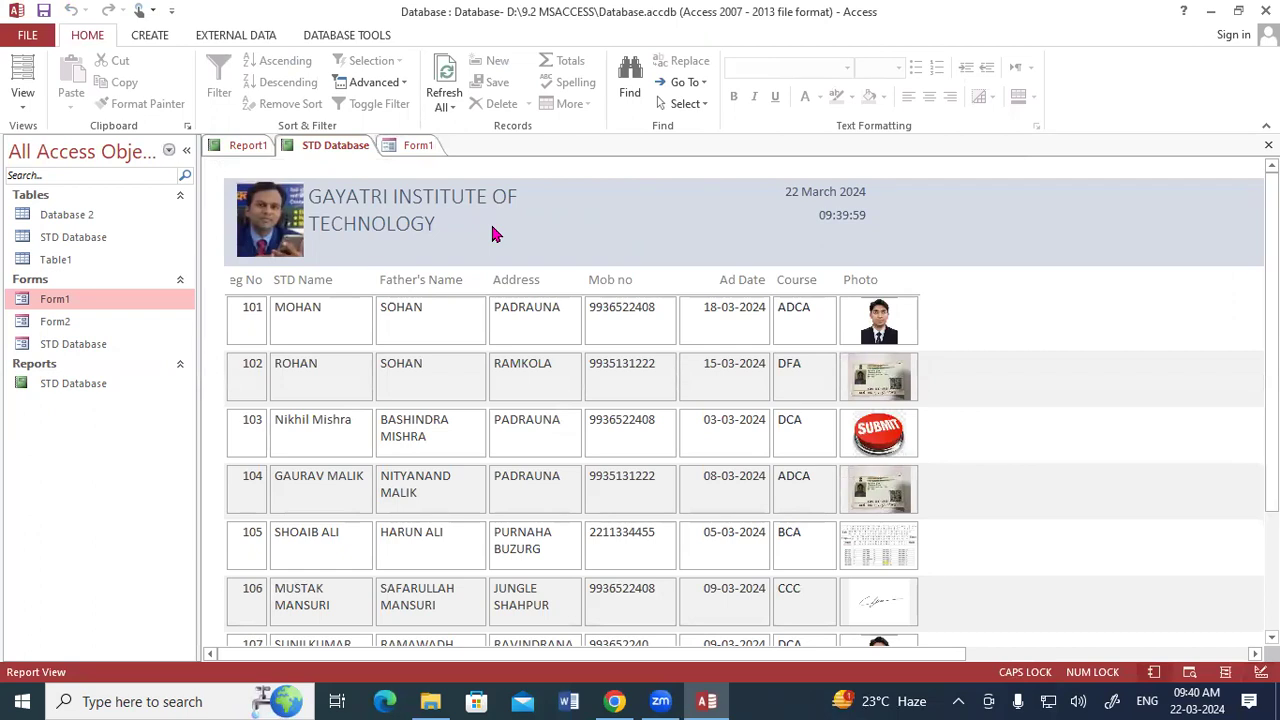
right_click(342, 152)
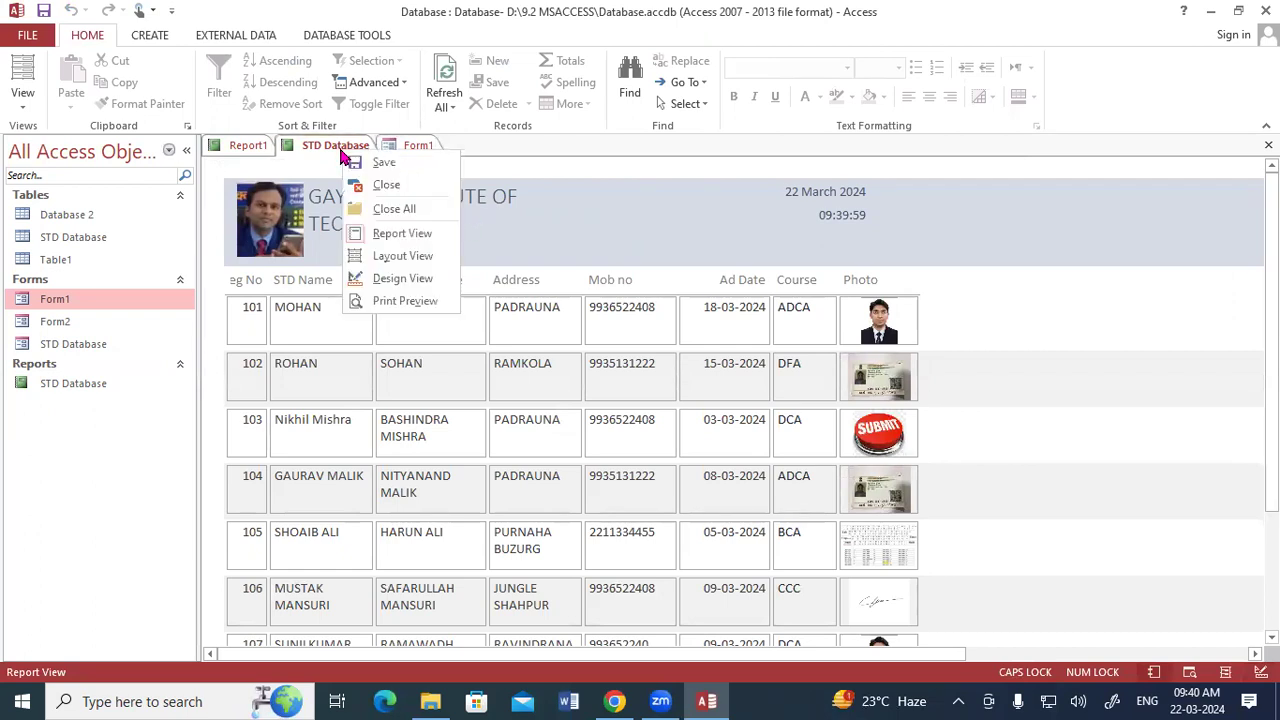
left_click(372, 278)
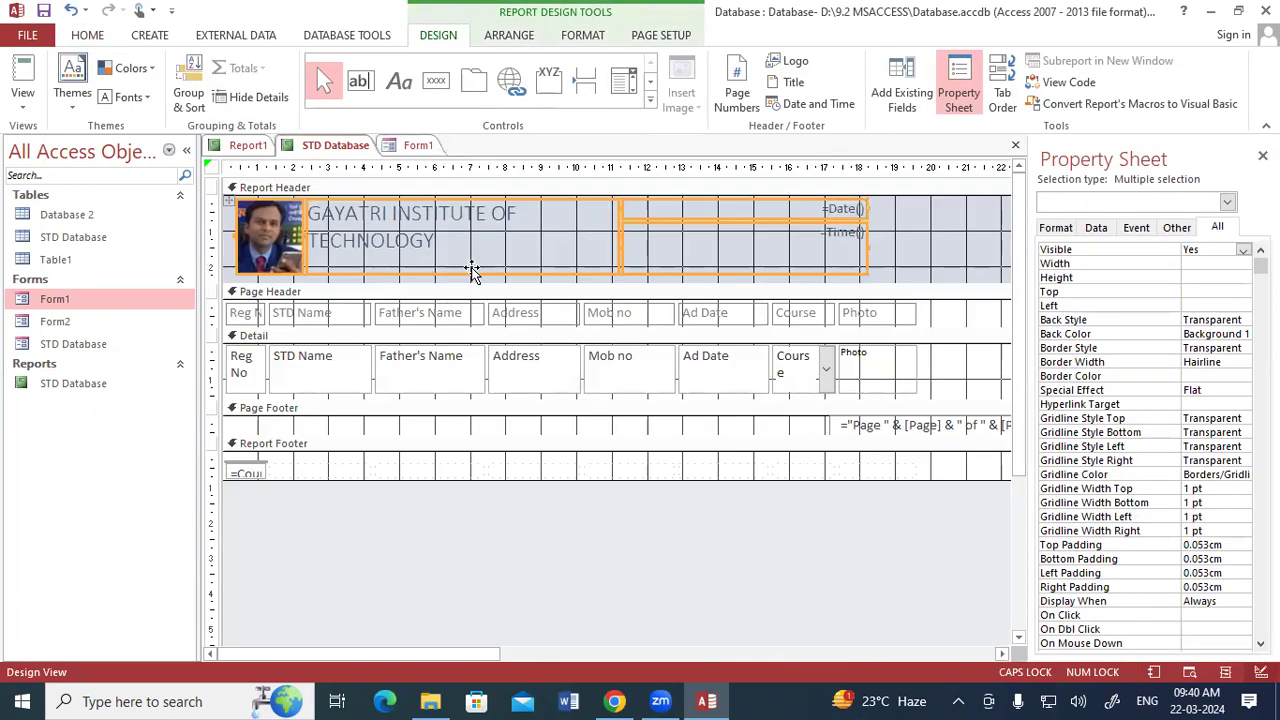
Try a wider date and time column in the report header, then narrow it to end at about 13.5 cm.
left_click_drag(615, 272, 726, 280)
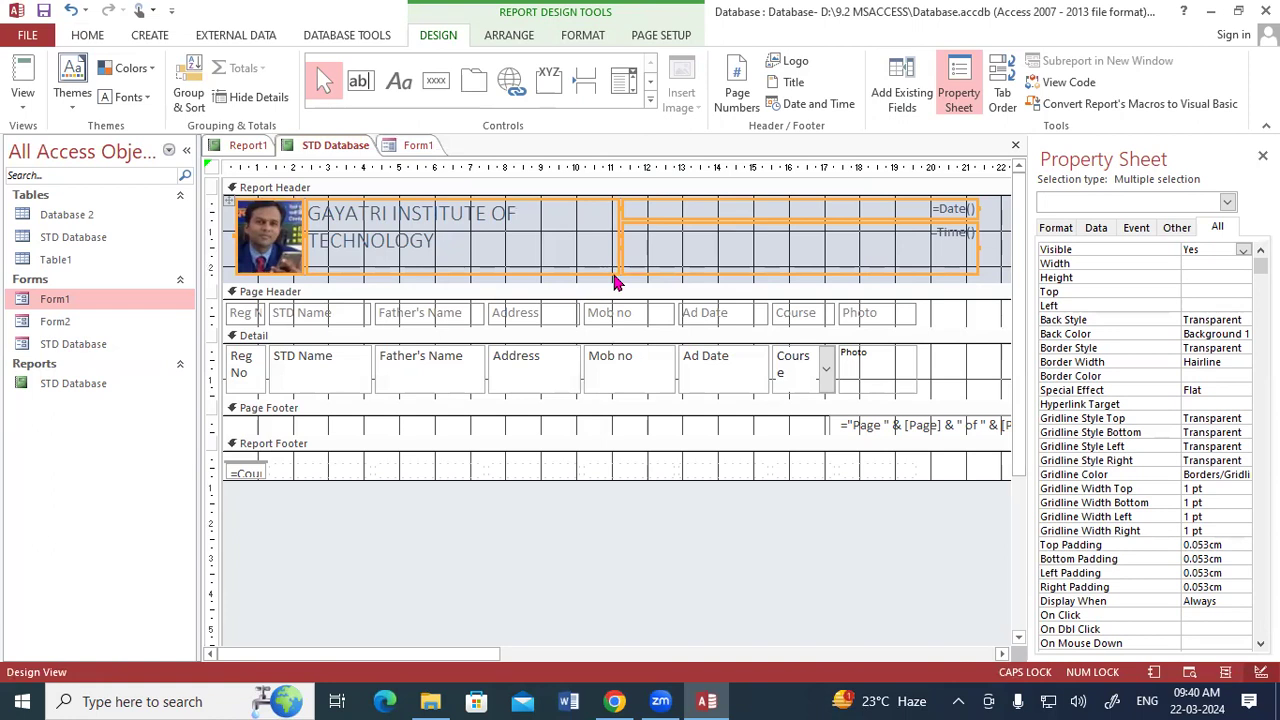
left_click_drag(615, 272, 749, 279)
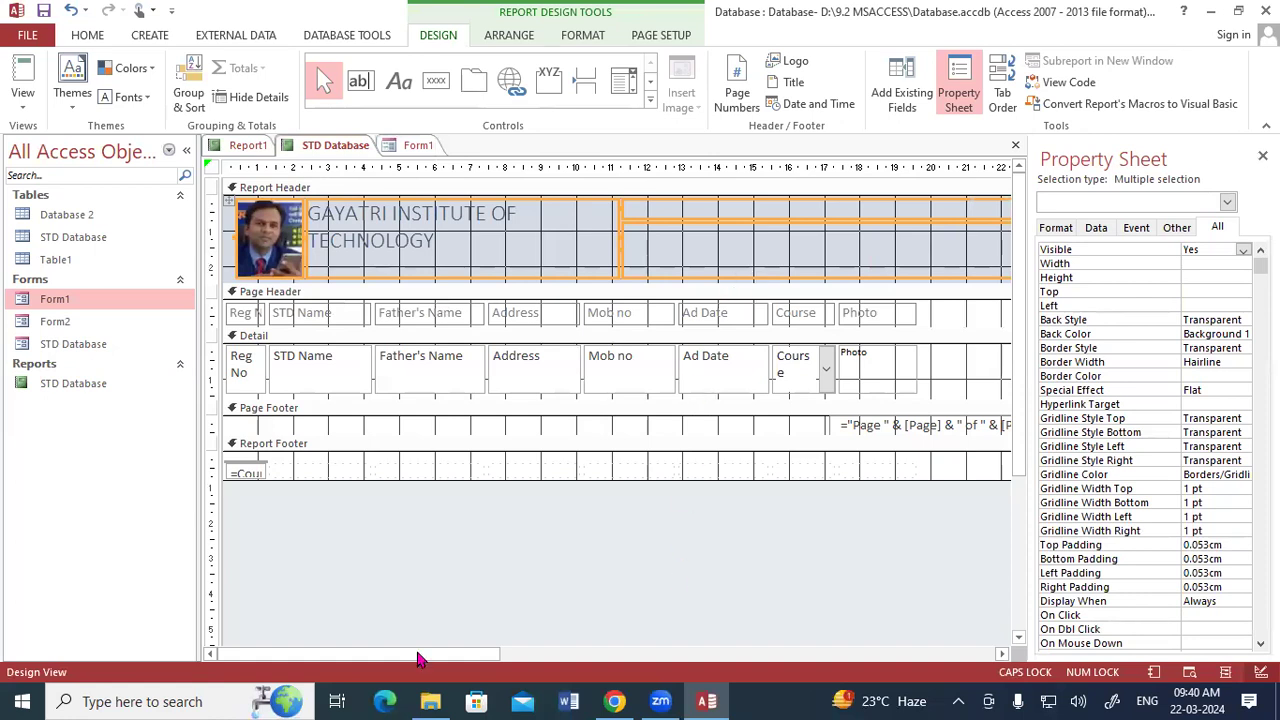
left_click_drag(418, 658, 672, 655)
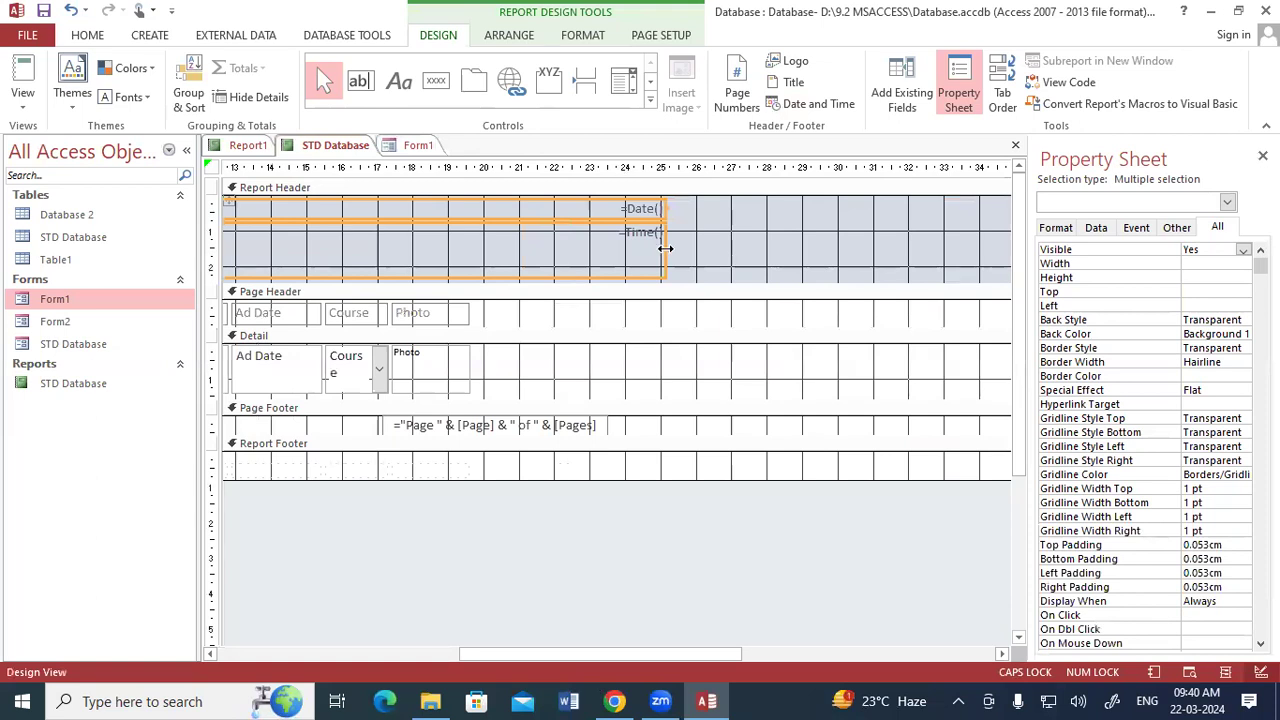
left_click_drag(309, 237, 307, 240)
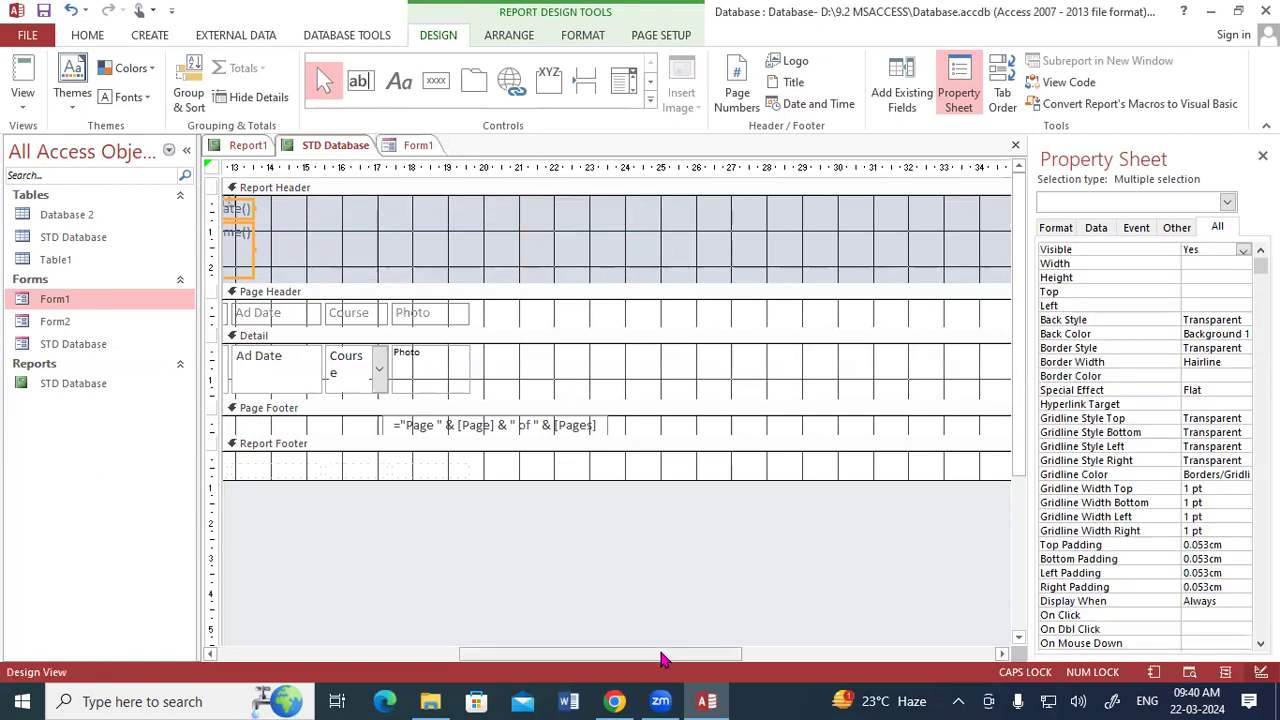
Reposition the header block so the logo starts at about 1.3 cm and the date and time column ends at about 16 cm.
left_click_drag(663, 658, 314, 622)
left_click_drag(514, 277, 597, 284)
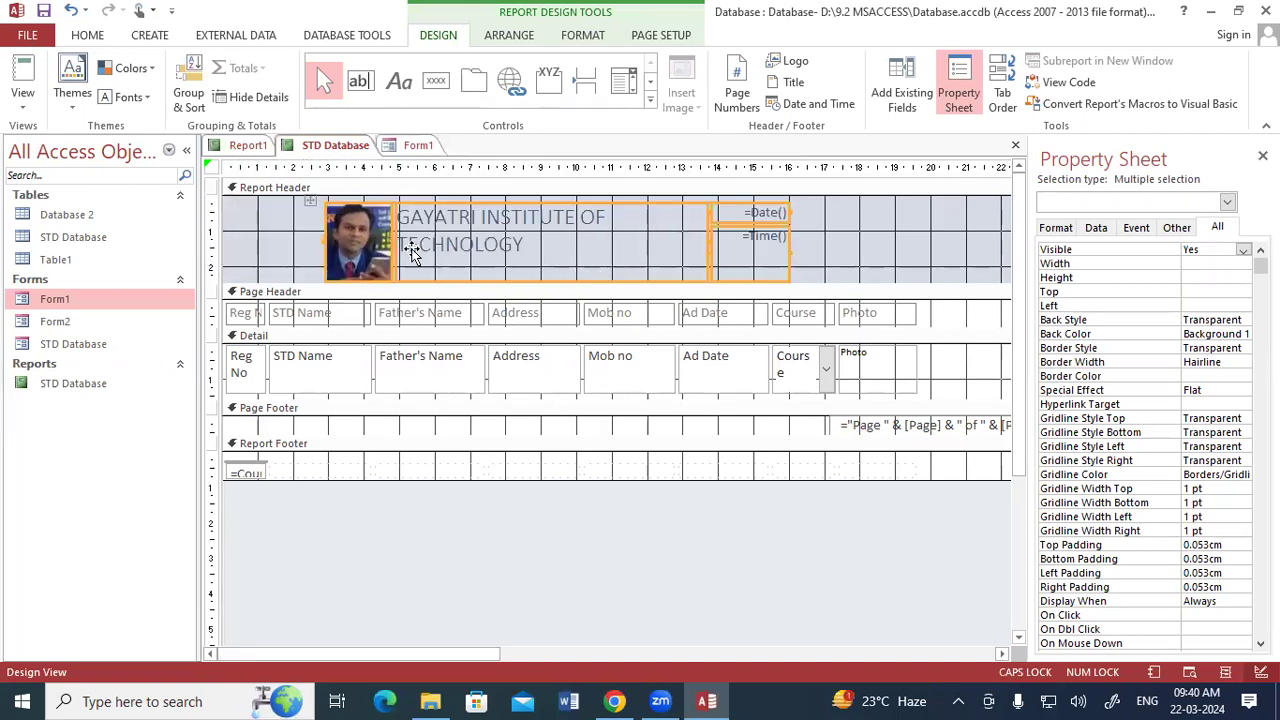
left_click_drag(398, 241, 340, 247)
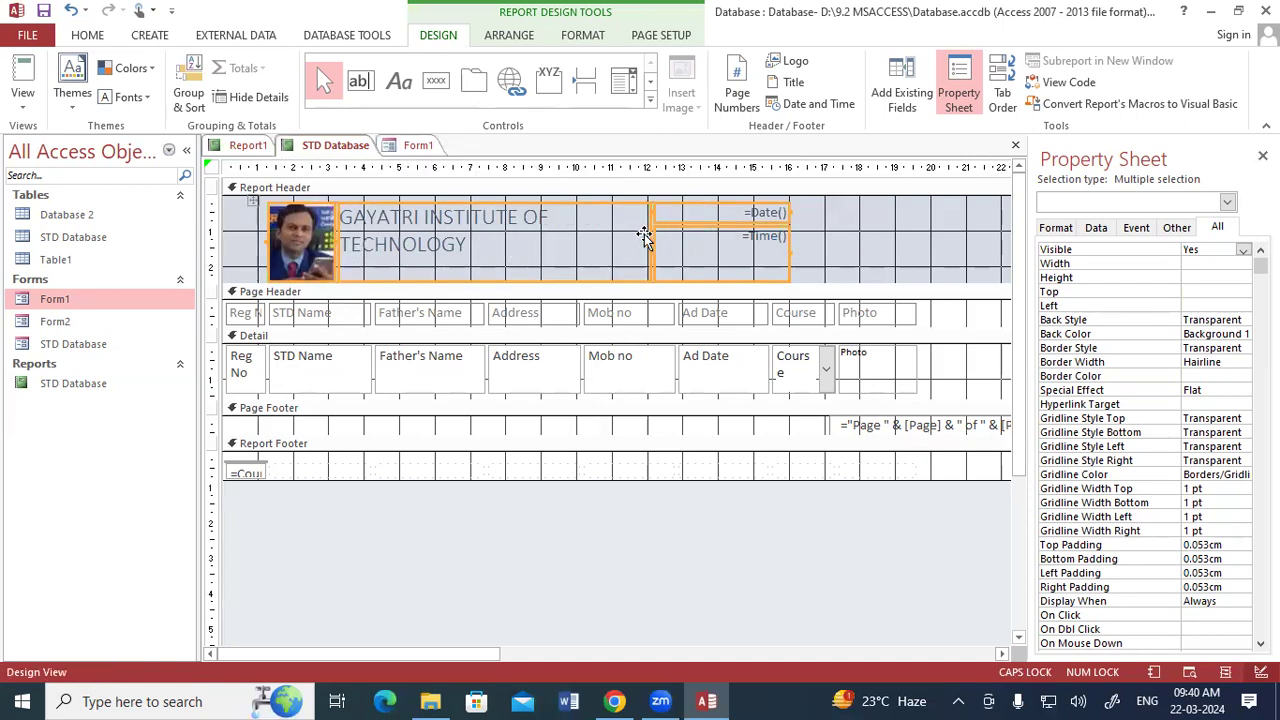
Widen the report header's date and time column by about 1 cm and extend the title column to end at about 16.4 cm.
left_click(1262, 155)
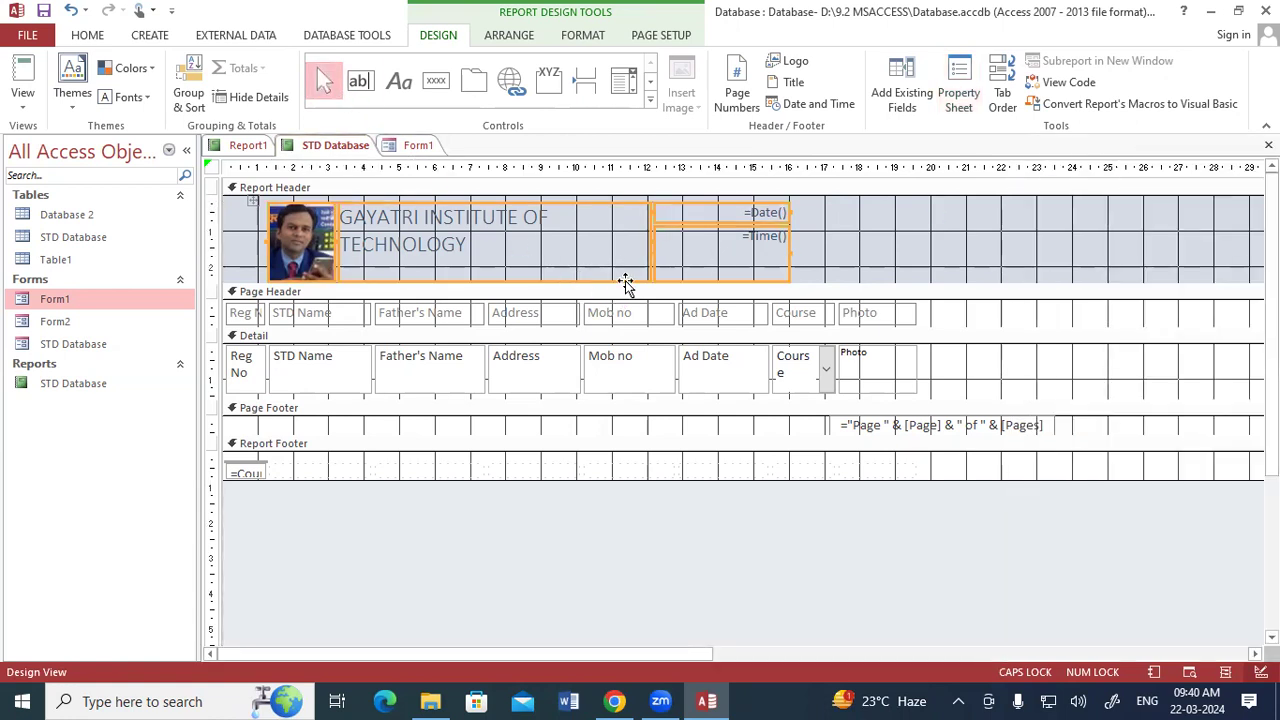
left_click_drag(647, 241, 678, 247)
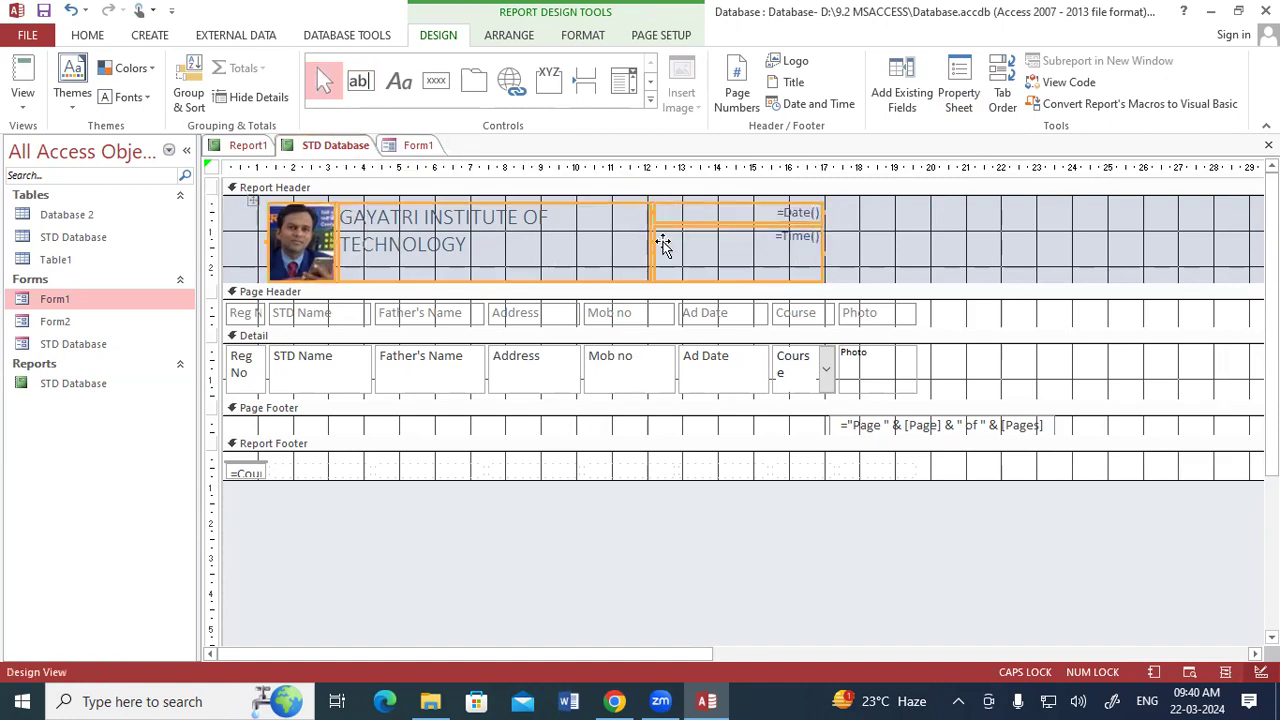
left_click(855, 267)
left_click(822, 256)
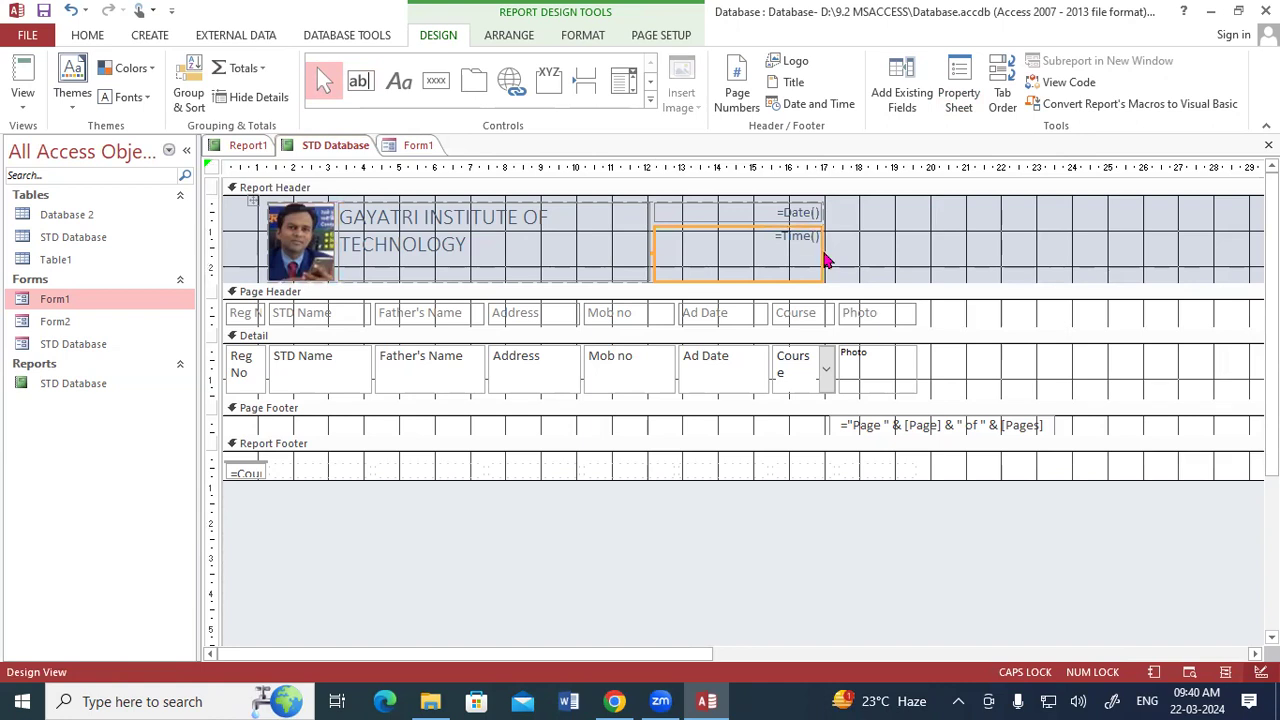
left_click(612, 278)
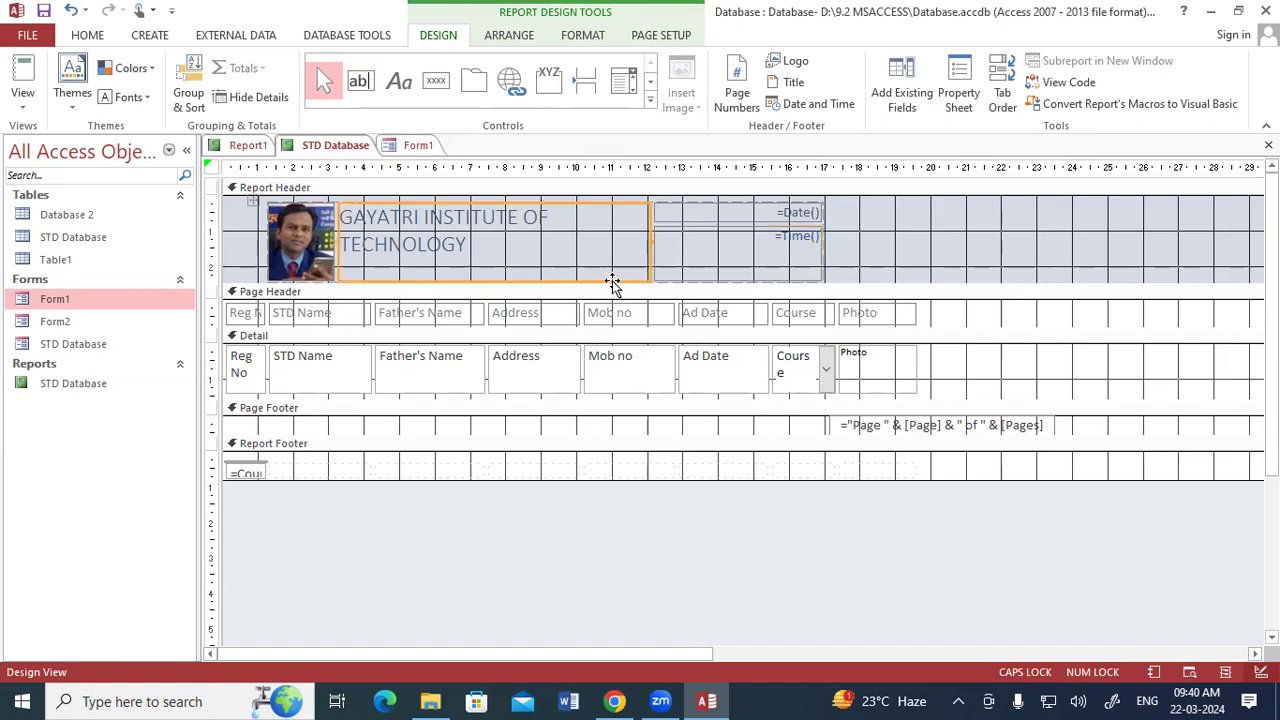
left_click_drag(647, 243, 744, 243)
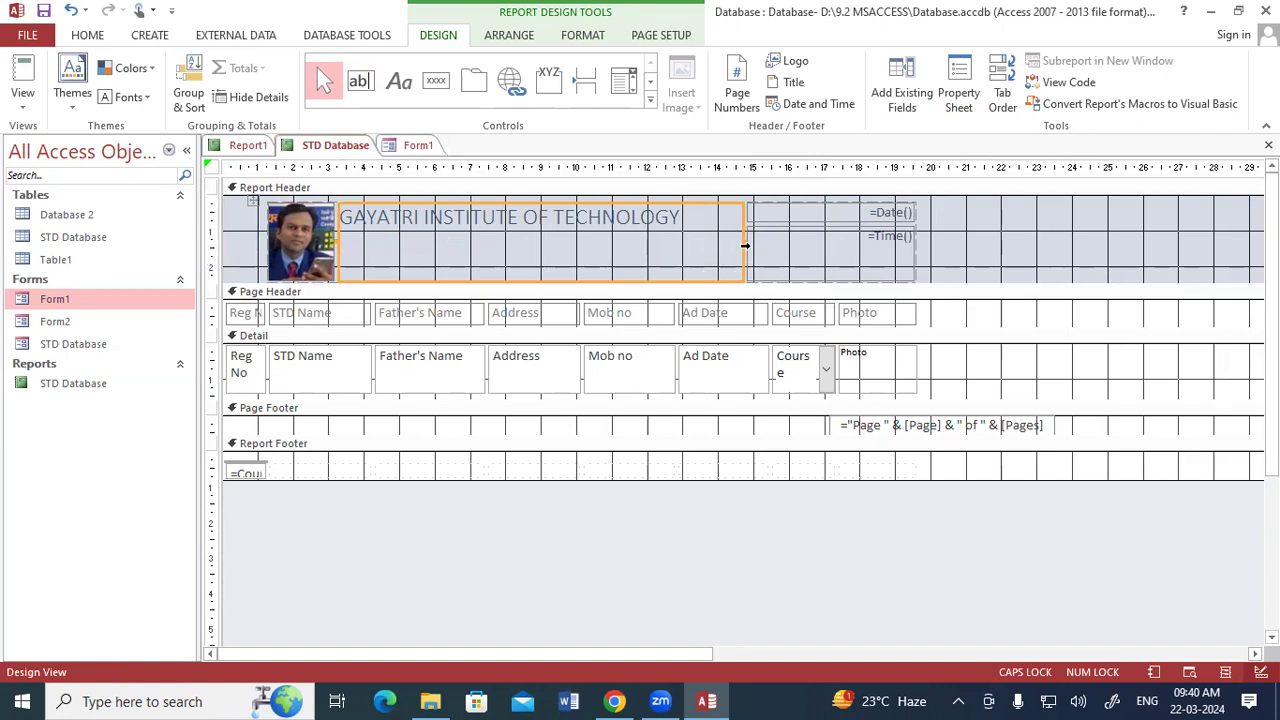
left_click_drag(746, 241, 803, 241)
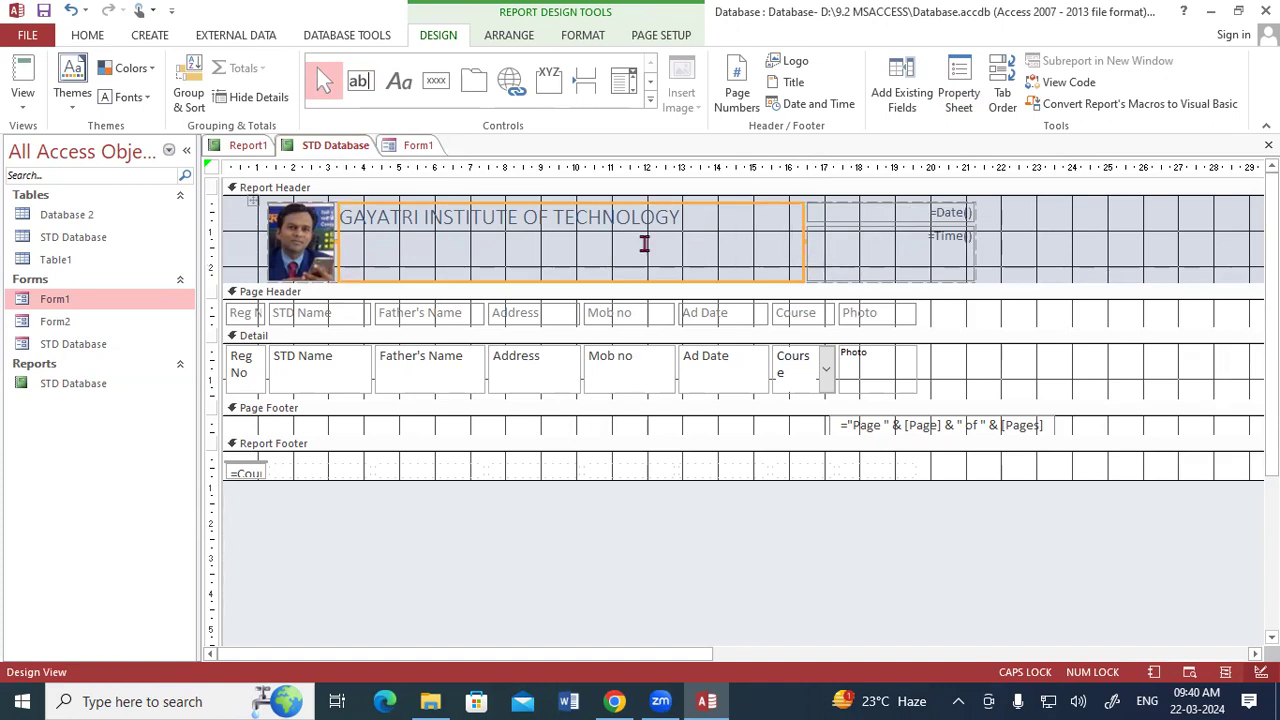
Check the STD Database report's header and student records in Report View.
right_click(334, 147)
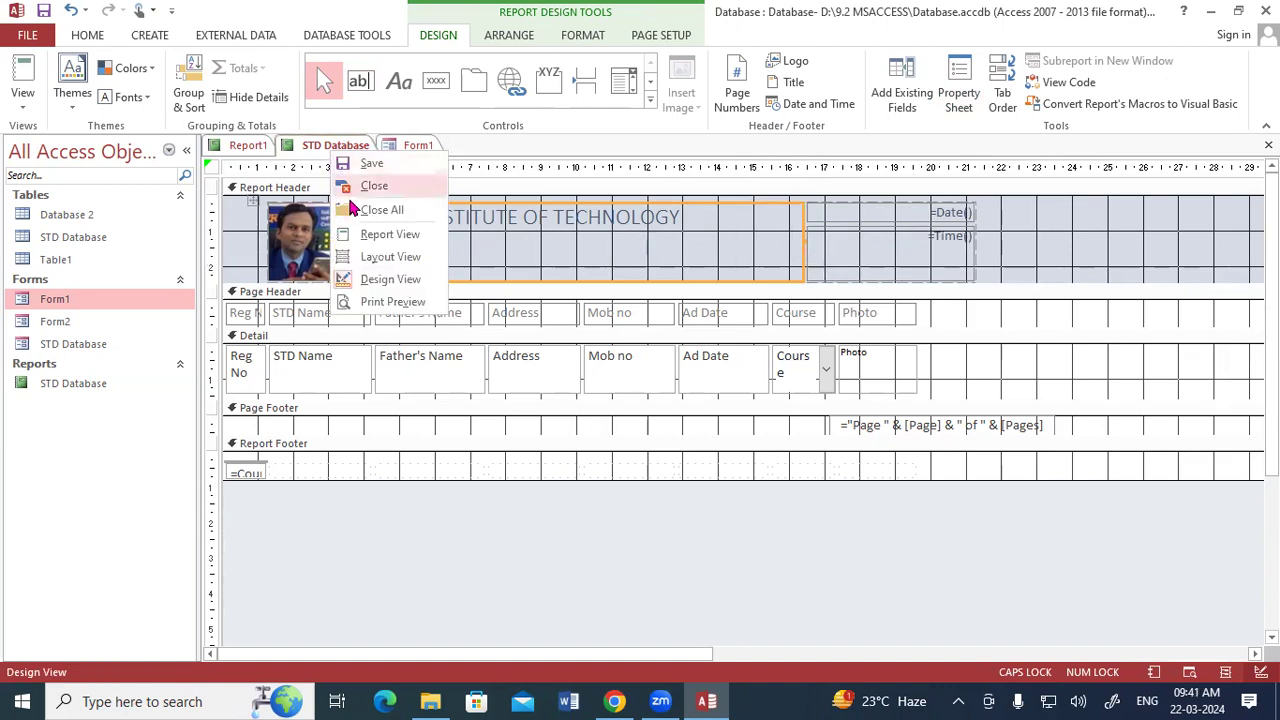
left_click(362, 233)
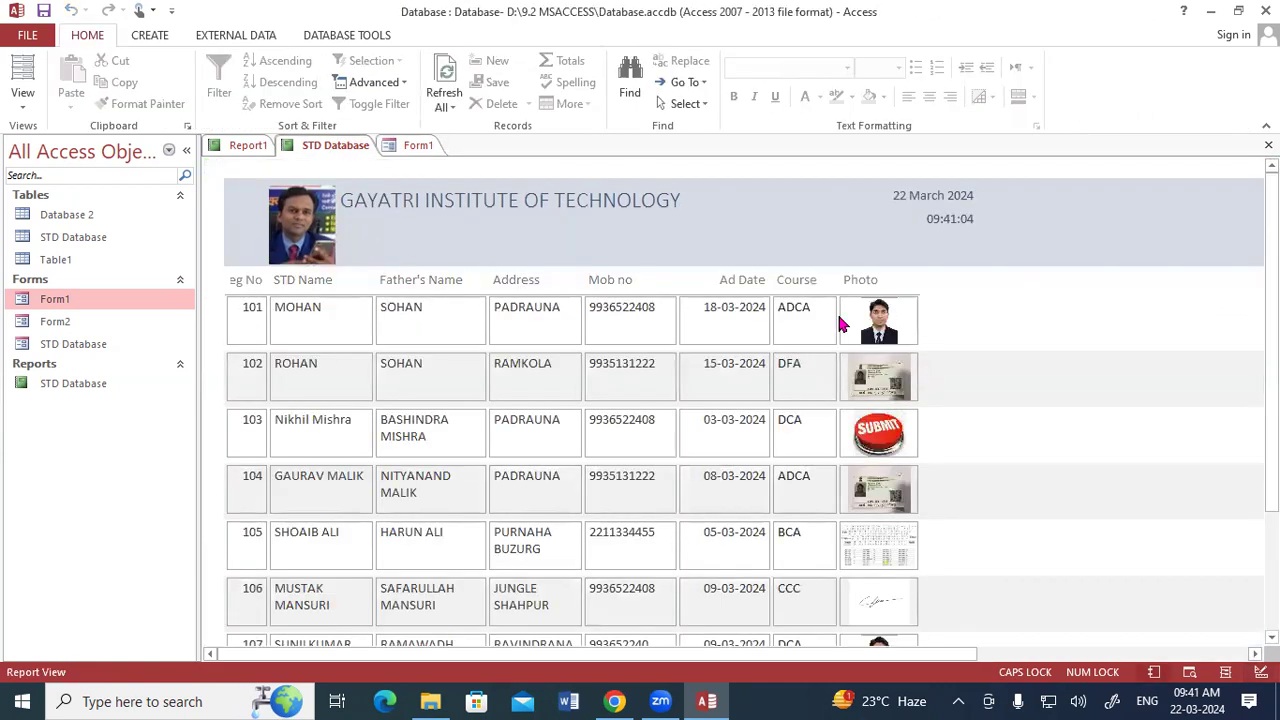
scroll(840, 323, "down", 3)
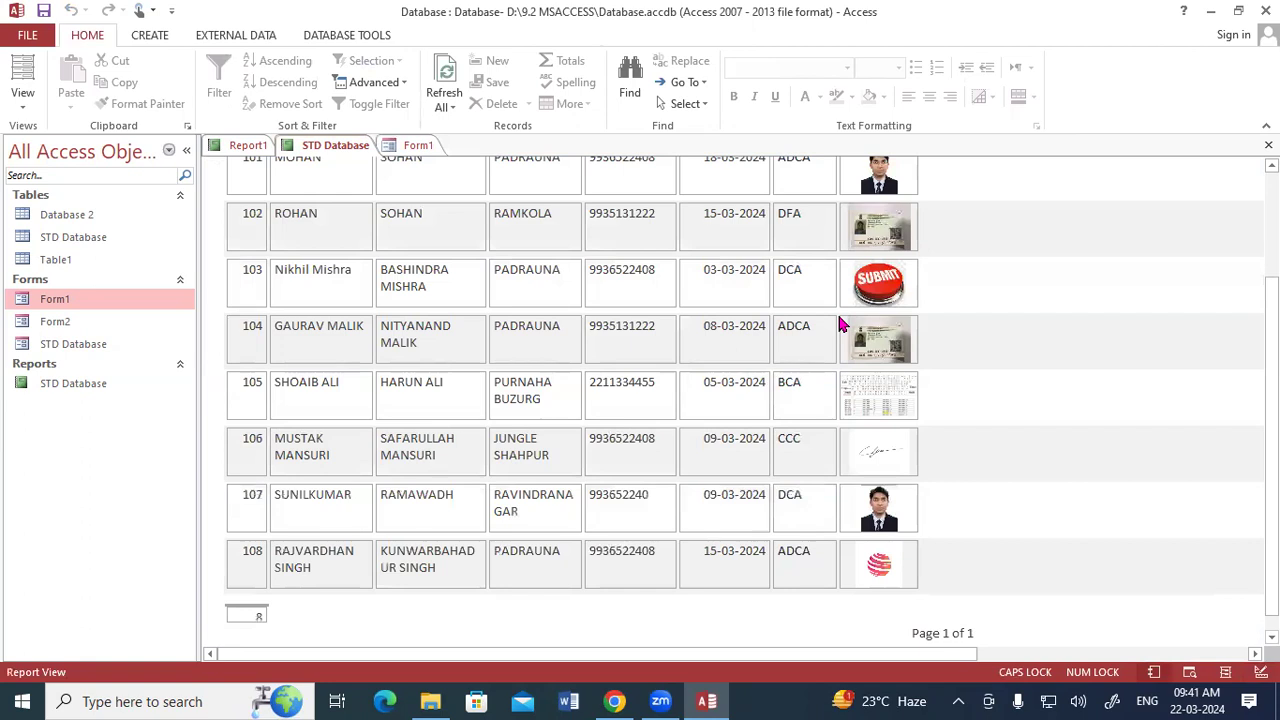
scroll(840, 323, "down", 1)
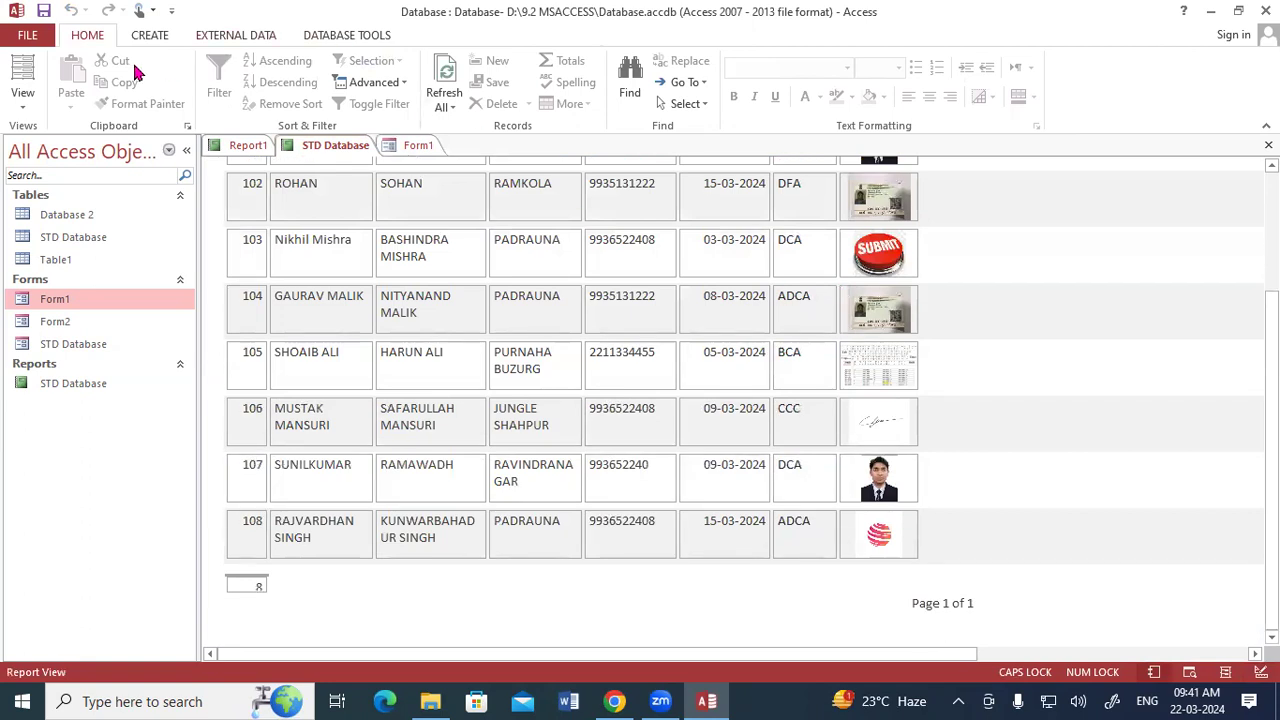
Close all open objects, saving the design changes to Report1.
right_click(299, 145)
left_click(324, 154)
right_click(321, 145)
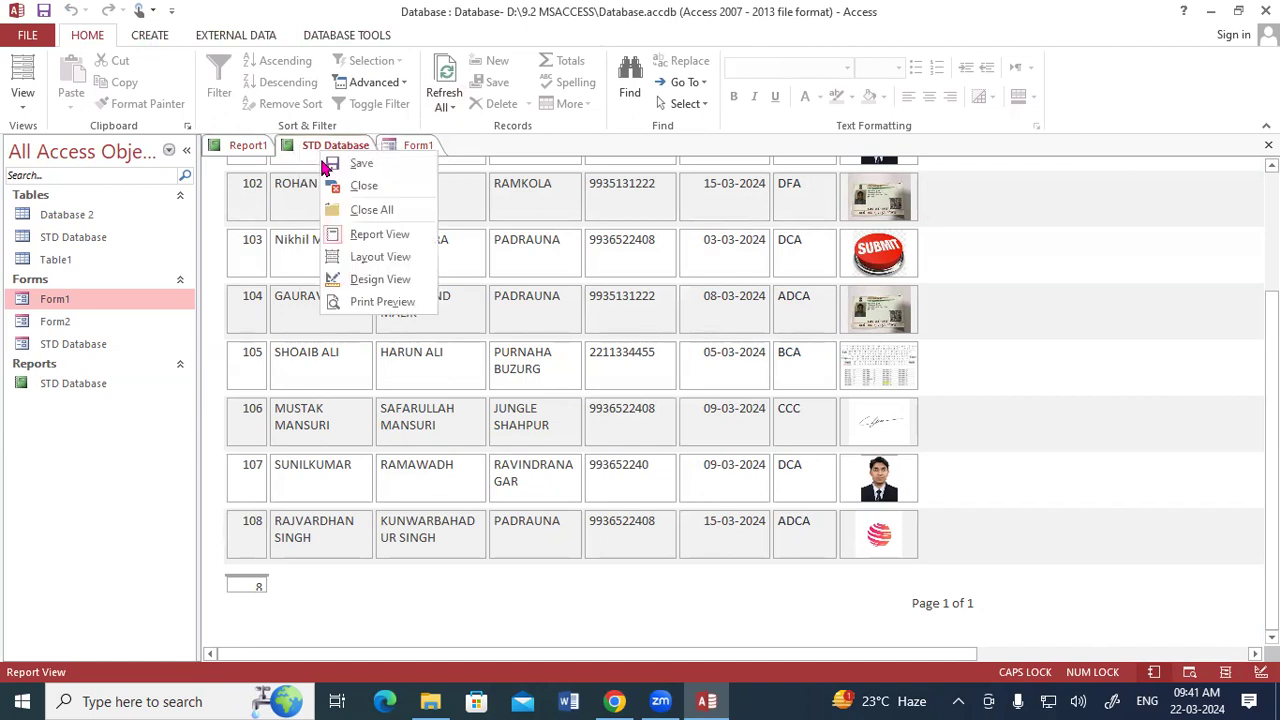
left_click(366, 212)
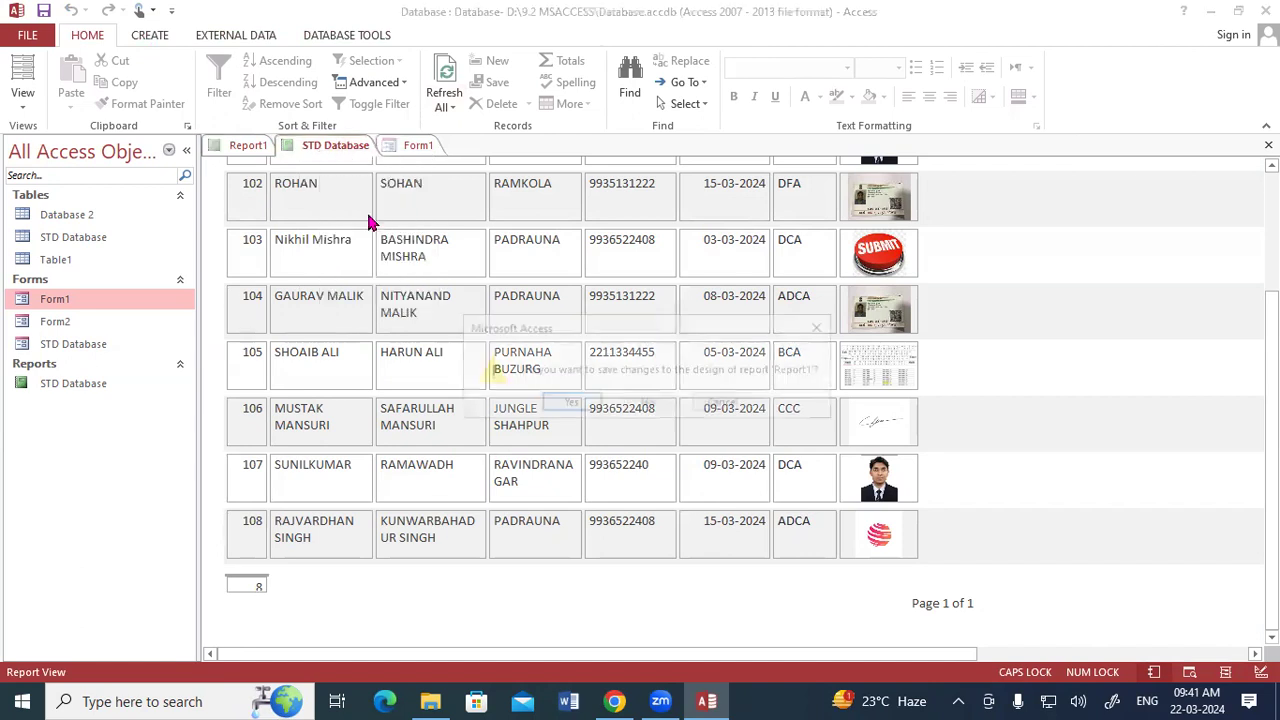
left_click(578, 400)
left_click(627, 289)
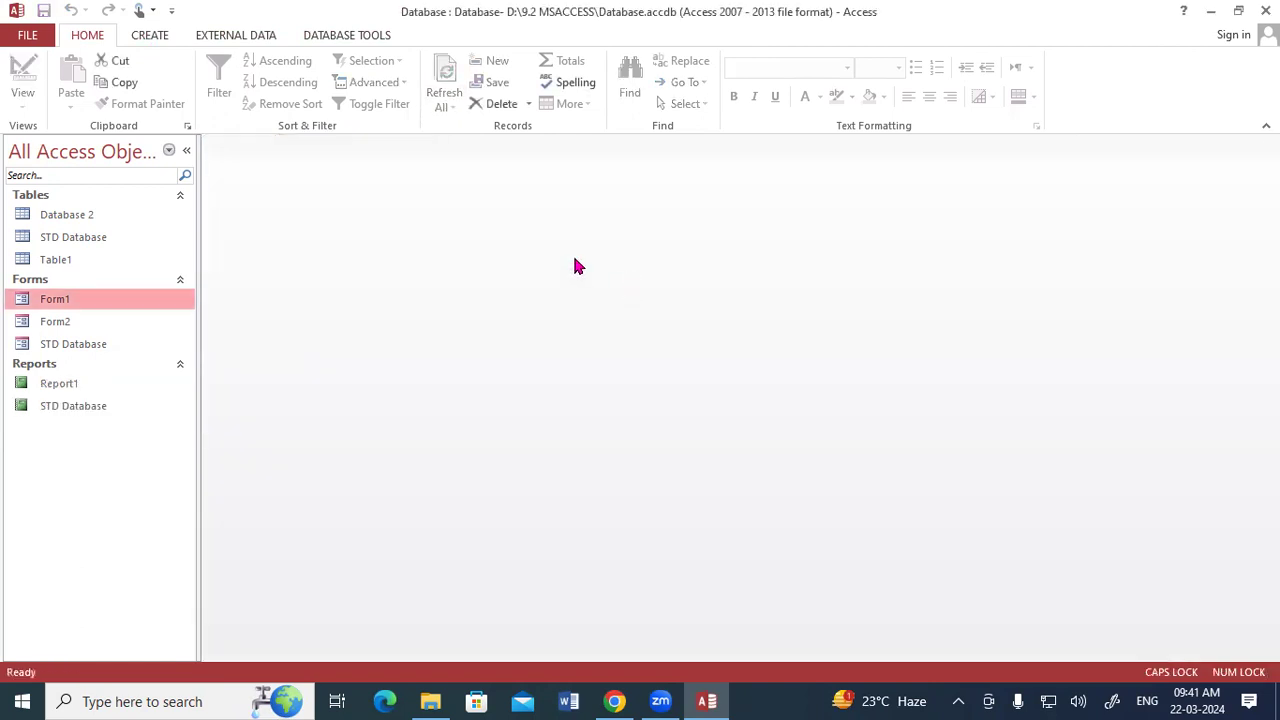
left_click(150, 36)
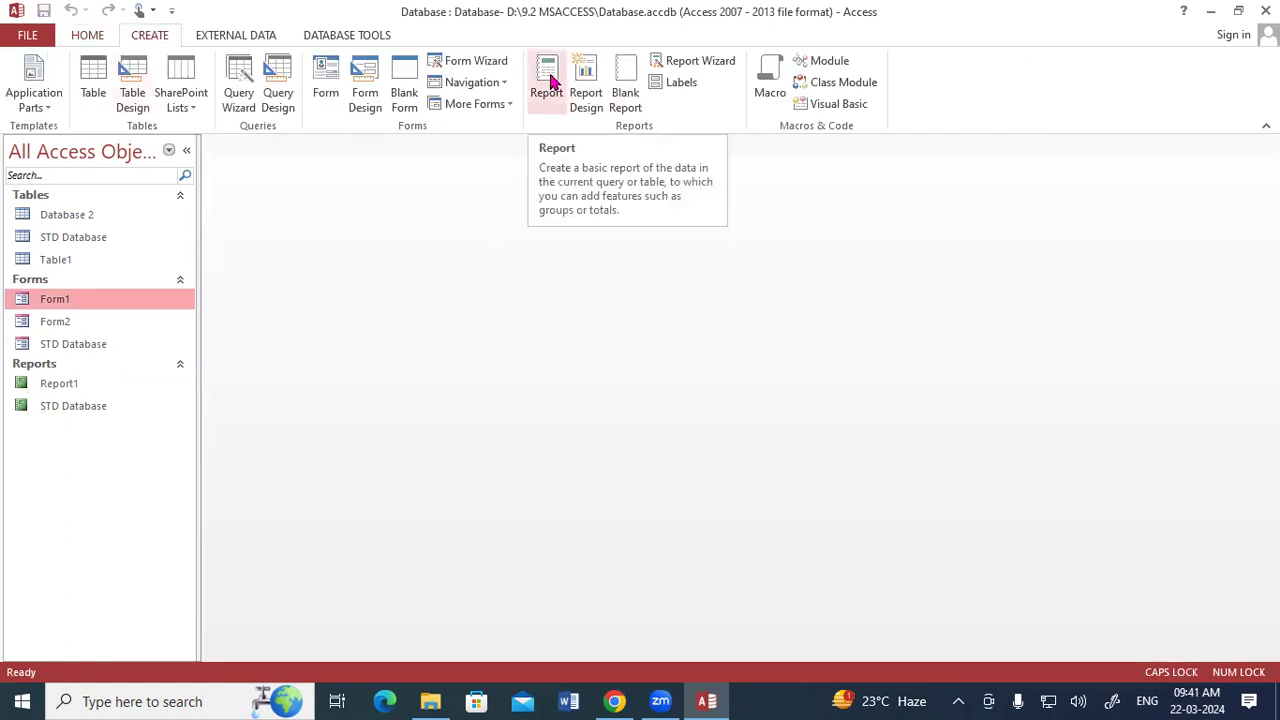
left_click(585, 80)
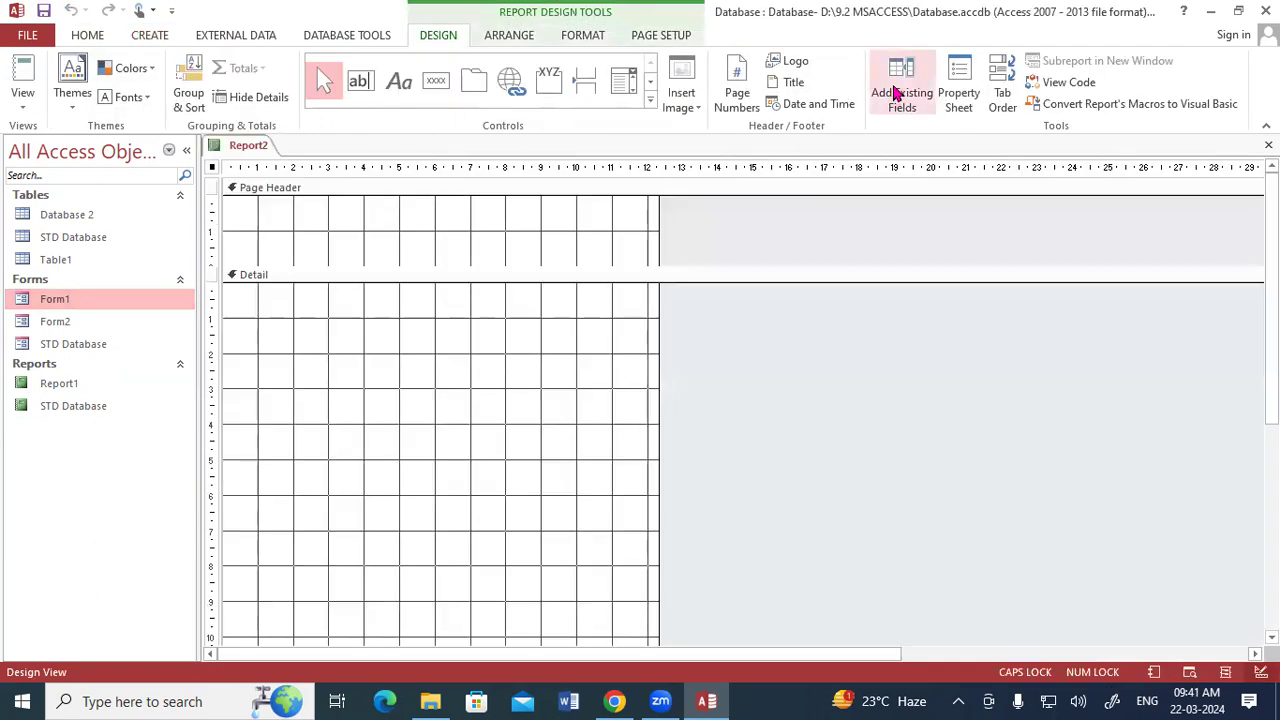
left_click(898, 94)
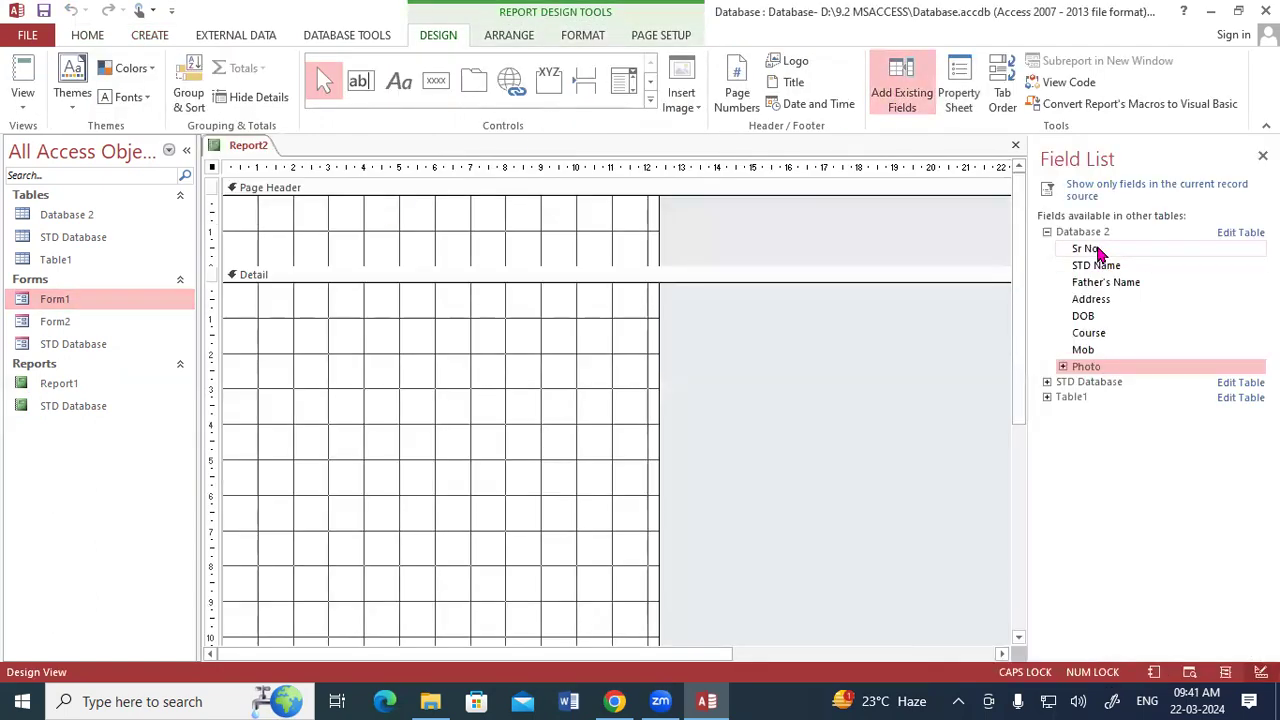
left_click(1262, 156)
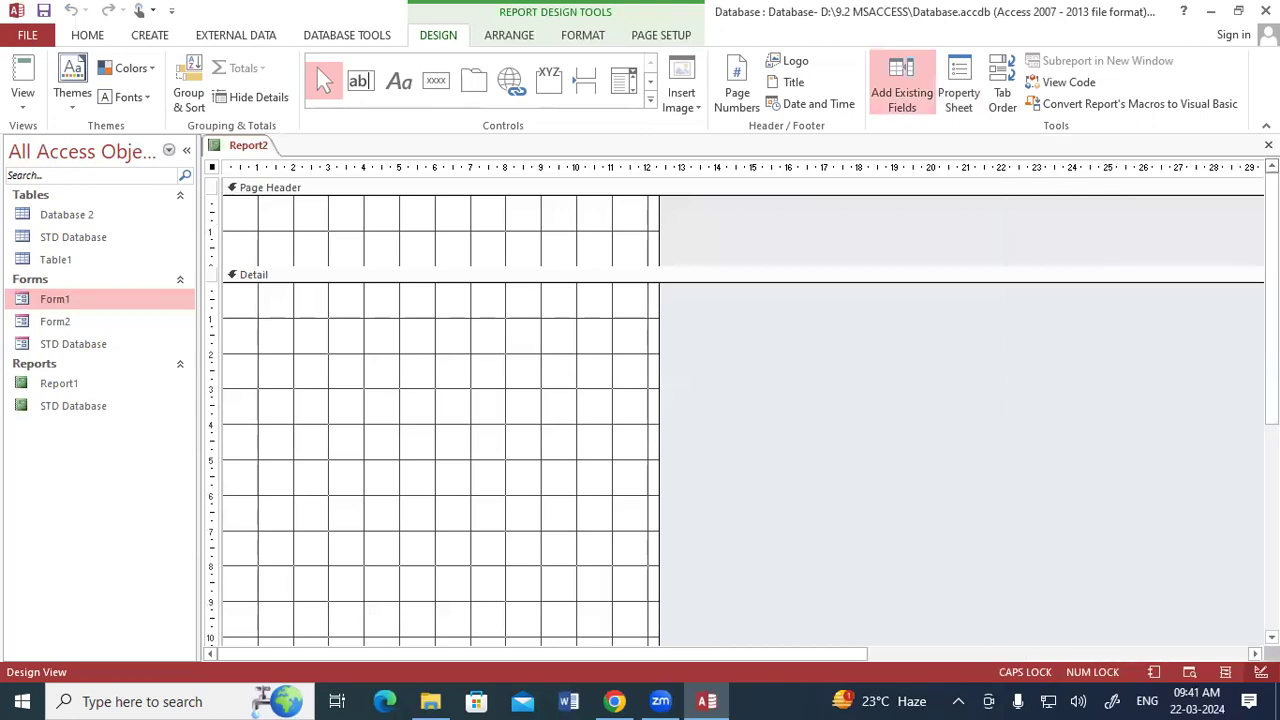
left_click(1268, 145)
Try to place the STD Database table's Reg No field on a new blank report in Design View.
left_click(165, 40)
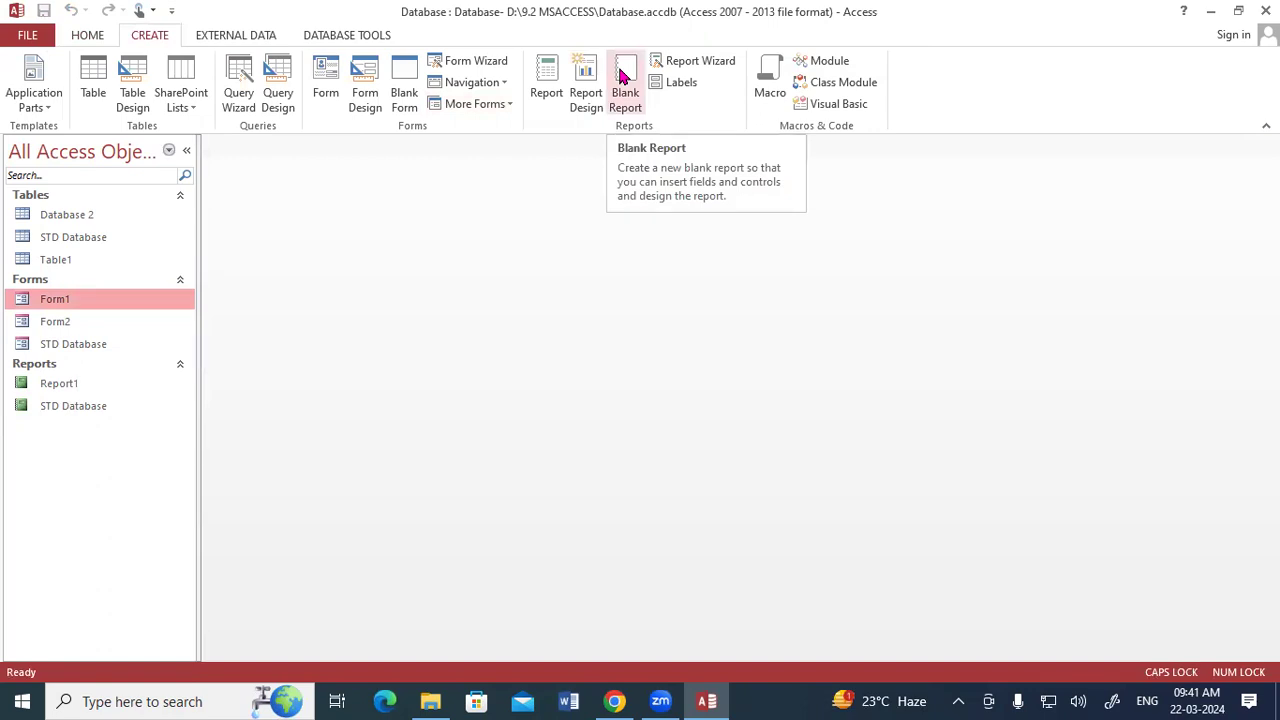
left_click(626, 105)
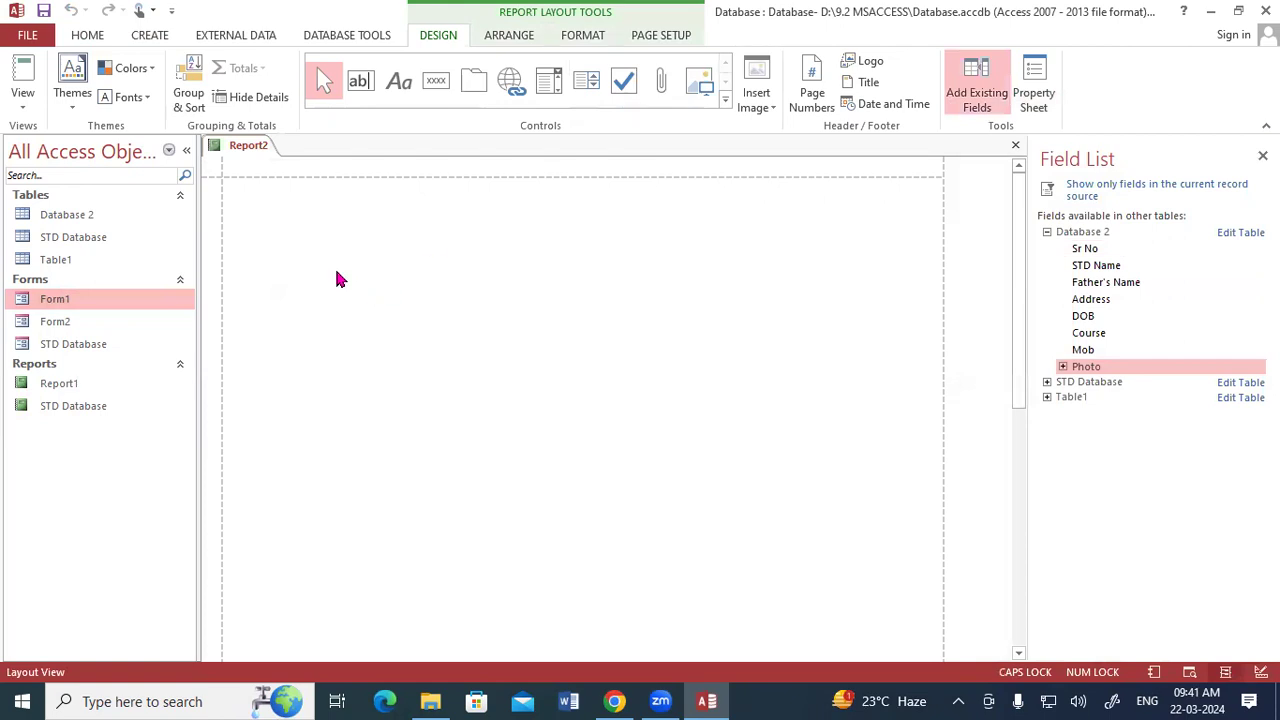
right_click(249, 147)
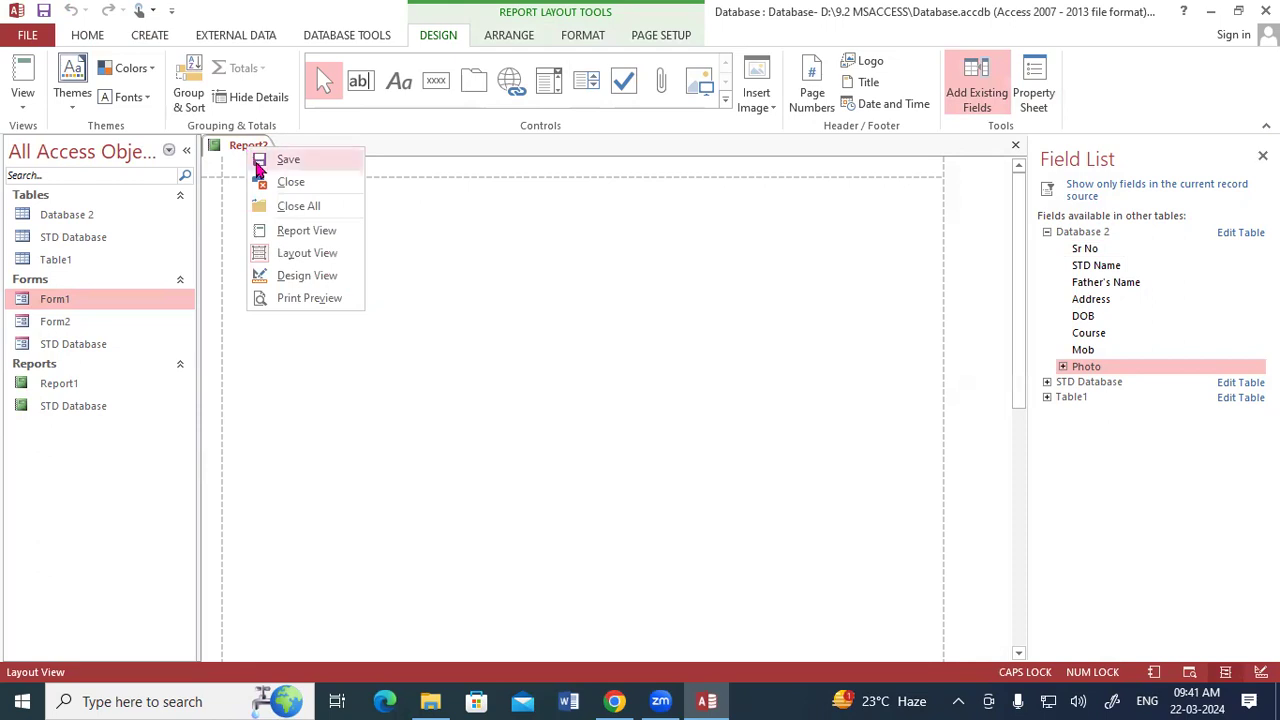
left_click(290, 276)
left_click(138, 37)
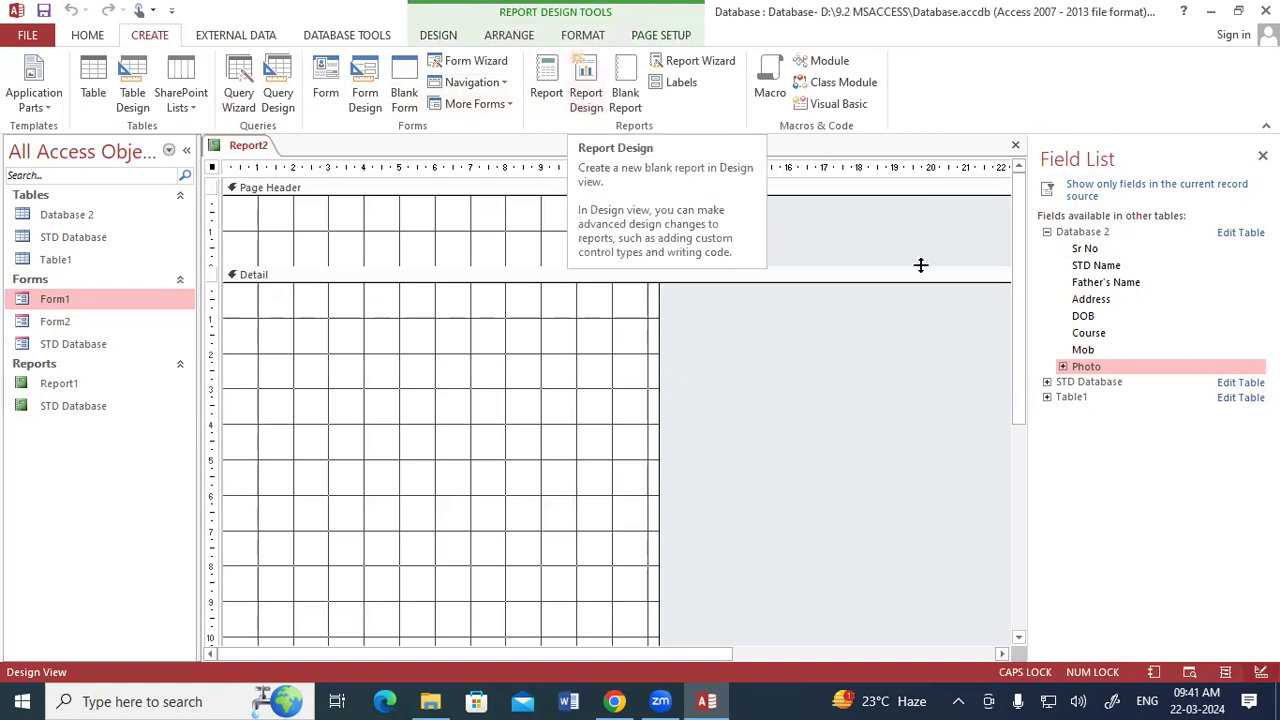
left_click(1047, 231)
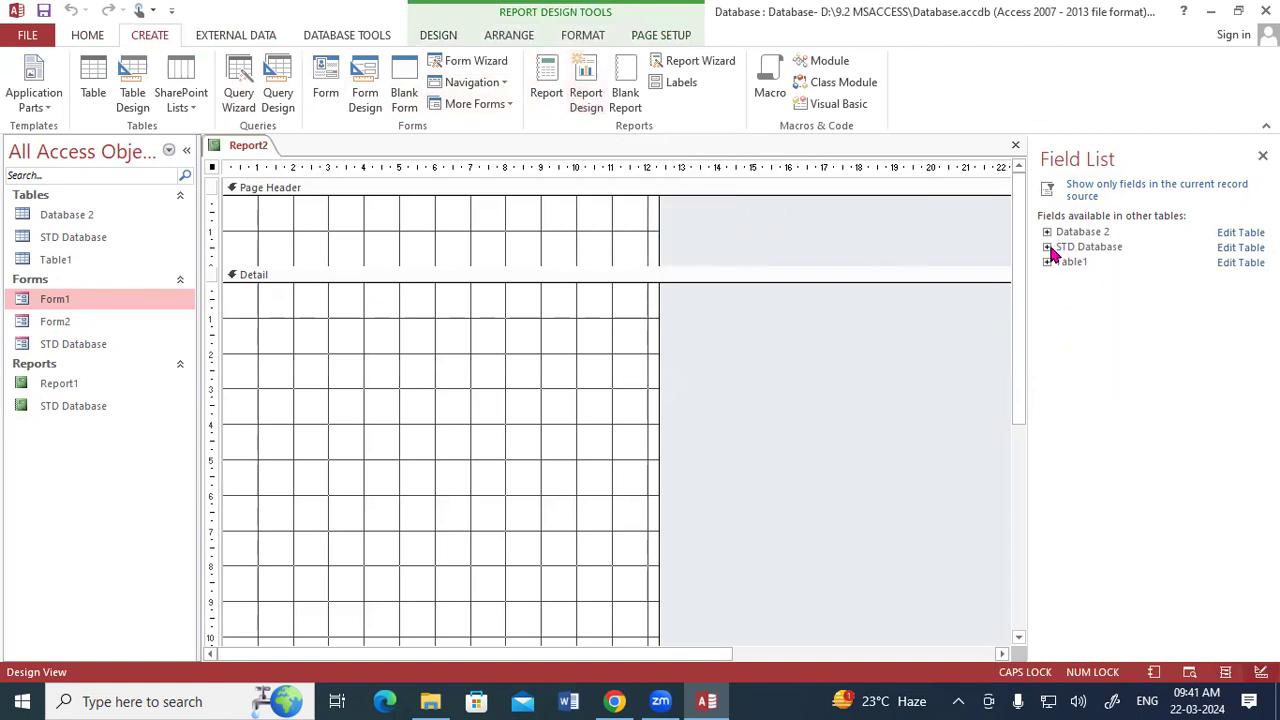
left_click(1048, 247)
left_click(1084, 264)
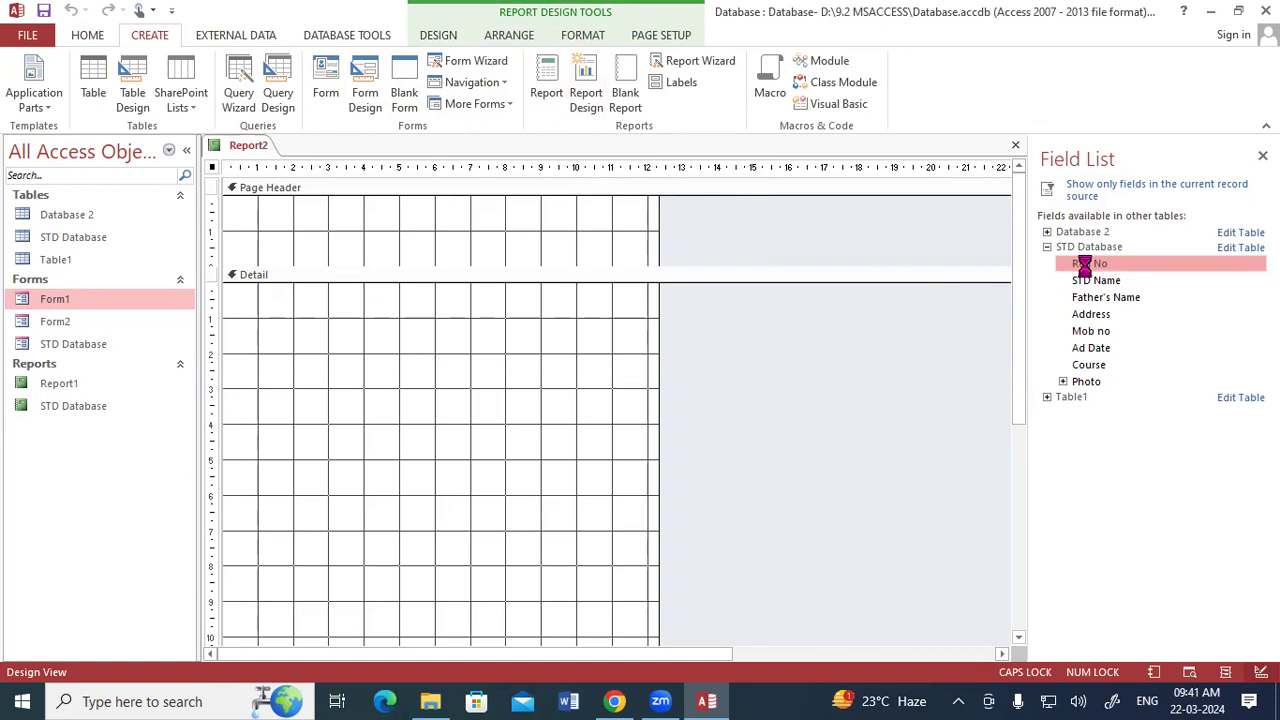
left_click_drag(1084, 264, 697, 279)
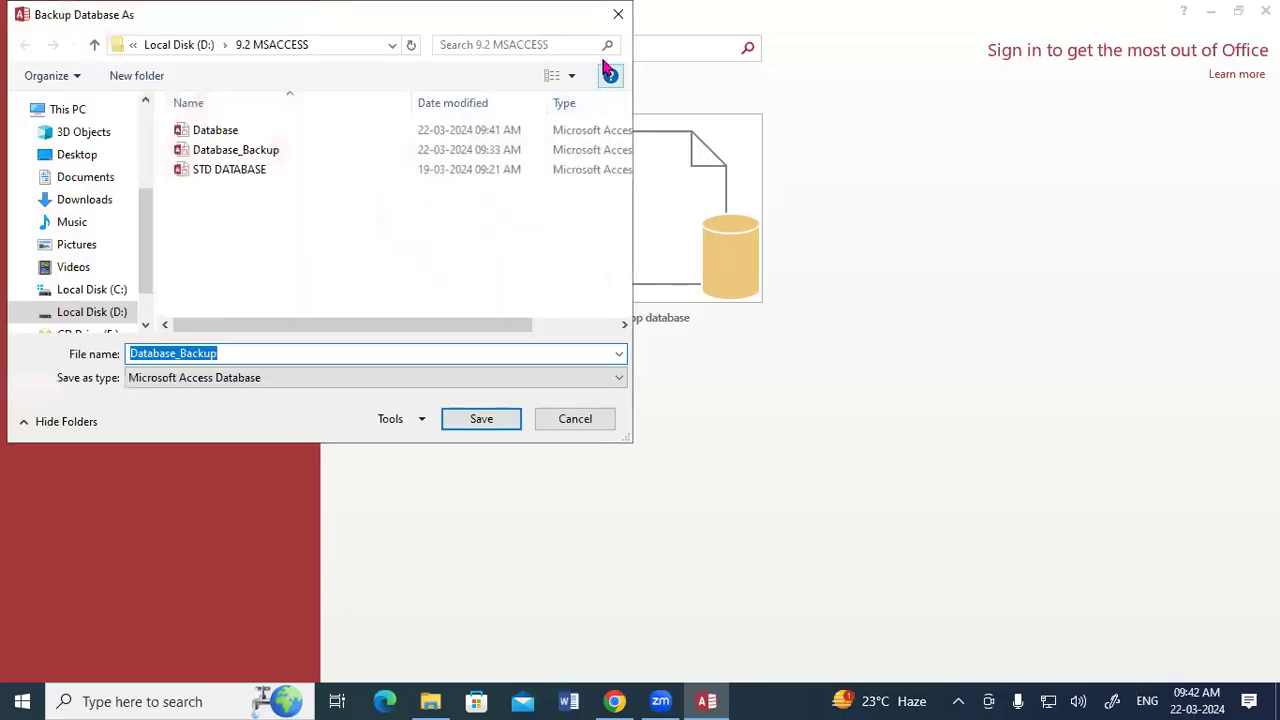
Dismiss the database backup, reopen the Database file and create a new blank report in Design View.
left_click(617, 15)
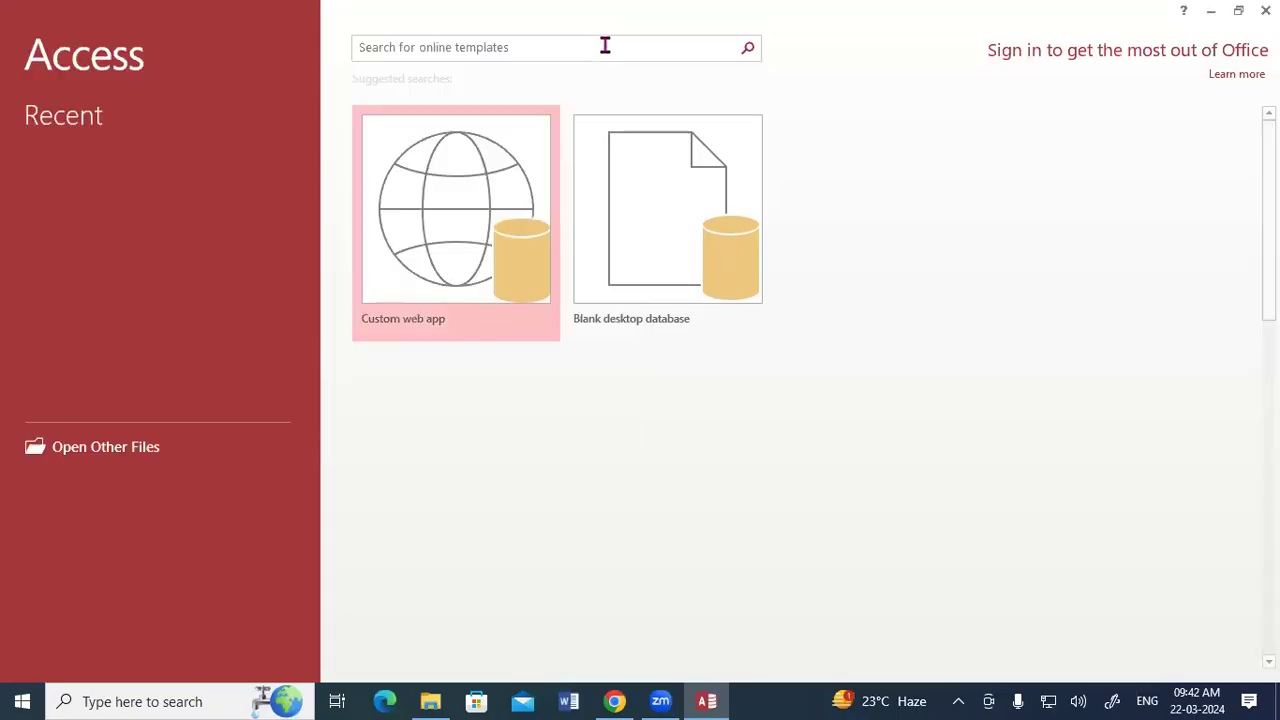
left_click(79, 158)
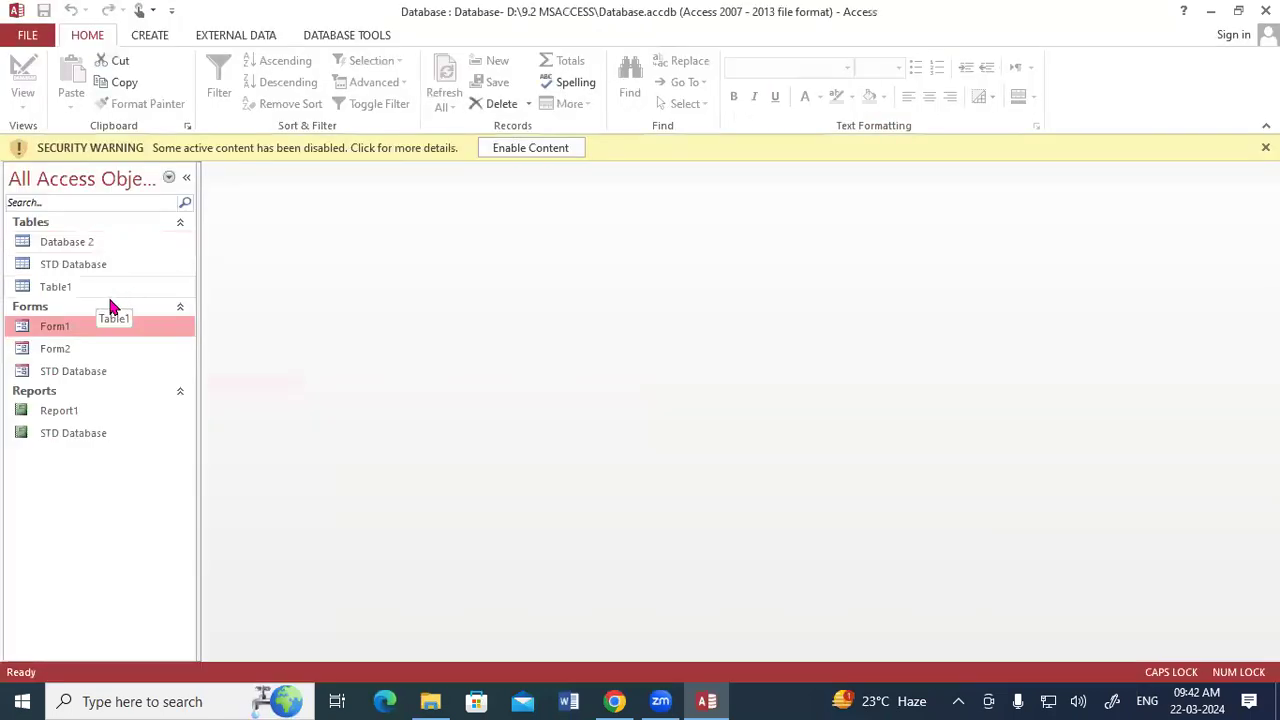
left_click(150, 37)
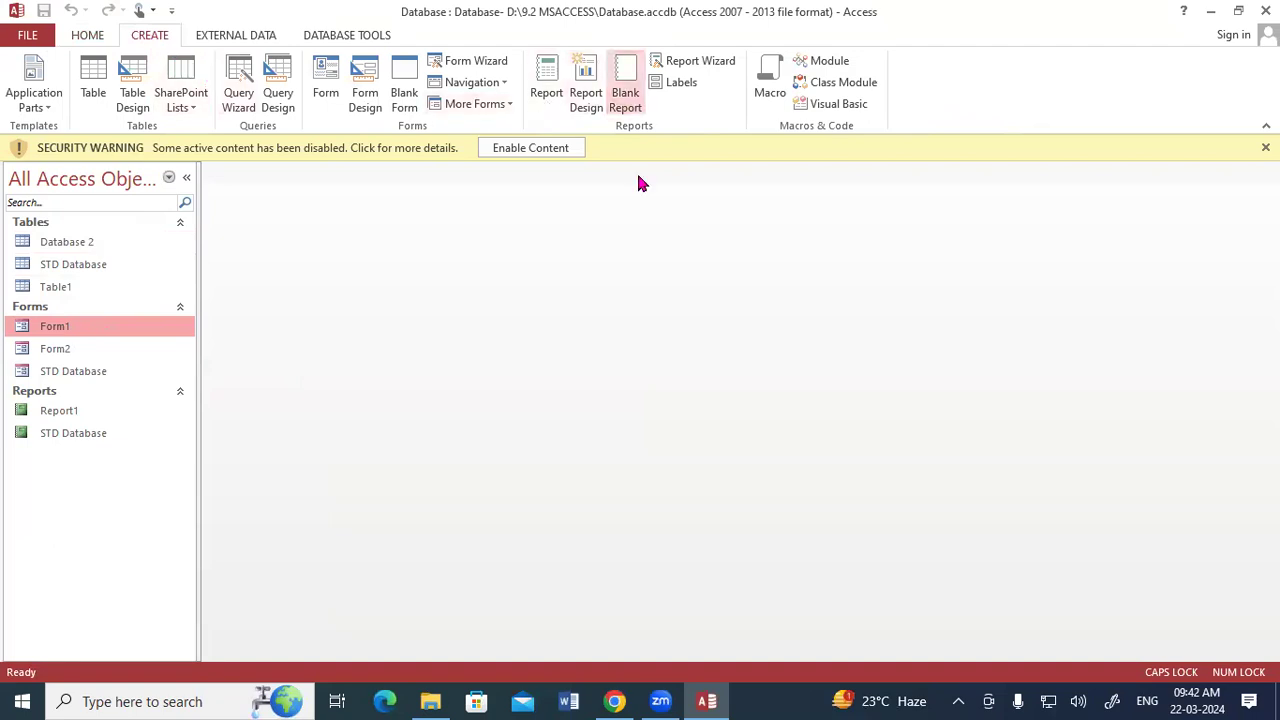
right_click(255, 173)
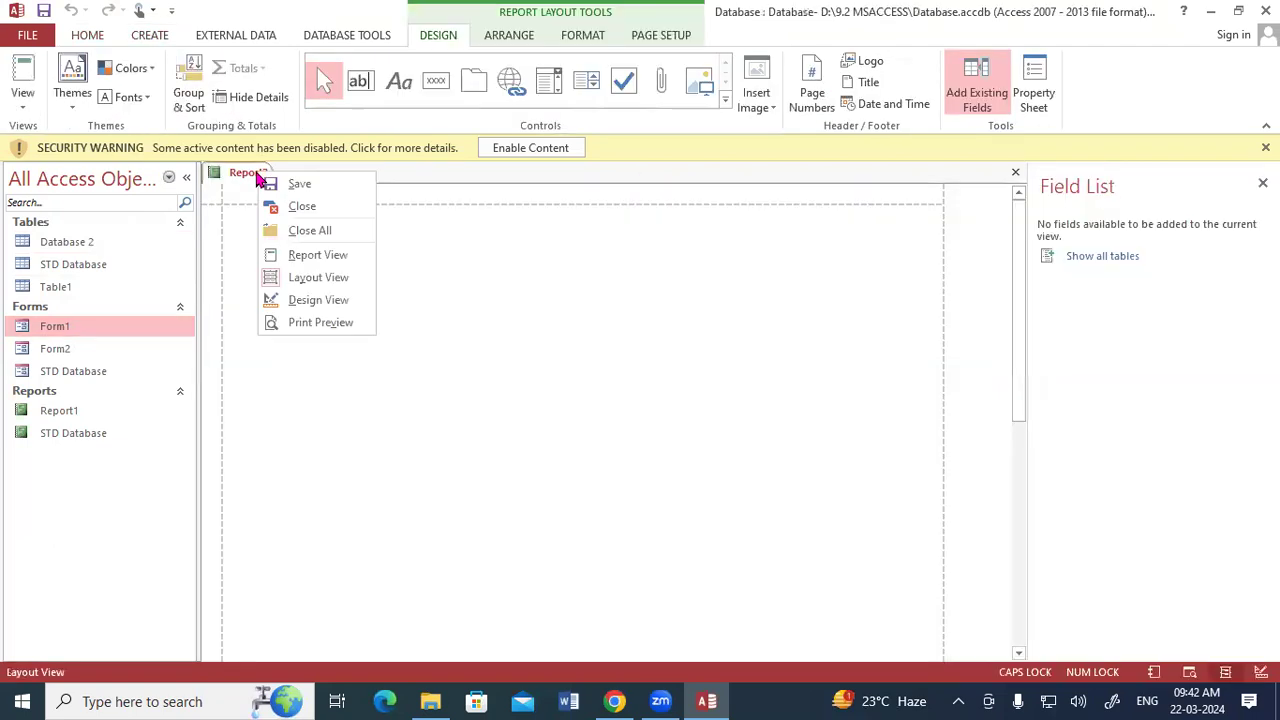
left_click(310, 301)
Add the STD Database table's Reg No, Father's Name, Address, Mob no, Ad Date, Course and Photo fields to the Detail section.
left_click(1101, 257)
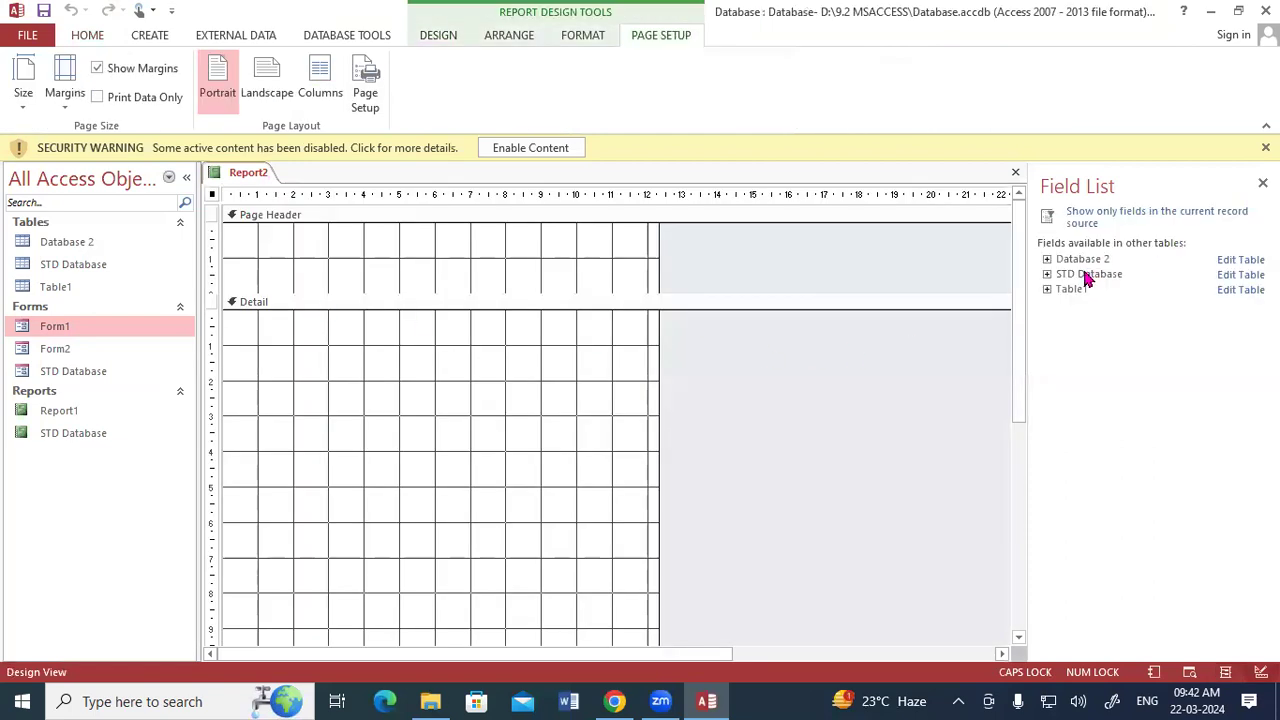
left_click(1048, 275)
double_click(1082, 290)
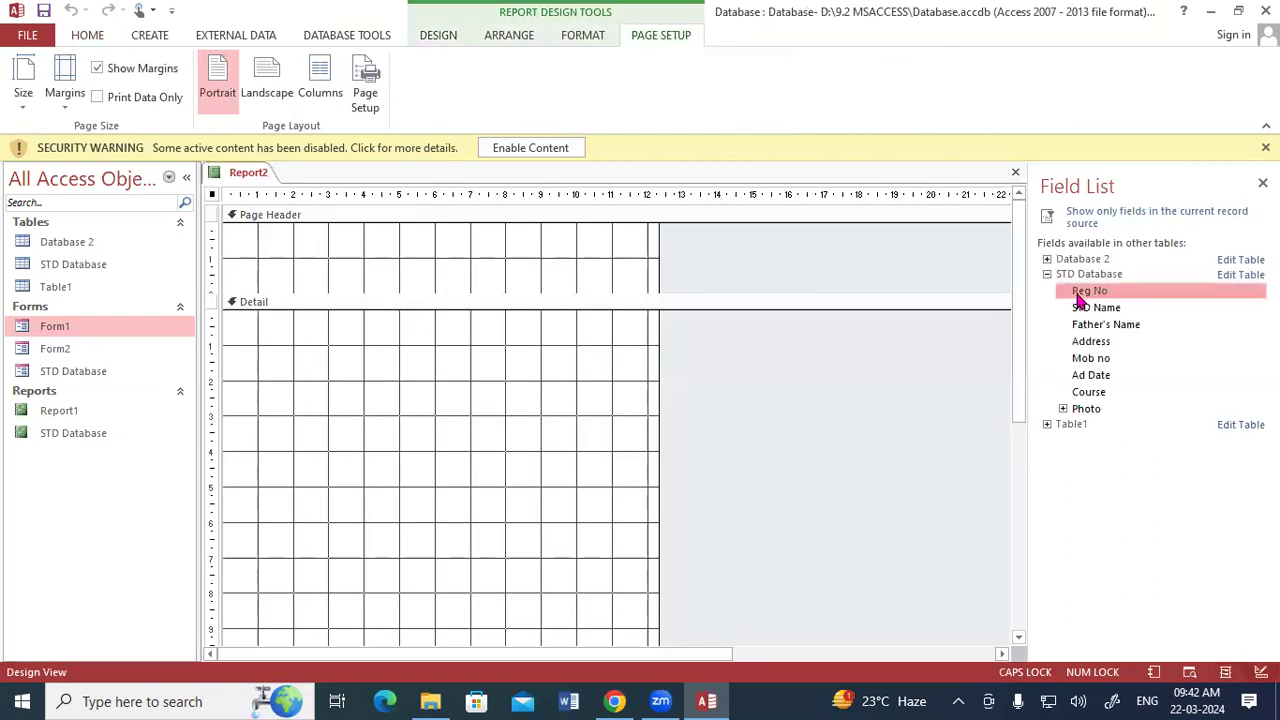
double_click(1087, 311)
double_click(1087, 328)
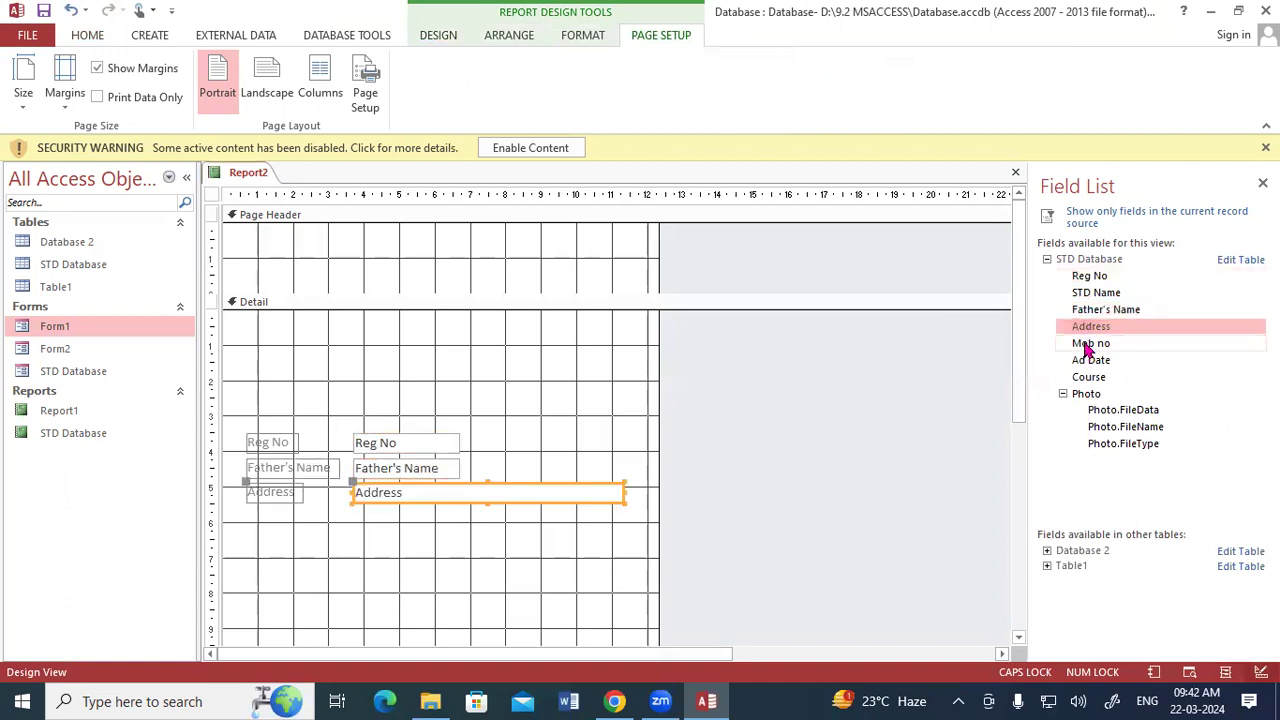
double_click(1087, 344)
double_click(1087, 362)
double_click(1087, 379)
double_click(1086, 396)
Move the Reg No, Father's Name and Address fields up to the start of the Detail section, spacing them evenly one below another.
left_click(390, 440)
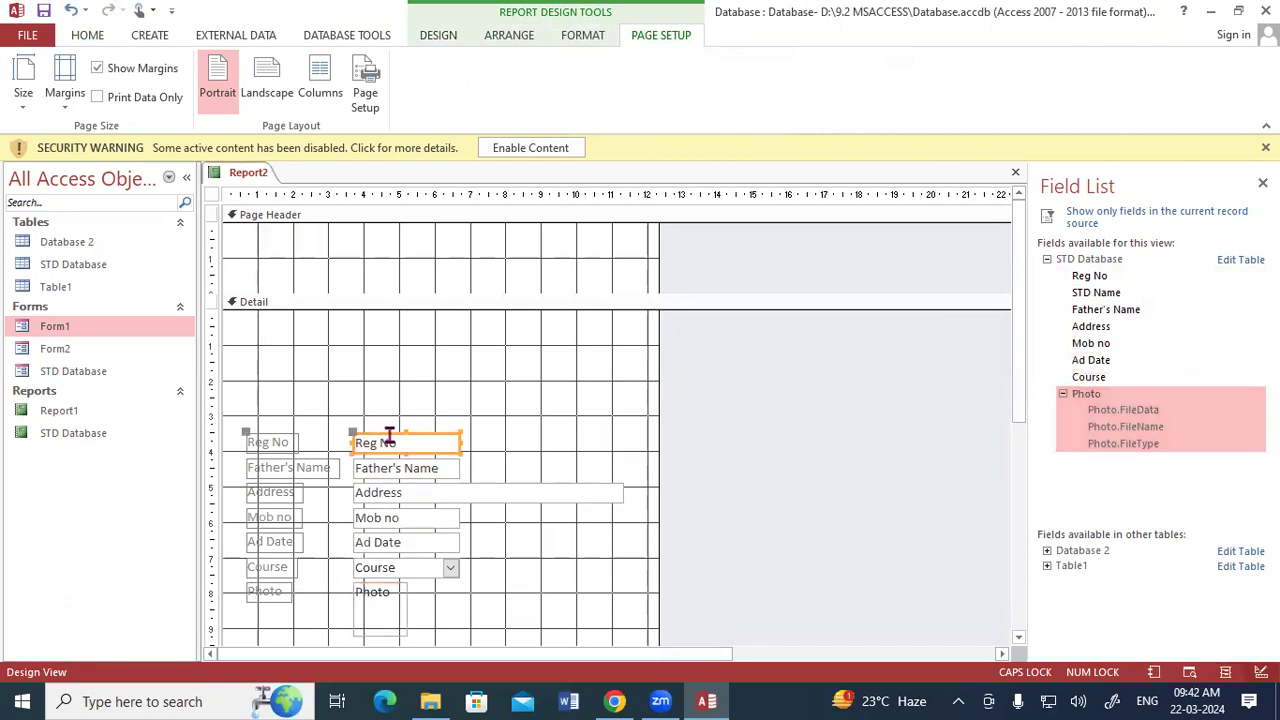
left_click_drag(395, 437, 406, 320)
left_click(388, 462)
left_click_drag(387, 457, 404, 360)
left_click(393, 485)
left_click_drag(391, 481, 404, 392)
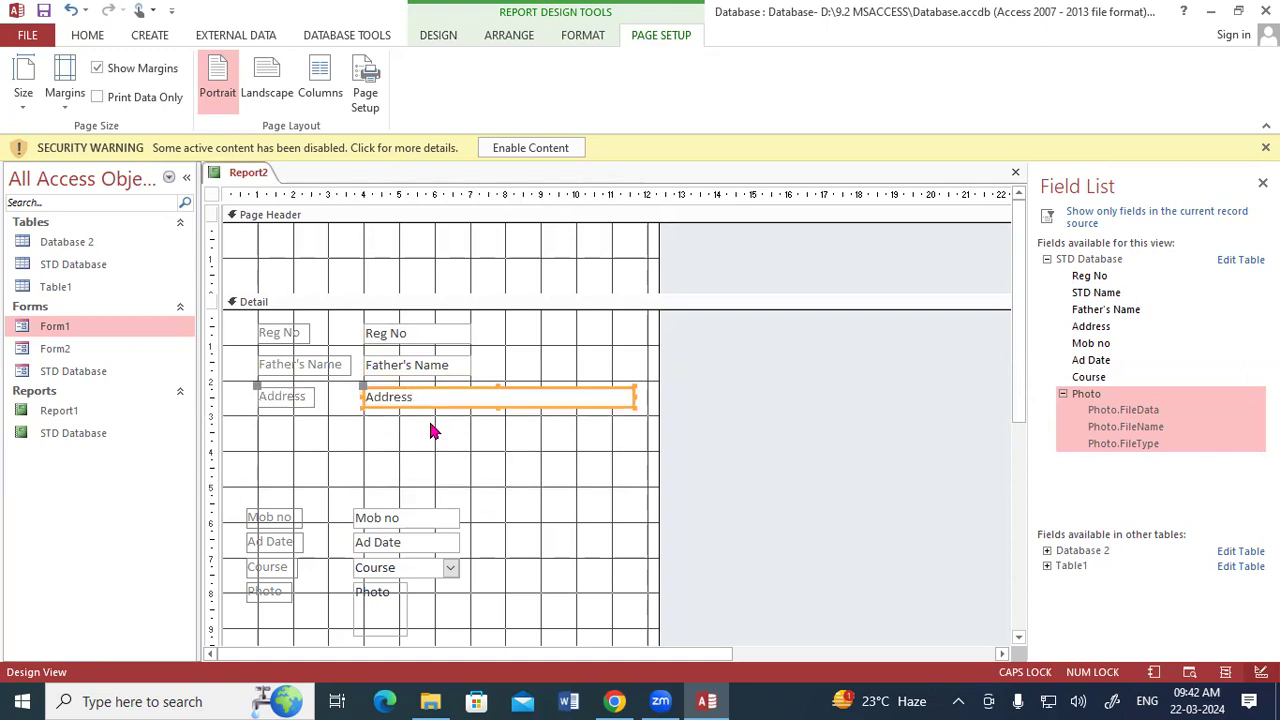
Move the Mob no, Ad Date, Course and Photo fields up in order beneath Address, aligned with the fields above.
left_click_drag(391, 517, 398, 420)
left_click(403, 540)
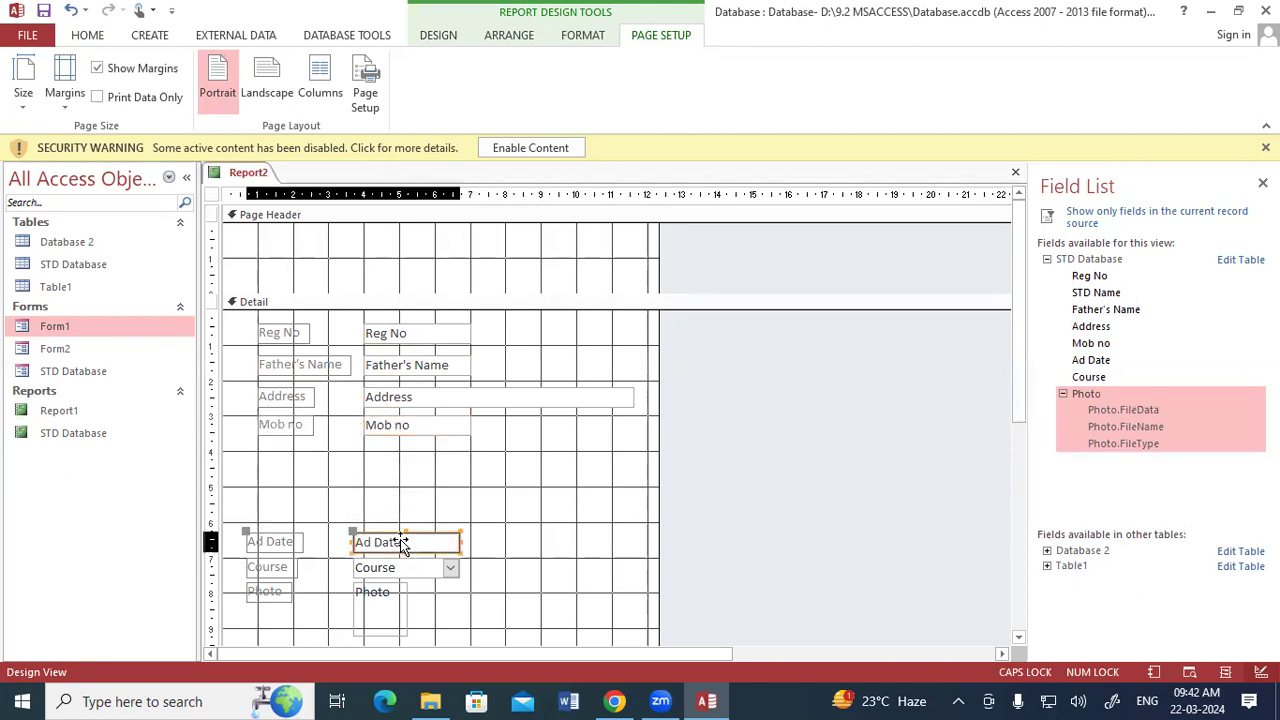
left_click_drag(417, 527, 428, 450)
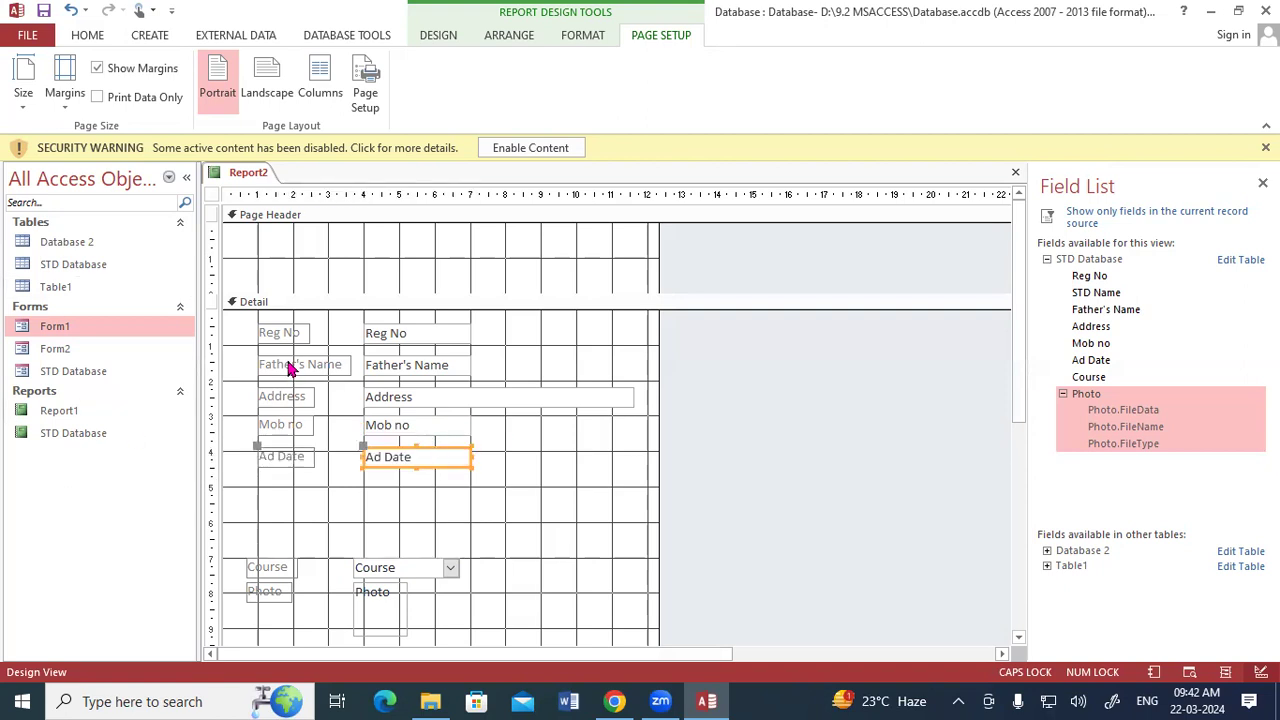
left_click(390, 562)
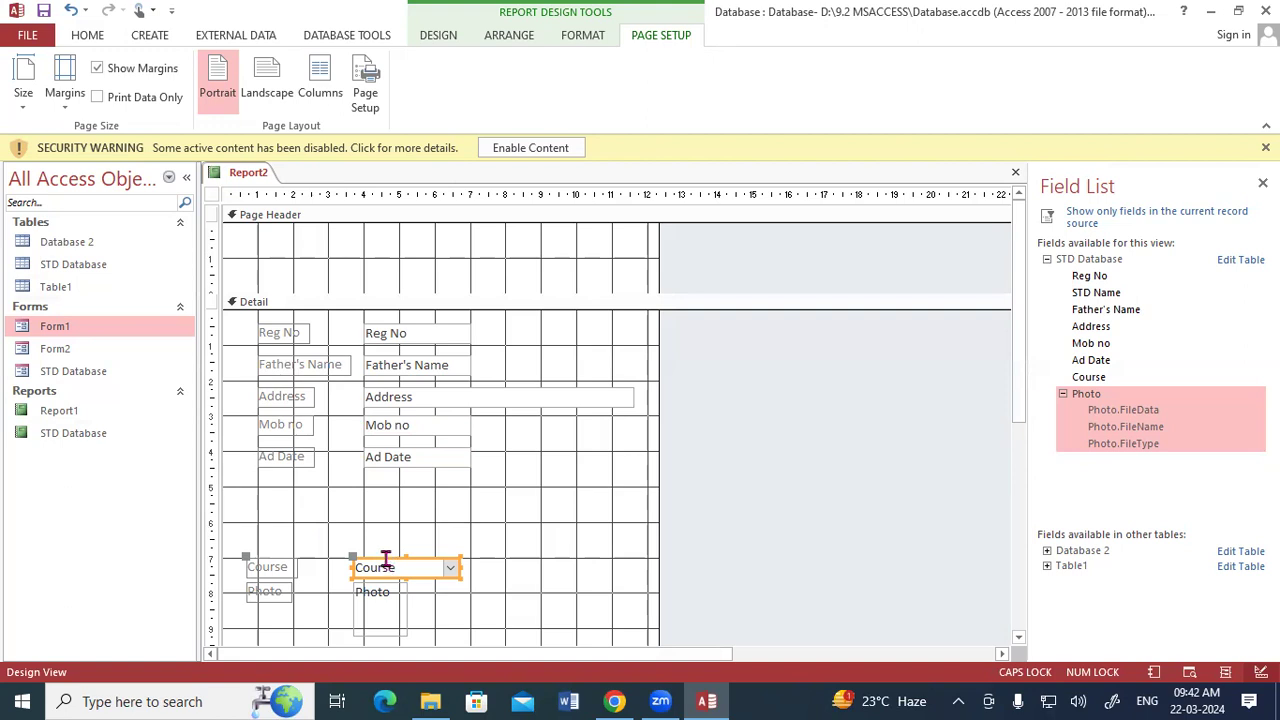
left_click_drag(383, 562, 393, 487)
left_click(387, 583)
left_click_drag(385, 582, 399, 512)
left_click(455, 547)
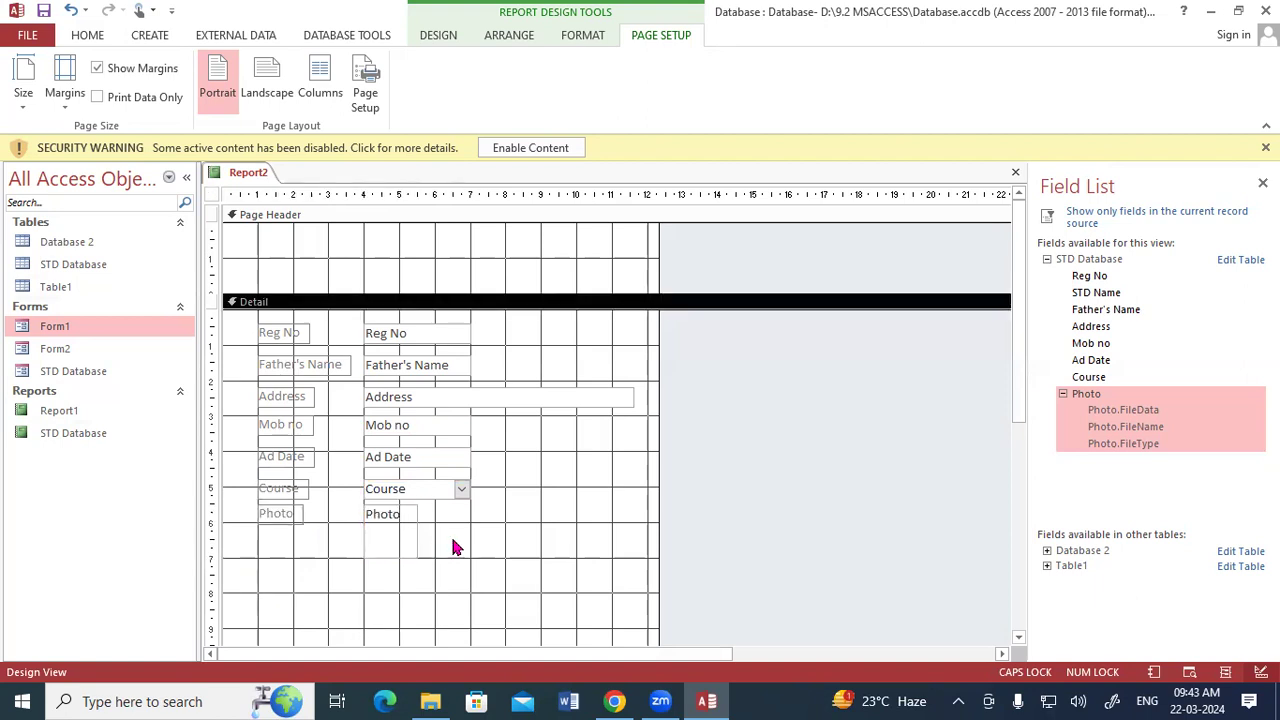
Display the new report in Report View and look through its student records.
right_click(256, 176)
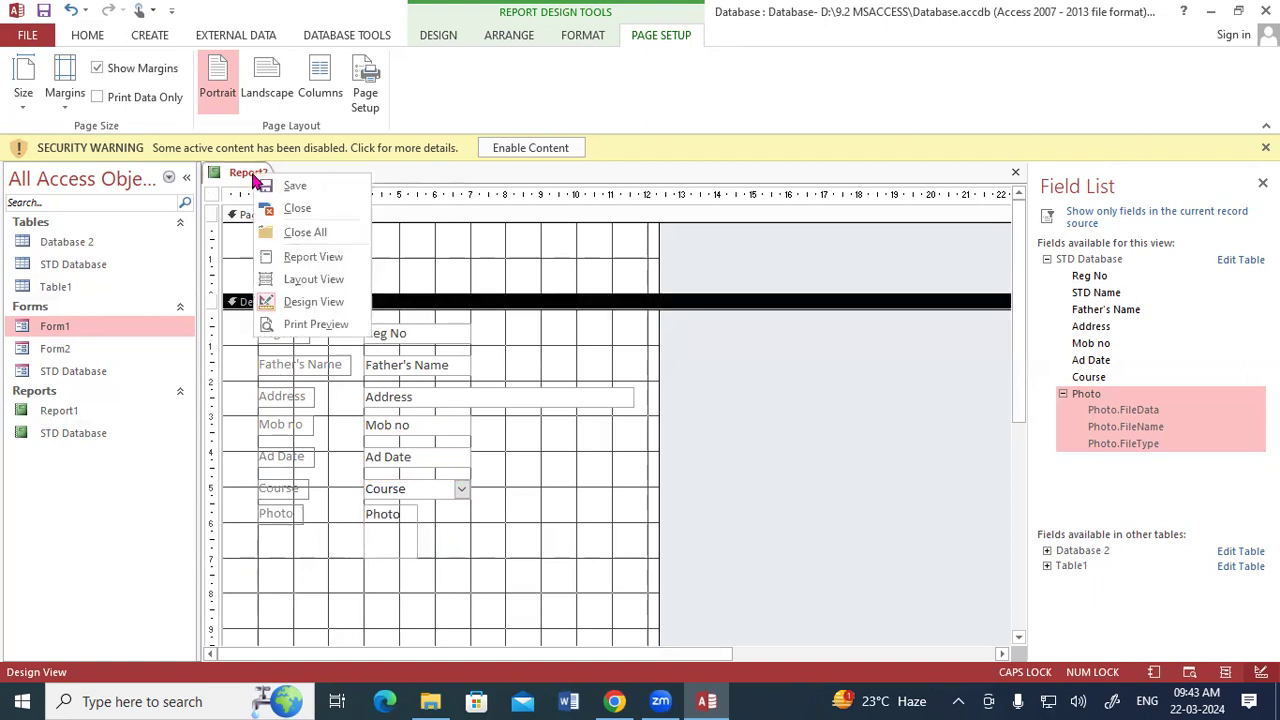
left_click(290, 259)
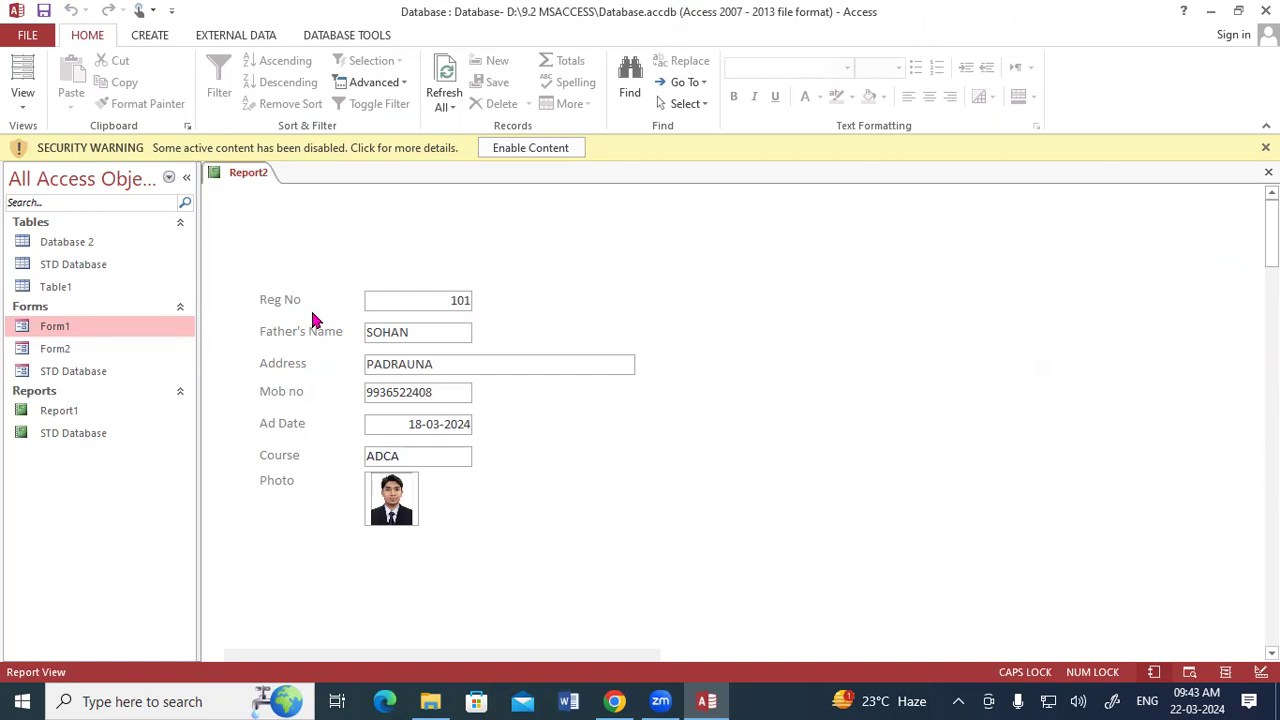
scroll(312, 320, "down", 3)
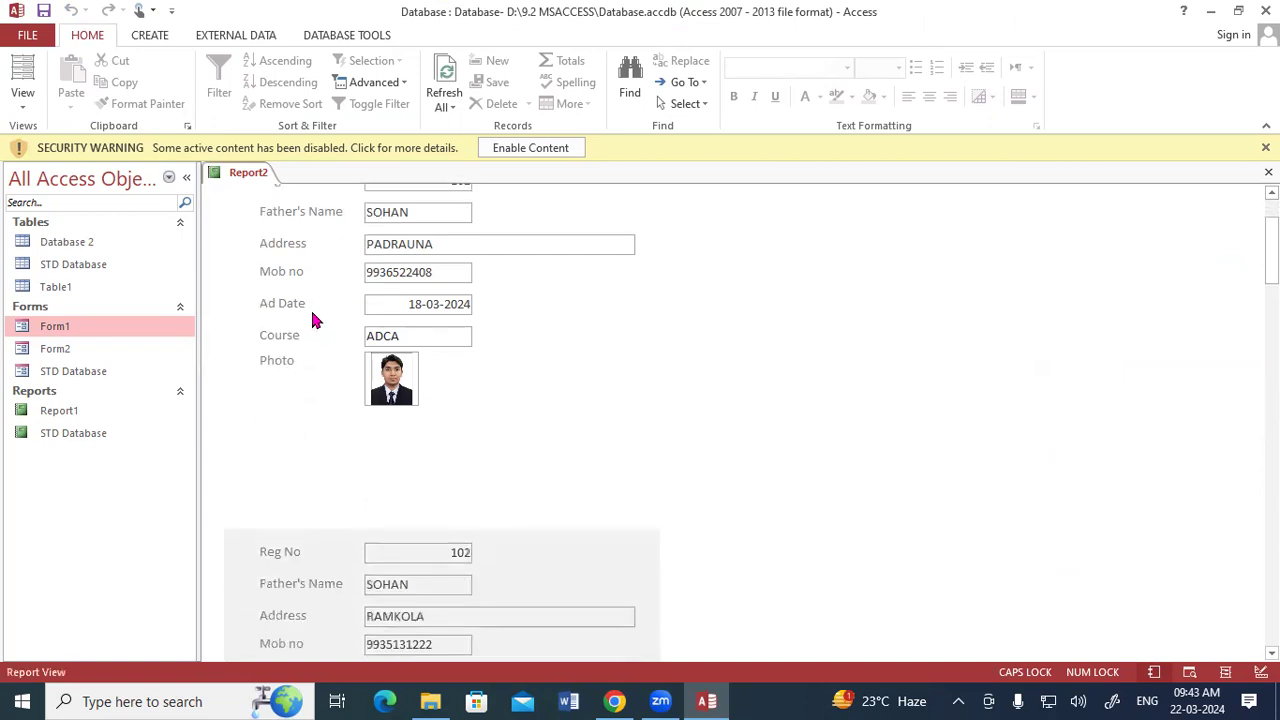
scroll(312, 320, "down", 4)
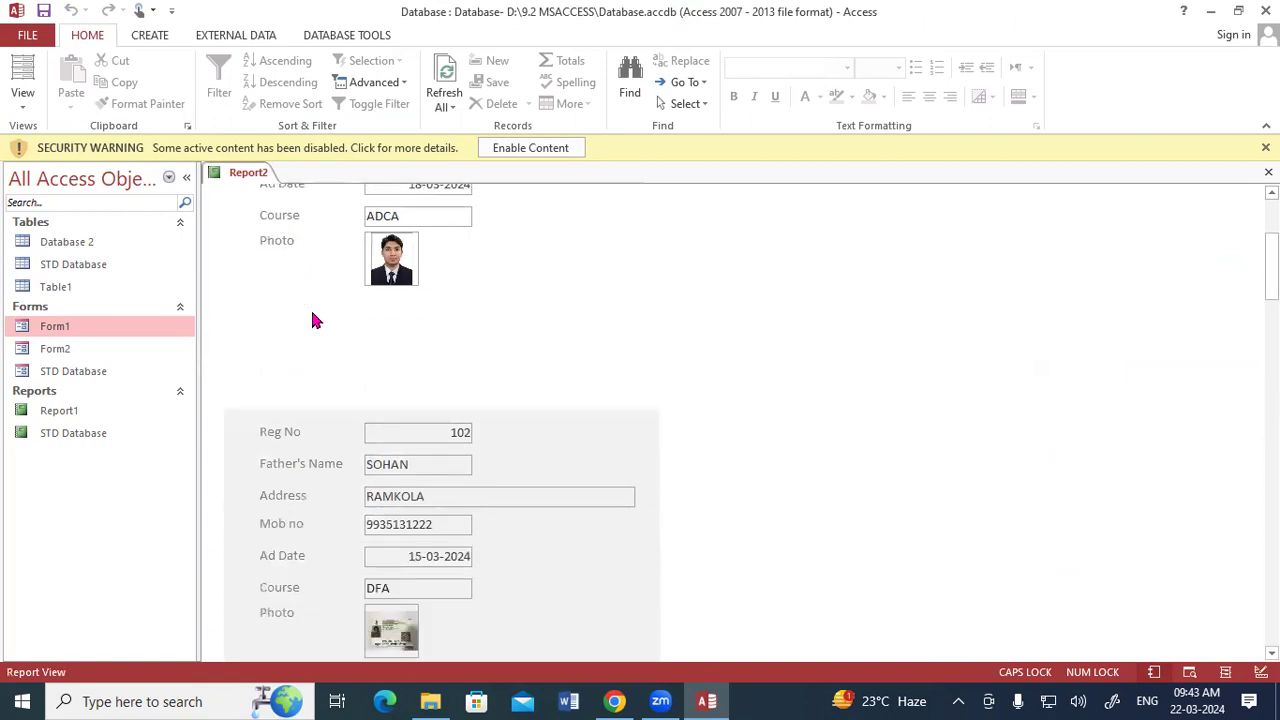
scroll(312, 320, "down", 1)
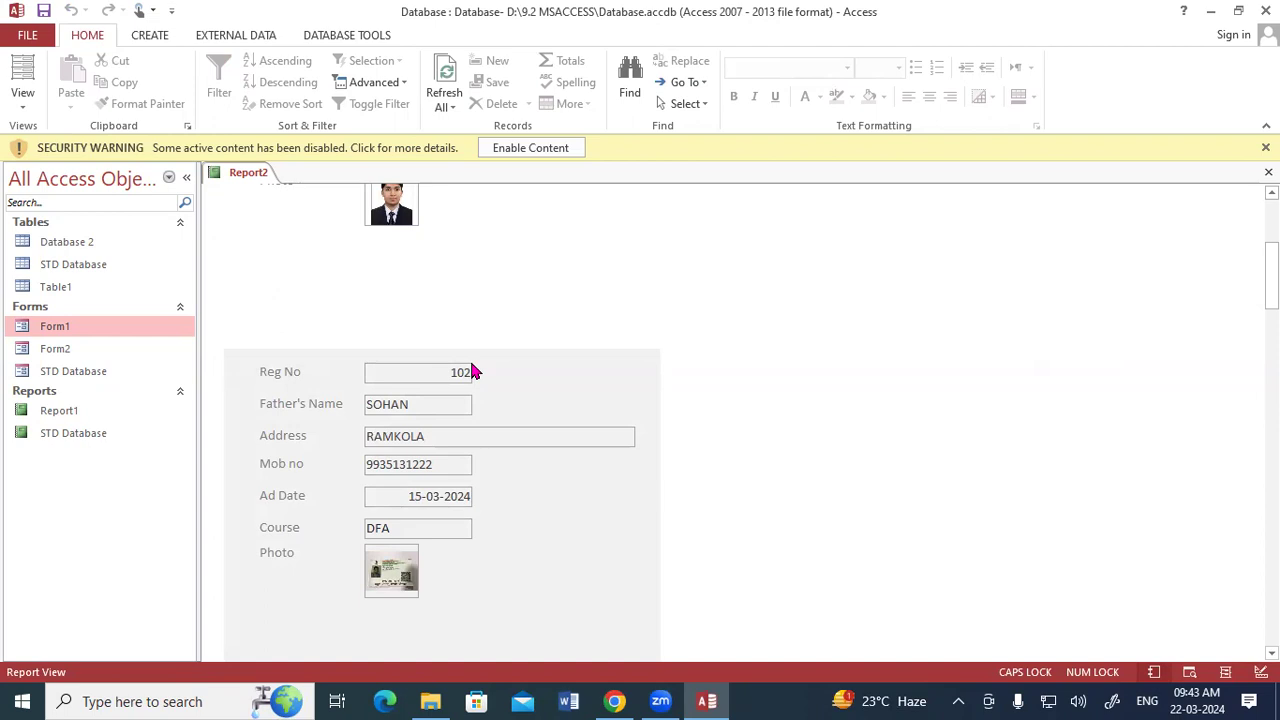
Return the report to Design View and display the properties of its Detail section.
scroll(471, 371, "up", 5)
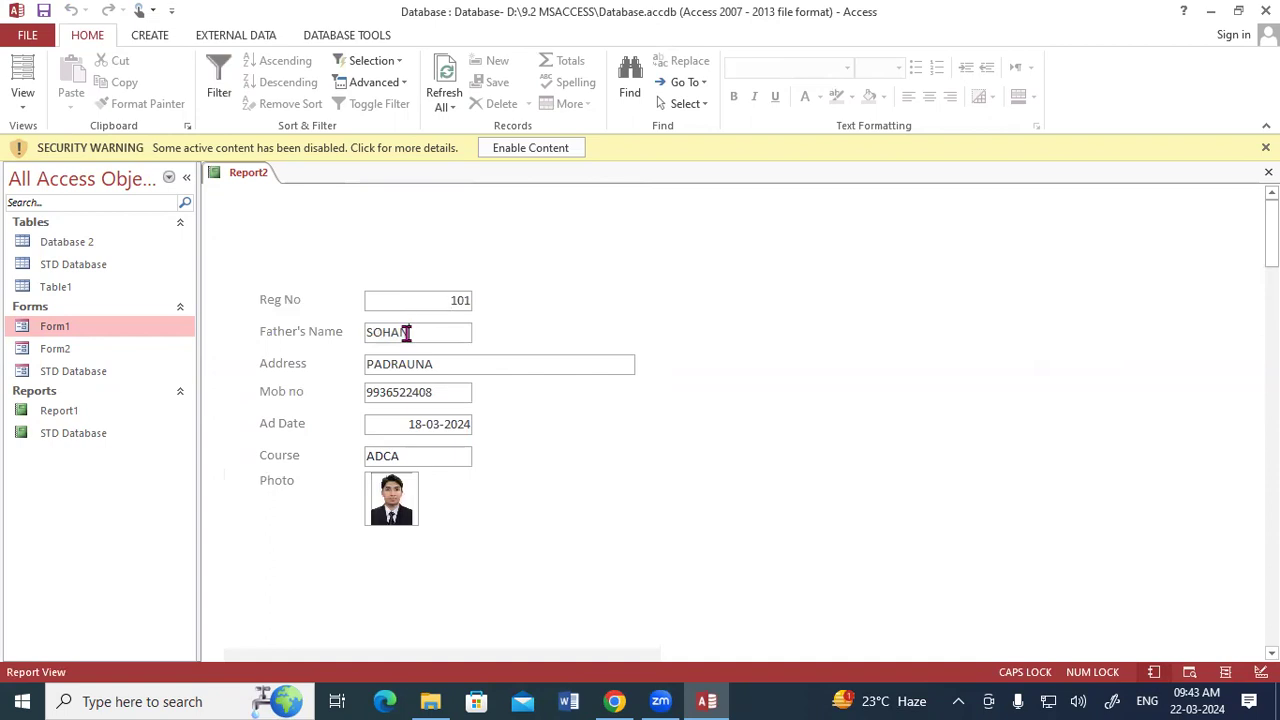
left_click(427, 428)
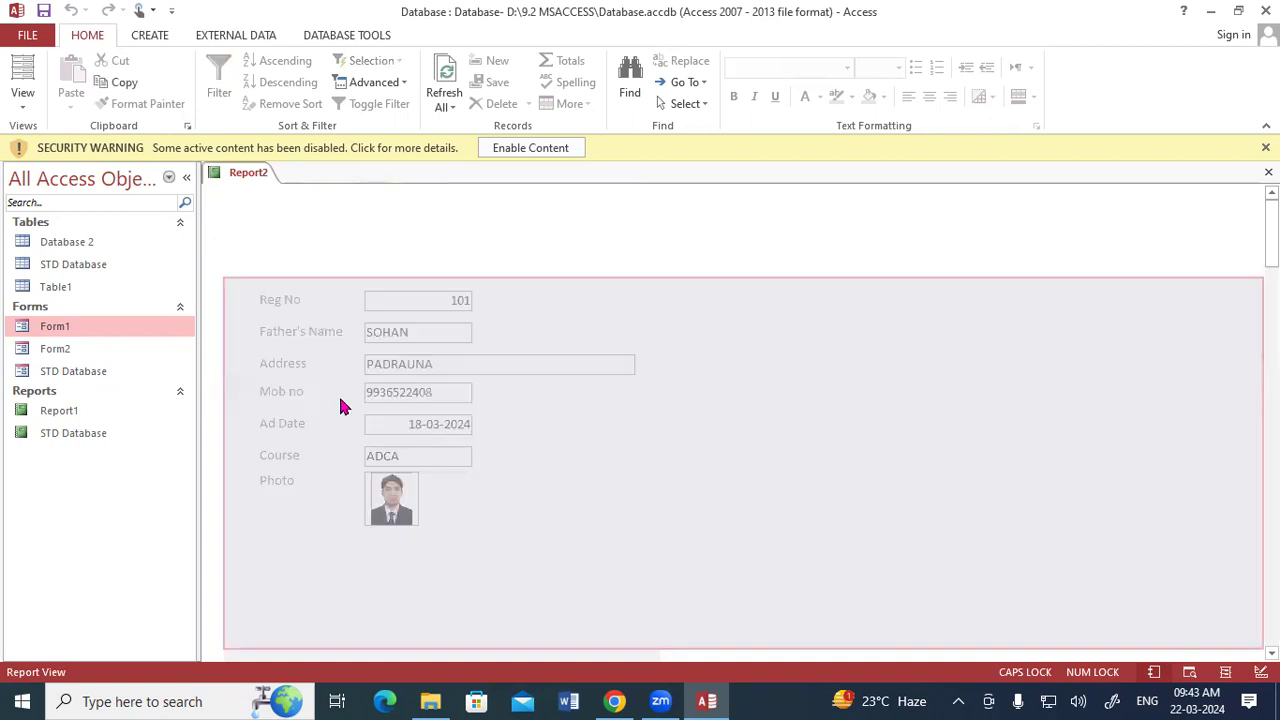
left_click(301, 245)
right_click(248, 172)
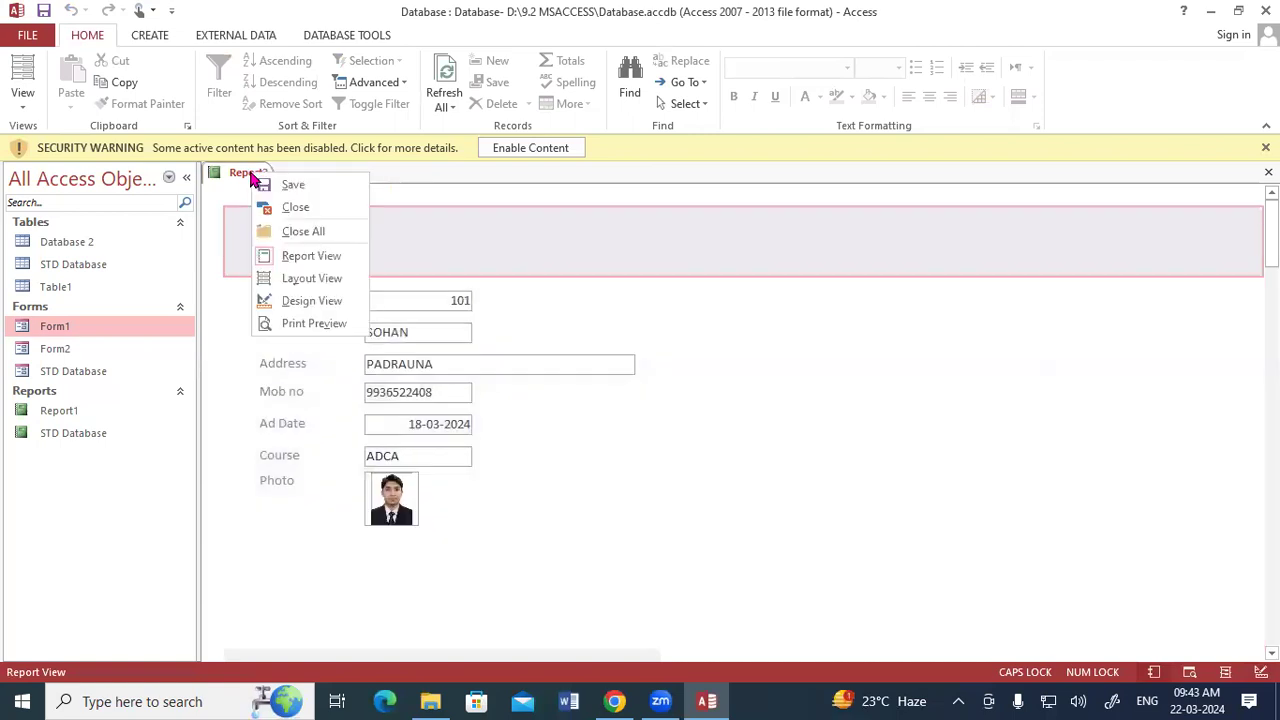
left_click(288, 305)
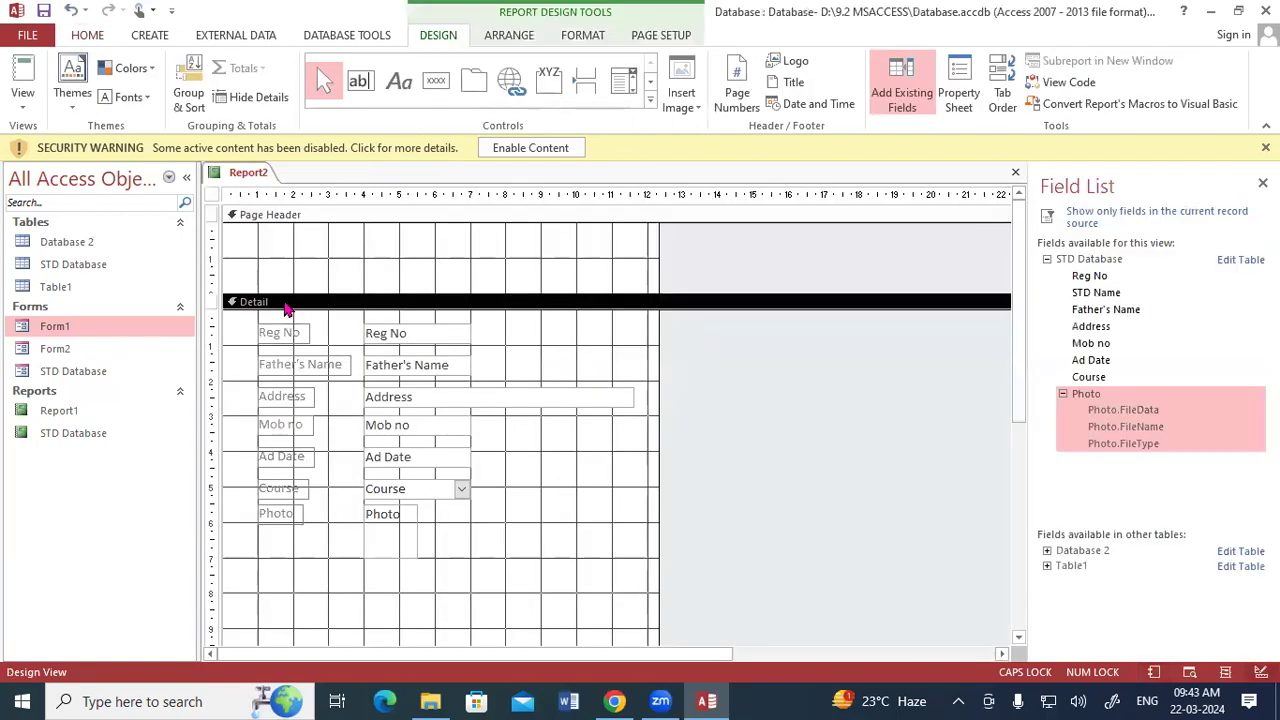
left_click(507, 352)
key("F4")
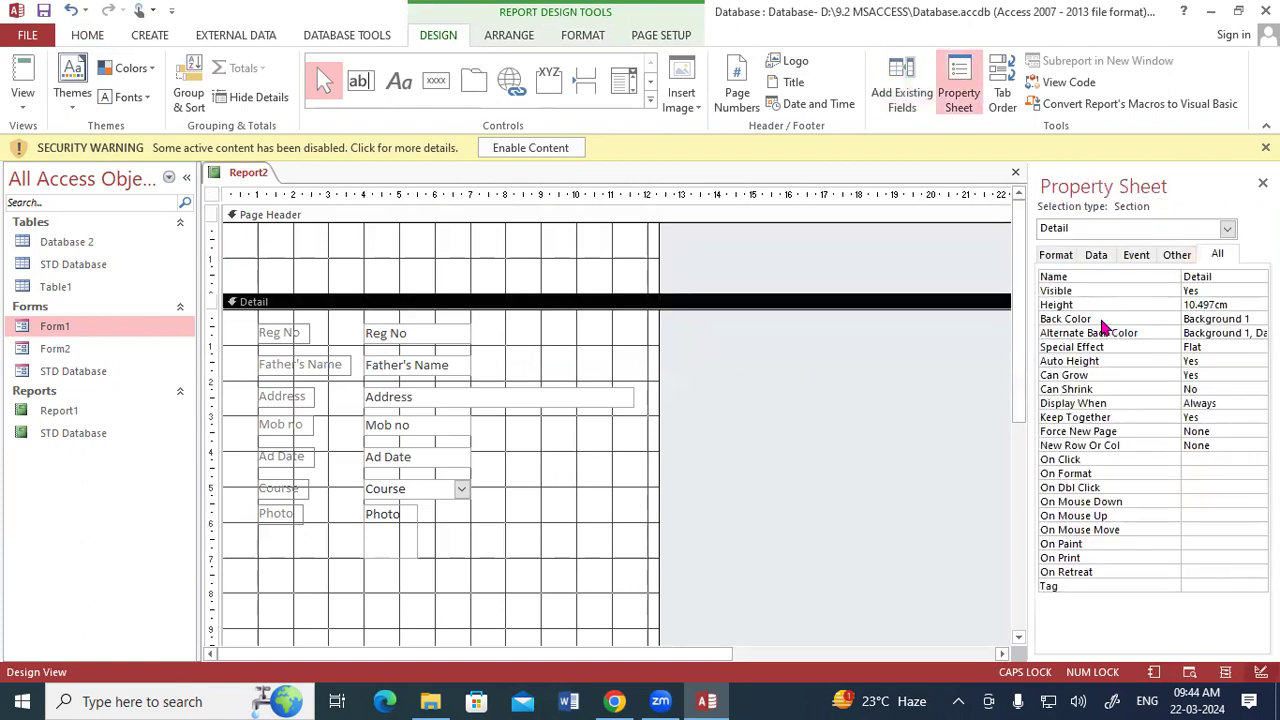
Try different background colours for the Detail section, ending with its Back Color set to Highlight.
left_click(1214, 318)
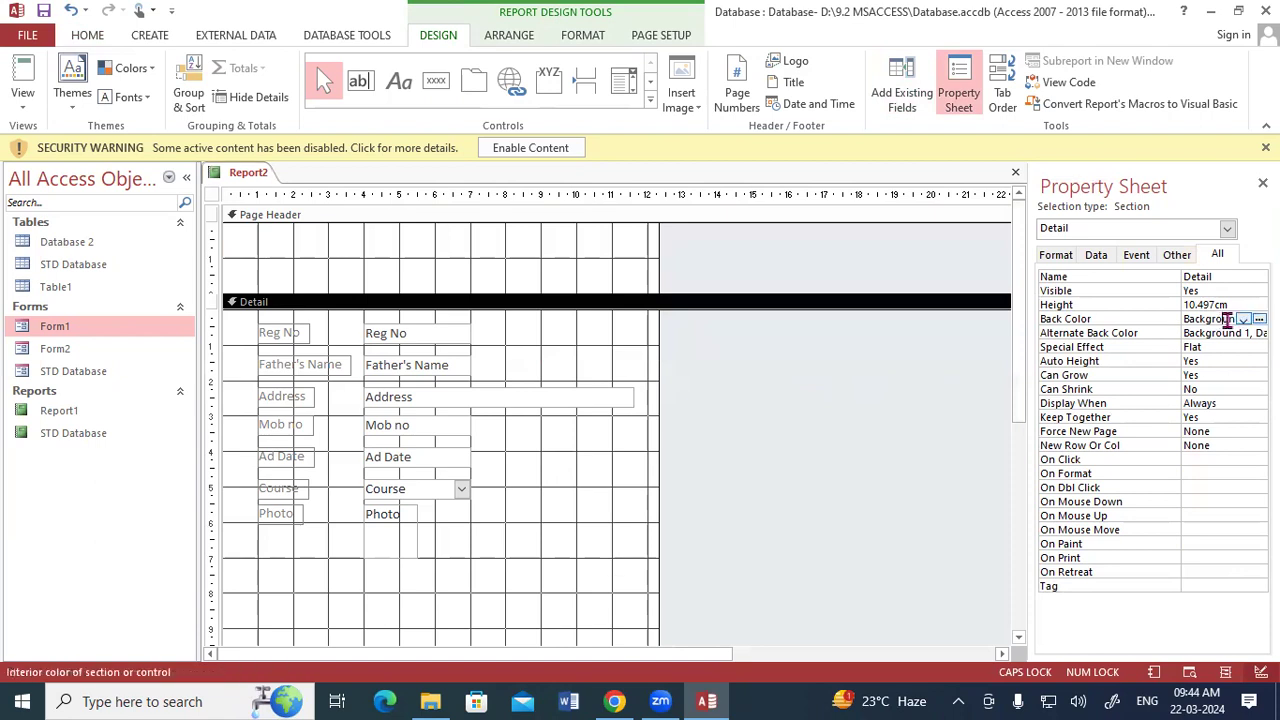
left_click(1243, 320)
left_click(1247, 333)
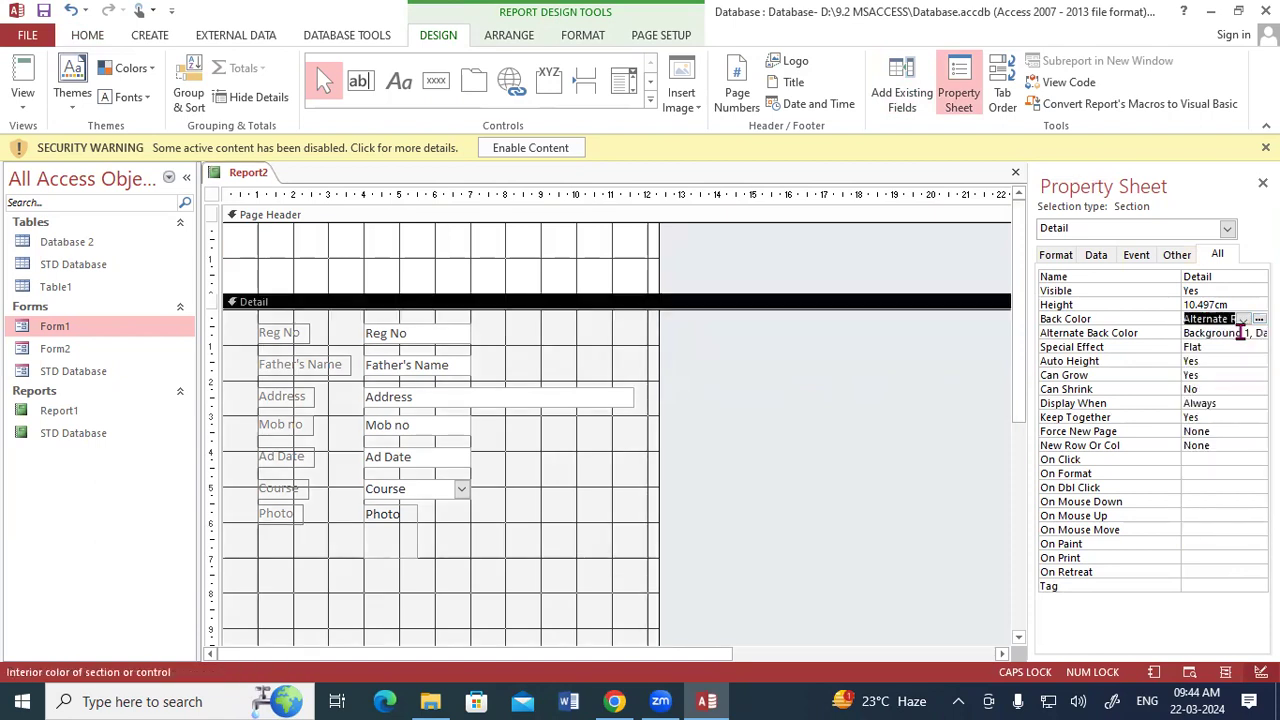
left_click(1247, 320)
left_click(1225, 348)
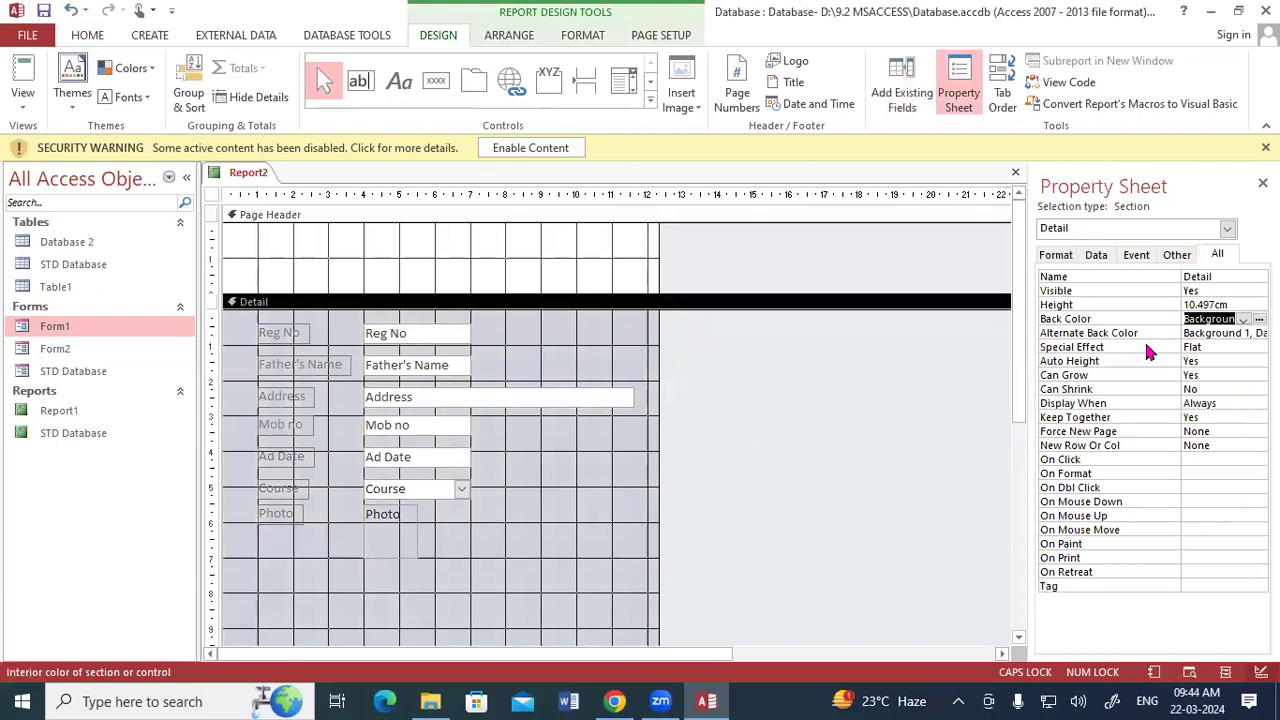
left_click(1243, 319)
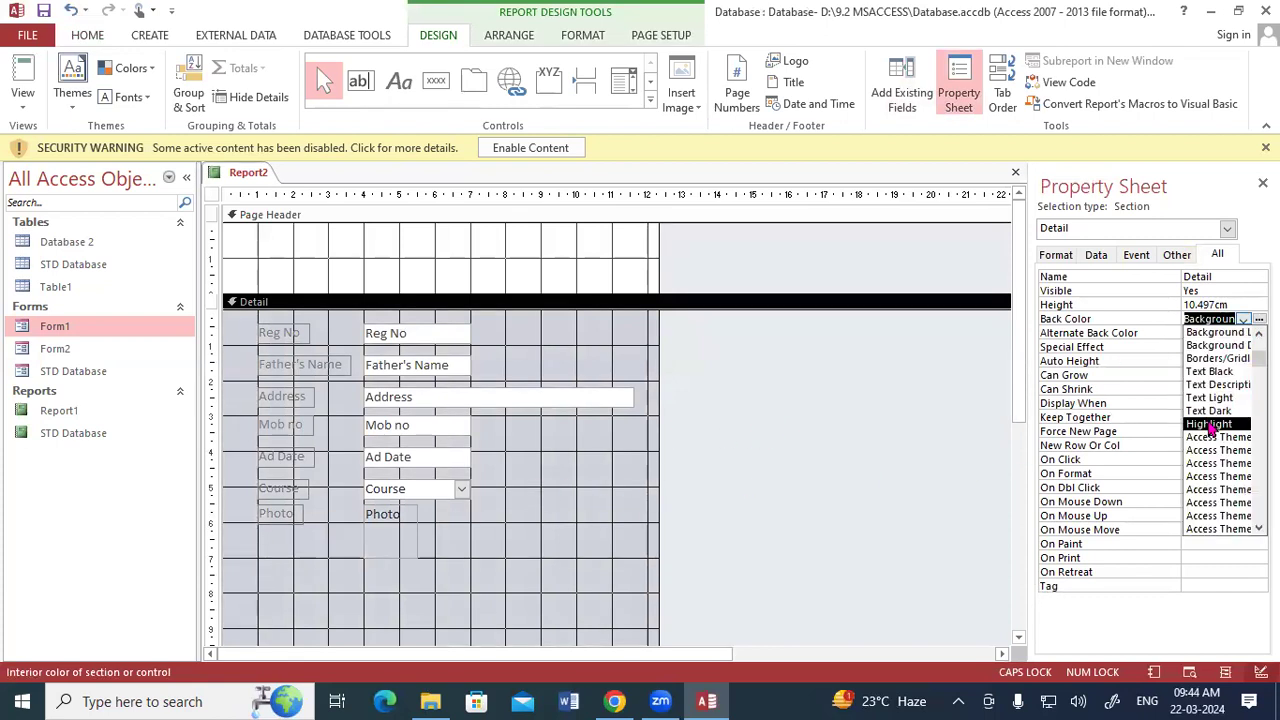
left_click(1210, 425)
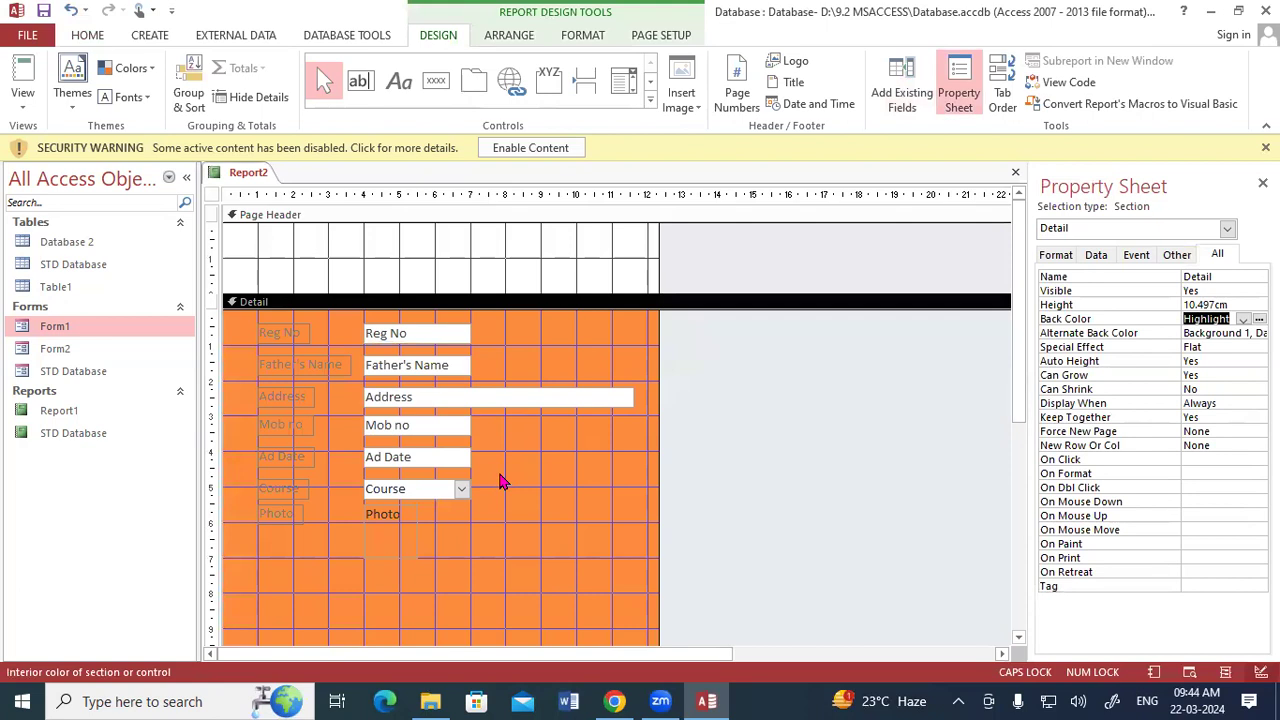
Show the report in Report View and look through the student records with the orange Detail background.
right_click(237, 181)
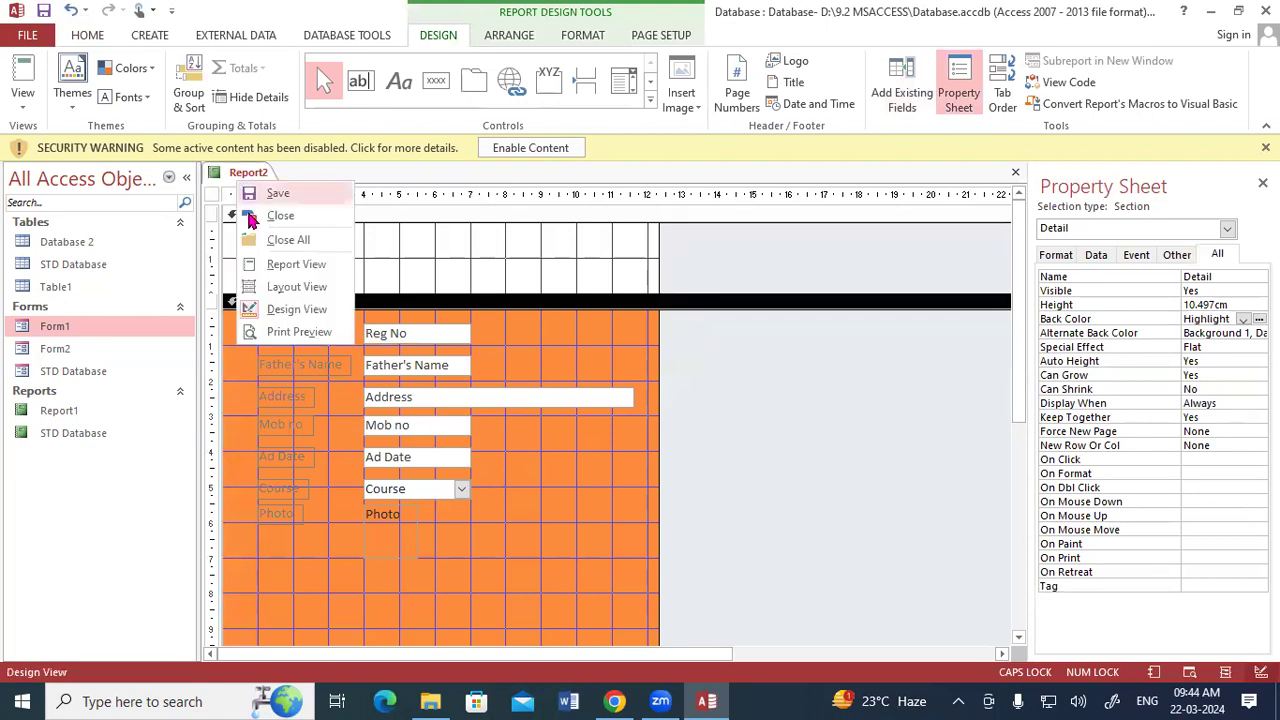
left_click(272, 264)
scroll(497, 441, "down", 10)
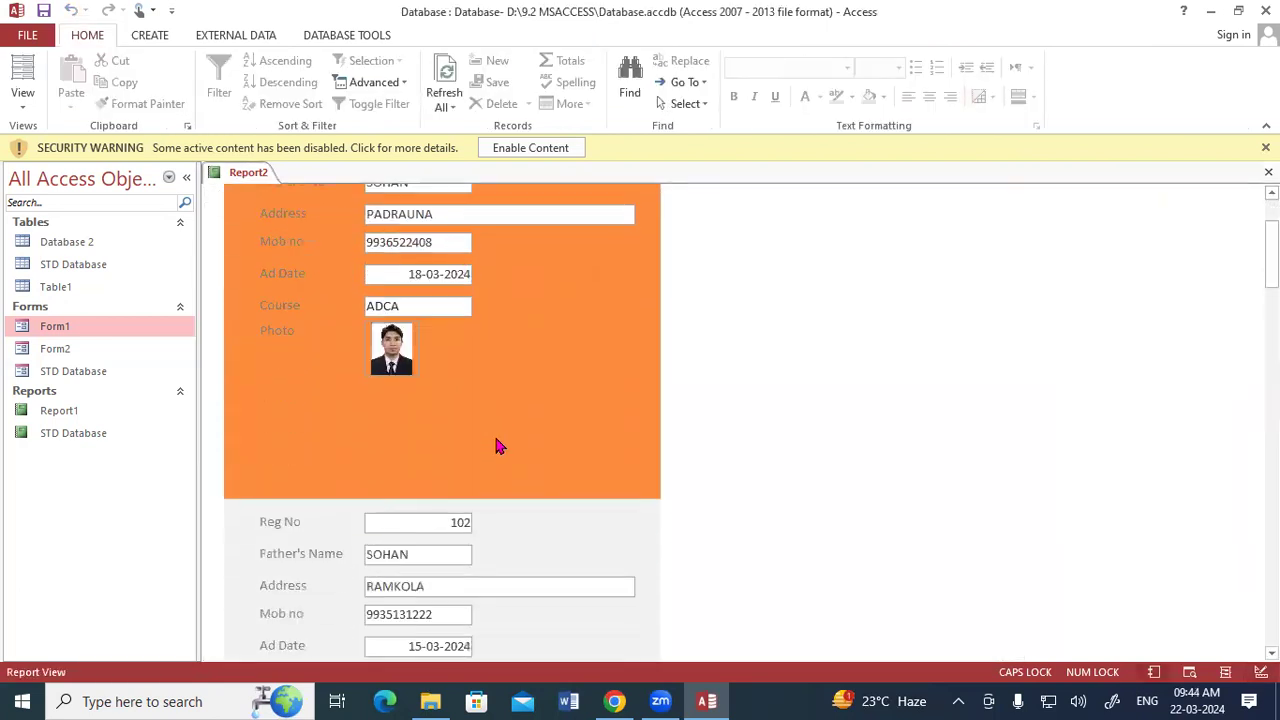
scroll(497, 445, "down", 10)
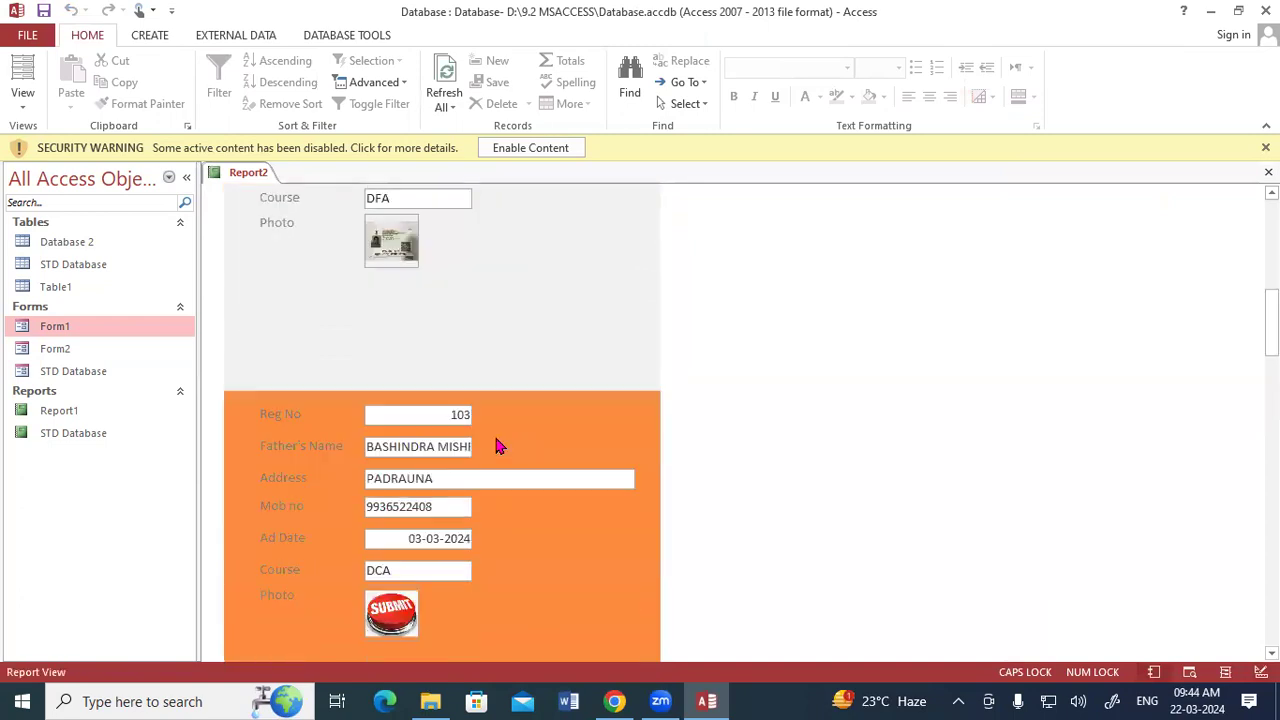
scroll(497, 445, "down", 10)
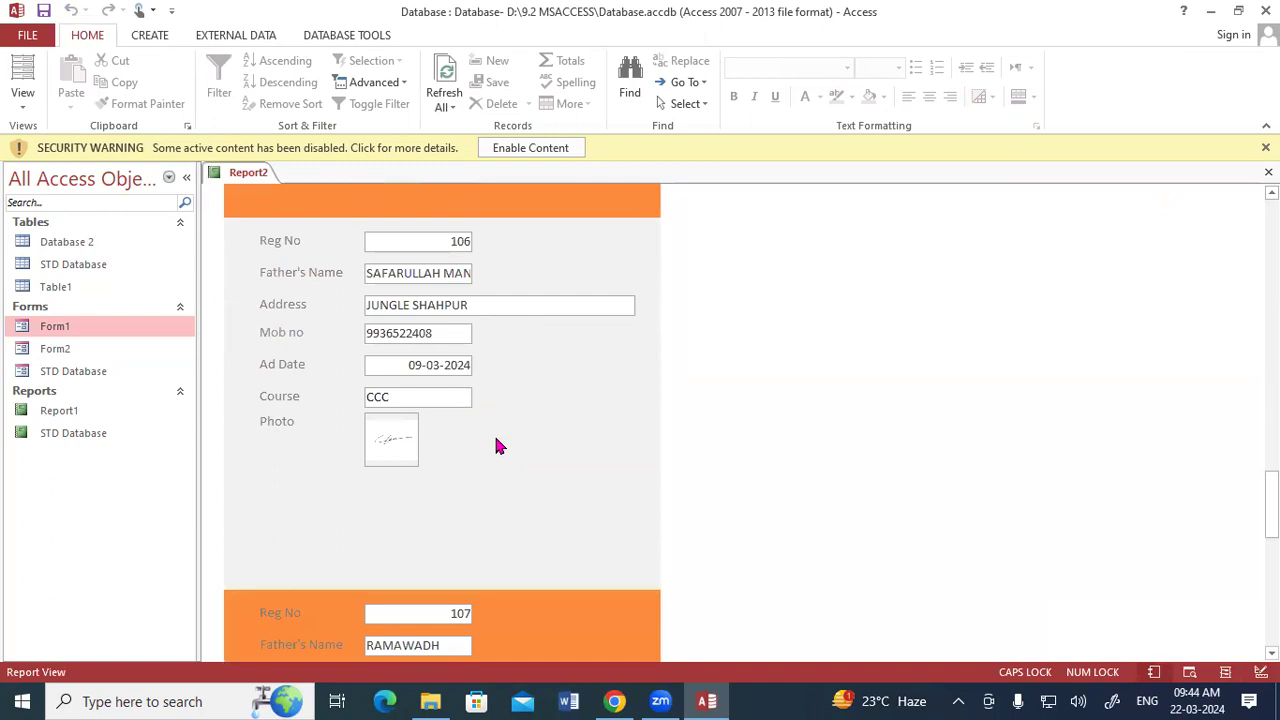
scroll(497, 445, "up", 6)
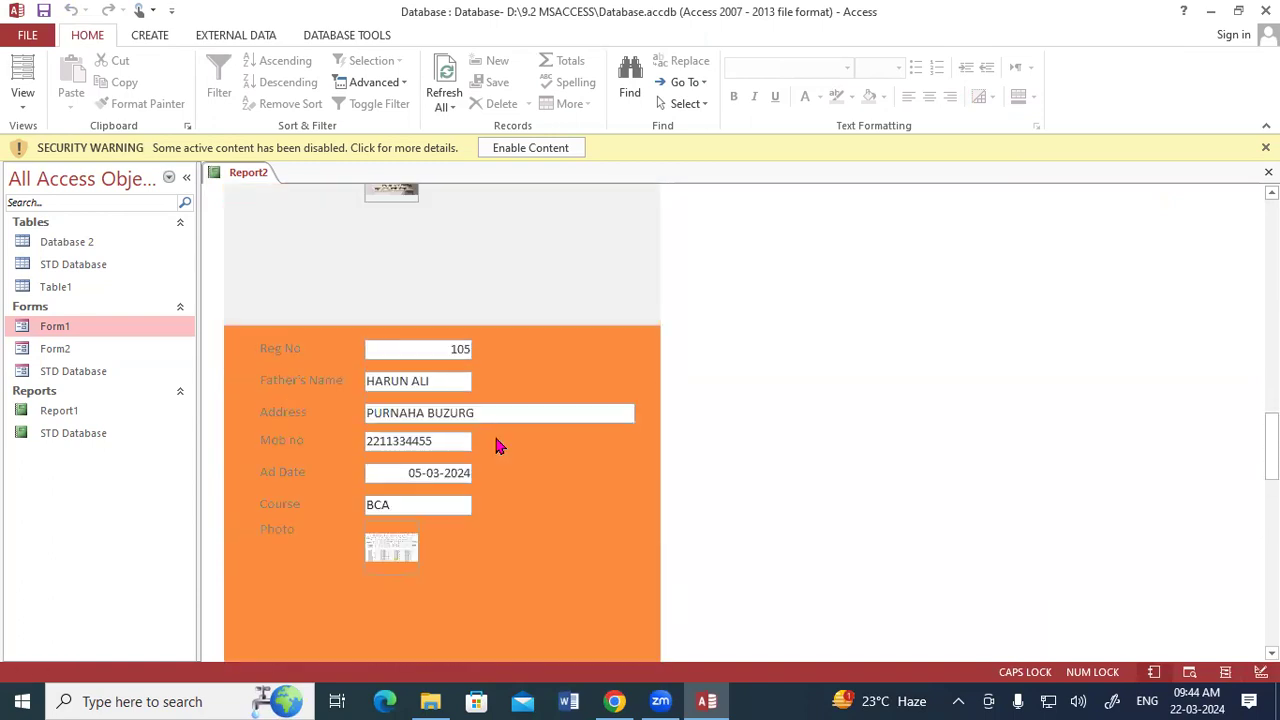
scroll(497, 442, "up", 8)
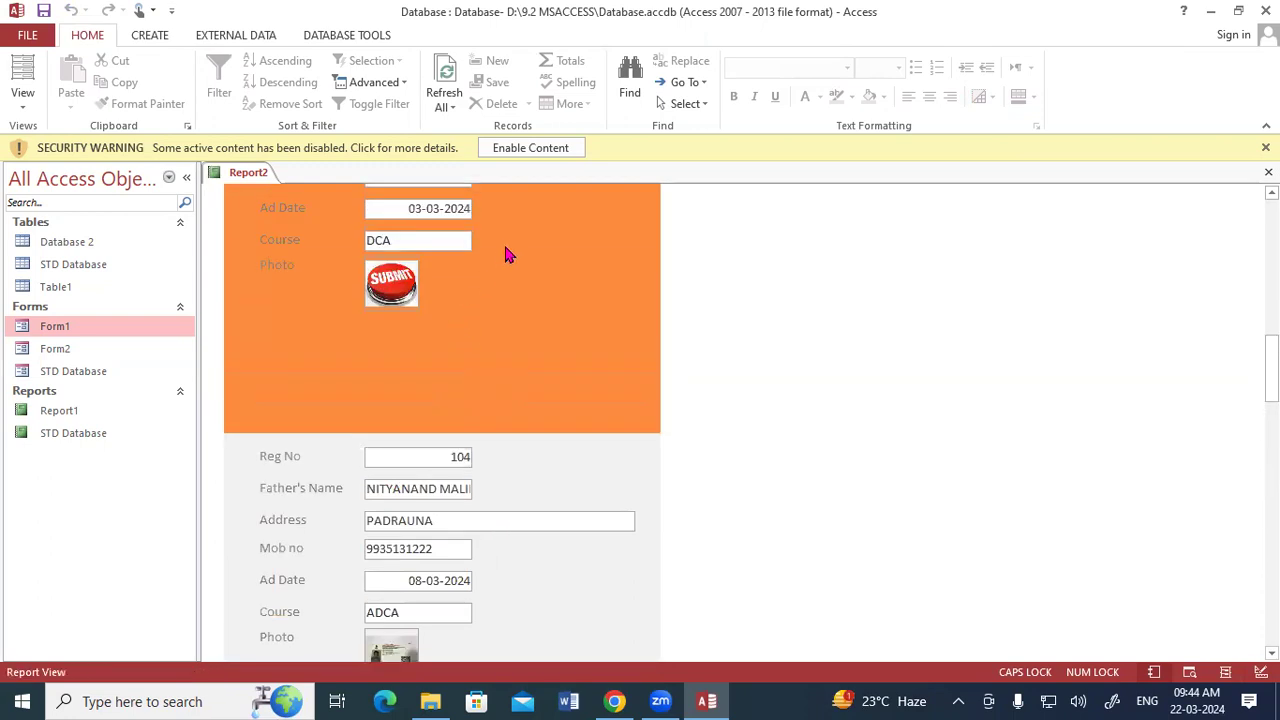
left_click(508, 248)
left_click(286, 597)
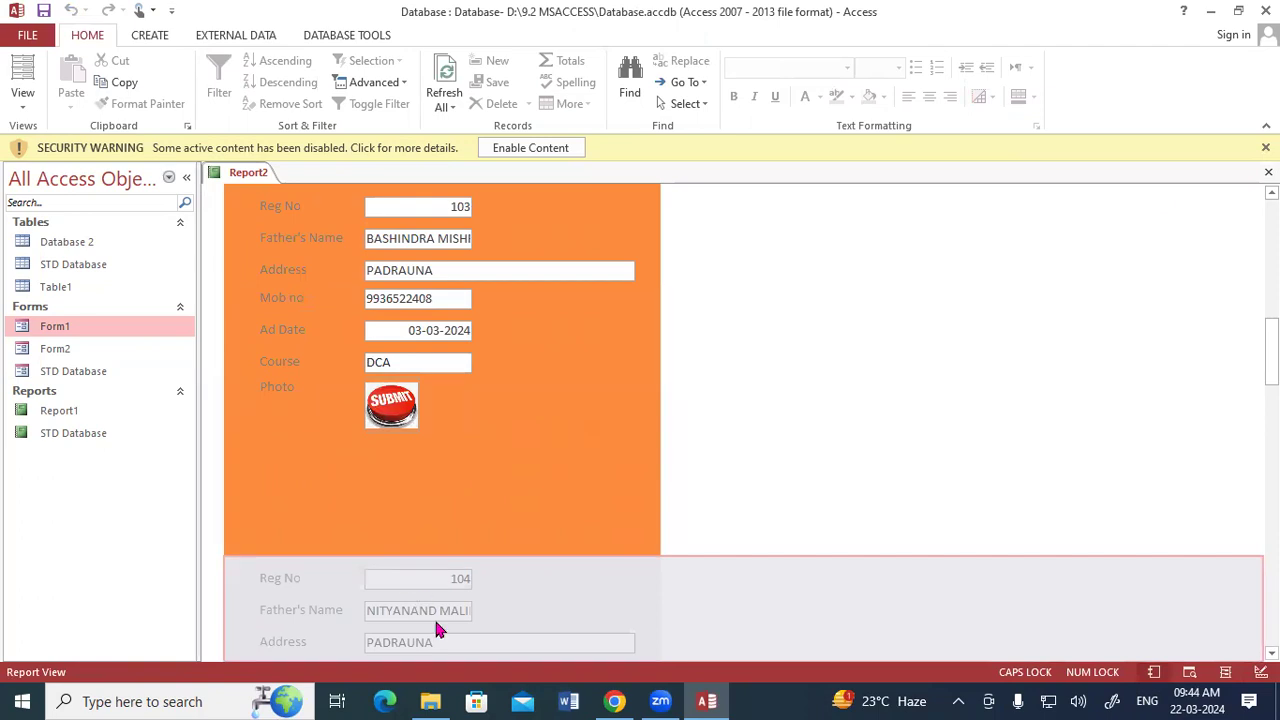
View the Report 9.2 PDF from the desktop, and switch back to Access to review the record backgrounds in Report2.
left_click(1210, 11)
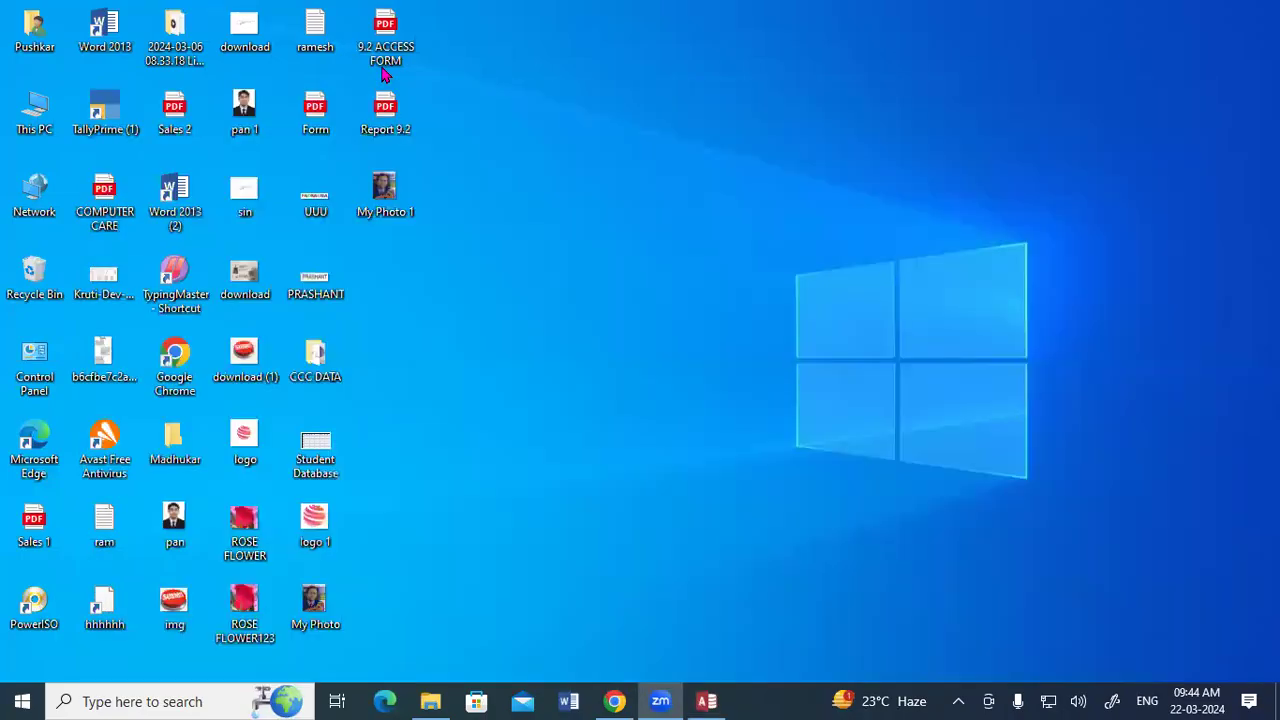
double_click(385, 104)
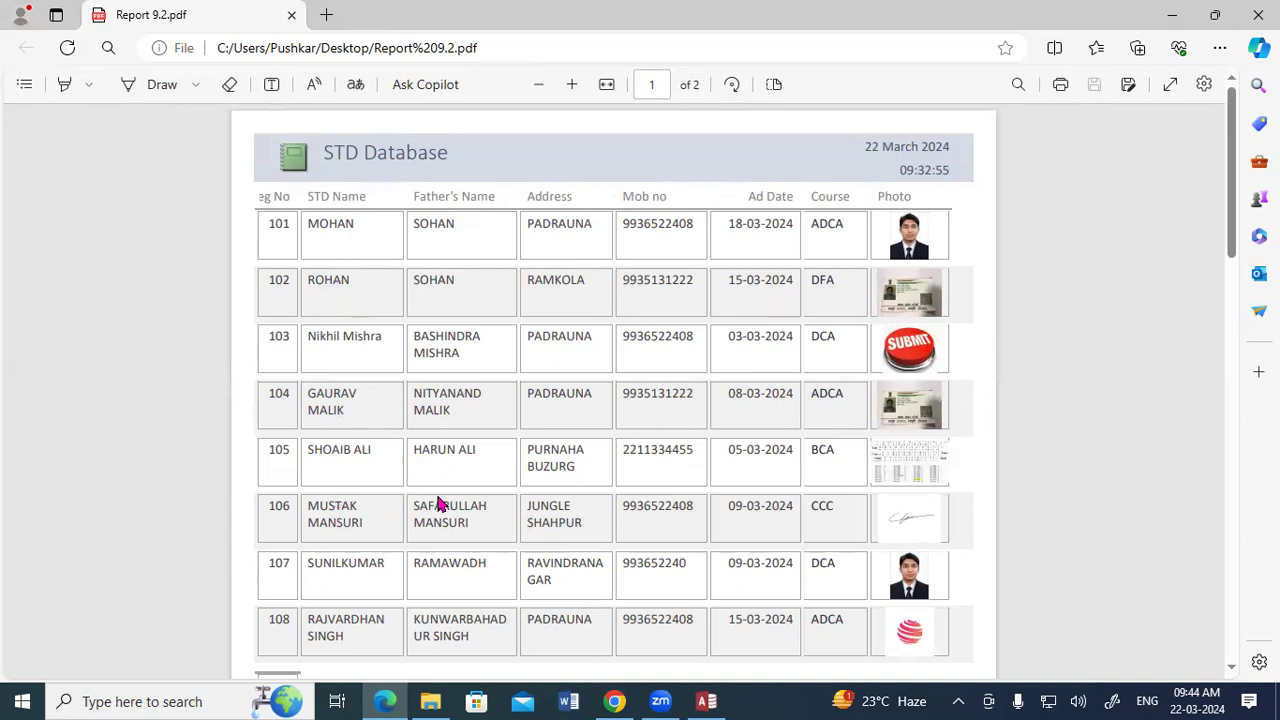
left_click(706, 701)
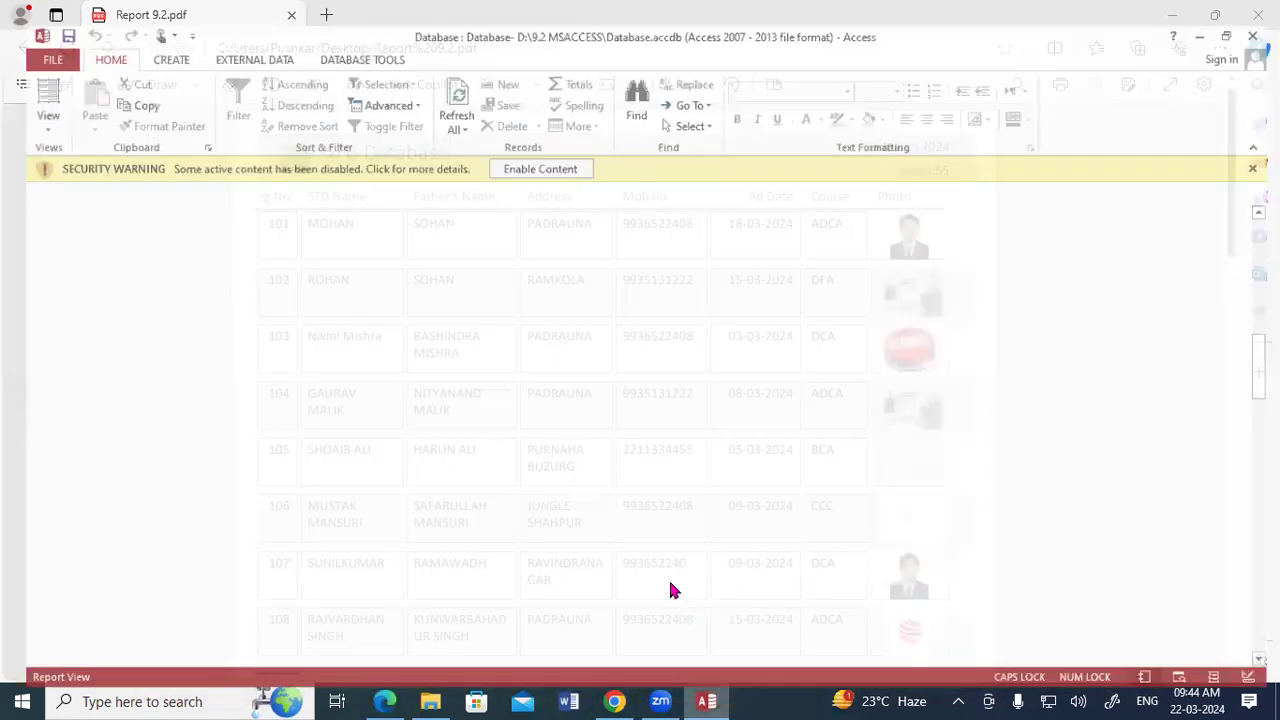
scroll(486, 402, "up", 1)
scroll(484, 347, "up", 3)
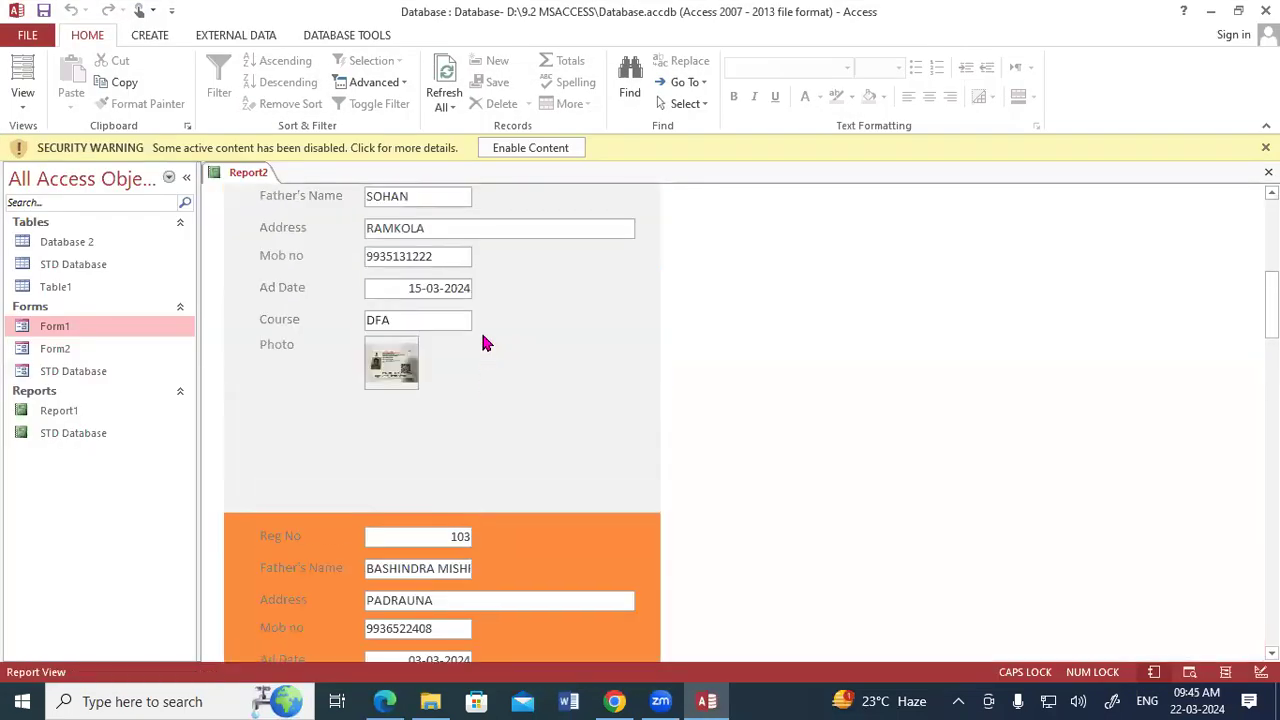
scroll(480, 340, "up", 4)
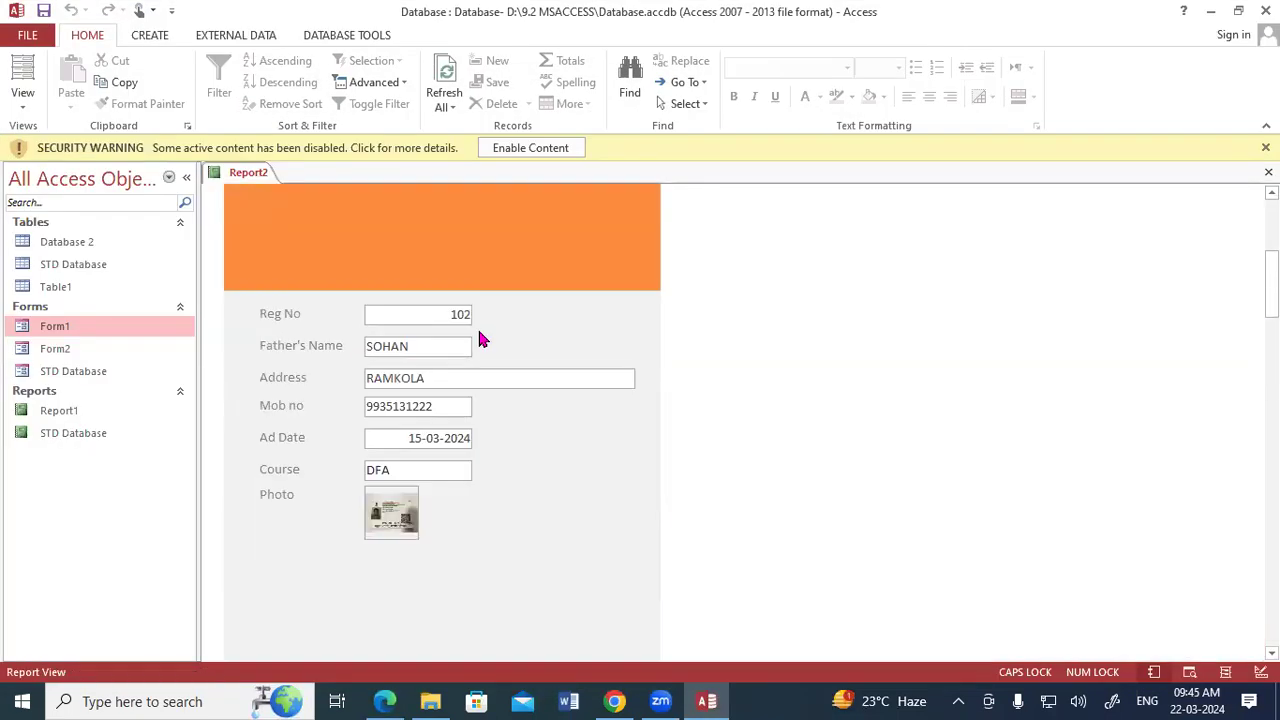
scroll(478, 310, "up", 2)
scroll(466, 334, "down", 3)
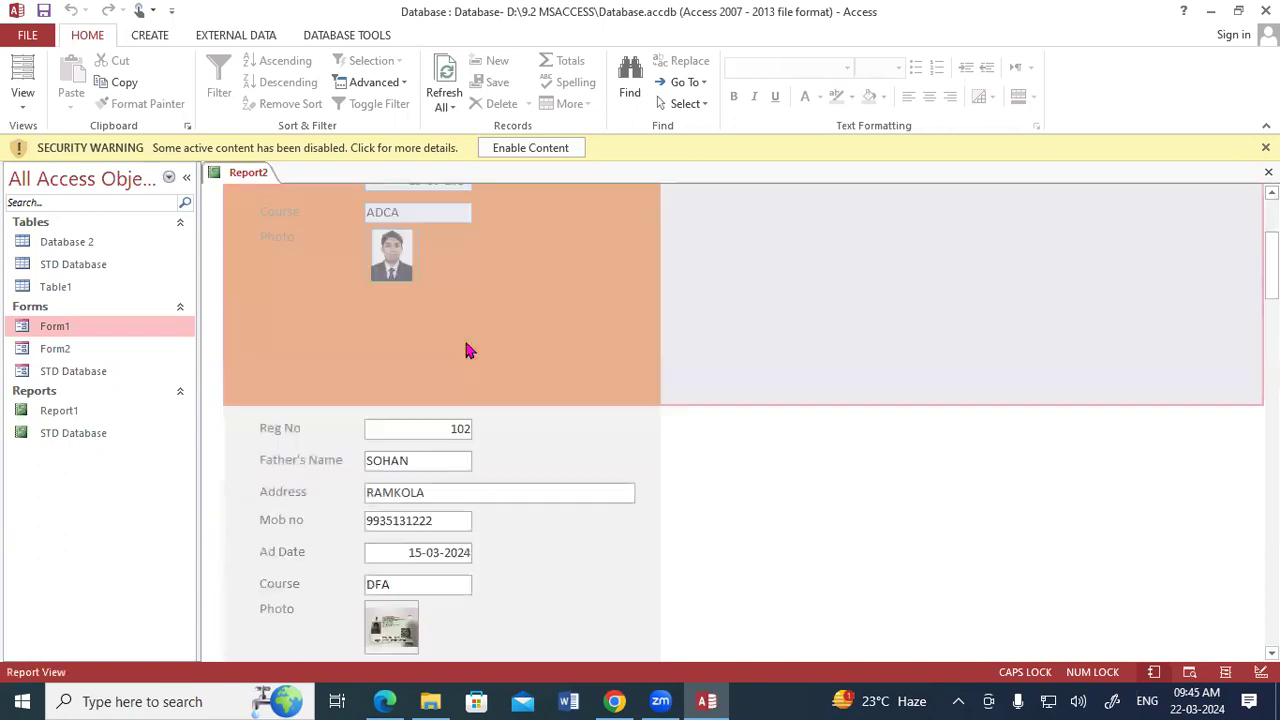
scroll(495, 500, "down", 5)
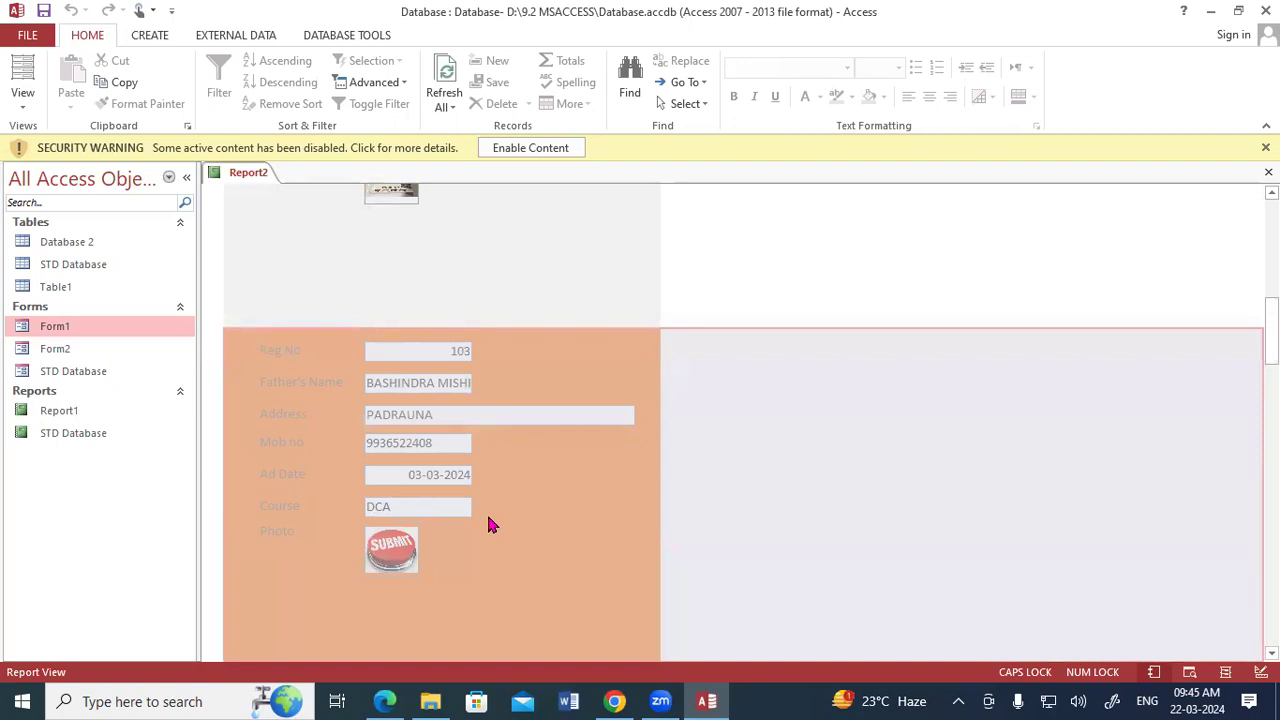
Return to Design View and set the Detail section's Back Color to a dark blue Access Theme colour.
right_click(238, 175)
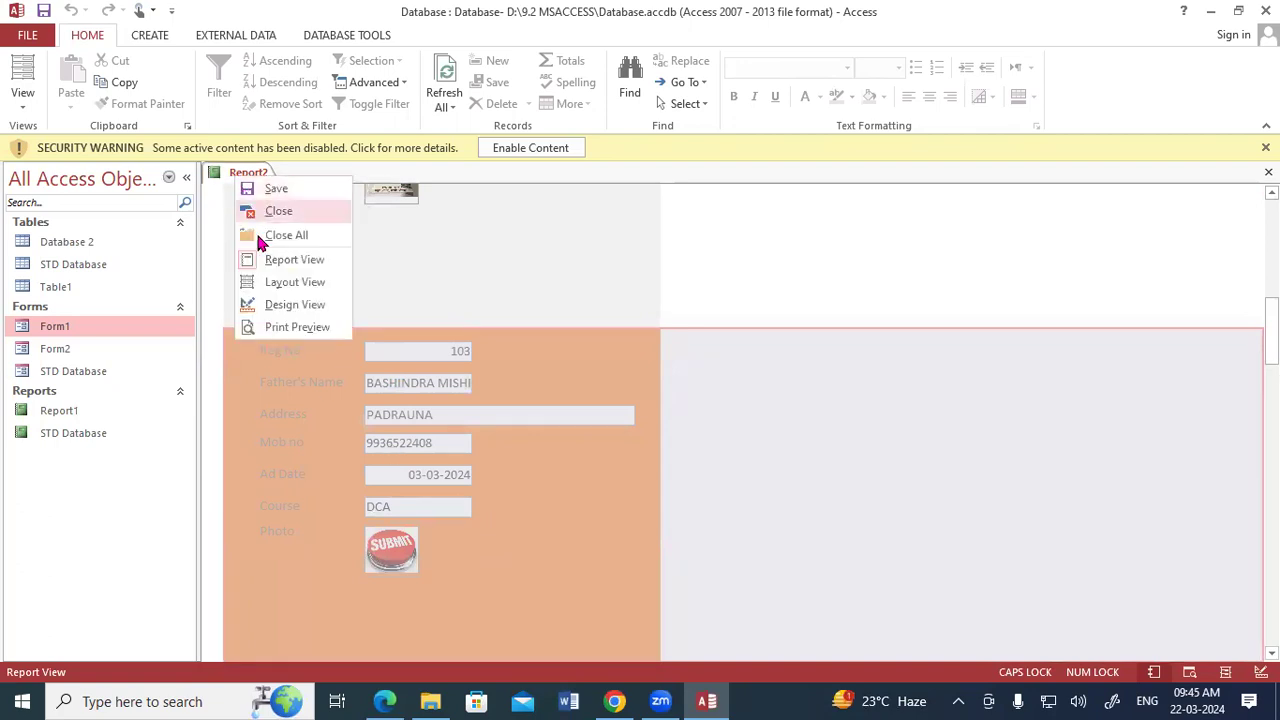
left_click(285, 303)
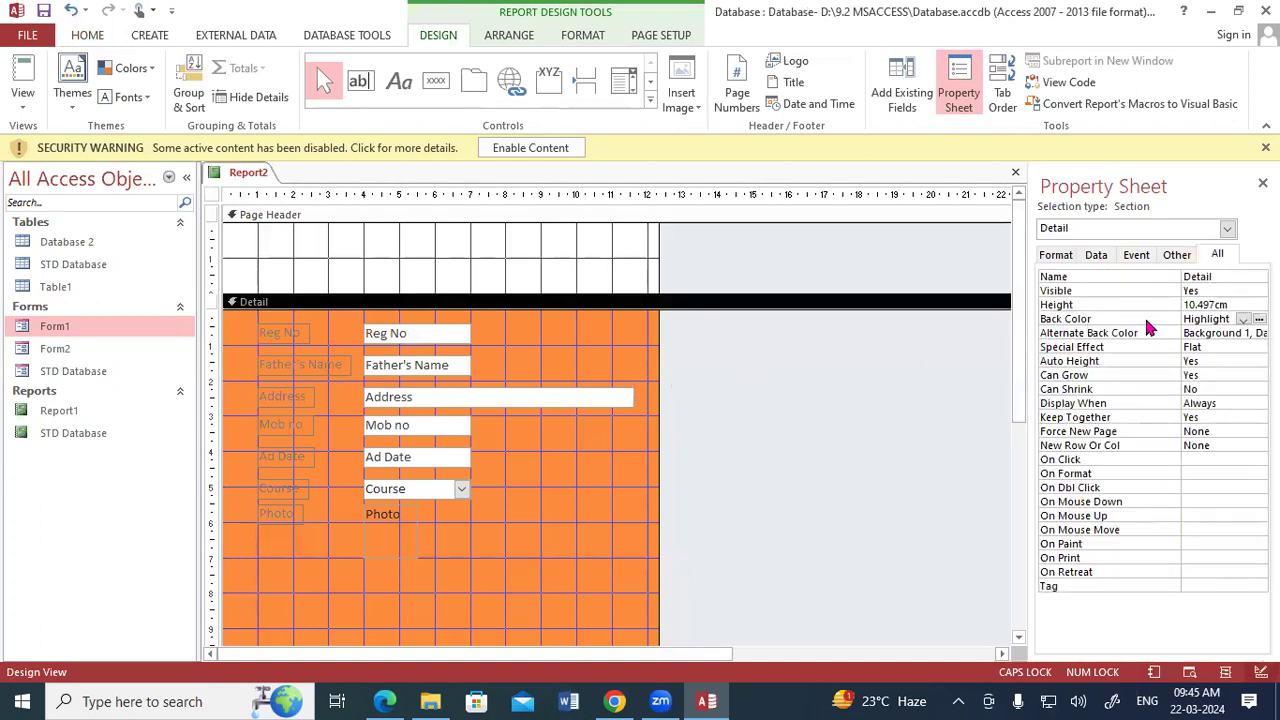
left_click(1243, 319)
left_click(1219, 446)
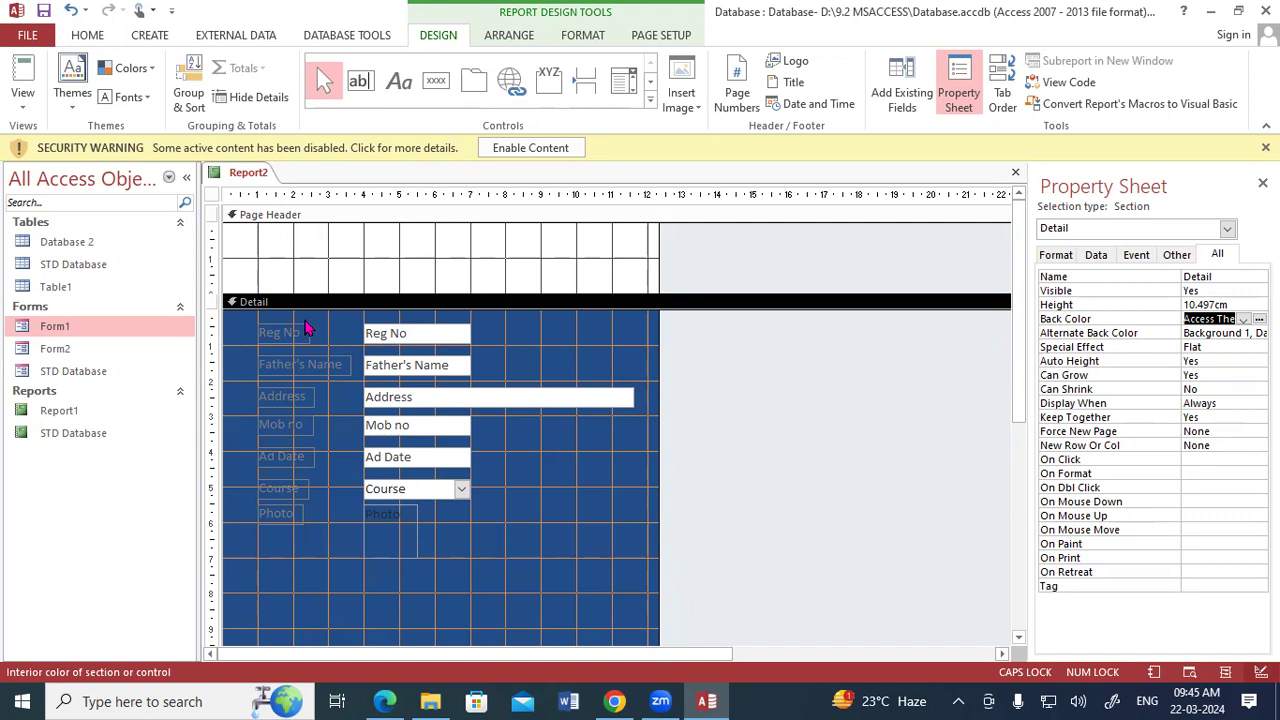
Show the report in Report View and check the student records against the dark blue Detail background.
right_click(242, 176)
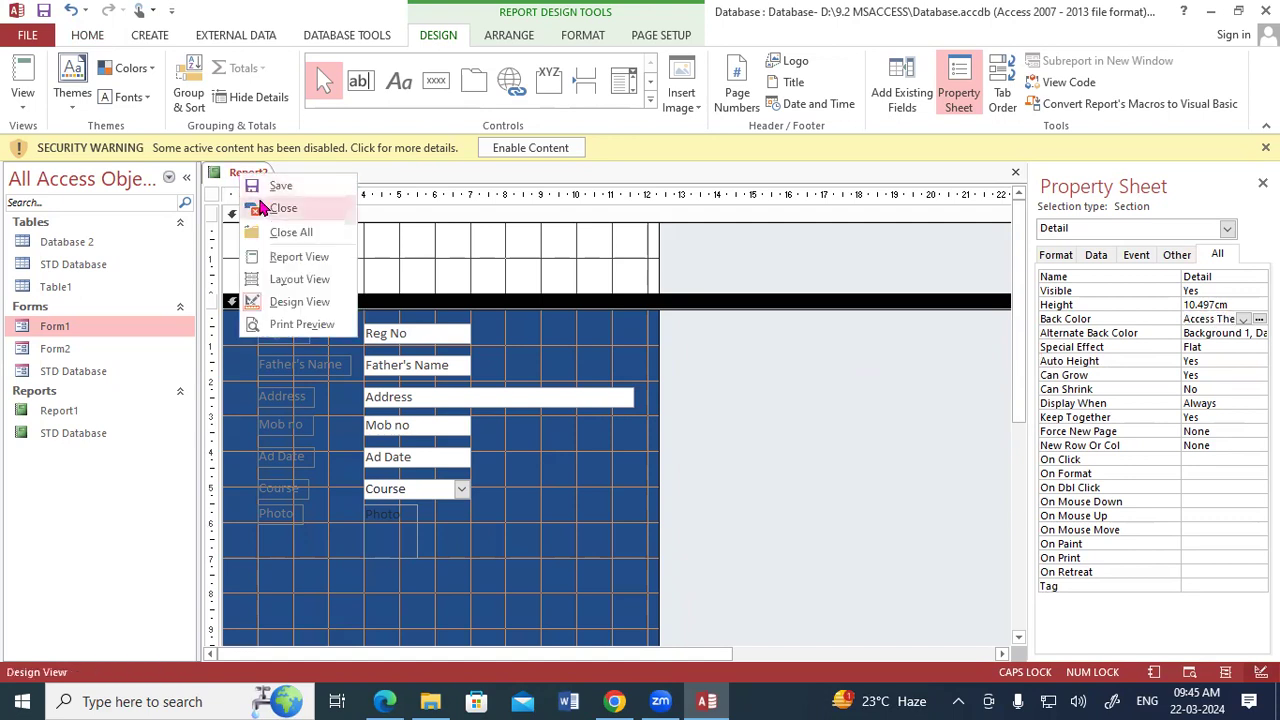
left_click(285, 257)
scroll(518, 455, "down", 3)
scroll(518, 455, "down", 10)
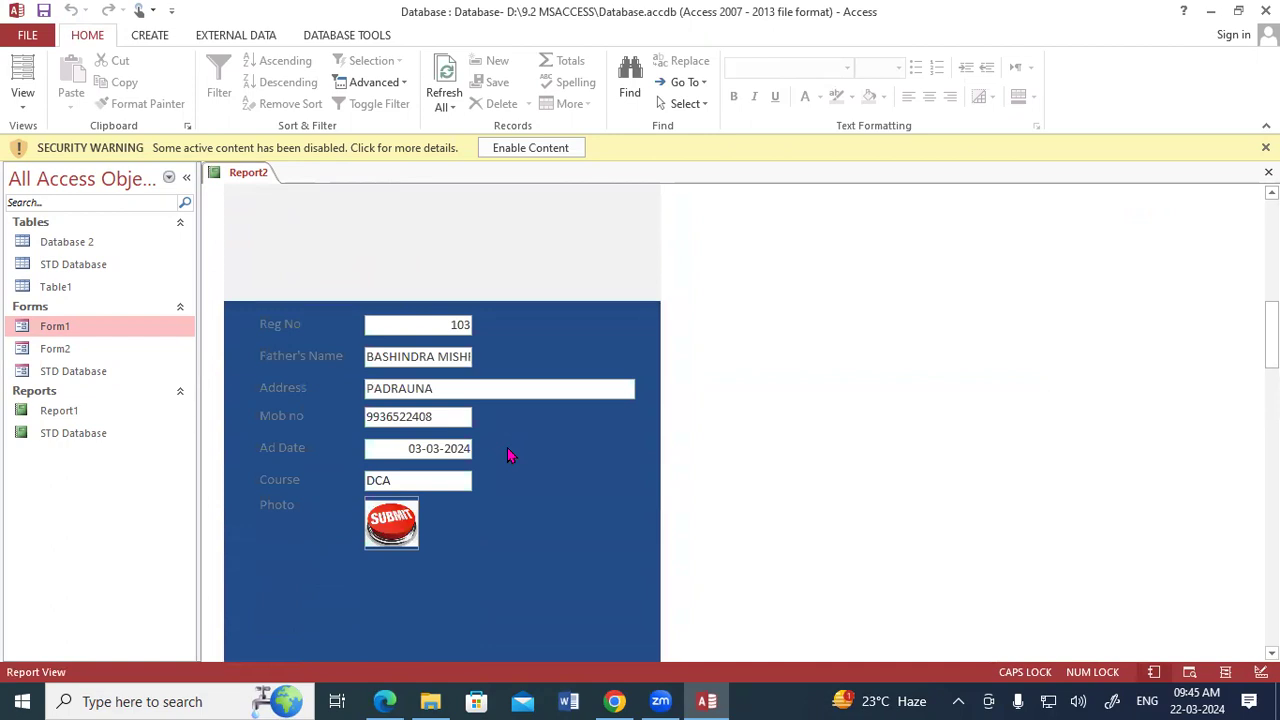
scroll(507, 455, "up", 8)
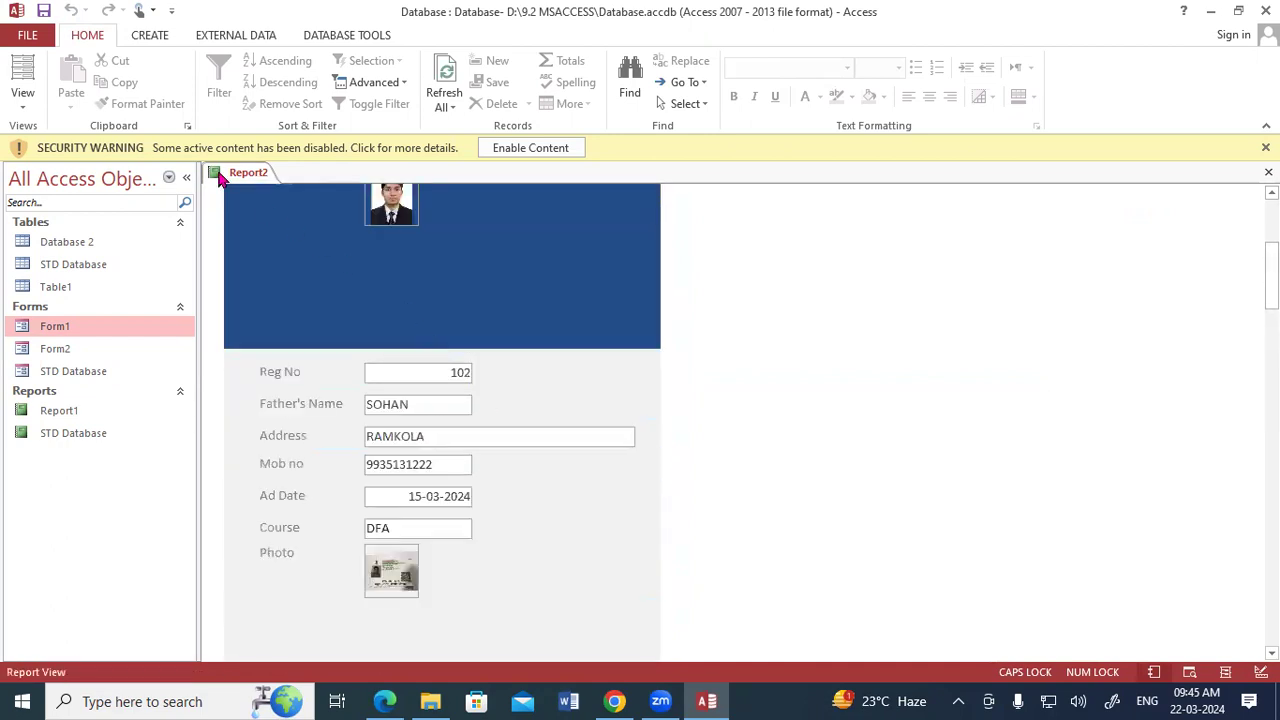
Return to Design View, select the text boxes from Reg No down to Address in turn, and close the Property Sheet.
right_click(247, 173)
left_click(291, 294)
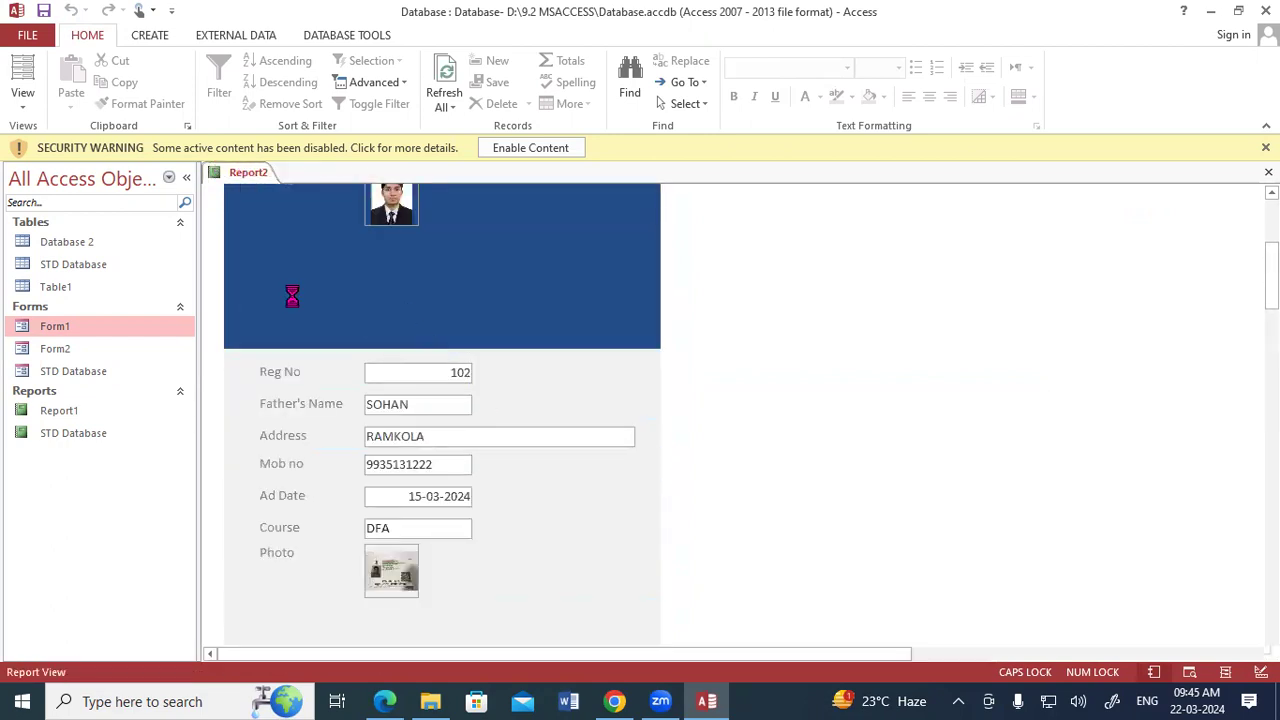
left_click(415, 335)
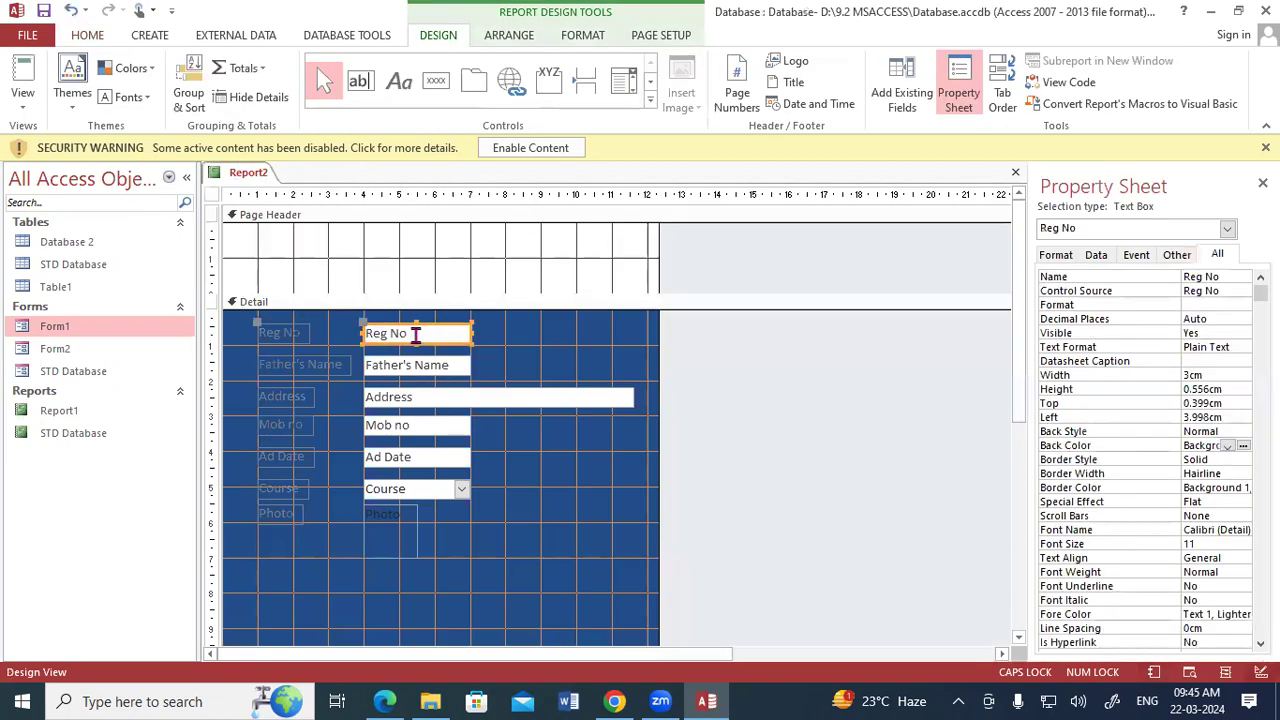
left_click(415, 366)
left_click(415, 396)
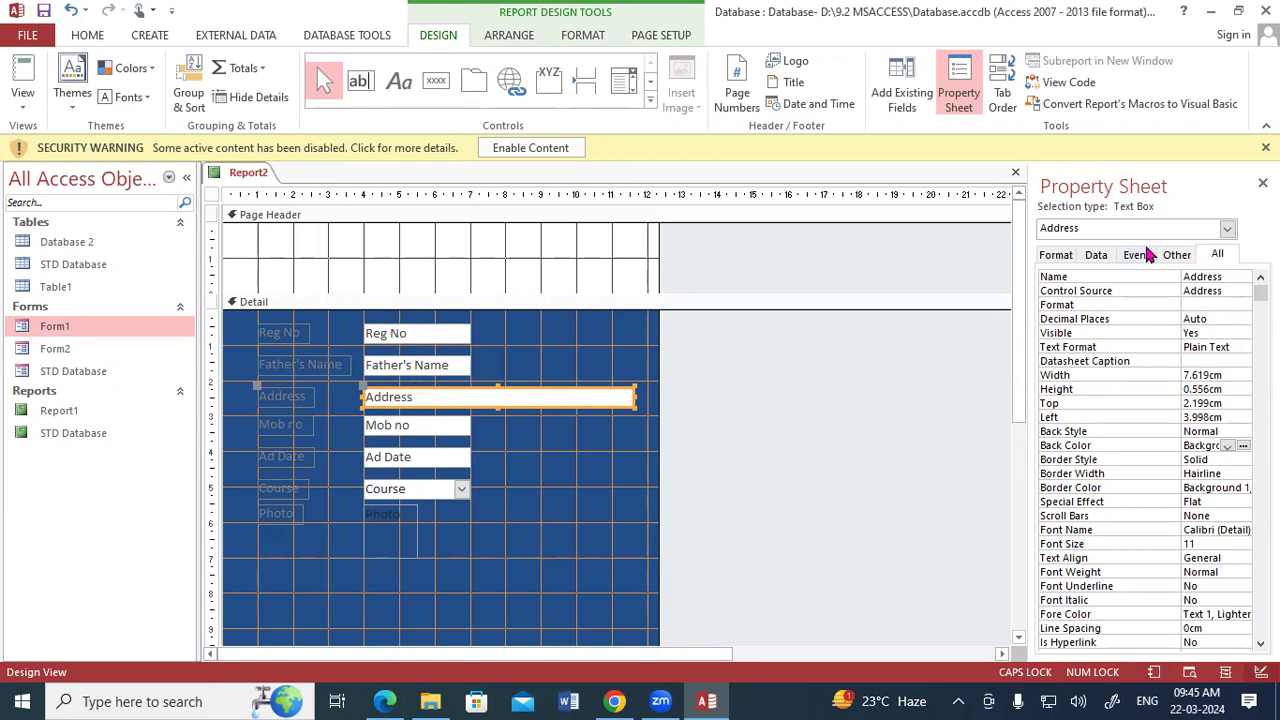
left_click(1262, 183)
Fill the Reg No text box with standard green and set its font colour to white.
left_click(428, 334)
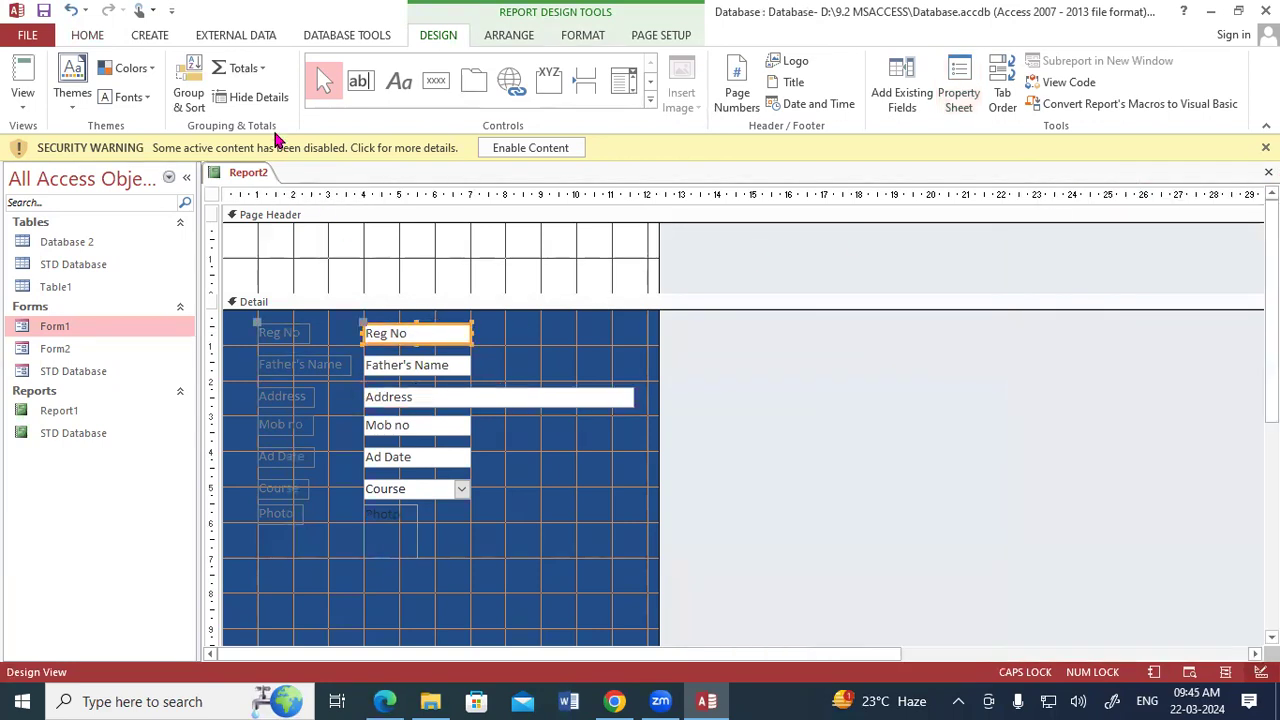
left_click(87, 37)
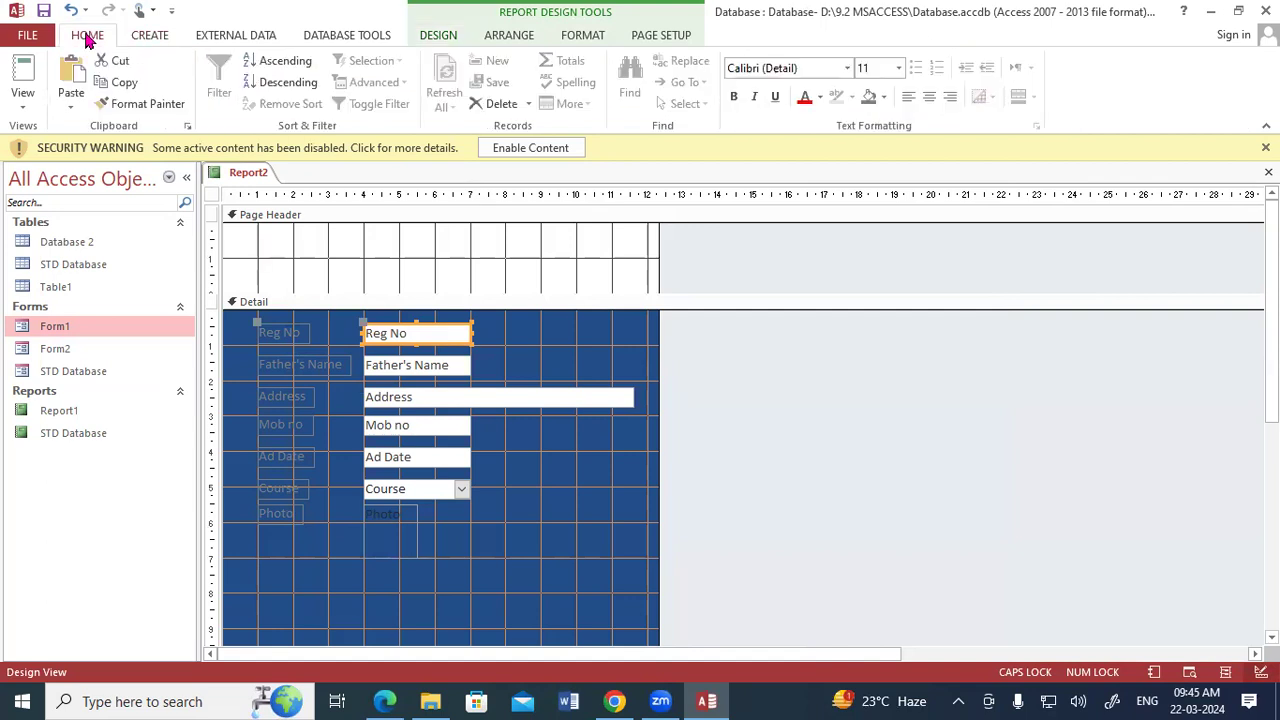
left_click(588, 38)
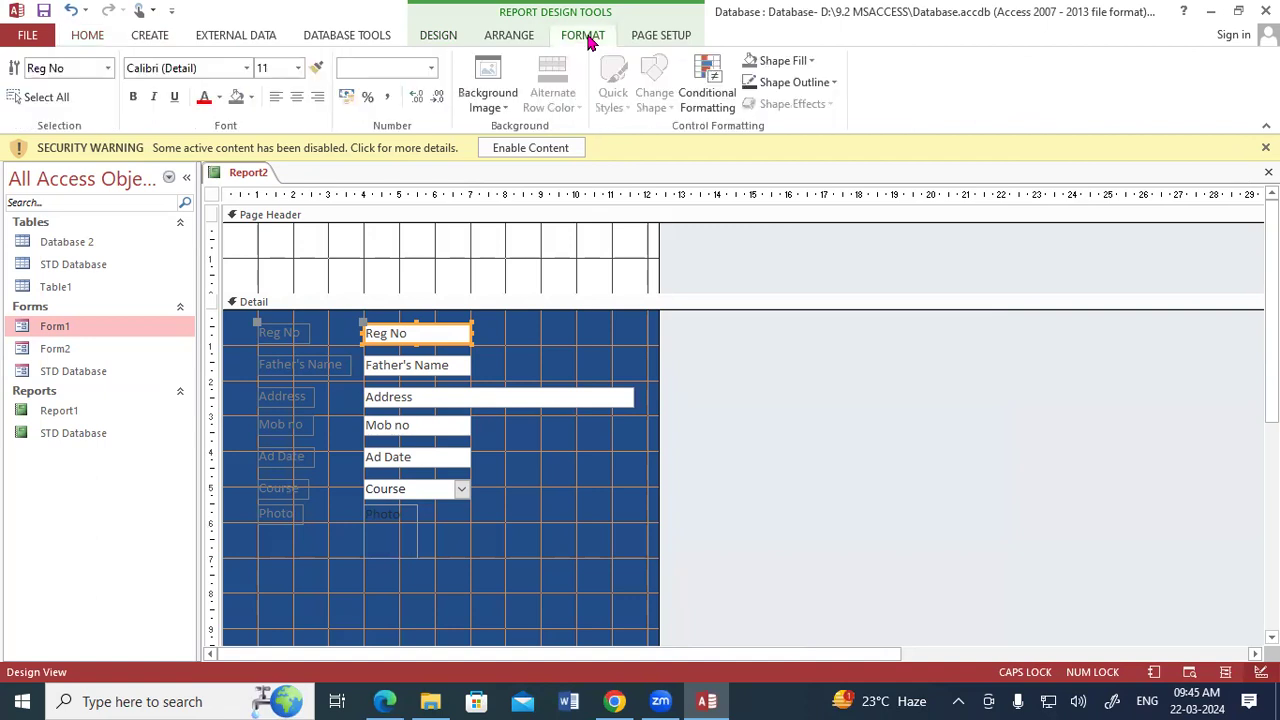
left_click(786, 62)
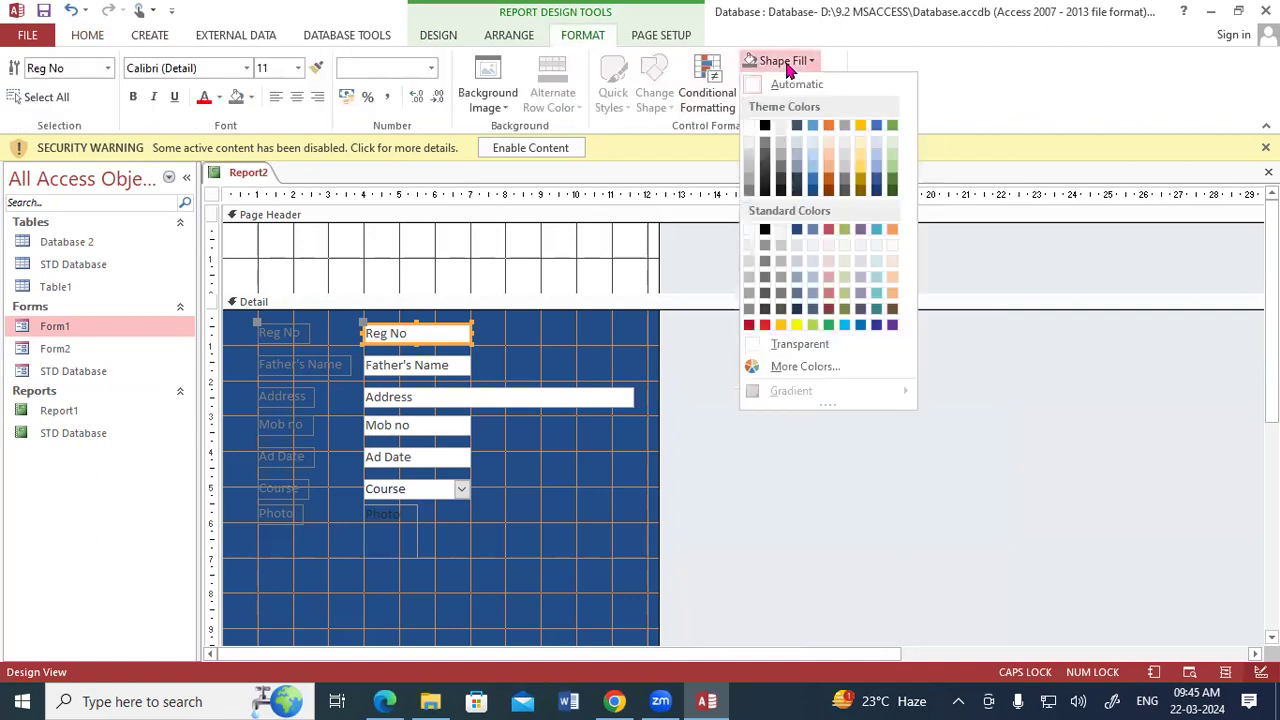
left_click(828, 324)
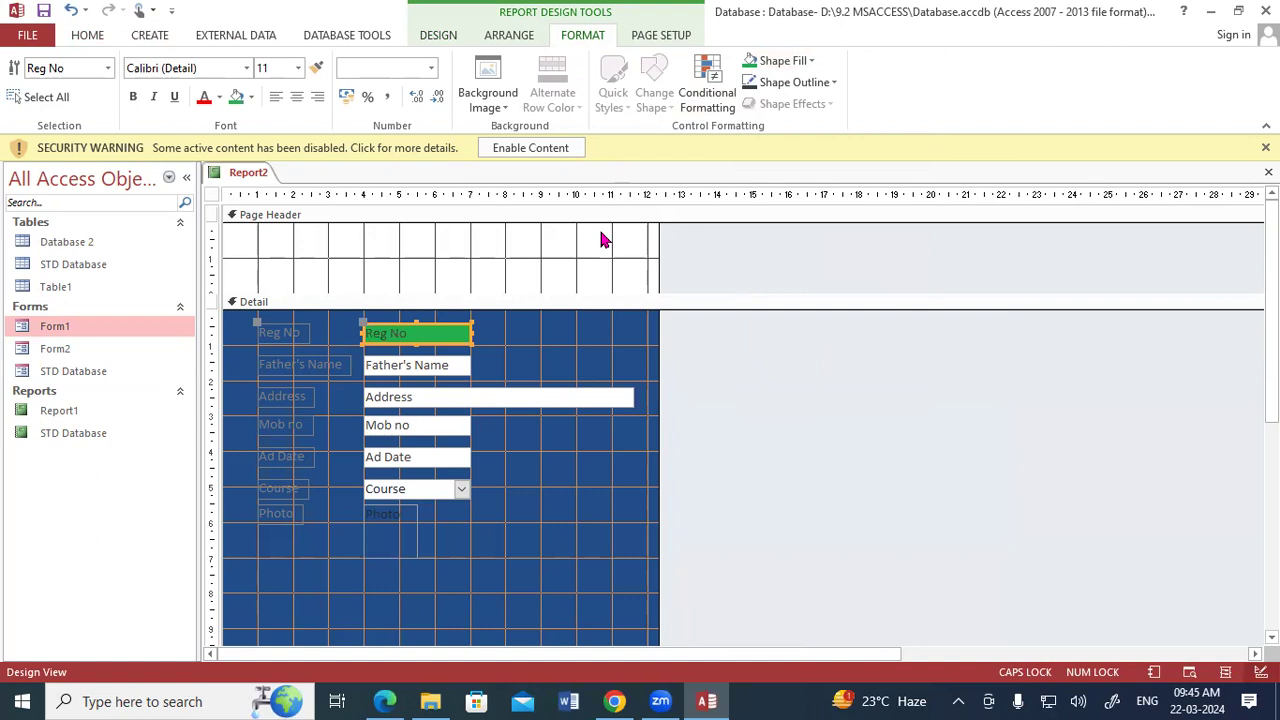
left_click(220, 100)
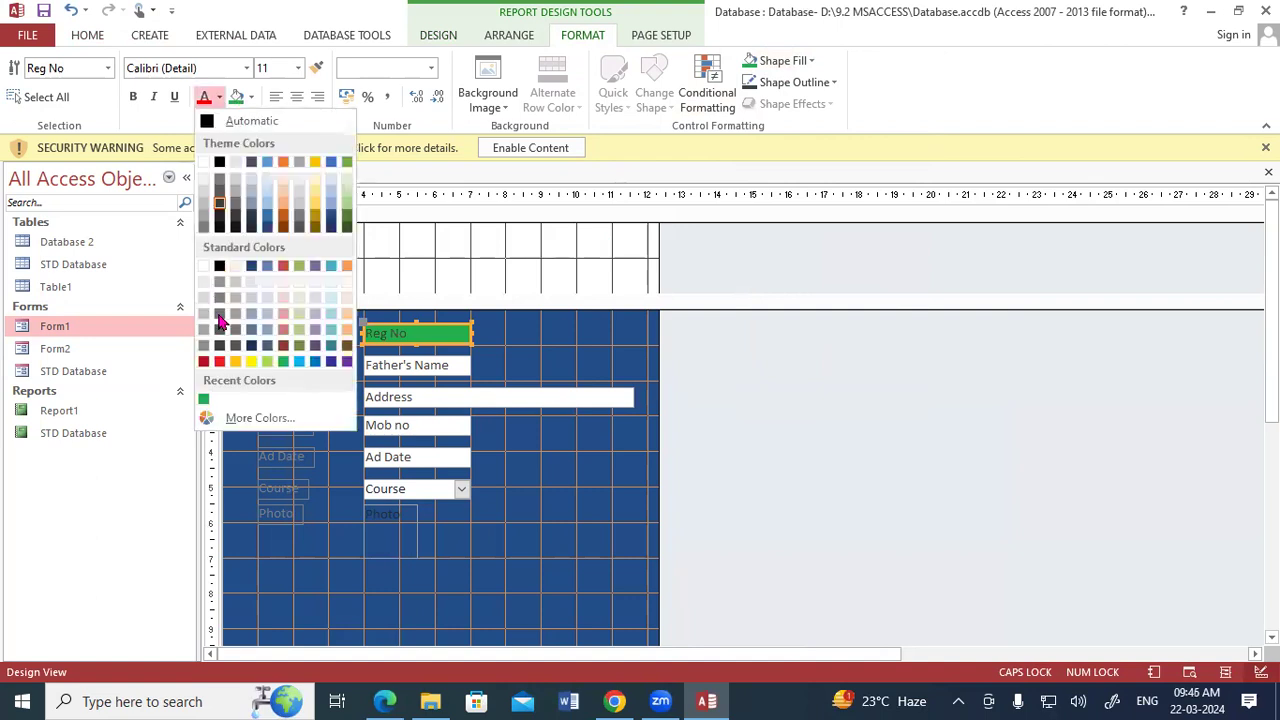
left_click(204, 268)
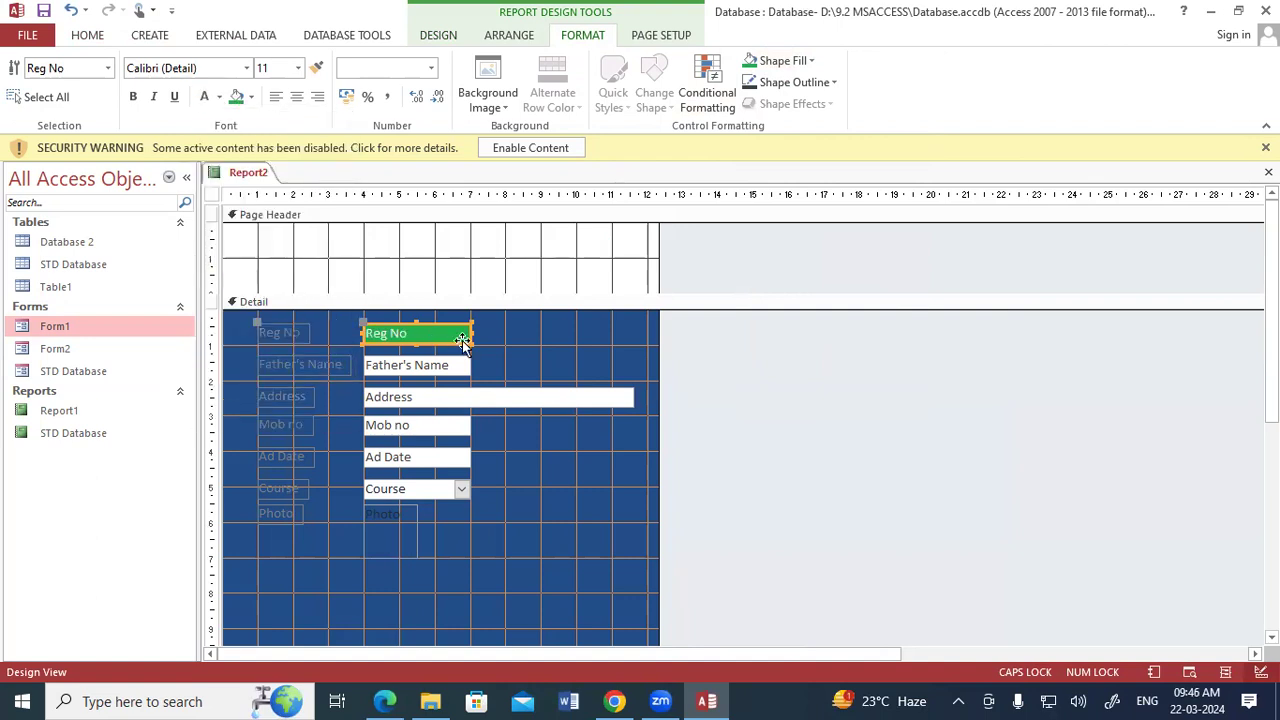
Show the report in Report View and check the Reg No field's formatting across the student records.
right_click(250, 174)
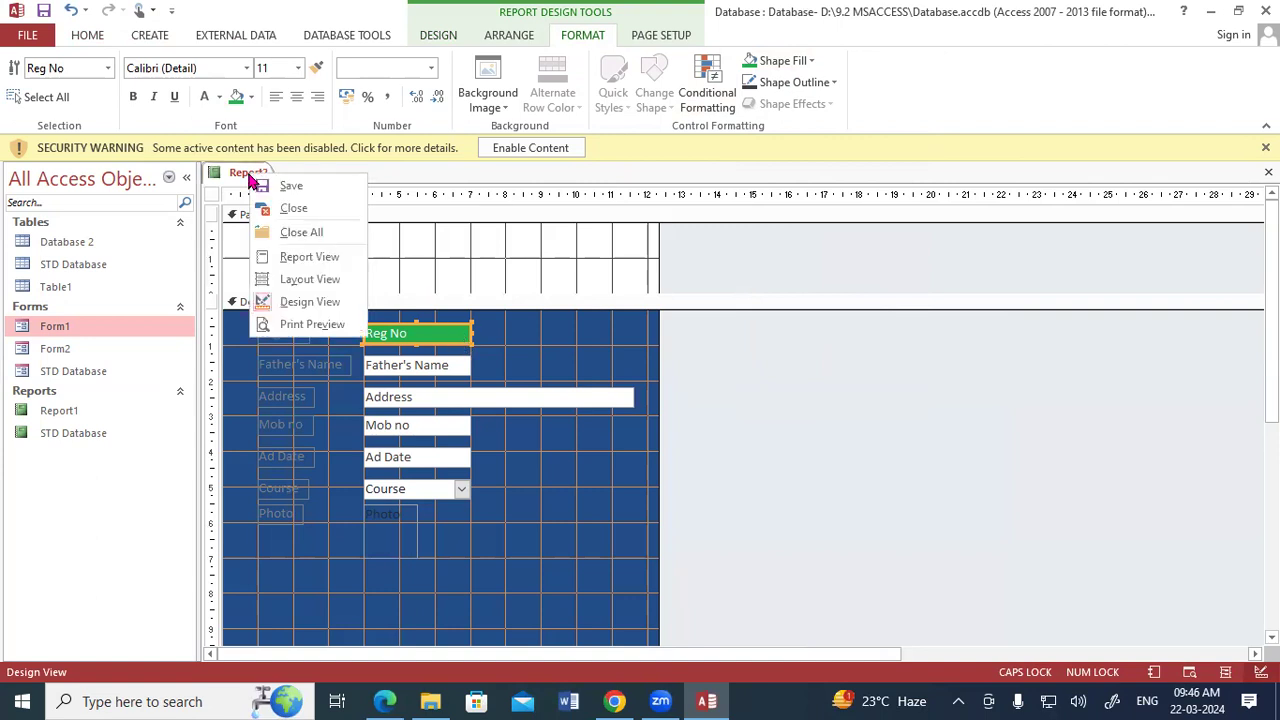
left_click(282, 262)
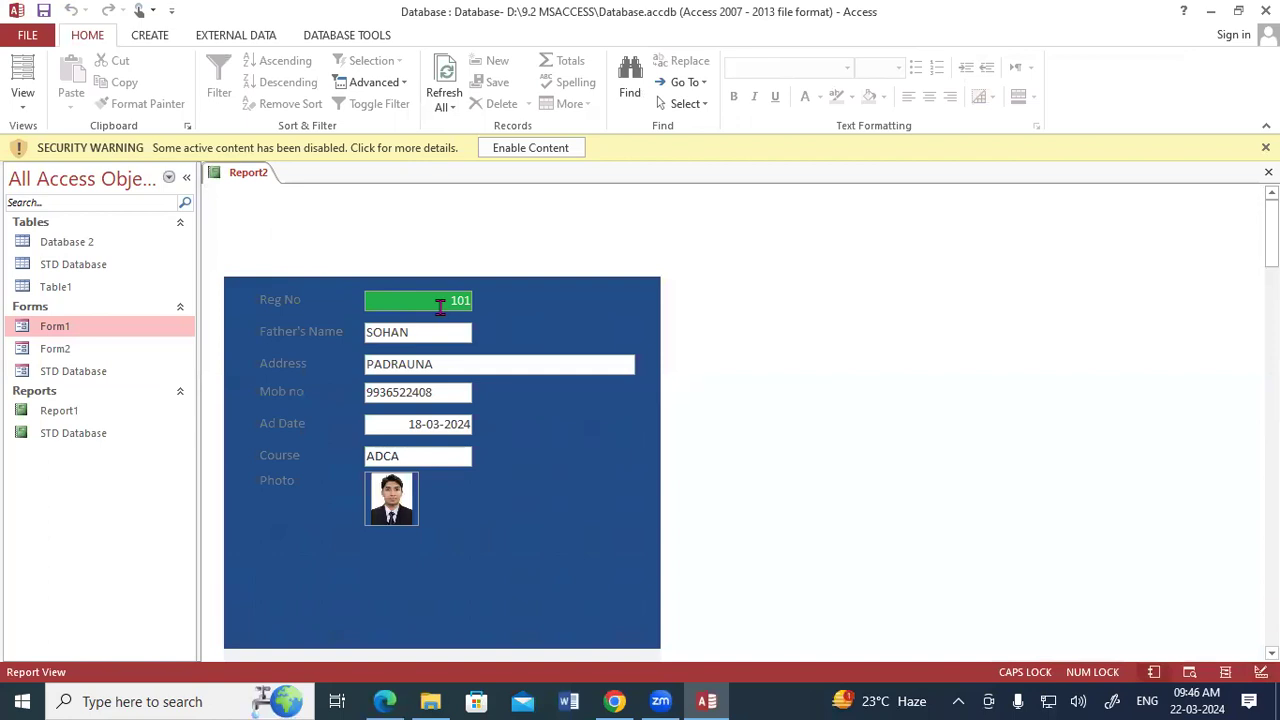
scroll(440, 307, "down", 5)
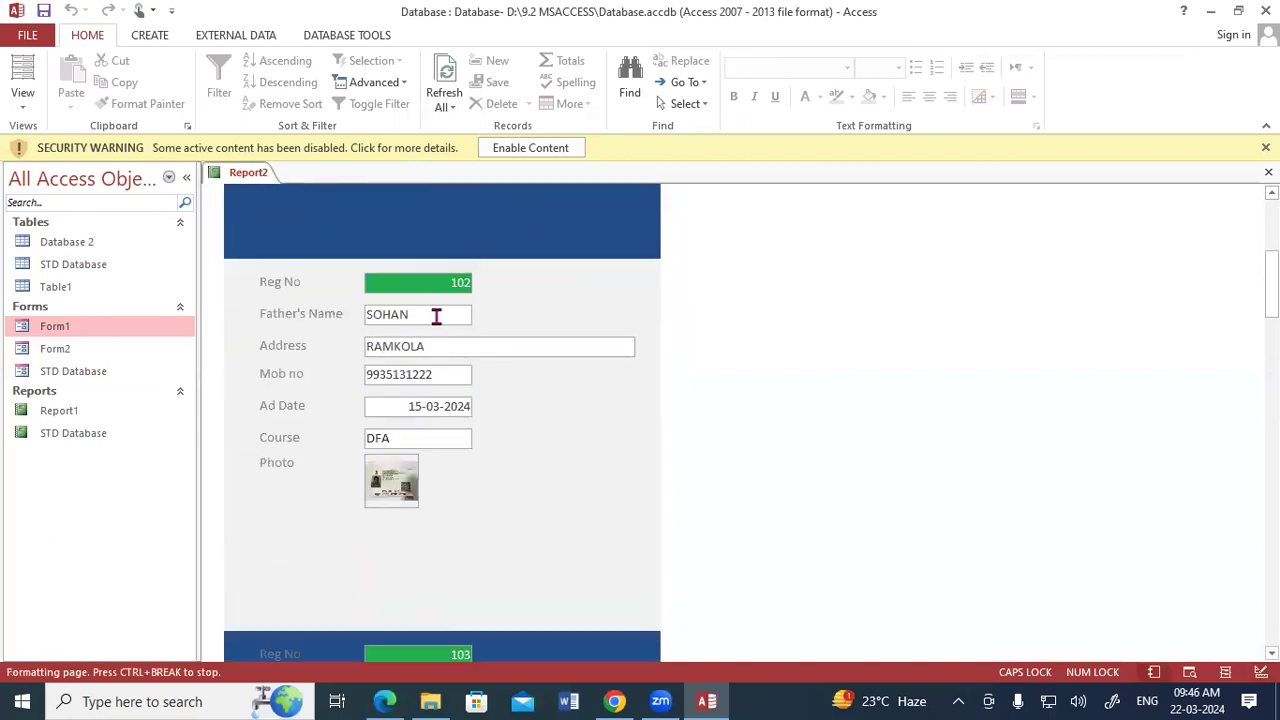
scroll(436, 316, "down", 5)
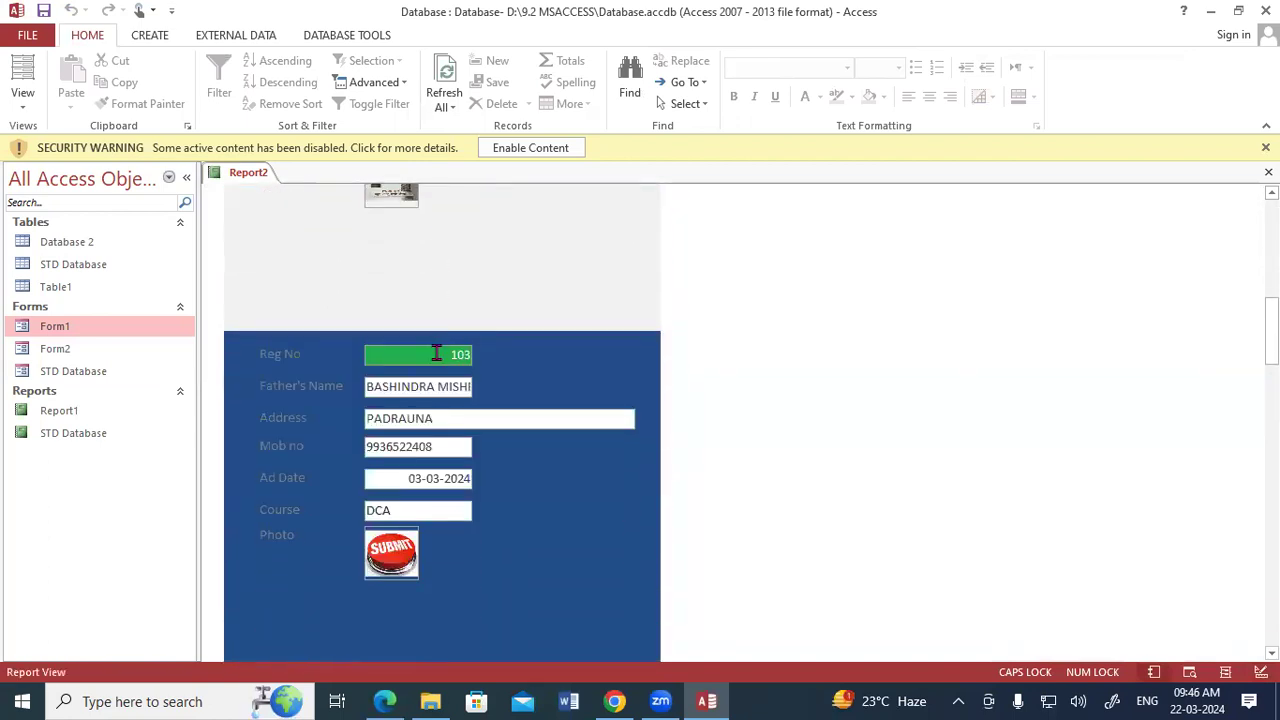
scroll(436, 353, "down", 5)
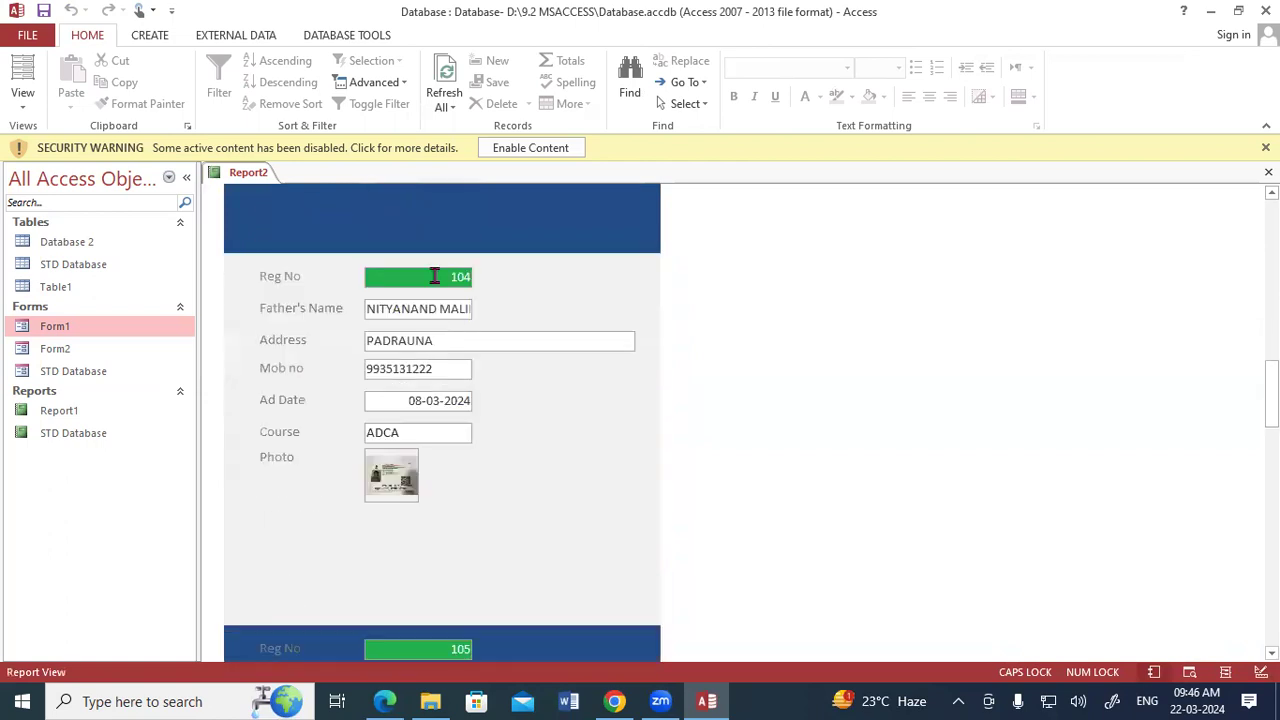
scroll(435, 278, "up", 12)
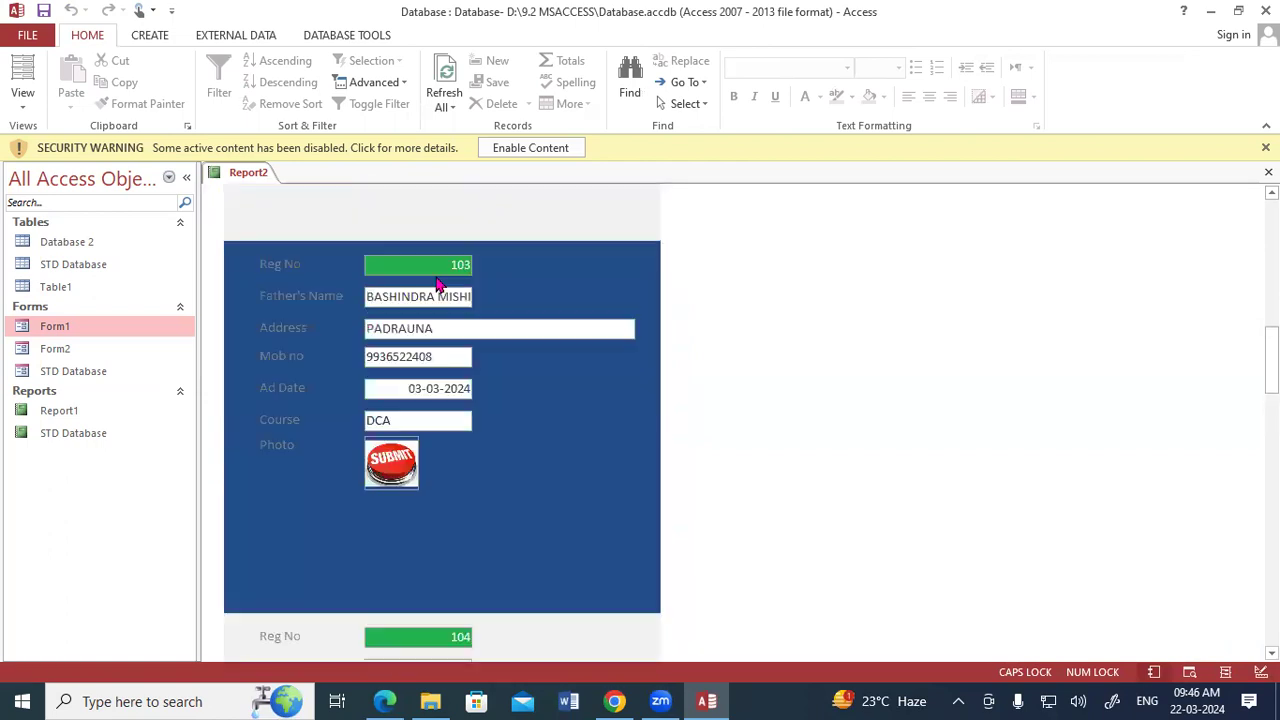
scroll(436, 284, "up", 4)
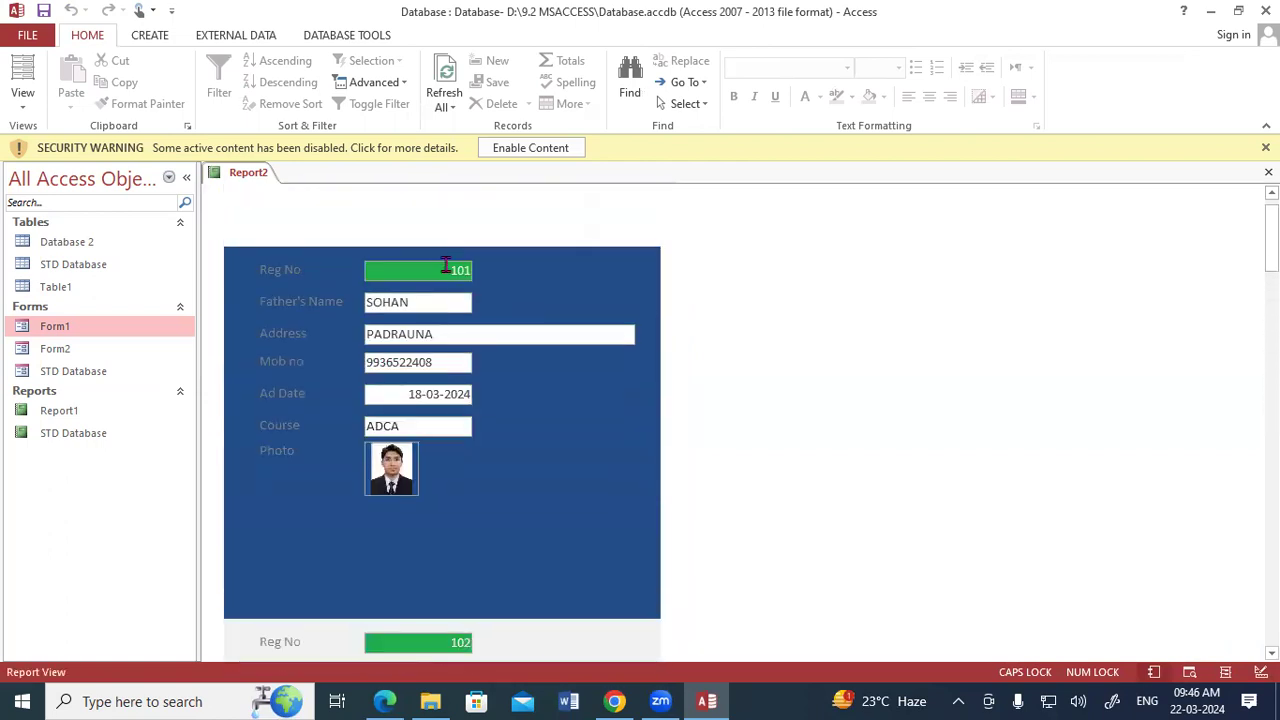
scroll(497, 276, "down", 5)
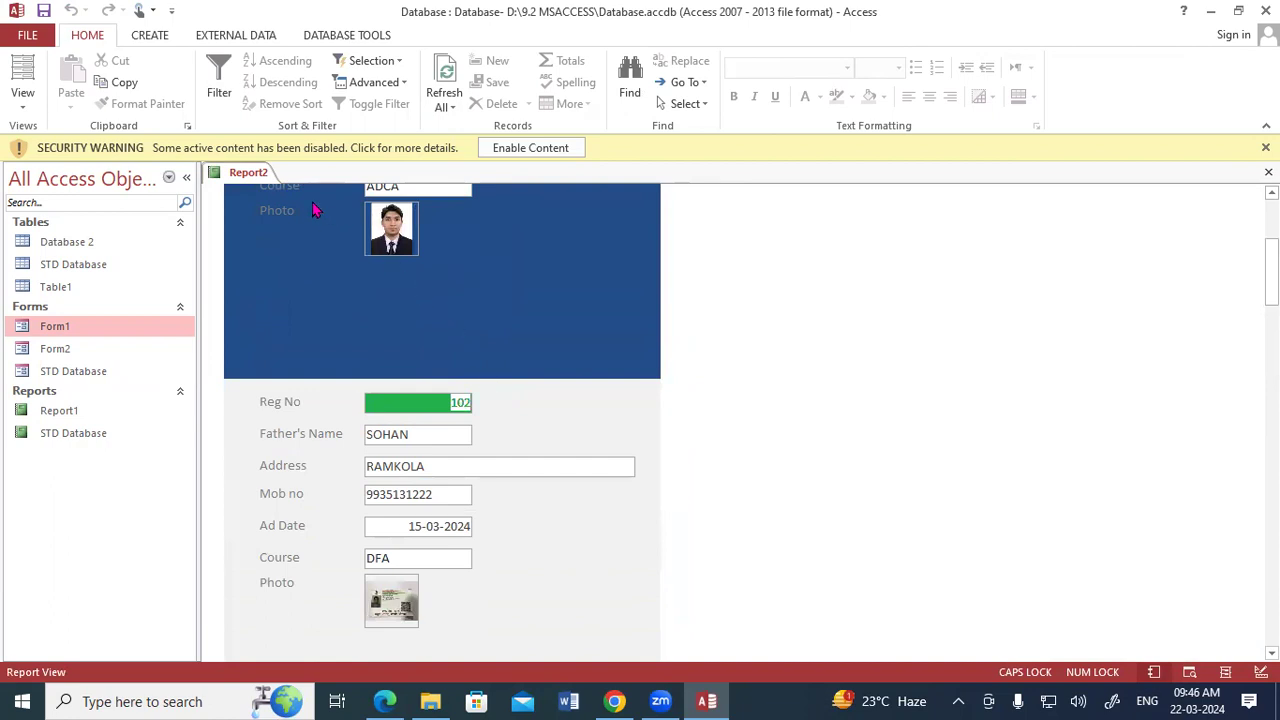
Return to Design View and fill the Father's Name text box with standard red.
right_click(250, 174)
left_click(287, 297)
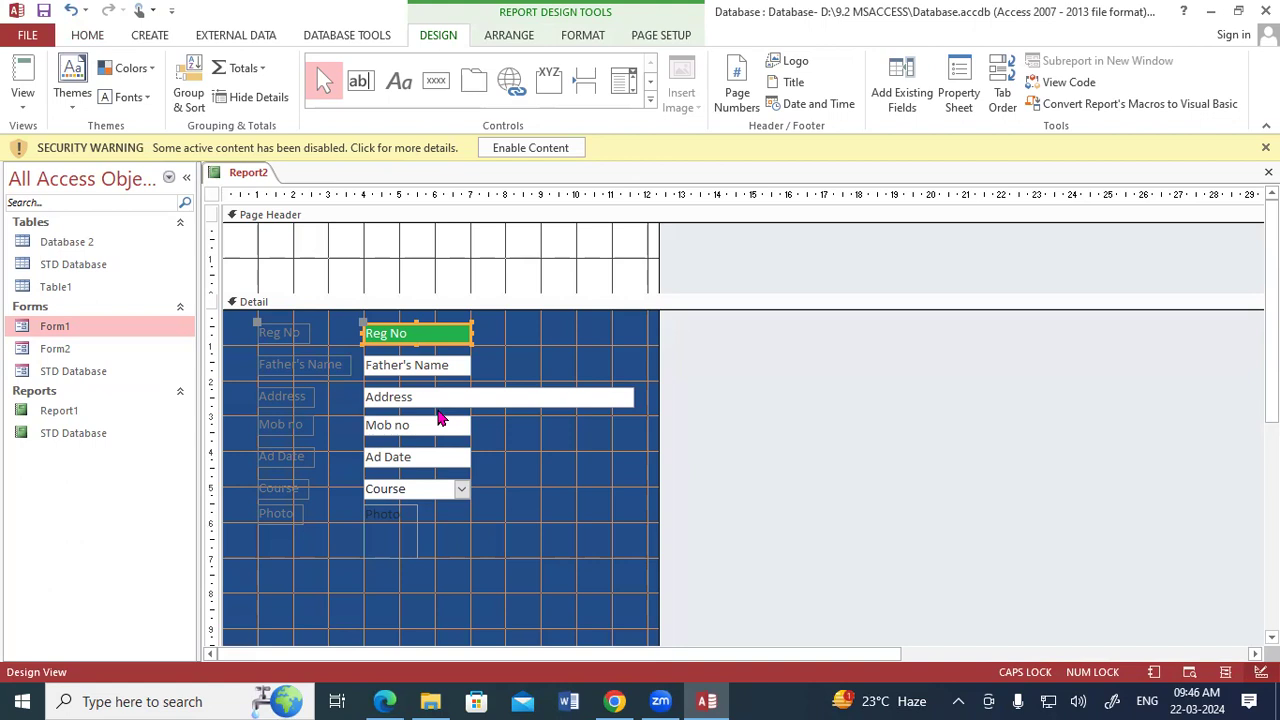
scroll(507, 413, "down", 10)
scroll(507, 413, "up", 10)
left_click(372, 337)
left_click(446, 366)
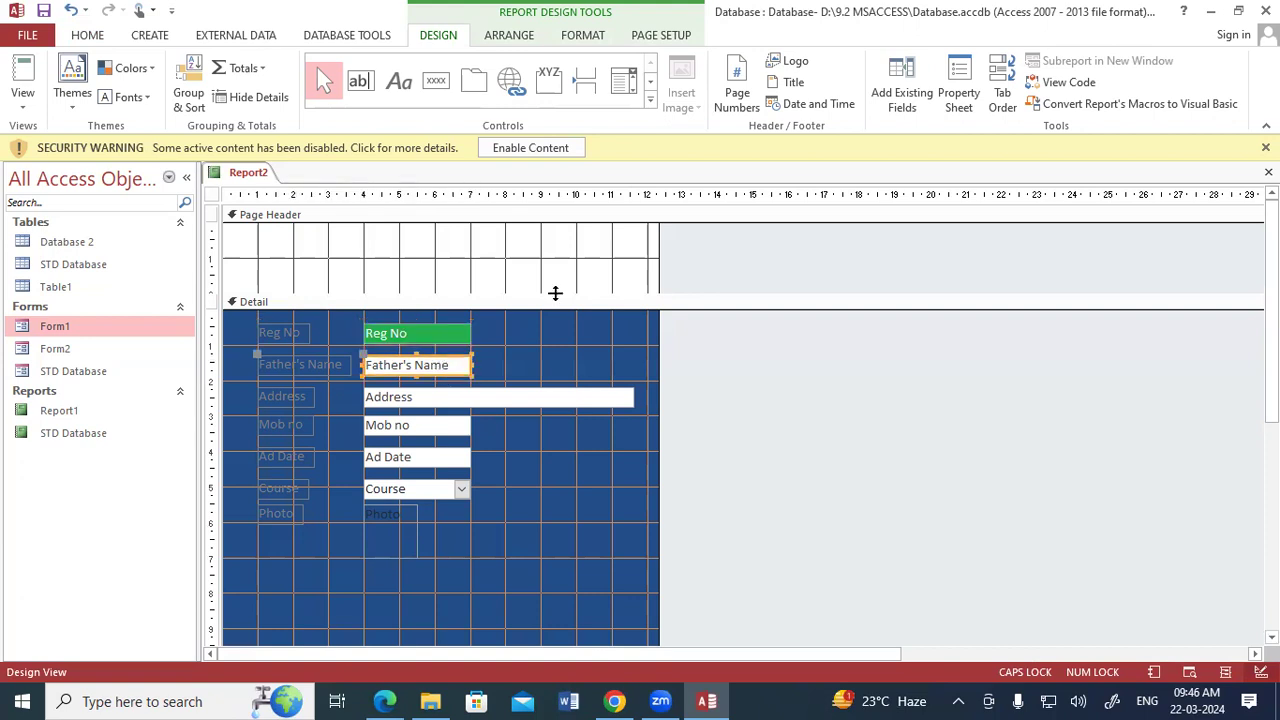
left_click(600, 35)
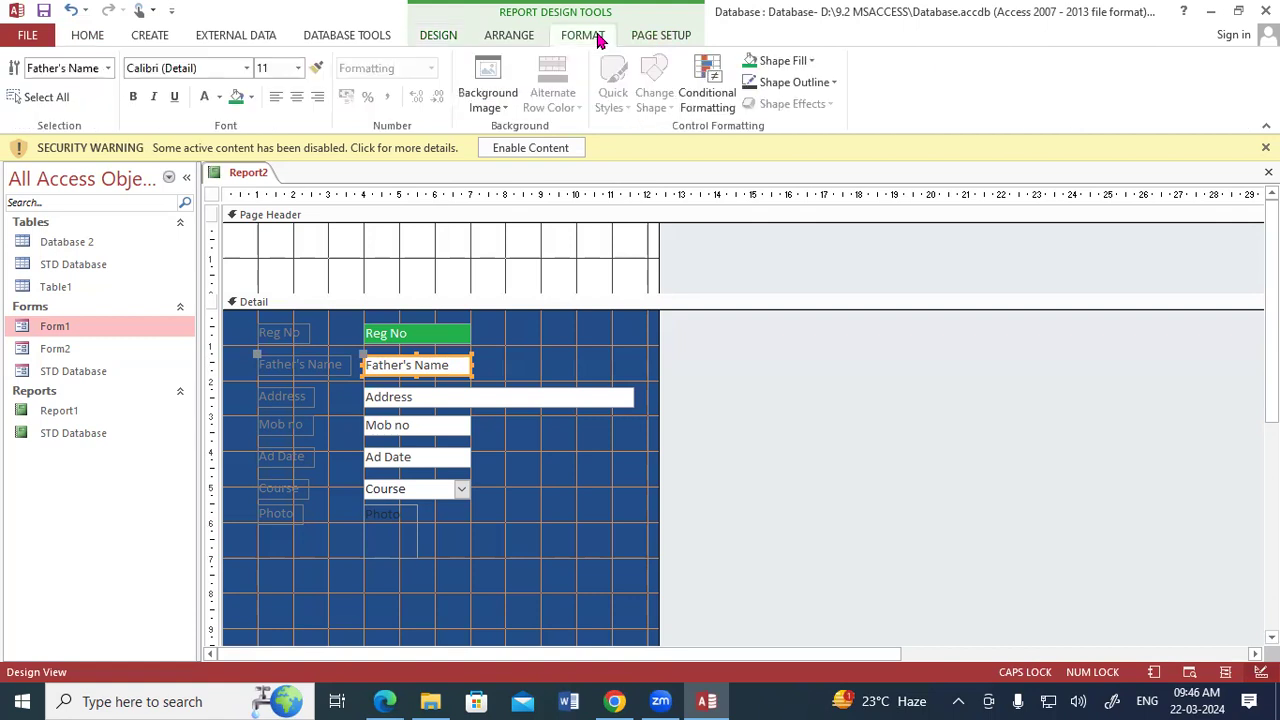
left_click(806, 64)
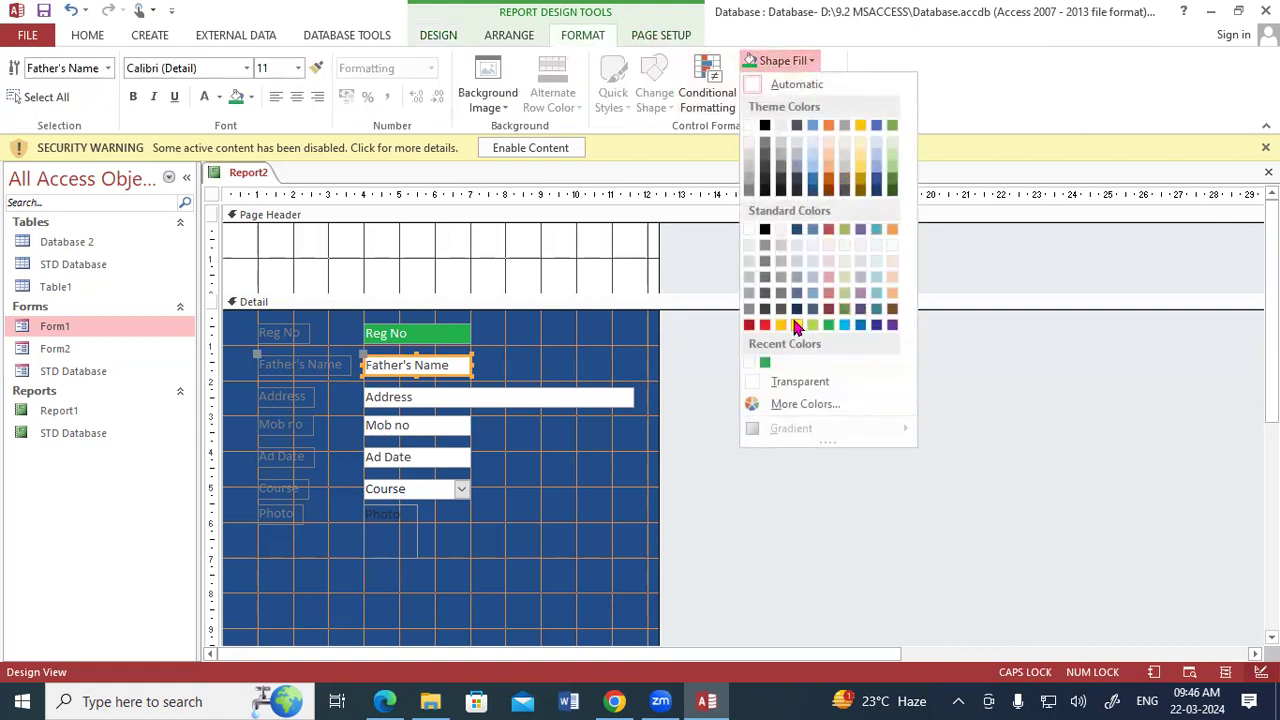
left_click(765, 325)
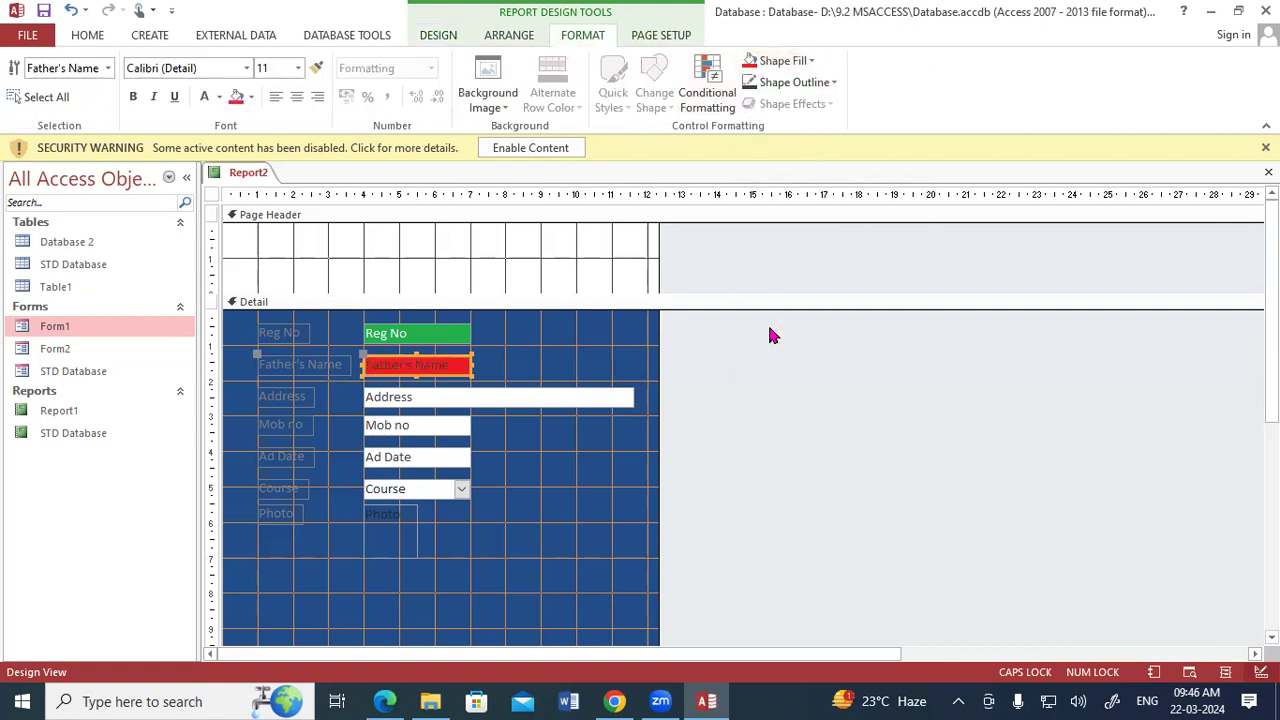
Set the Father's Name text box's font colour to yellow and make its text bold.
left_click(219, 97)
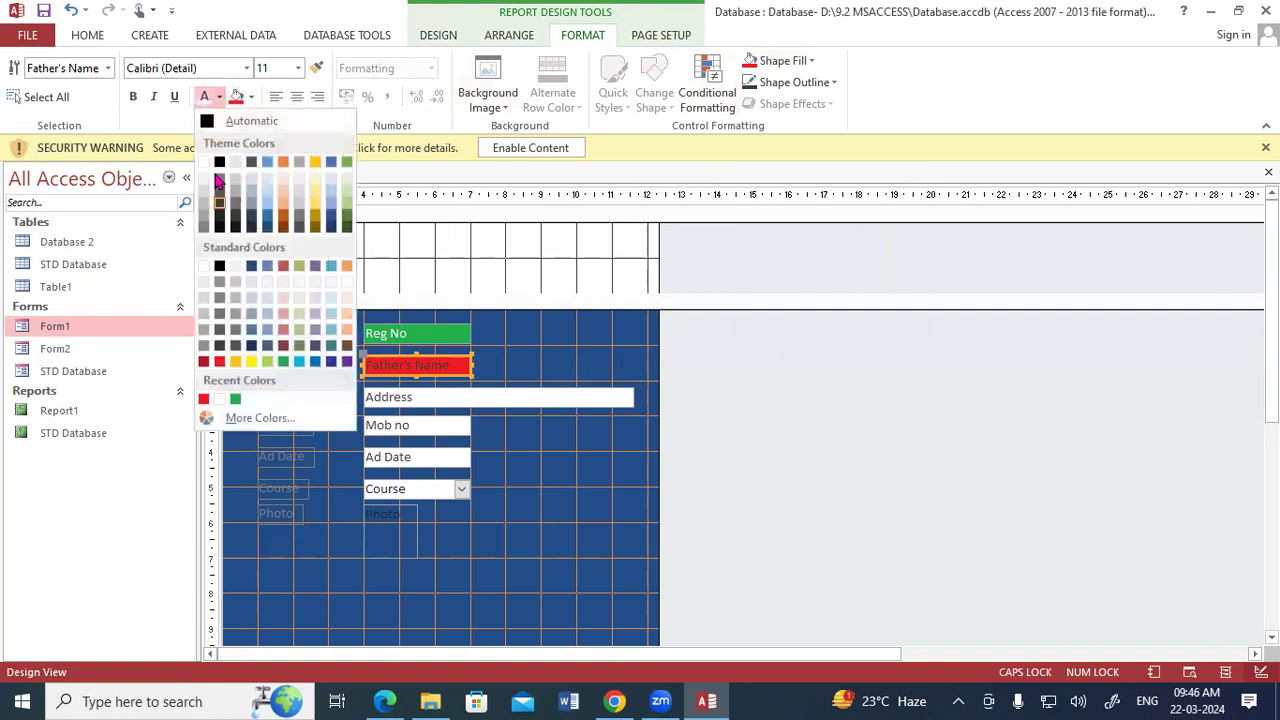
left_click(250, 362)
left_click(546, 378)
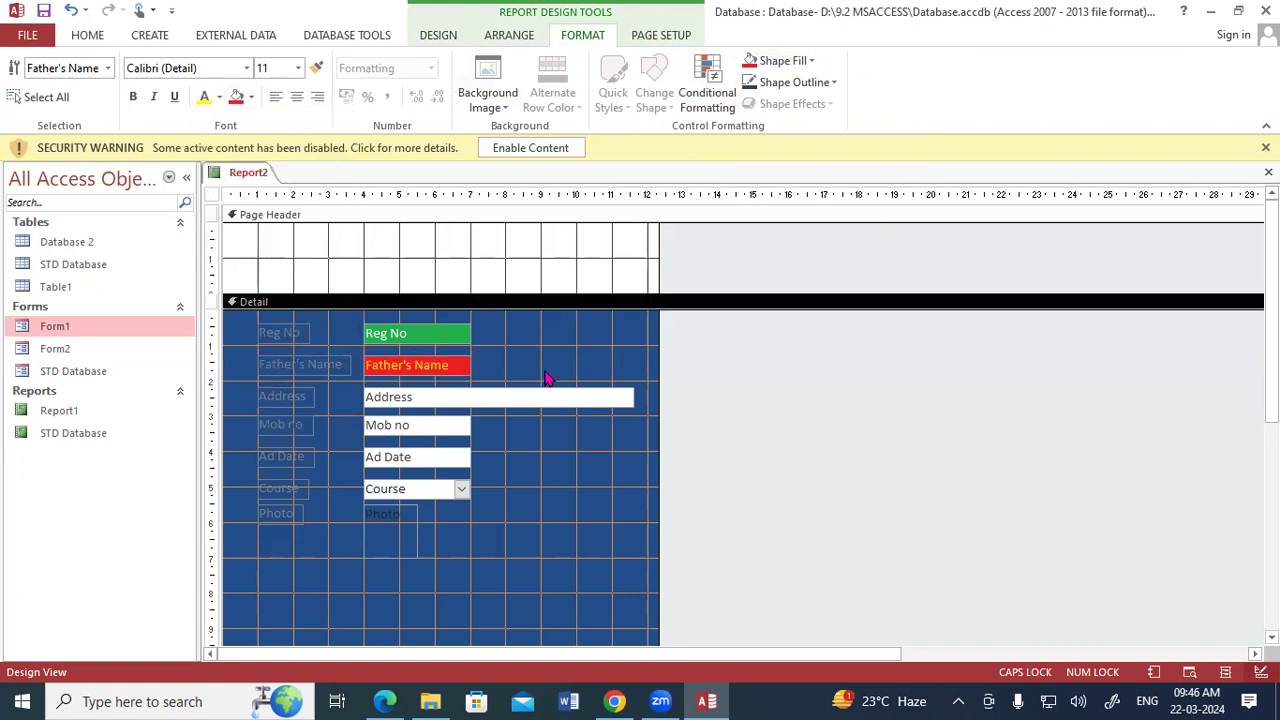
left_click(450, 367)
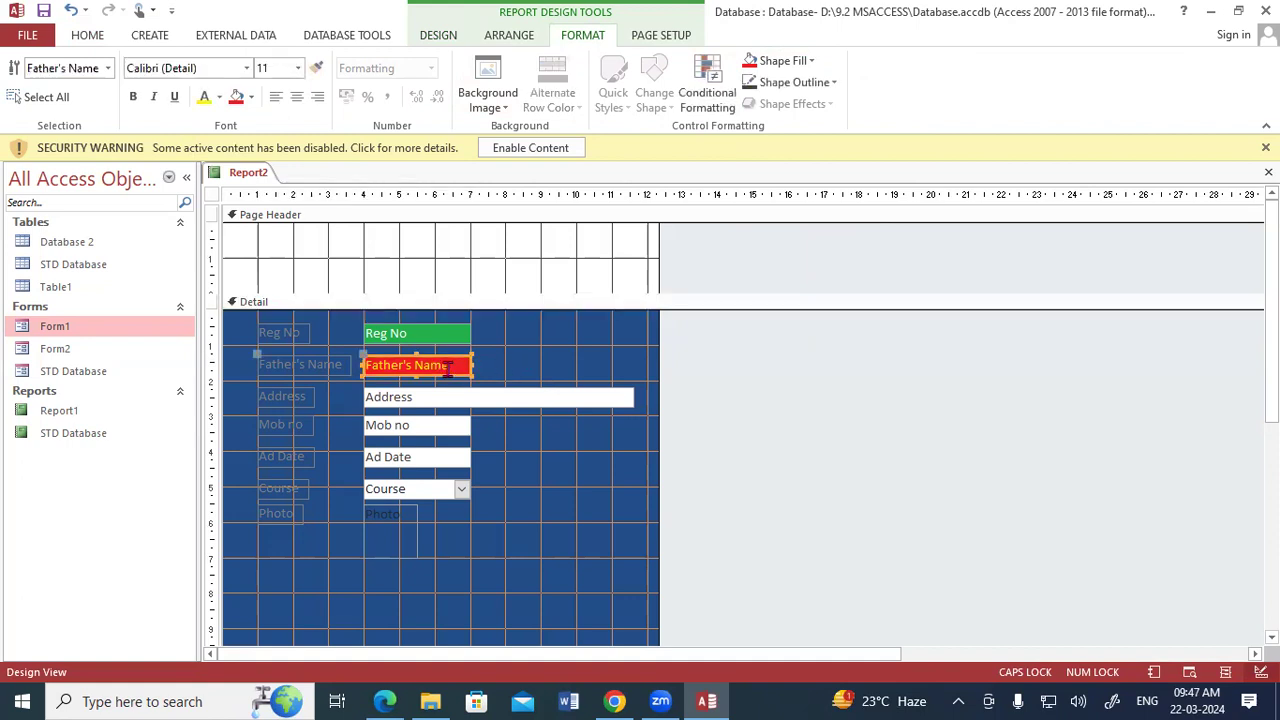
left_click(133, 98)
Check the Father's Name field's formatting in Report View, and return to Design View.
right_click(260, 174)
left_click(288, 251)
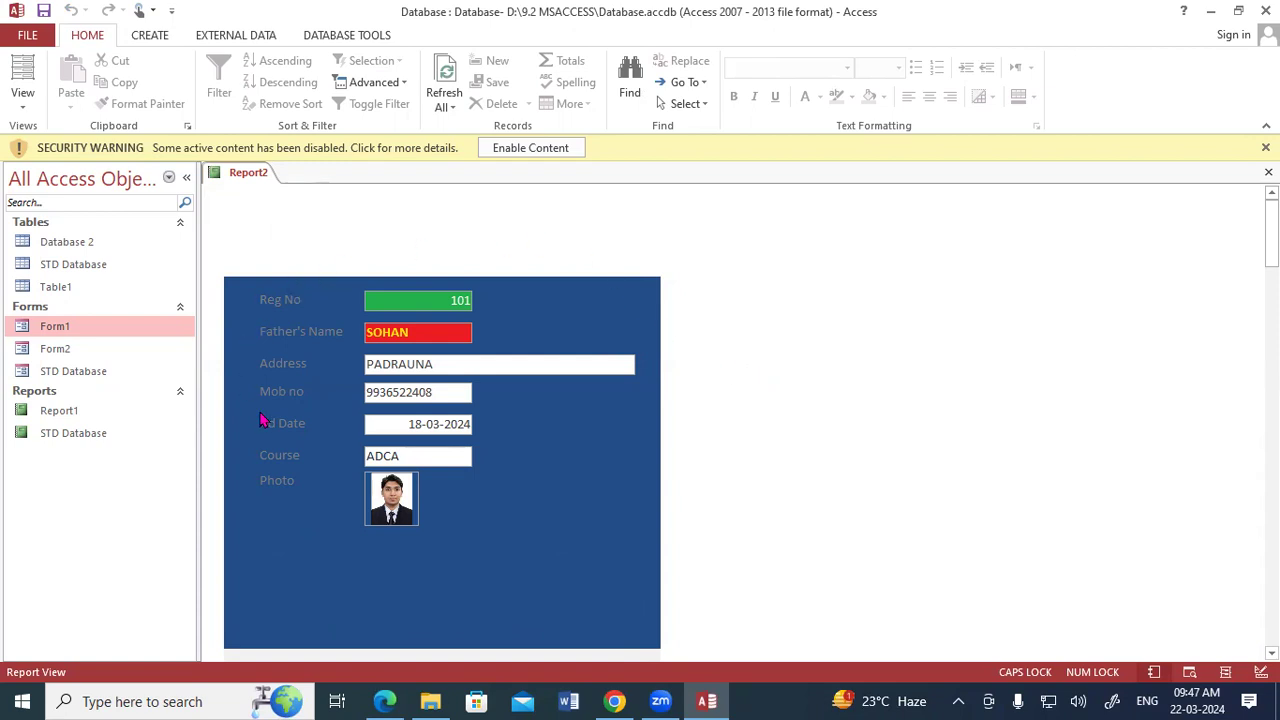
right_click(260, 176)
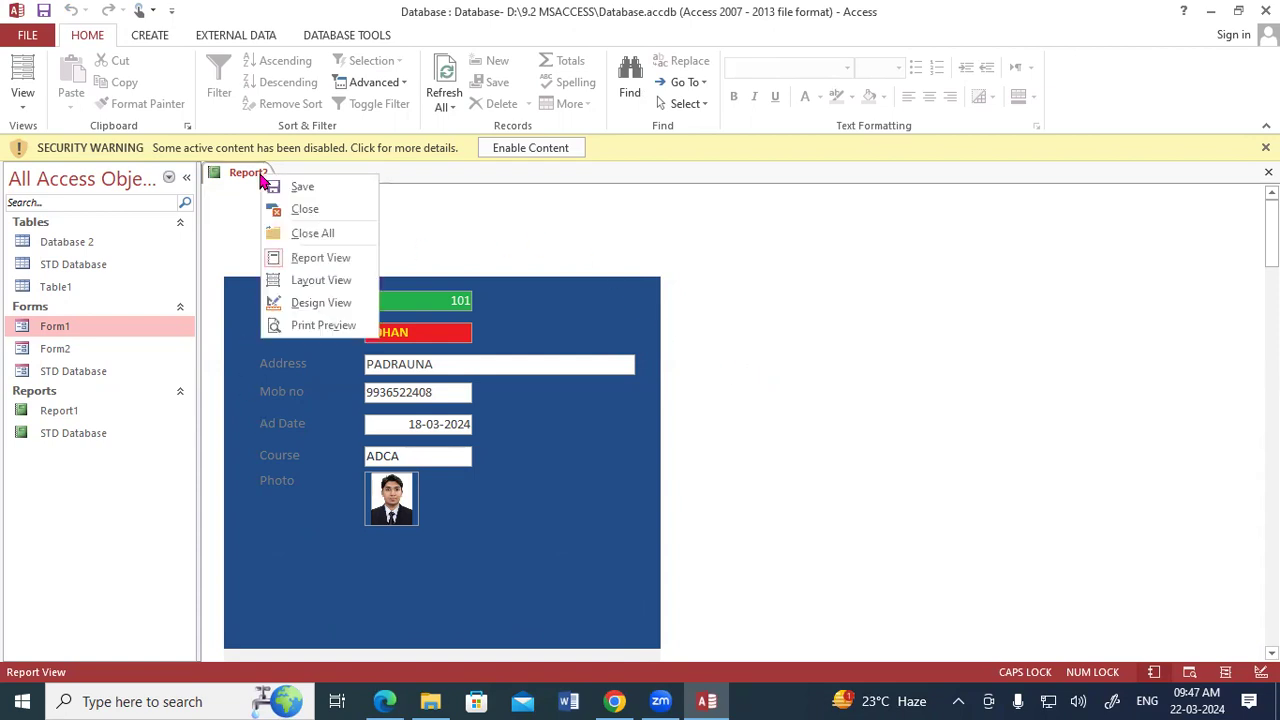
left_click(300, 303)
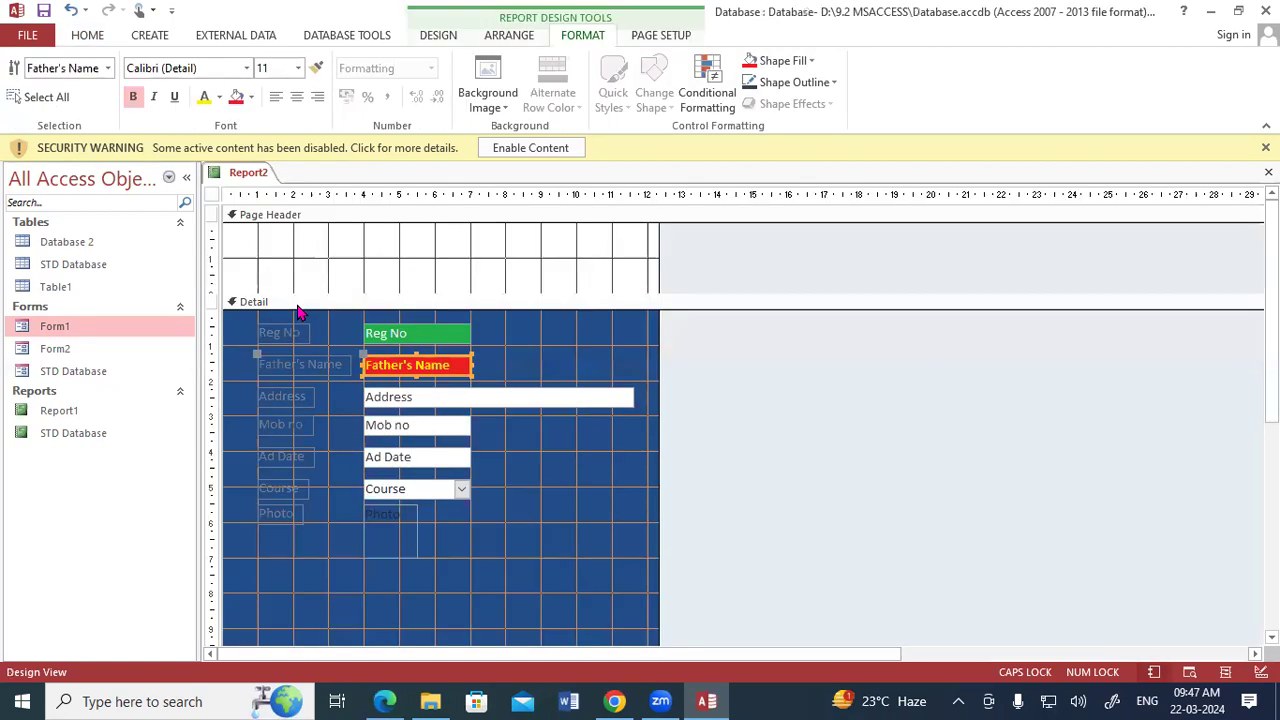
Set the Detail section's Back Color to the black System Tooltip Text colour and its Alternate Back Color to a grey Background colour.
double_click(560, 517)
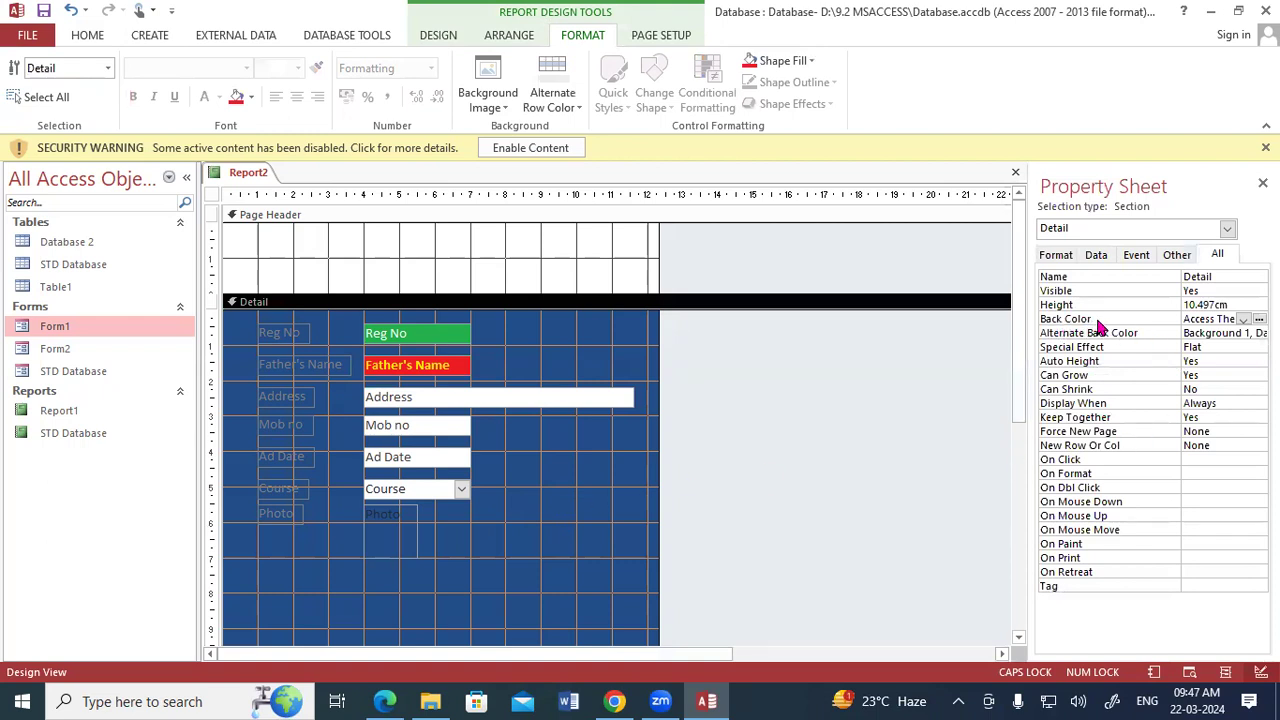
left_click(1243, 322)
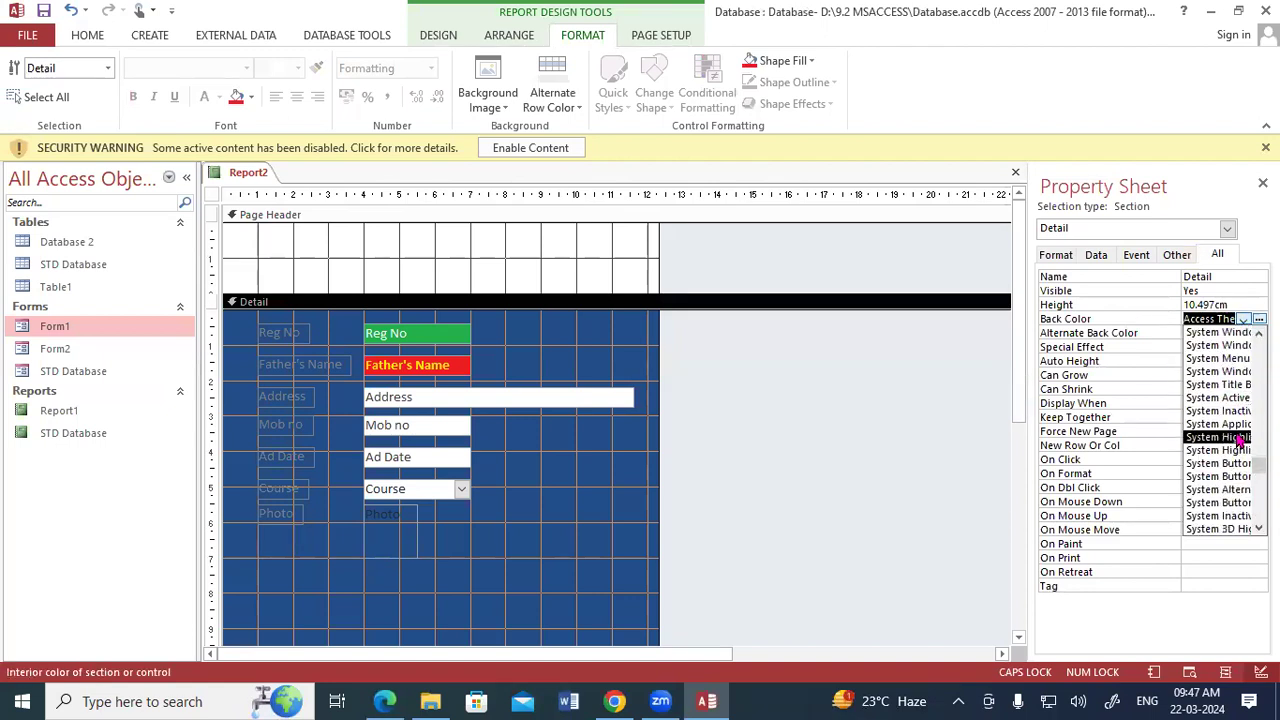
left_click(1238, 438)
left_click(1243, 320)
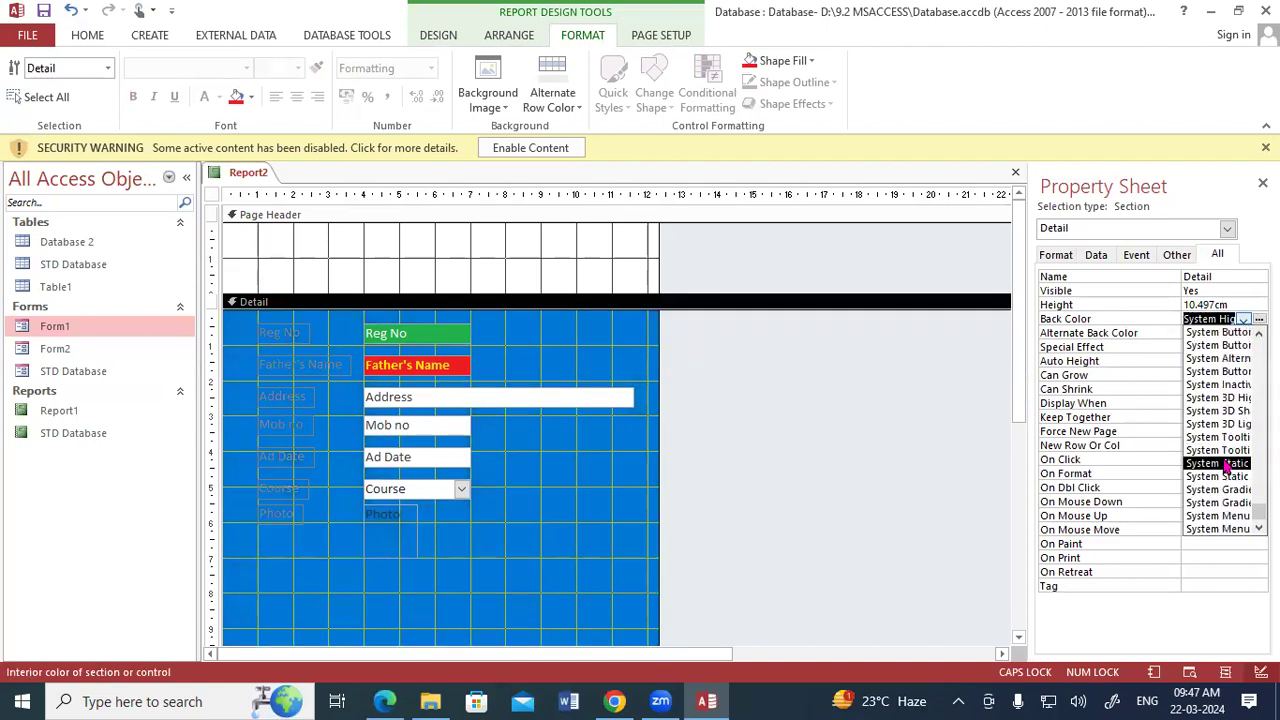
left_click(1222, 463)
left_click(1243, 320)
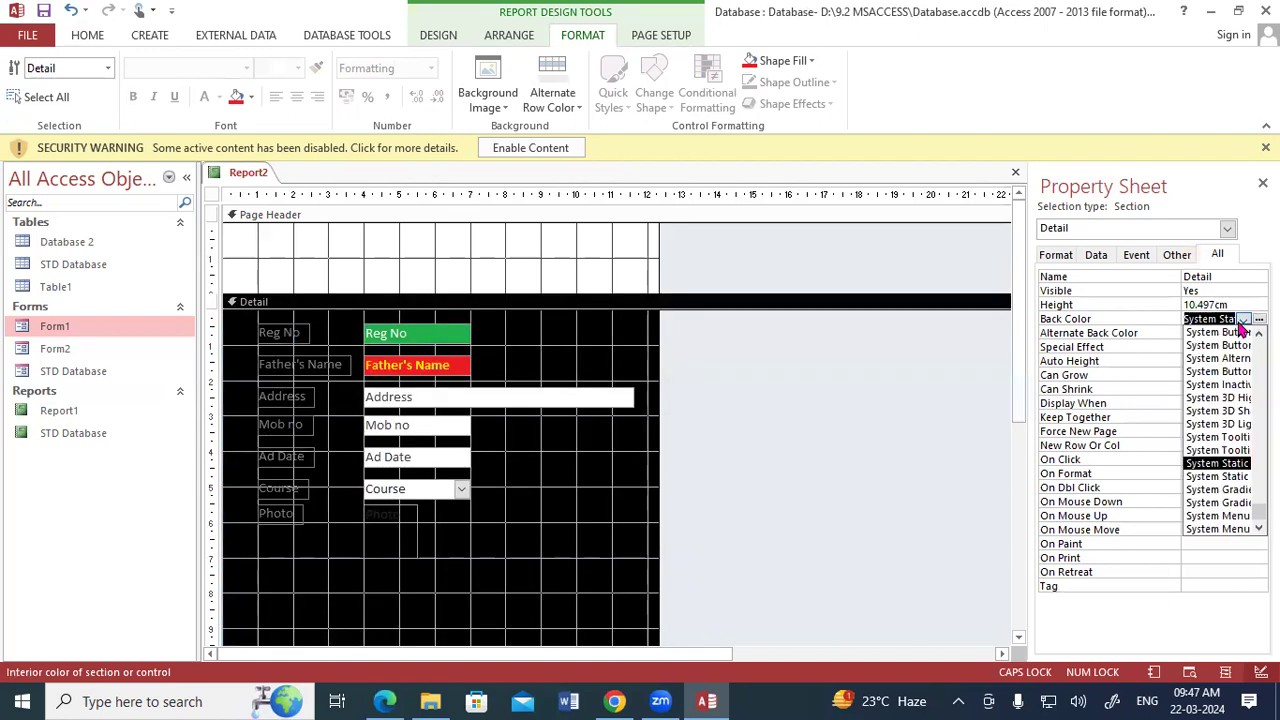
left_click(1220, 445)
left_click(1243, 333)
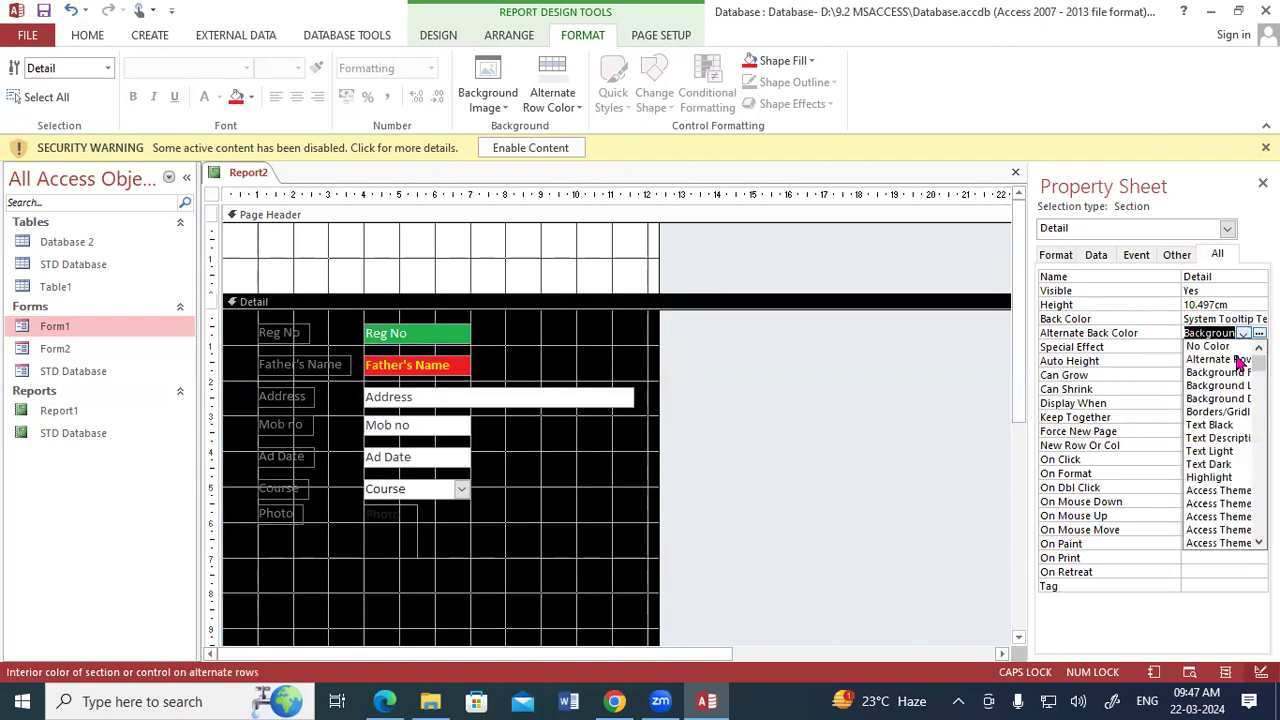
left_click(1233, 400)
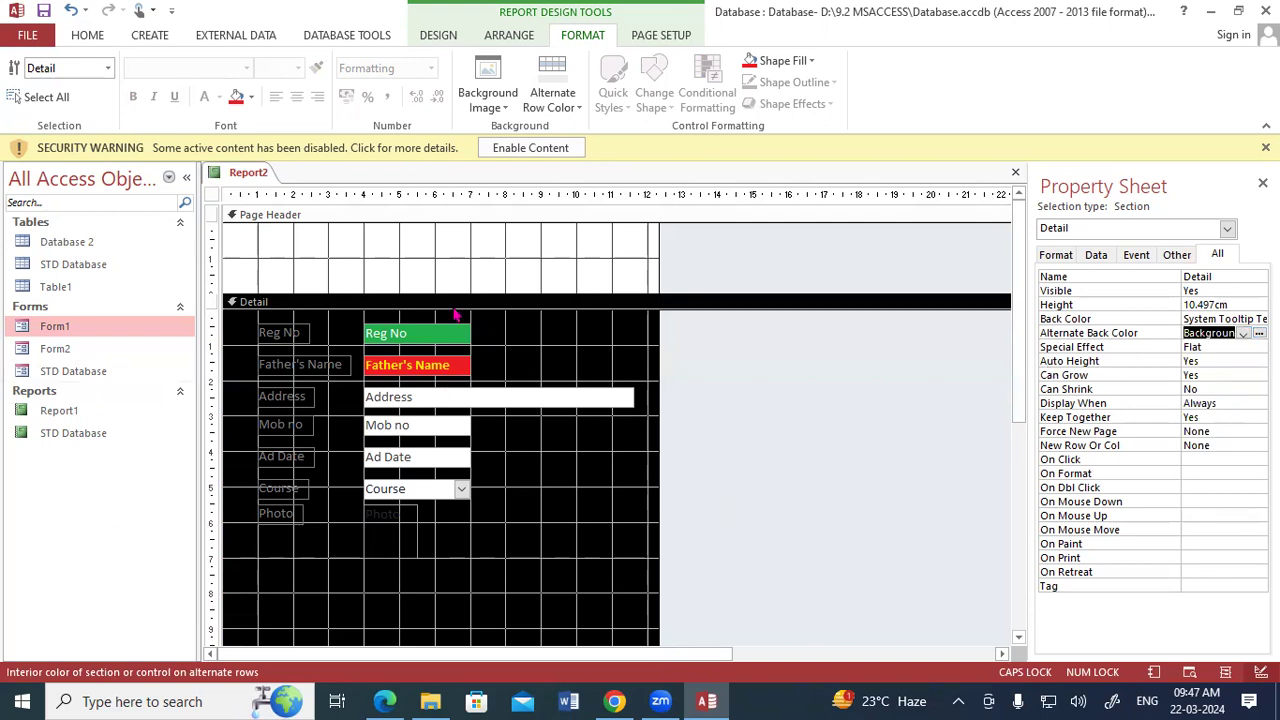
Show the report in Report View and check the alternating backgrounds behind the student records.
right_click(247, 173)
left_click(283, 253)
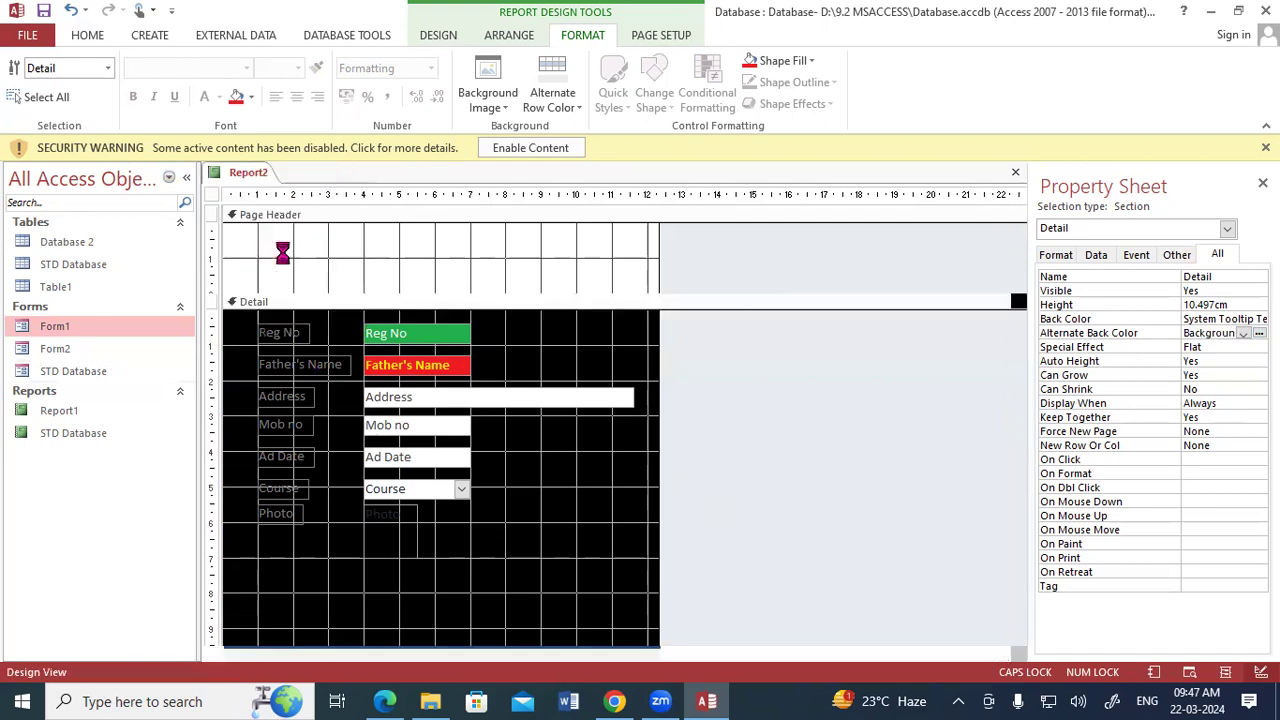
scroll(494, 471, "down", 1)
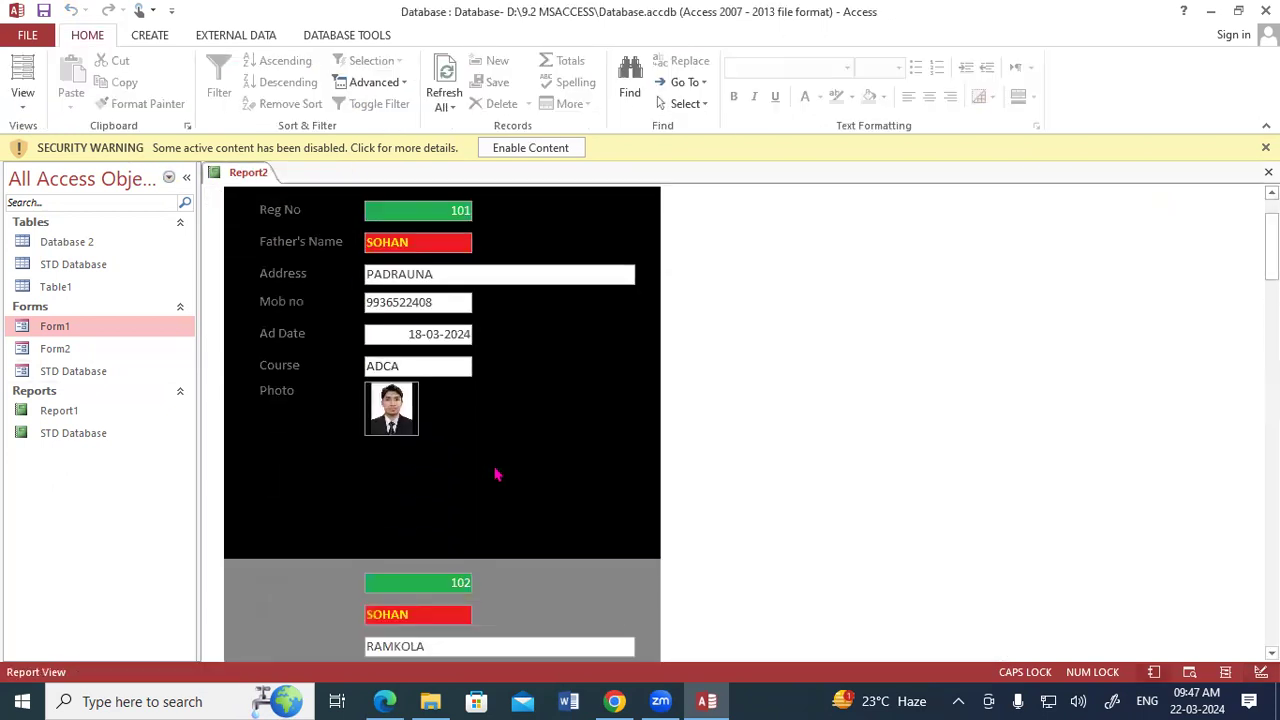
scroll(494, 473, "down", 5)
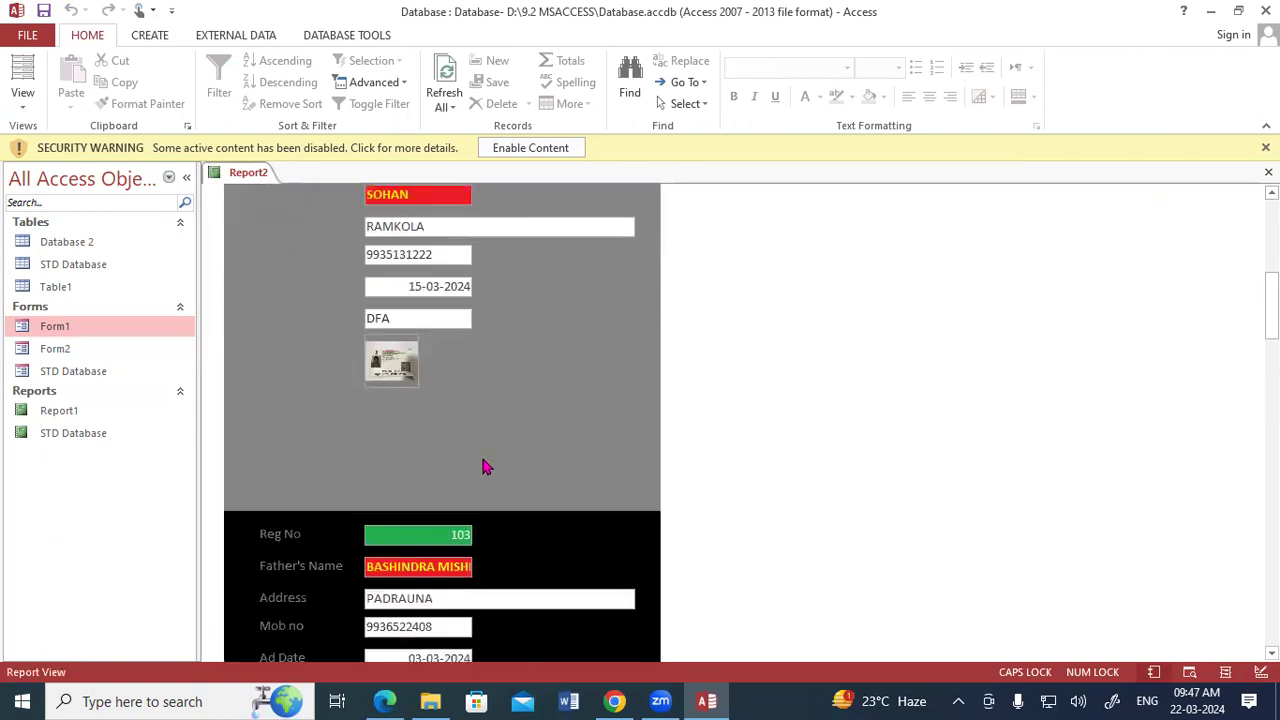
Save the new report under the name Report2 and close it.
right_click(257, 172)
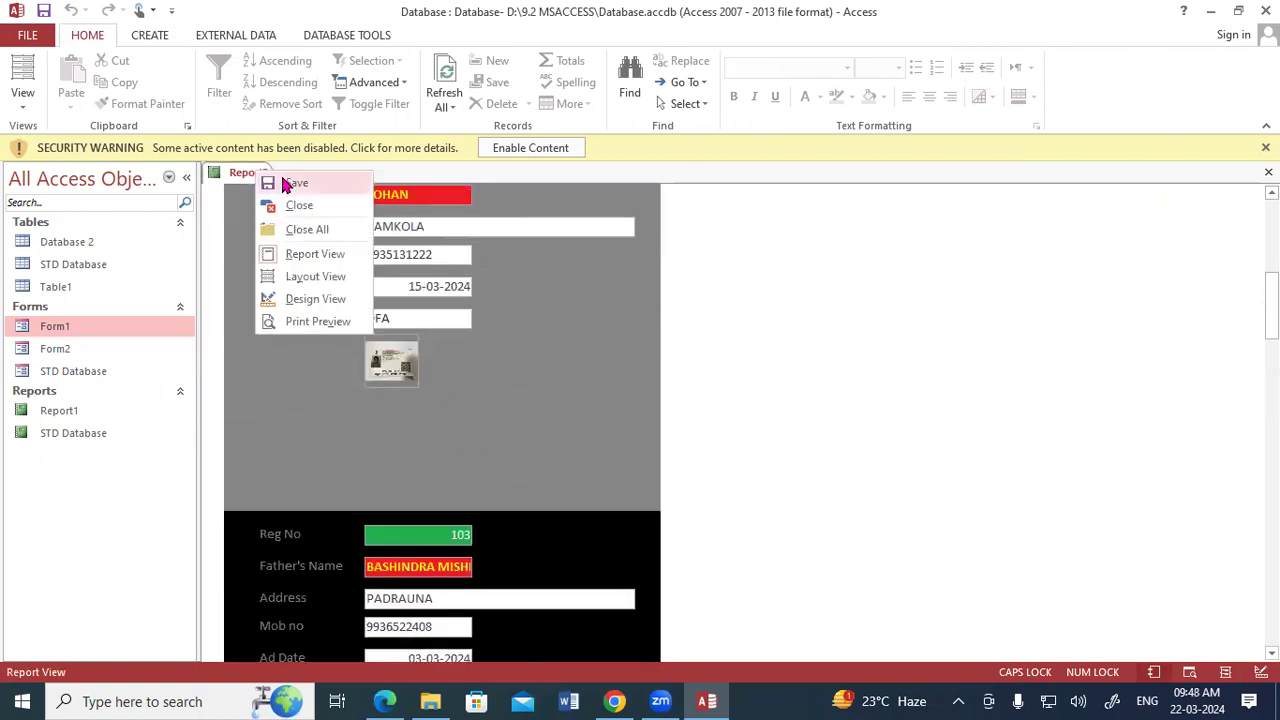
left_click(295, 183)
left_click(615, 284)
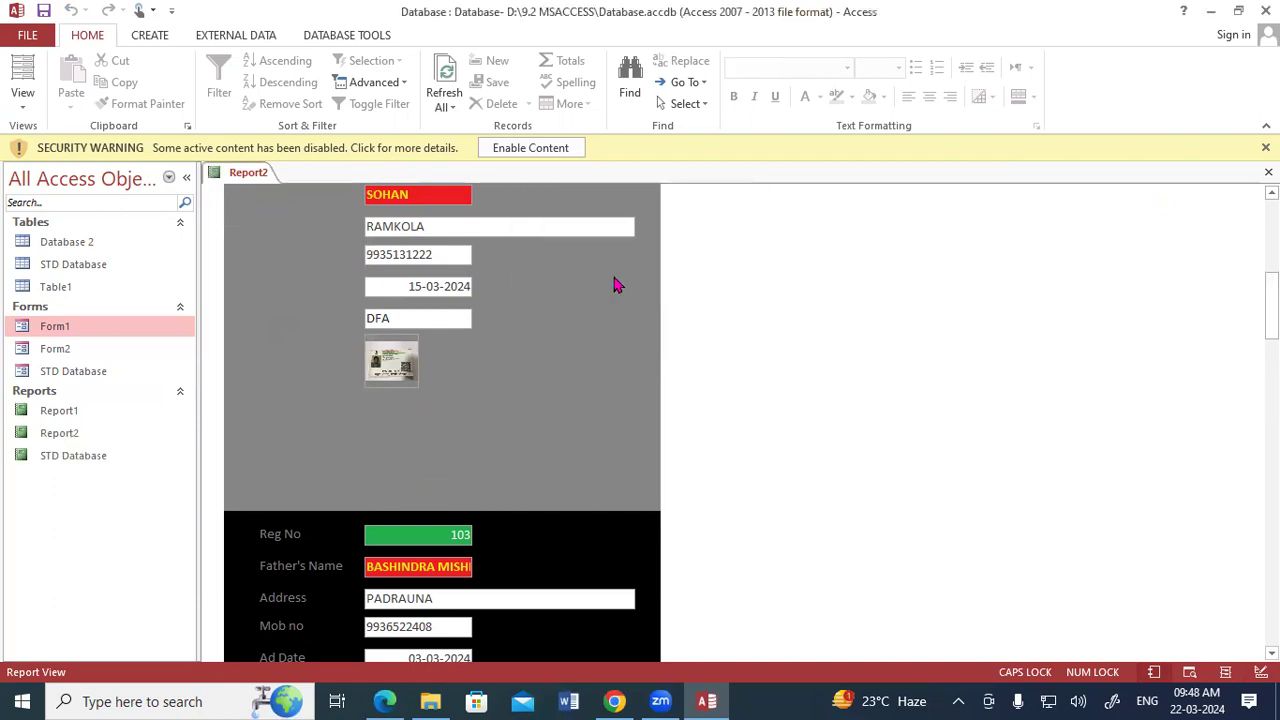
right_click(250, 177)
left_click(288, 209)
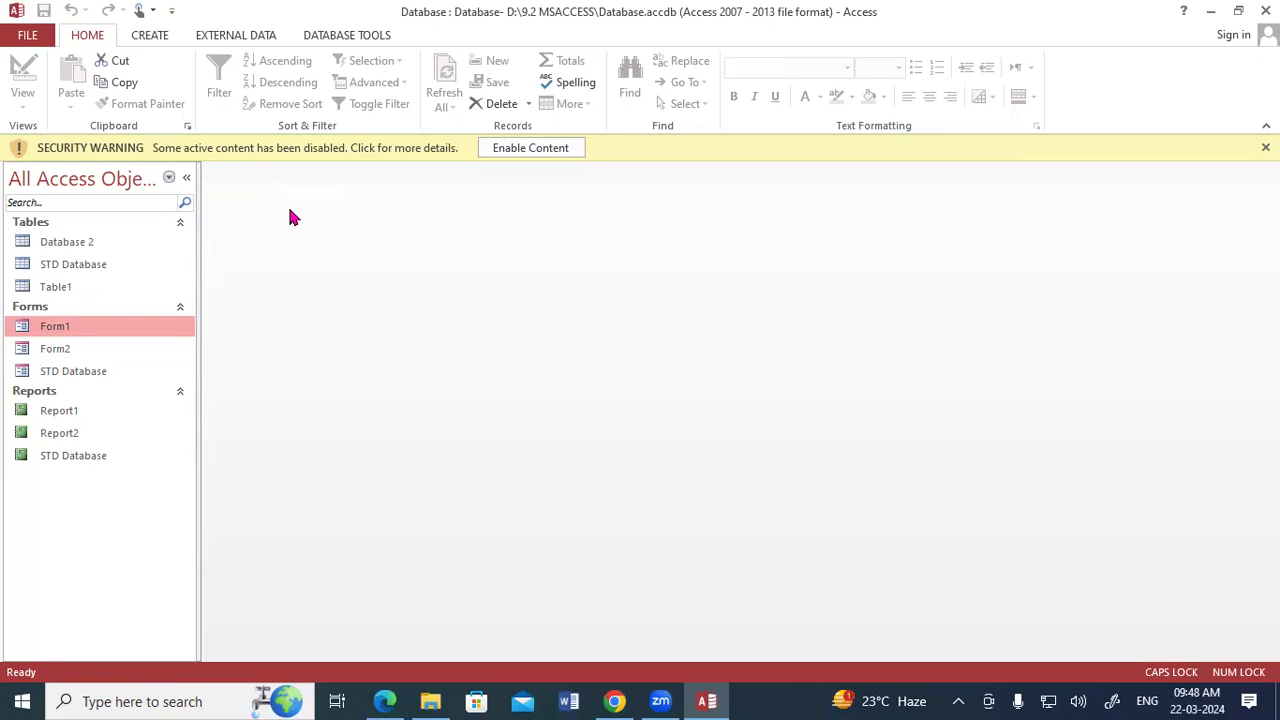
Open Form1, select its student photo, and switch the form to Design View.
double_click(55, 330)
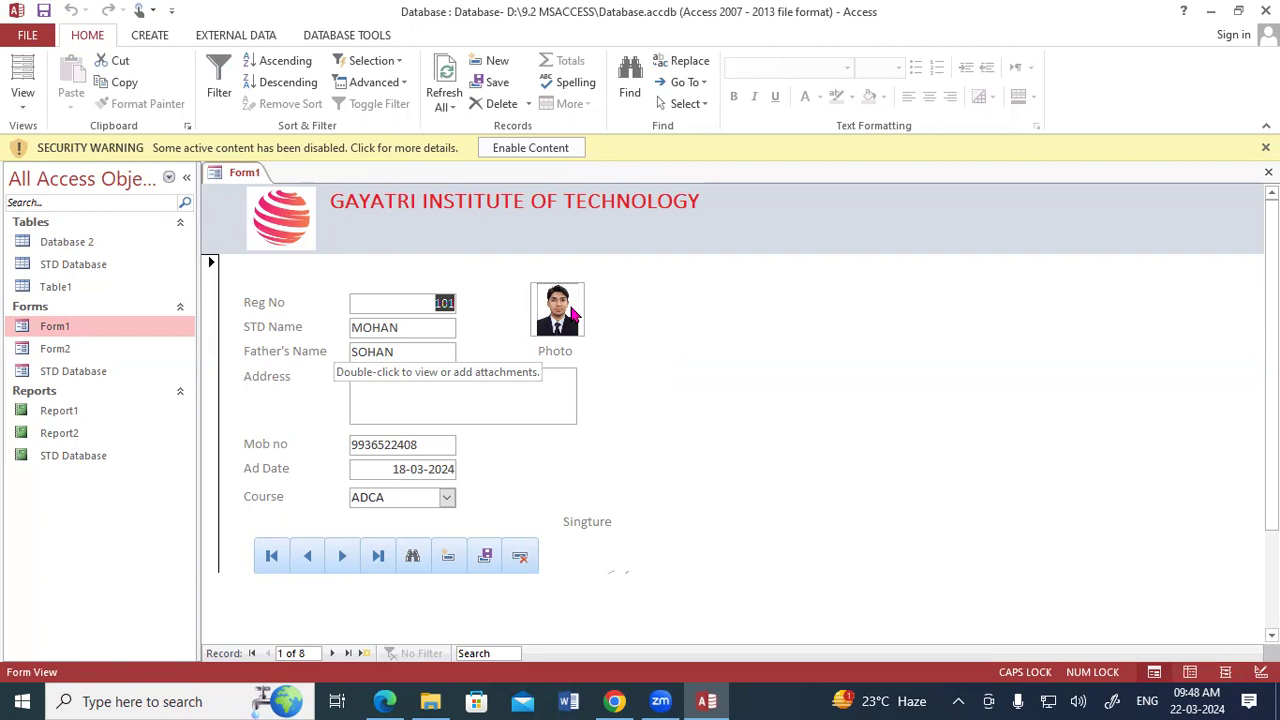
left_click(574, 314)
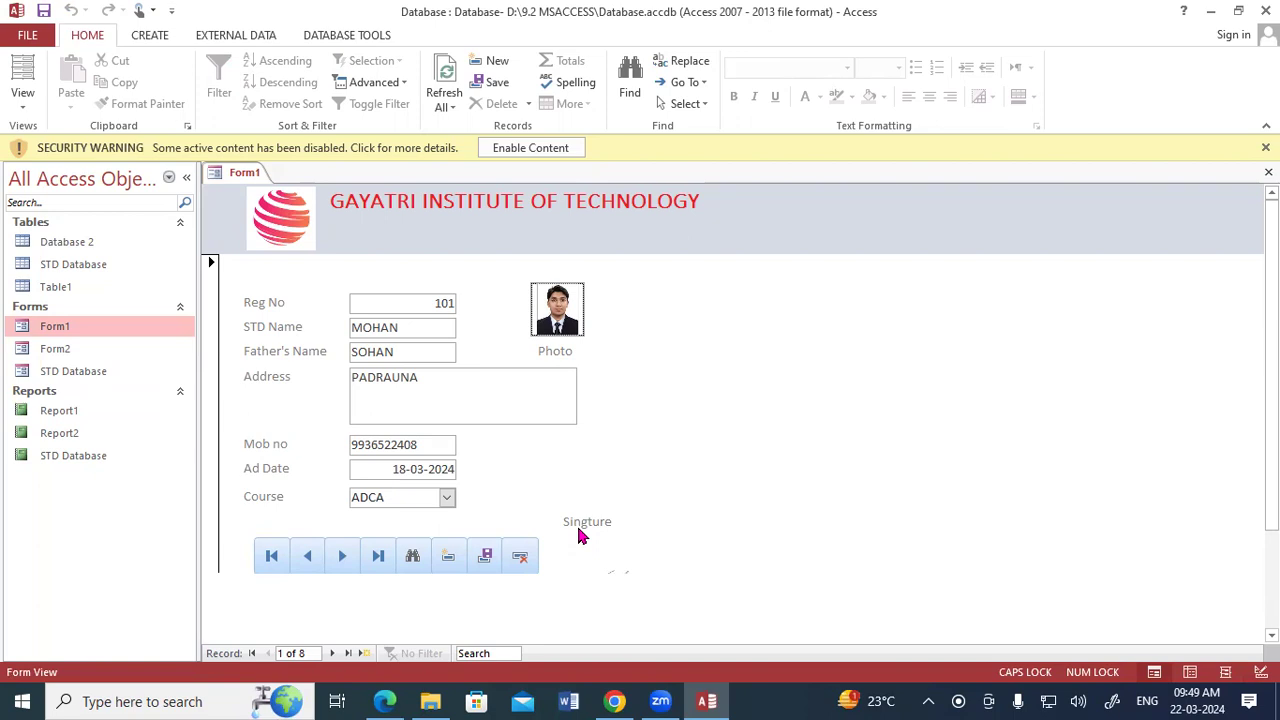
right_click(226, 172)
left_click(278, 297)
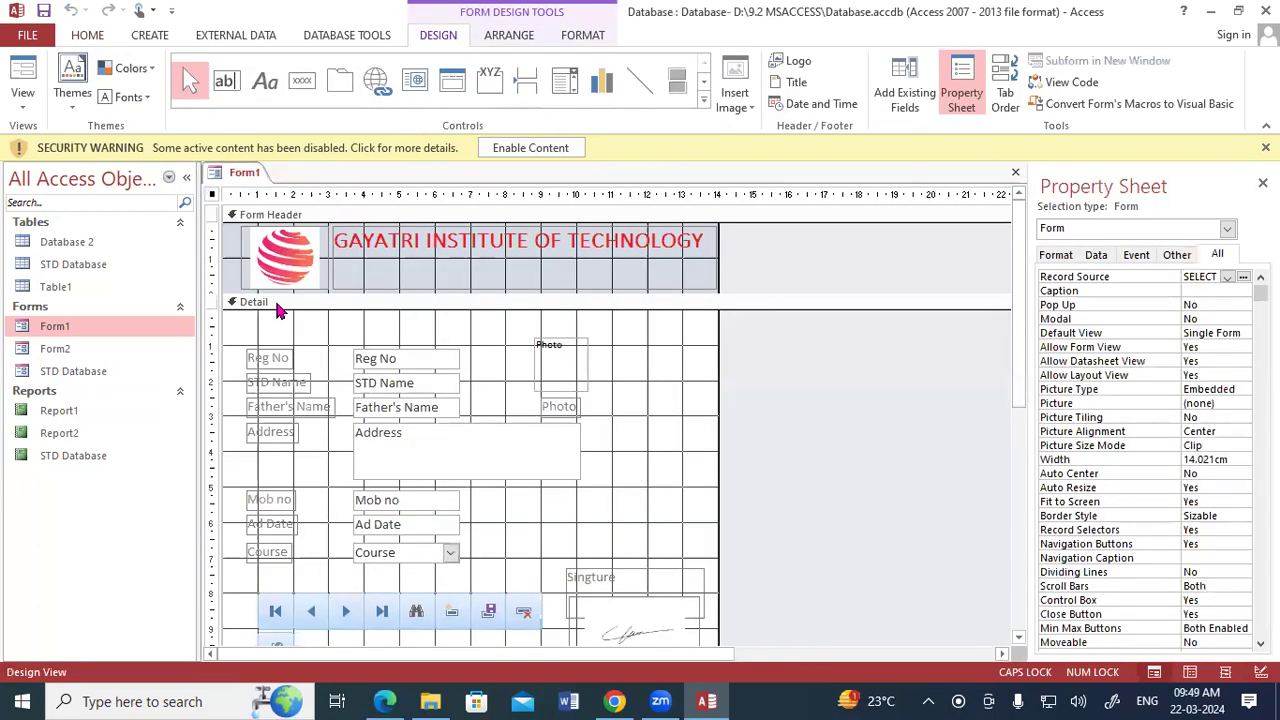
Place the download signature image below the Singture label, about 3.7 by 2.1 cm, and show Form1 in Form View.
left_click(736, 94)
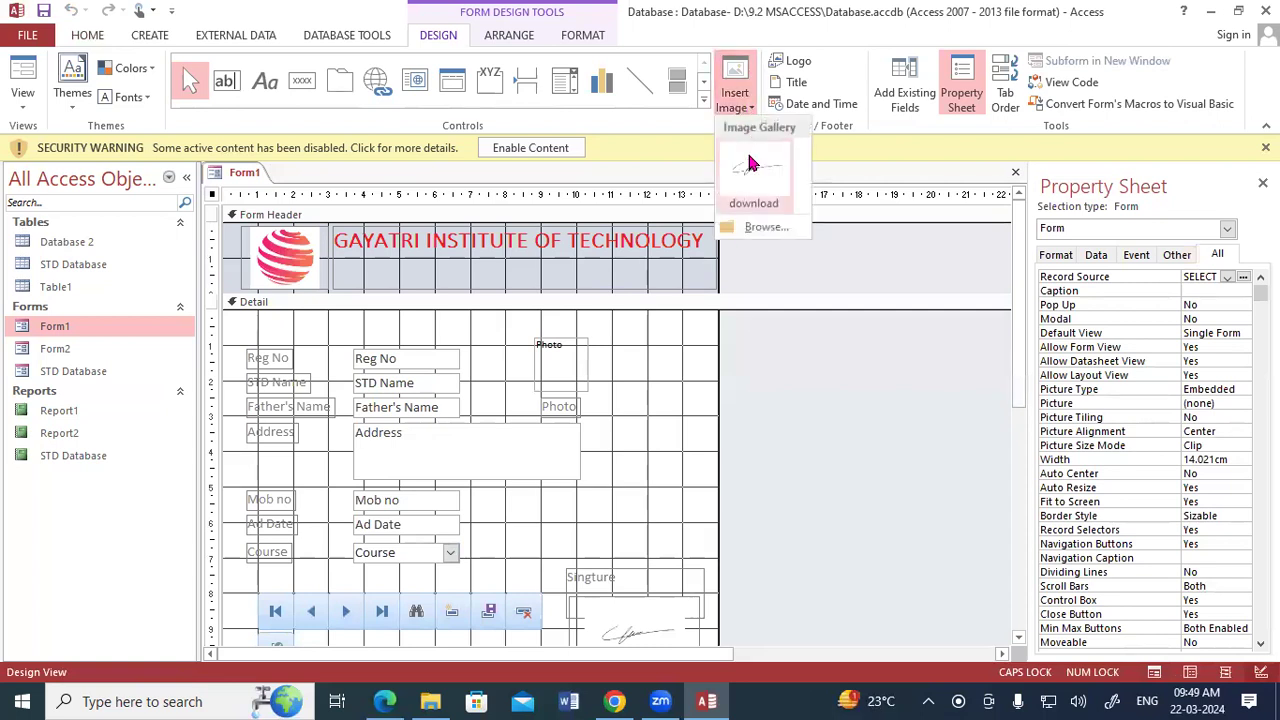
left_click(752, 174)
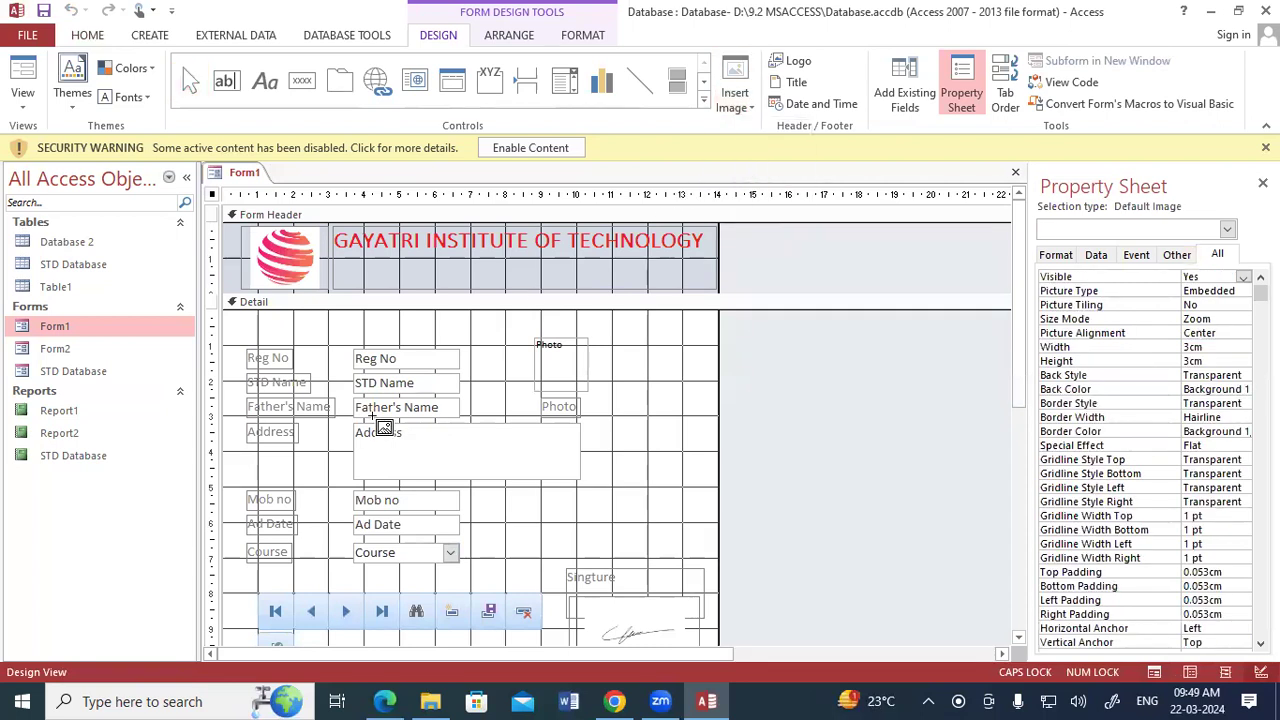
scroll(513, 509, "down", 3)
scroll(513, 509, "down", 1)
mouse_move(570, 490)
left_mouse_down()
mouse_move(631, 541)
mouse_move(698, 563)
left_mouse_up()
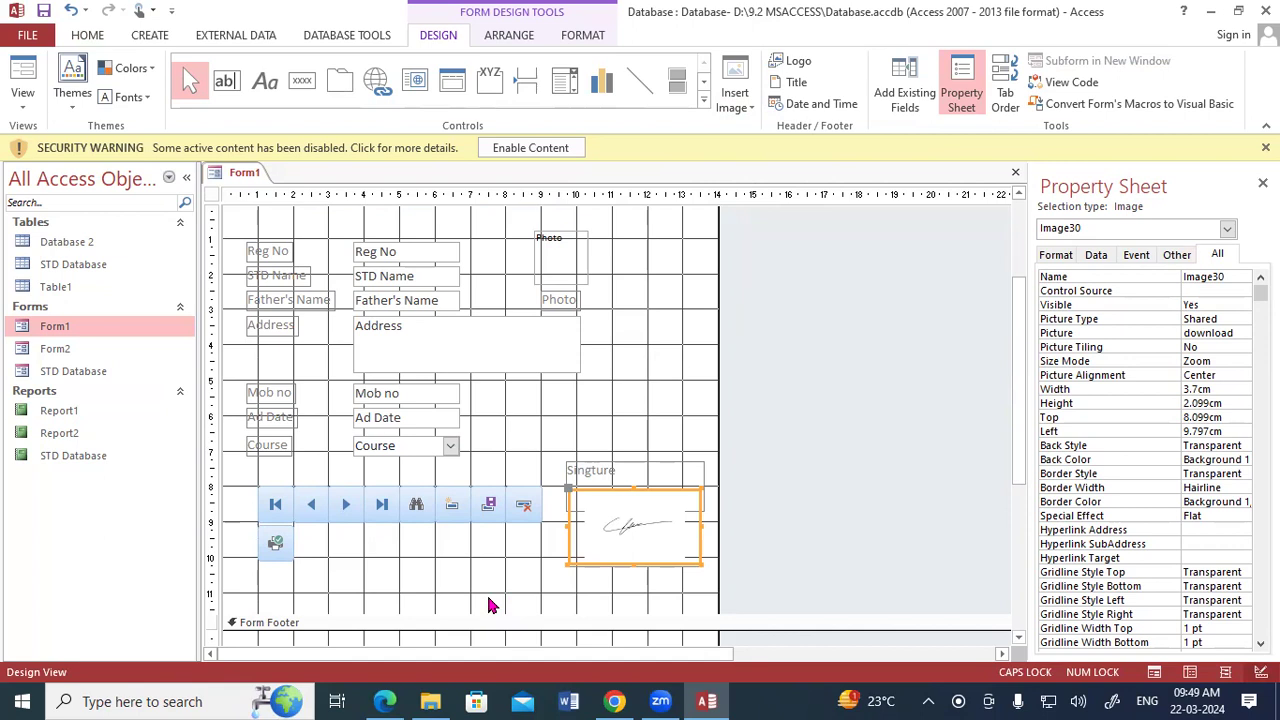
right_click(241, 172)
left_click(286, 249)
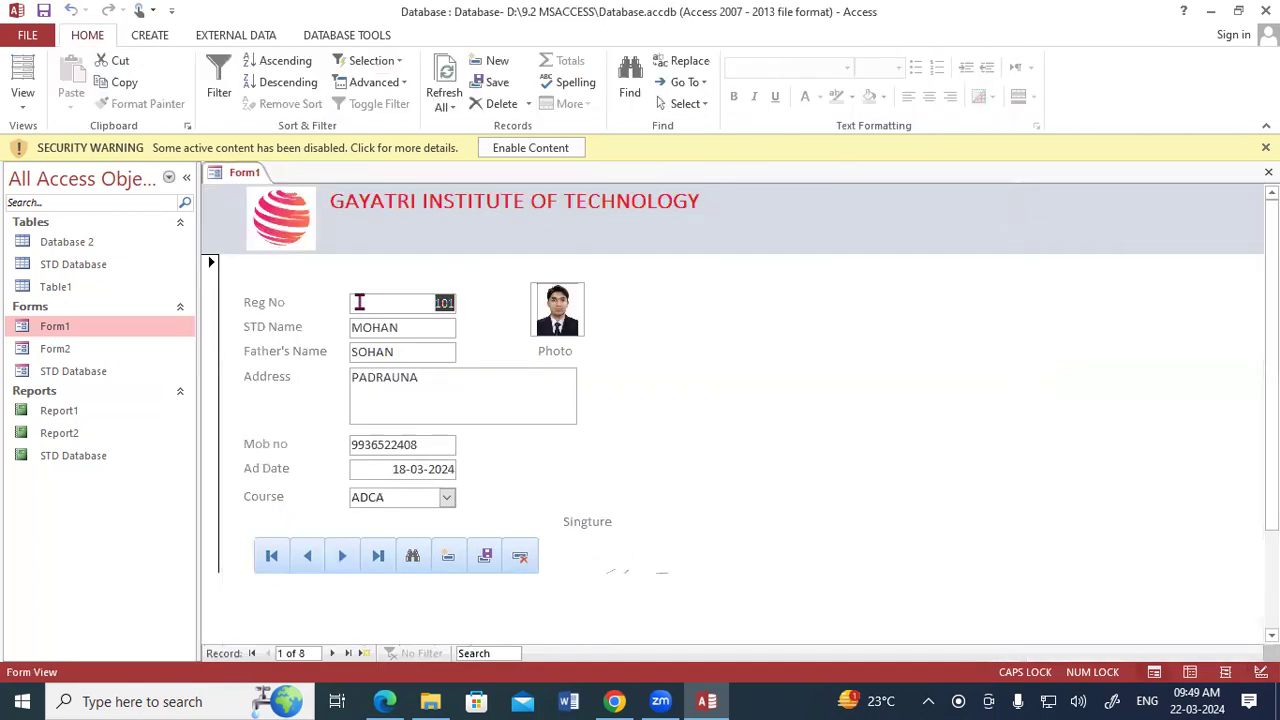
Compare the STD Database table's columns with the fields and photo shown in Form1.
double_click(60, 264)
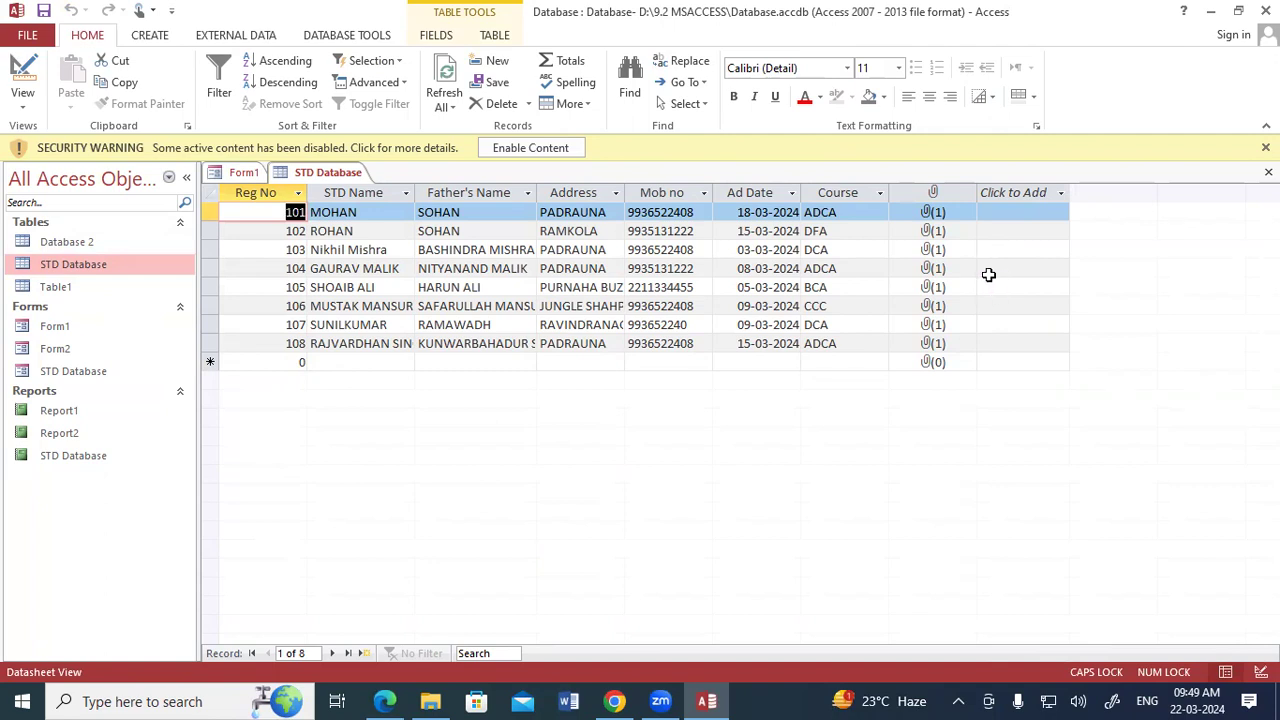
left_click(250, 174)
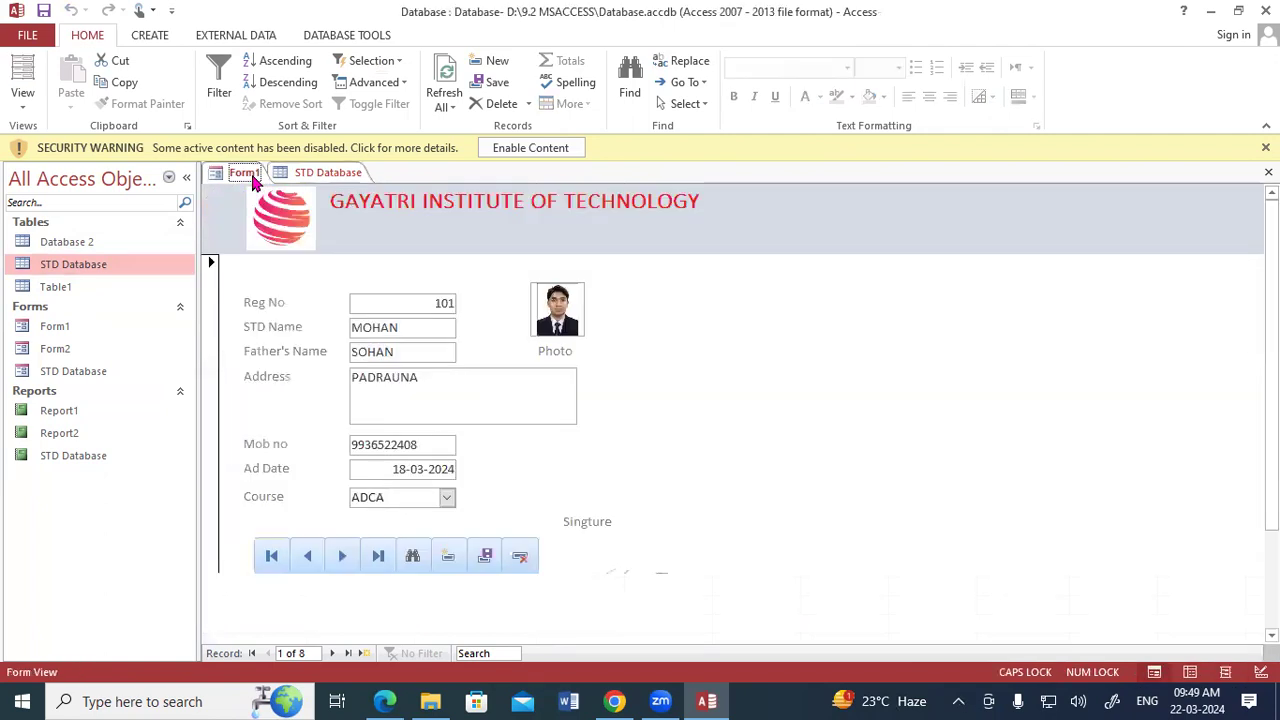
left_click(559, 323)
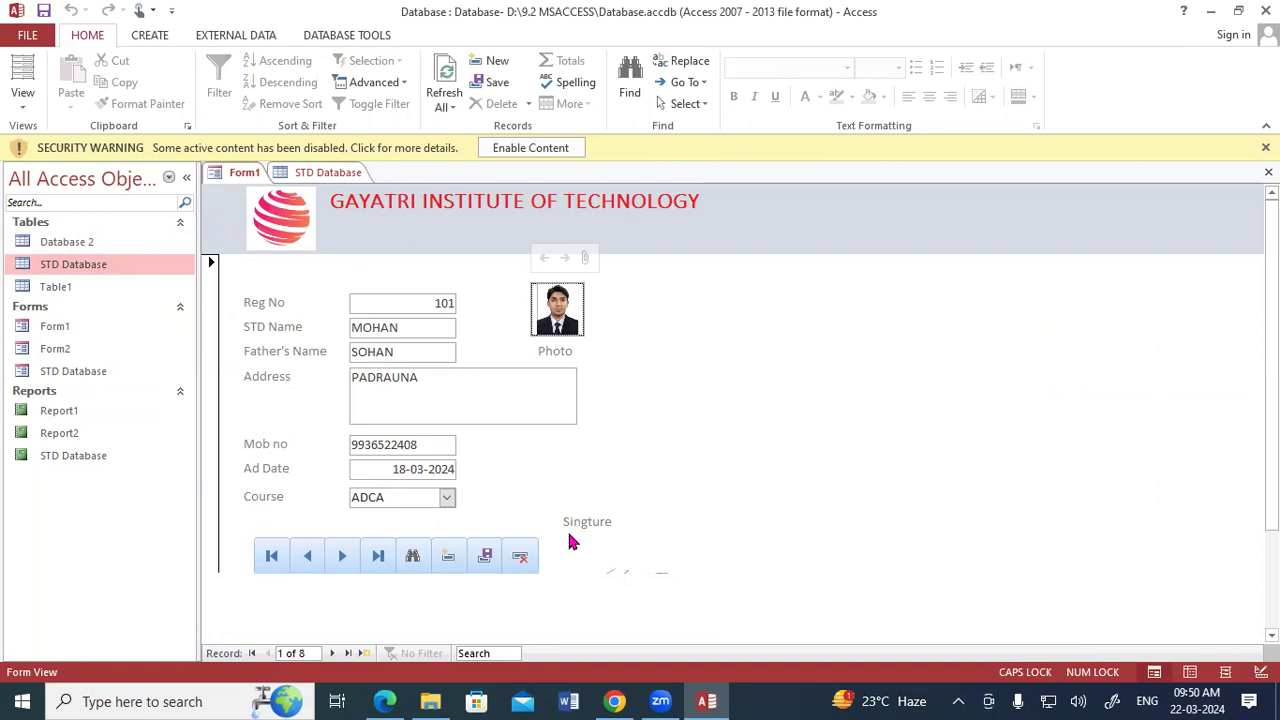
Open the STD Database table's design as read-only, select the empty row below Photo, and hide the Property Sheet.
double_click(68, 268)
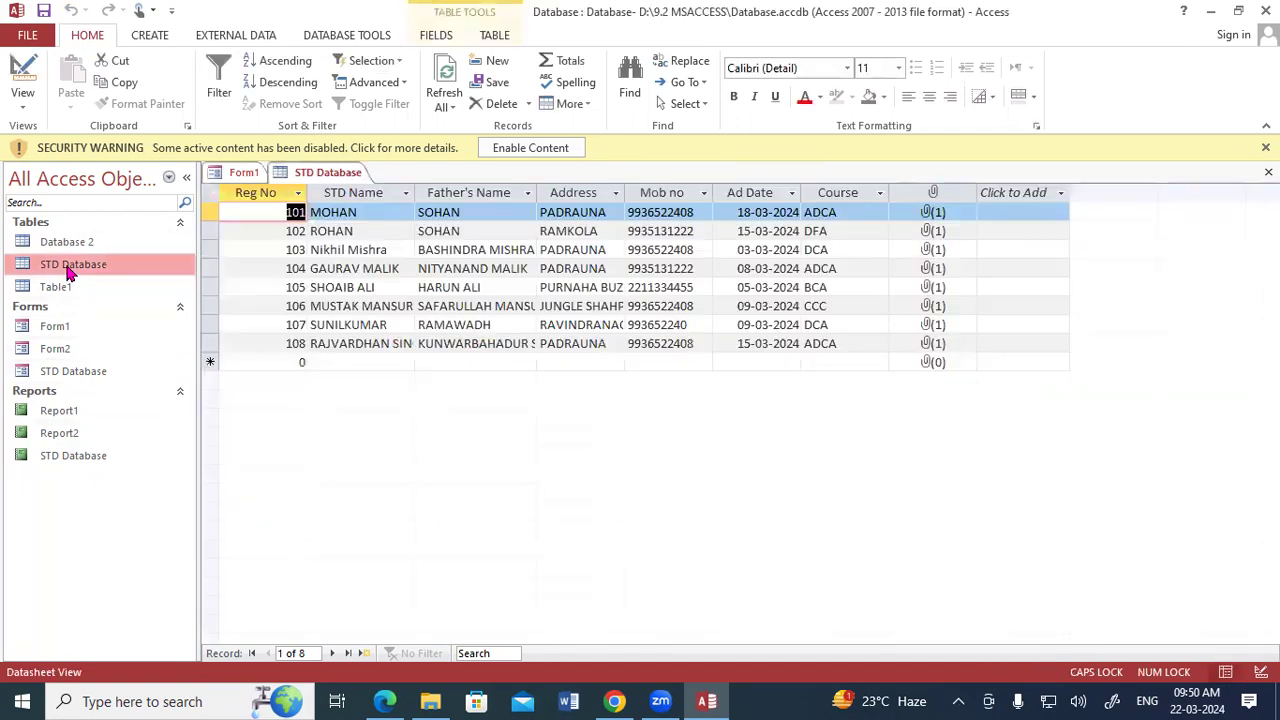
right_click(291, 176)
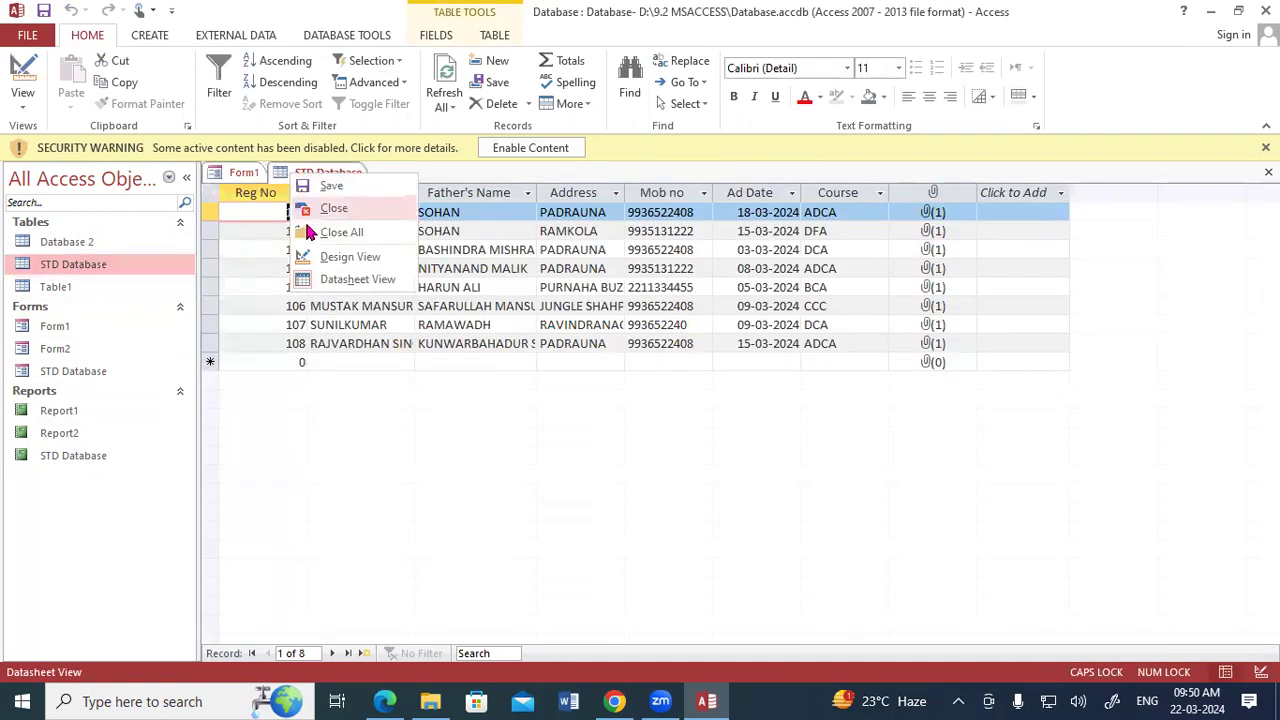
left_click(328, 259)
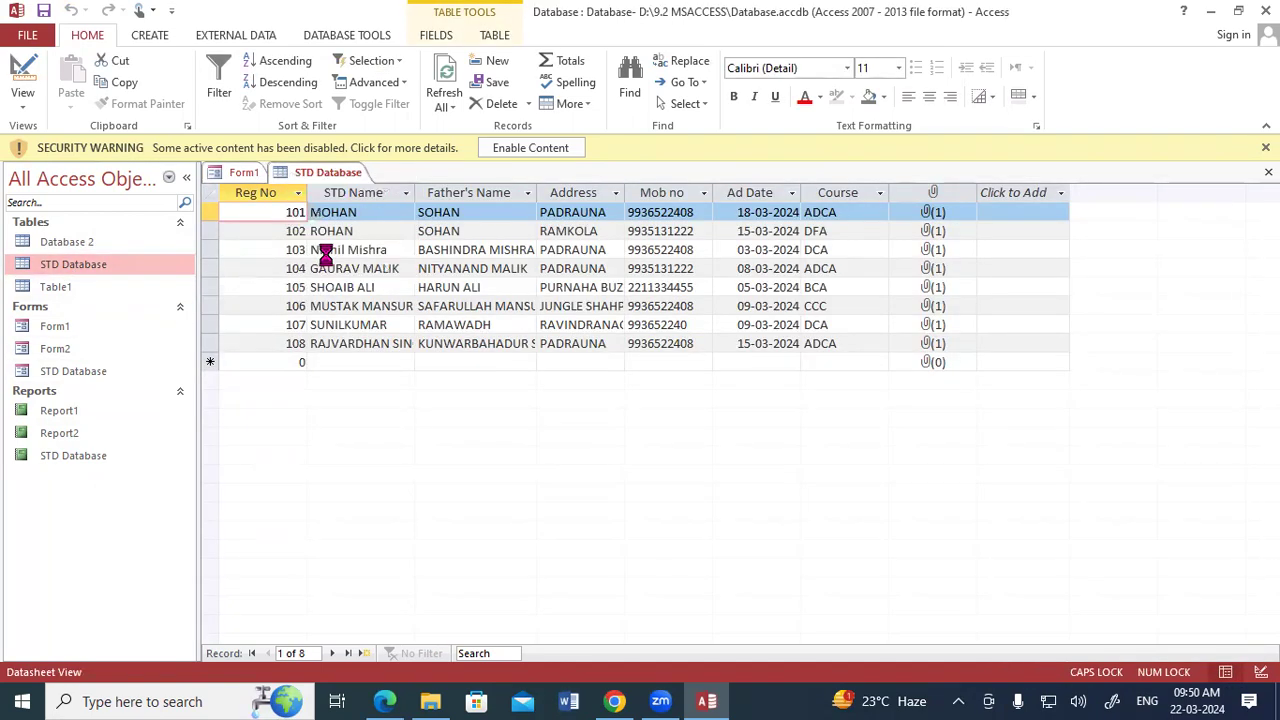
left_click(597, 420)
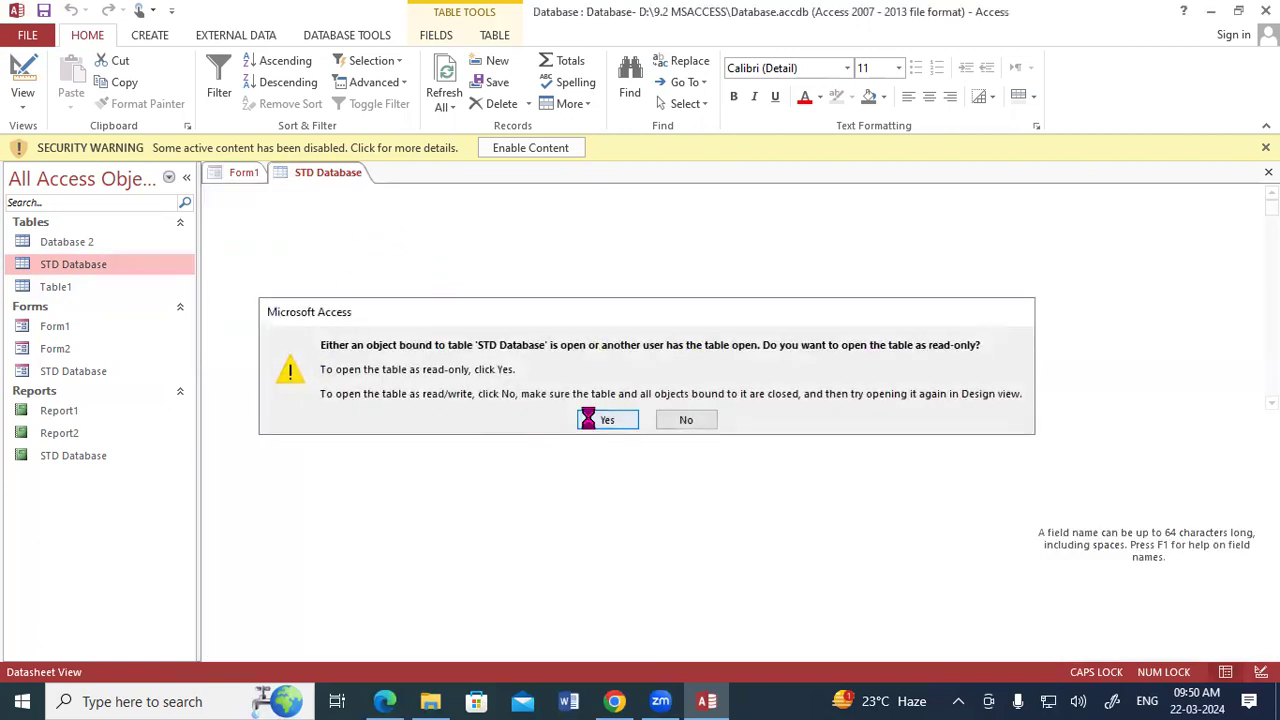
left_click(264, 353)
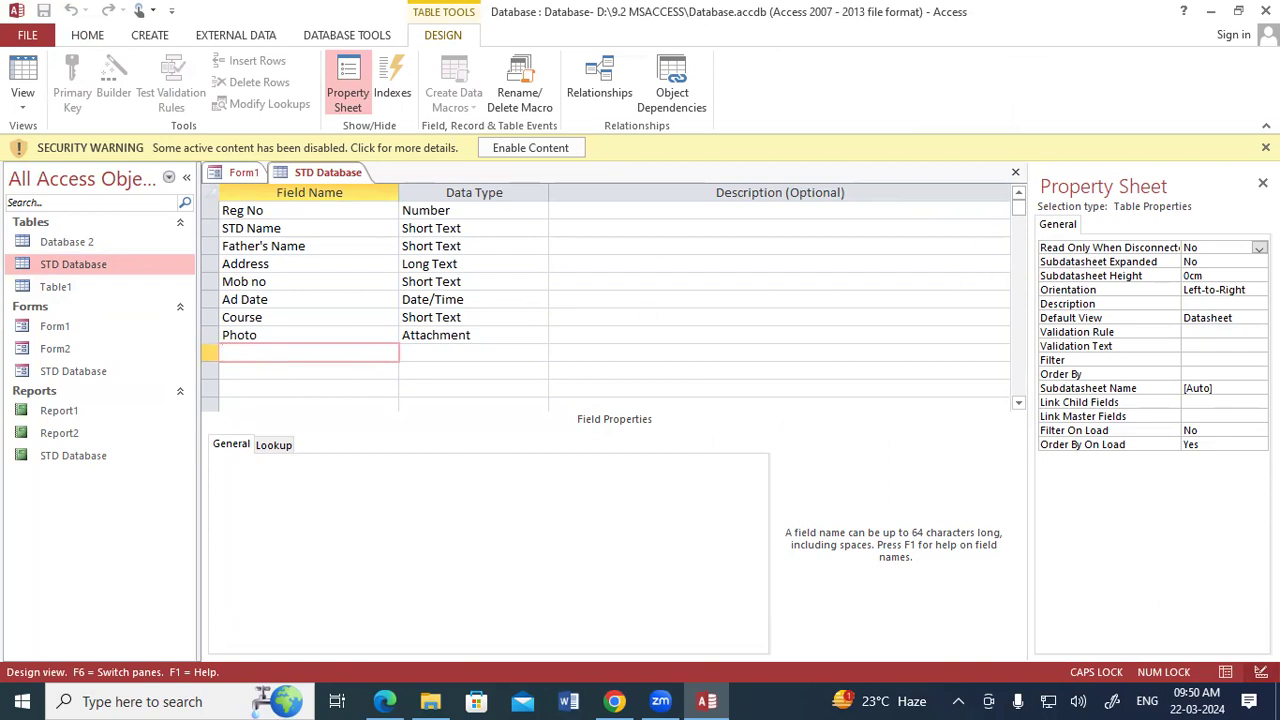
key("F4")
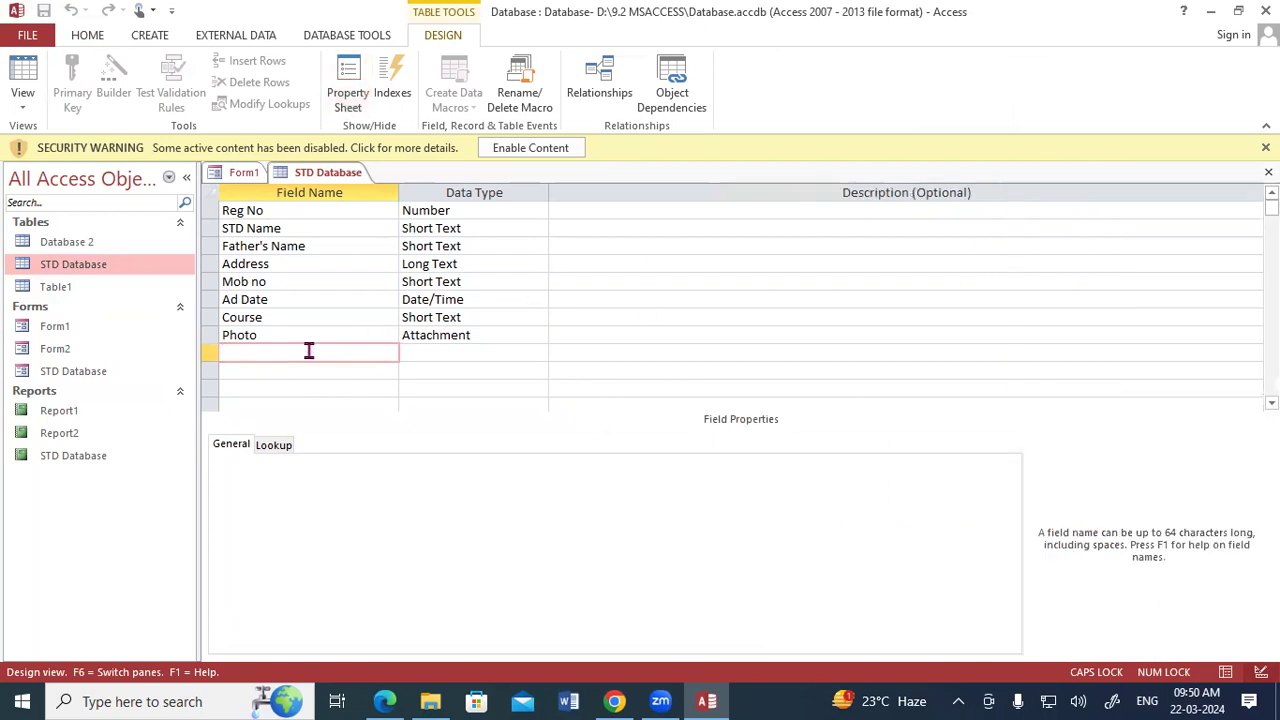
Close Form1 with its design changes saved, and close the read-only STD Database table.
right_click(243, 172)
left_click(266, 204)
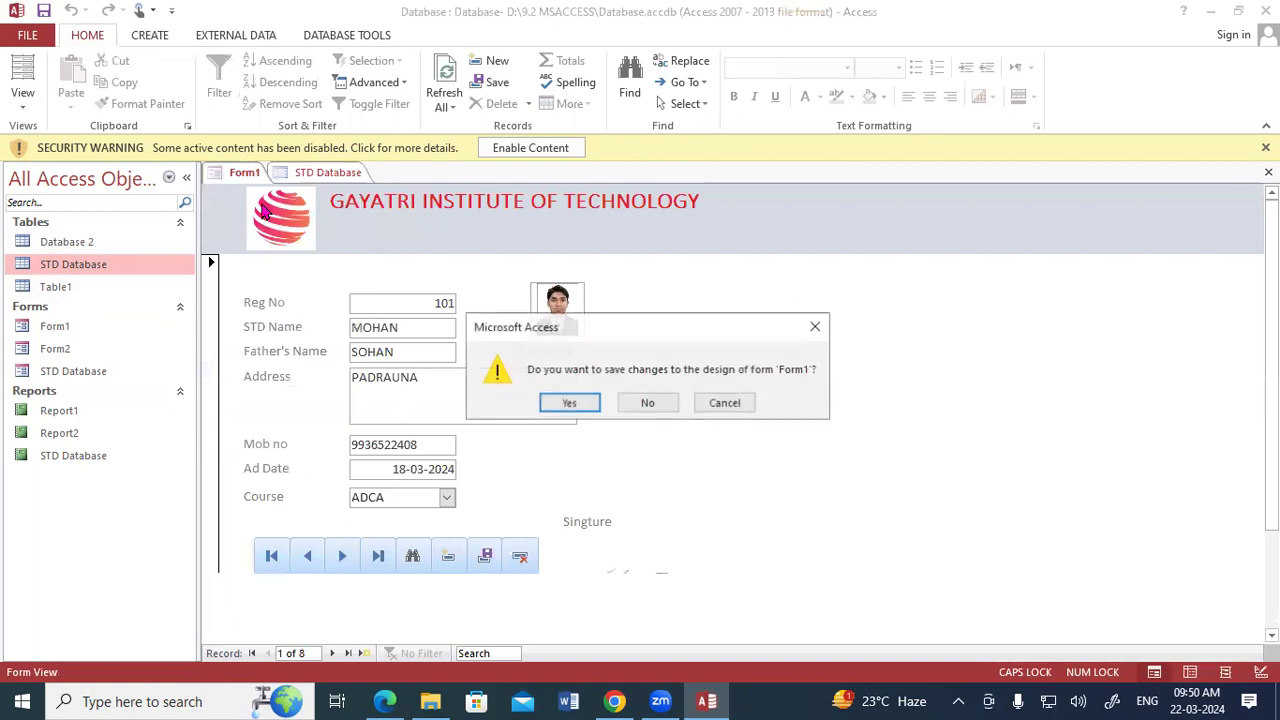
left_click(590, 404)
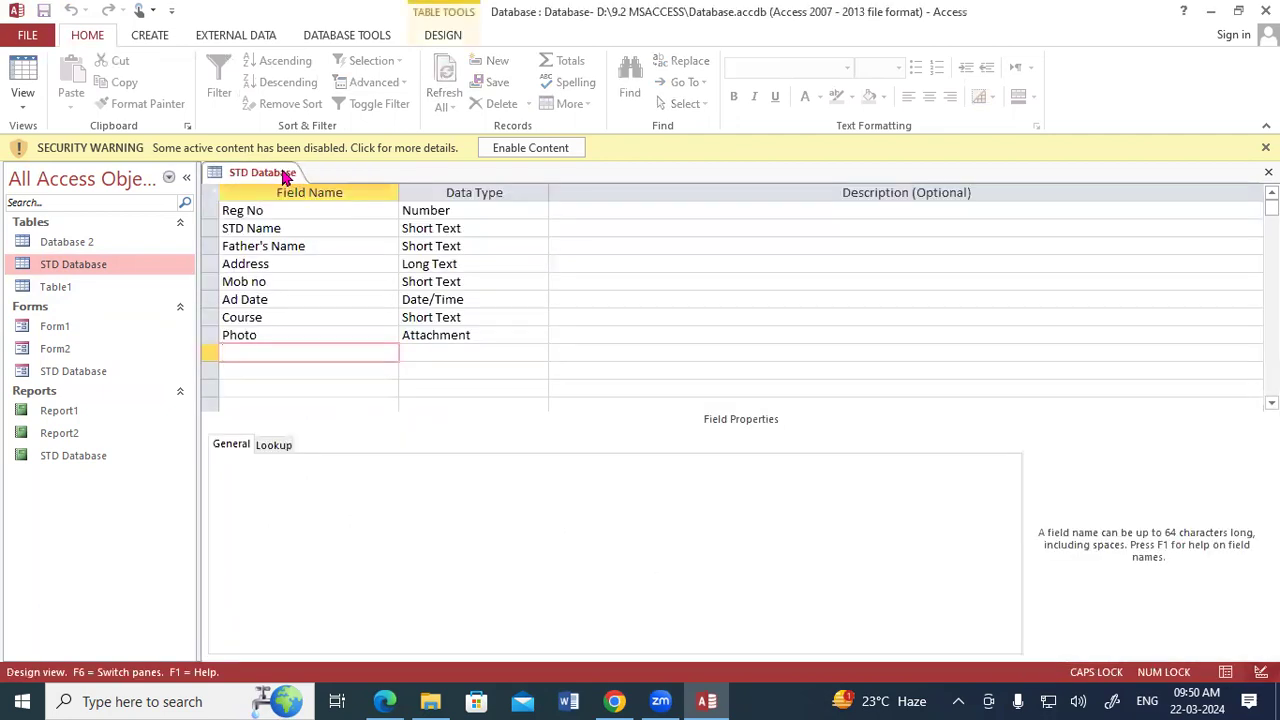
right_click(246, 174)
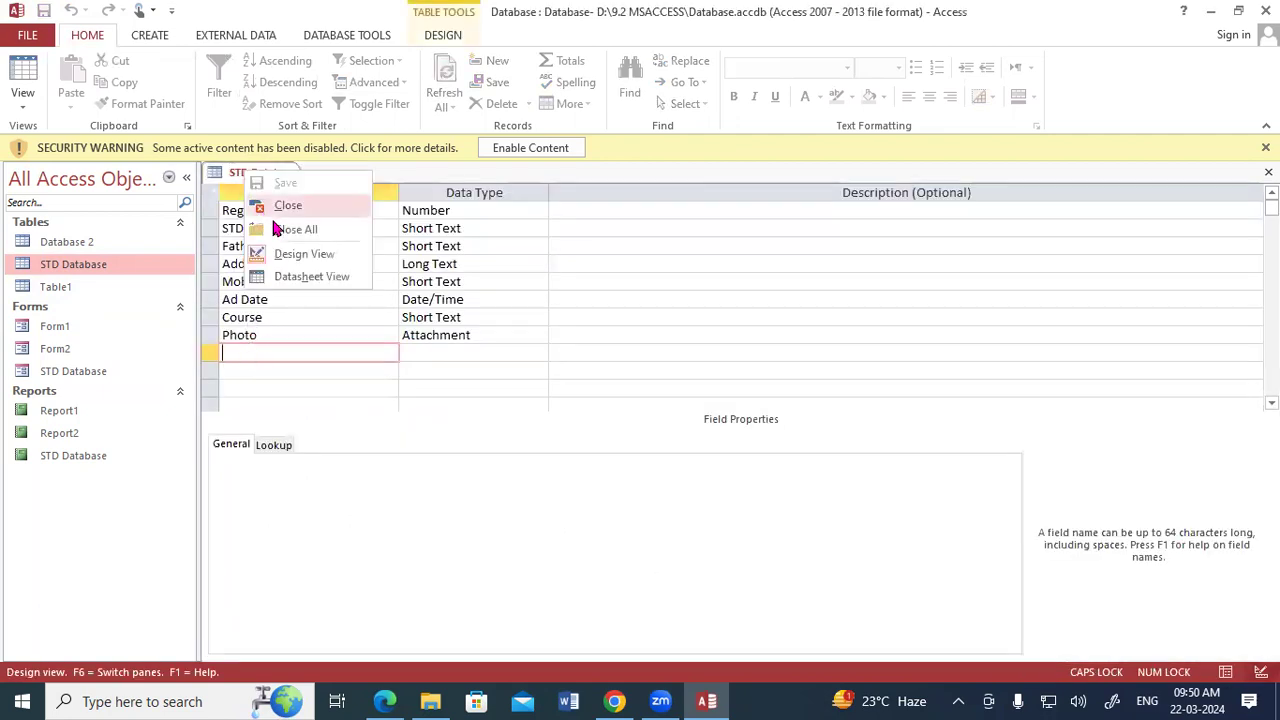
left_click(280, 231)
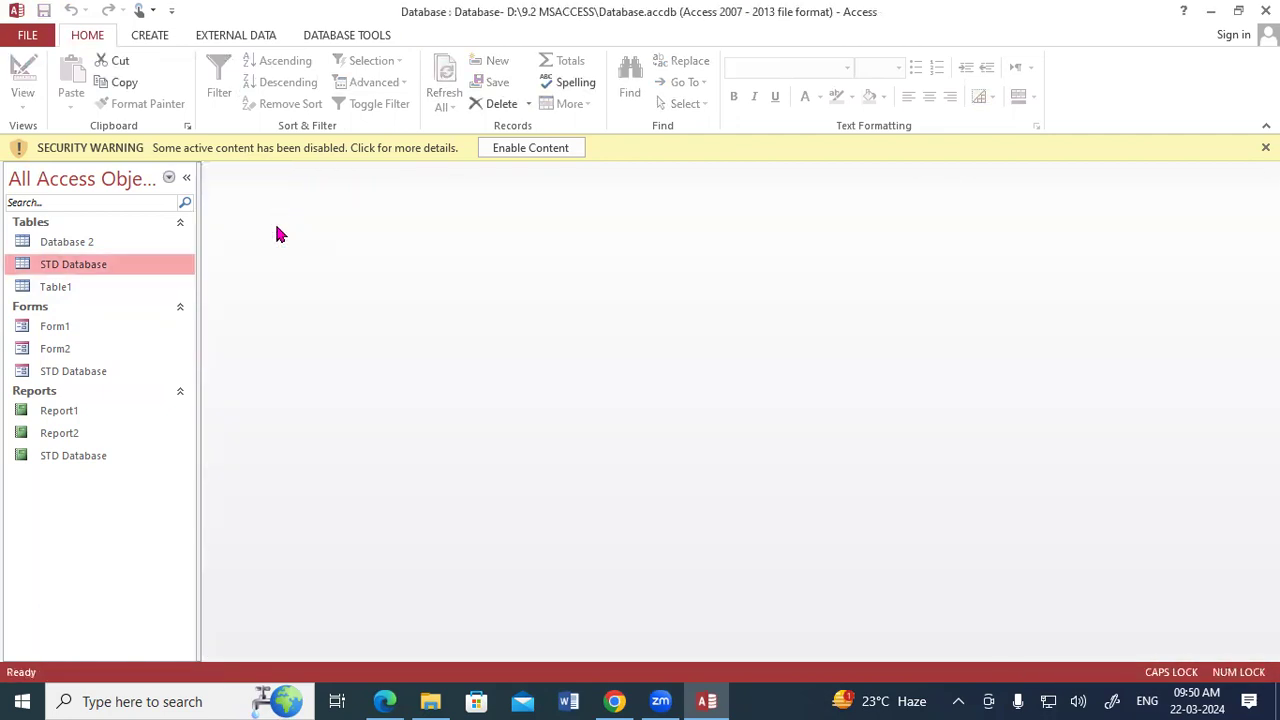
Reopen the STD Database table and switch it to Design View for editing.
double_click(72, 264)
right_click(262, 174)
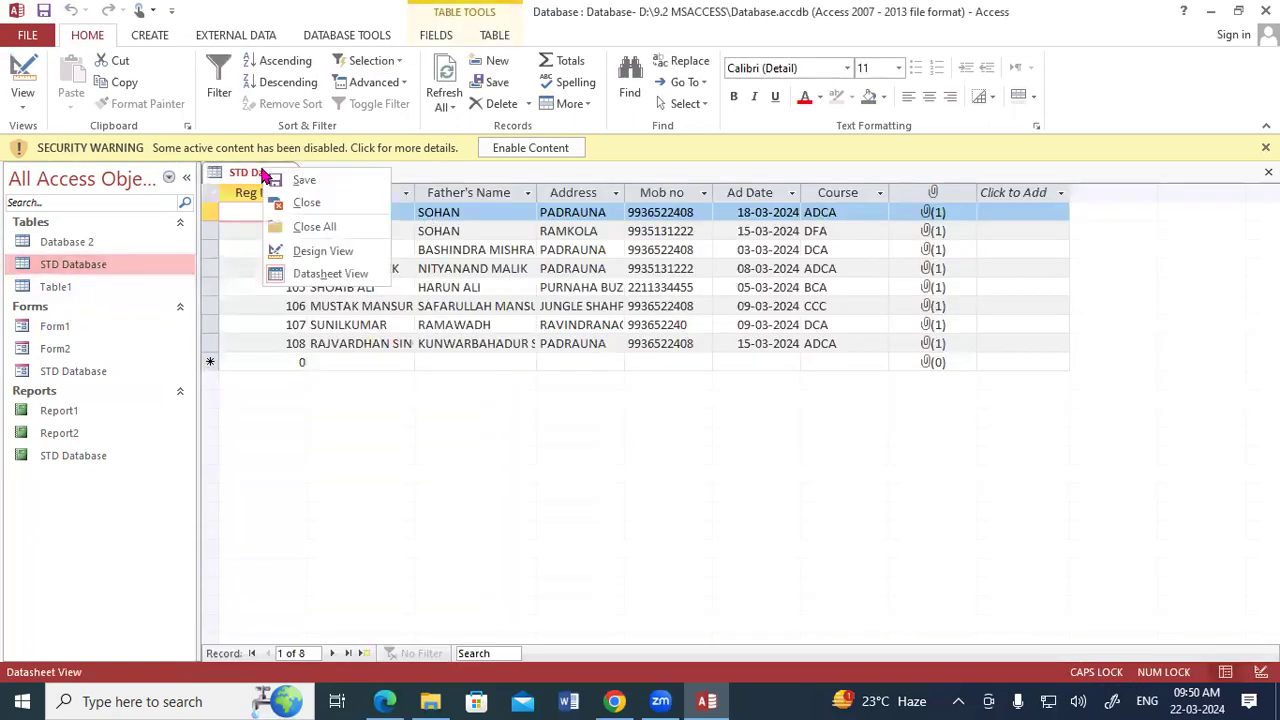
left_click(305, 251)
Add a field named Singnature below Photo in the STD Database table and save the table.
left_click(265, 350)
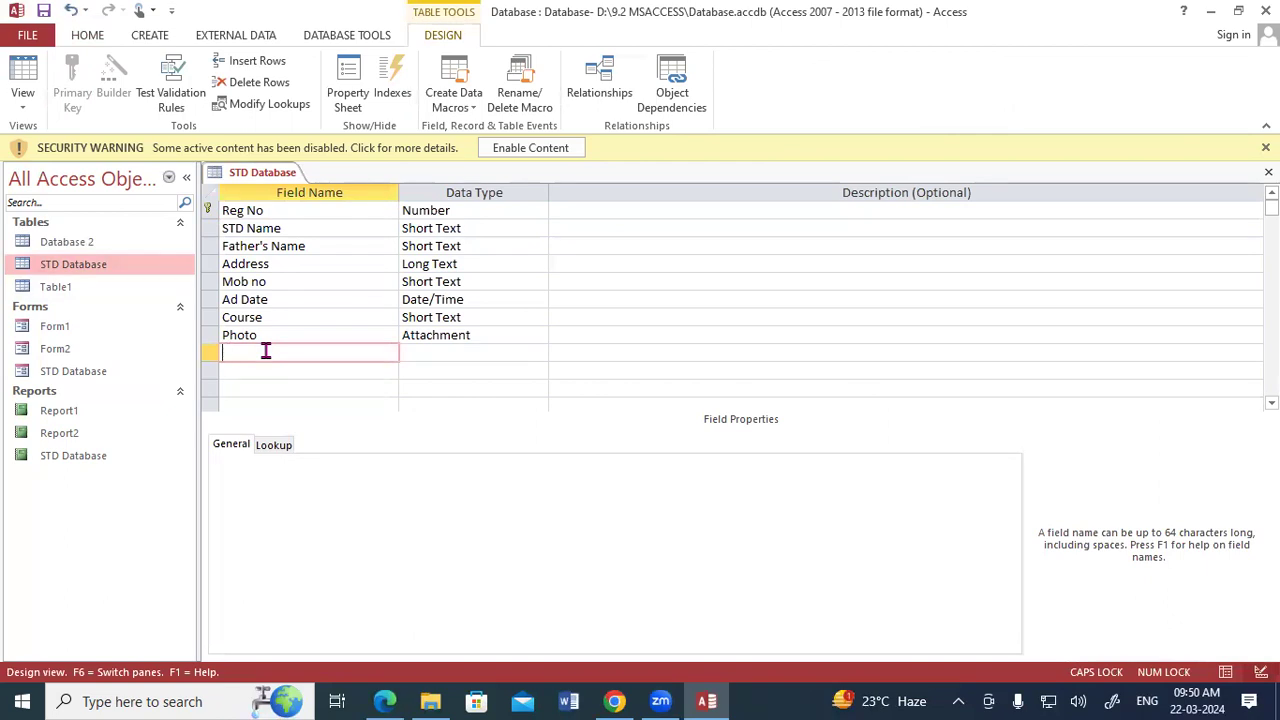
type("S")
key("Caps_Lock")
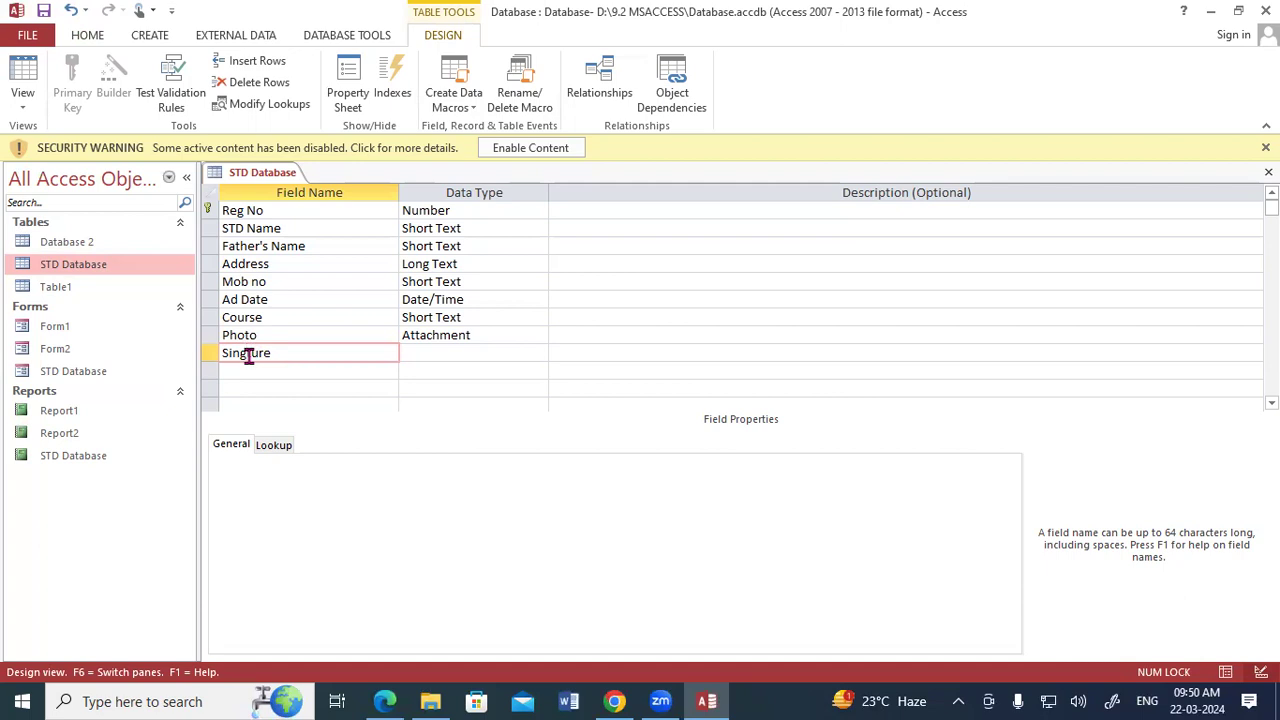
left_click_drag(288, 354, 254, 354)
left_click(265, 354)
left_click(246, 354)
type("na")
right_click(257, 172)
left_click(257, 172)
right_click(257, 173)
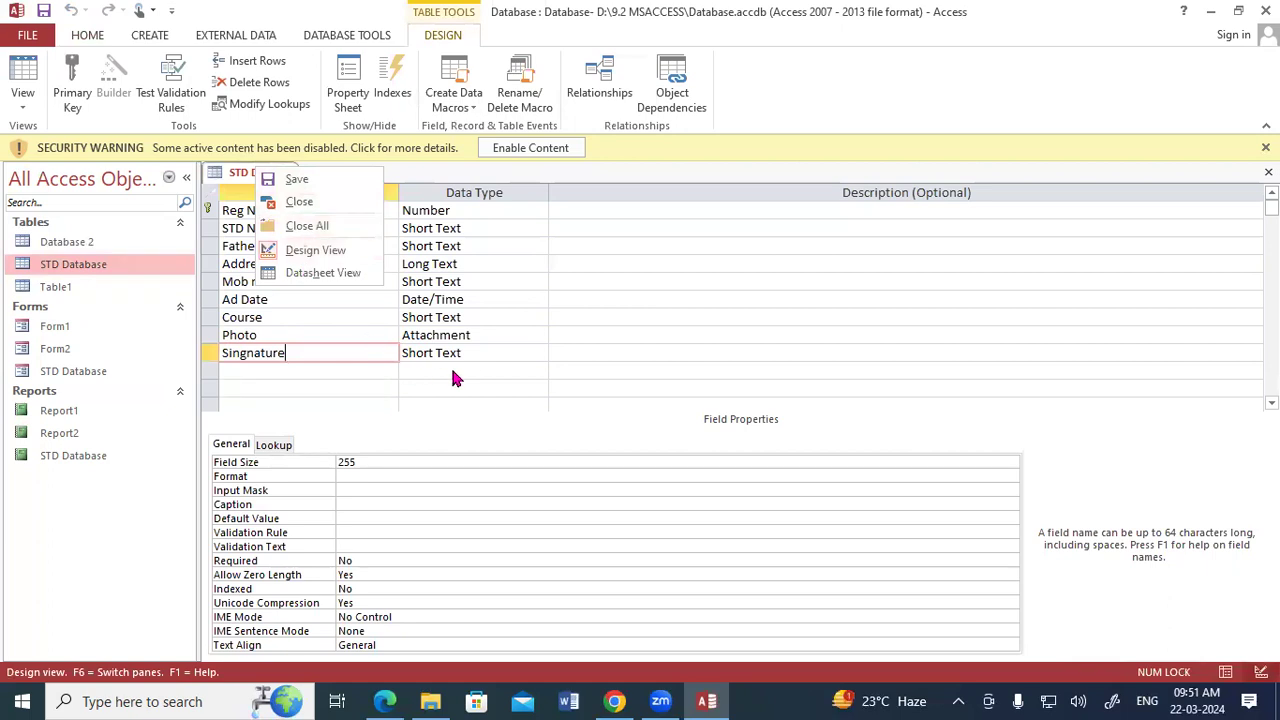
Try to change the Singnature field's data type to Attachment.
left_click(500, 354)
left_click(539, 355)
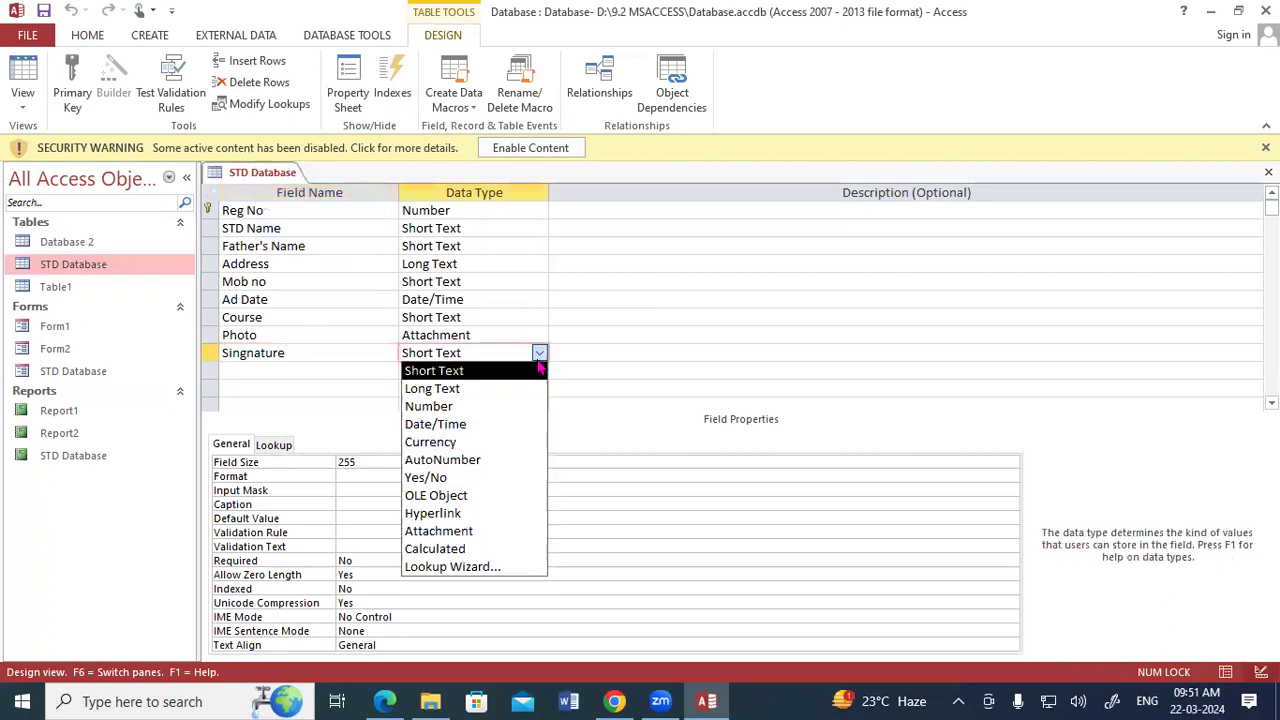
left_click(462, 533)
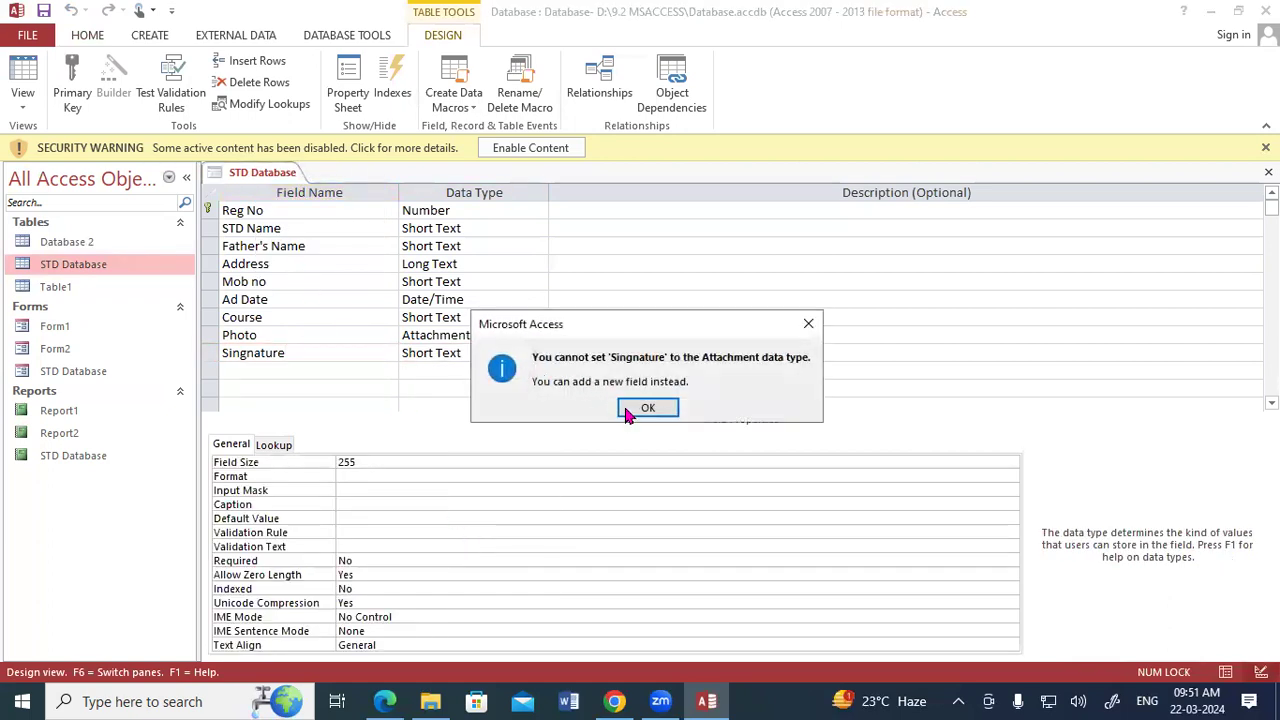
left_click(628, 409)
left_click(539, 353)
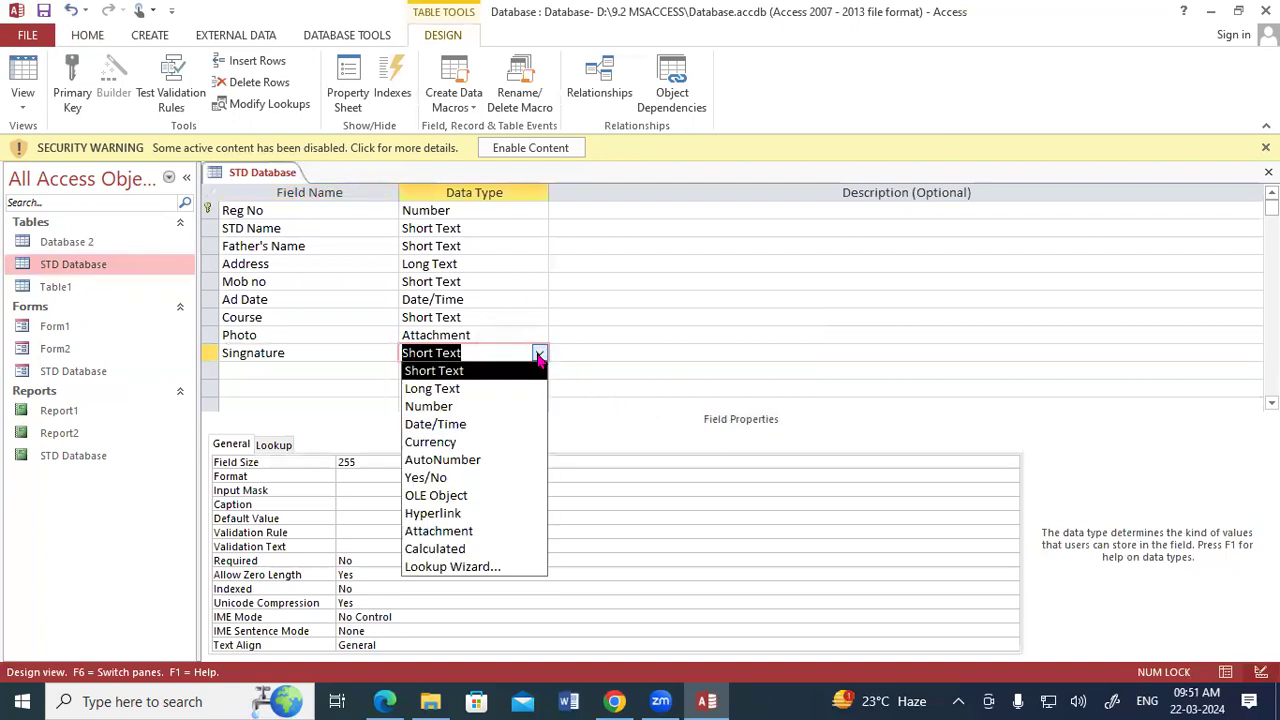
left_click(468, 530)
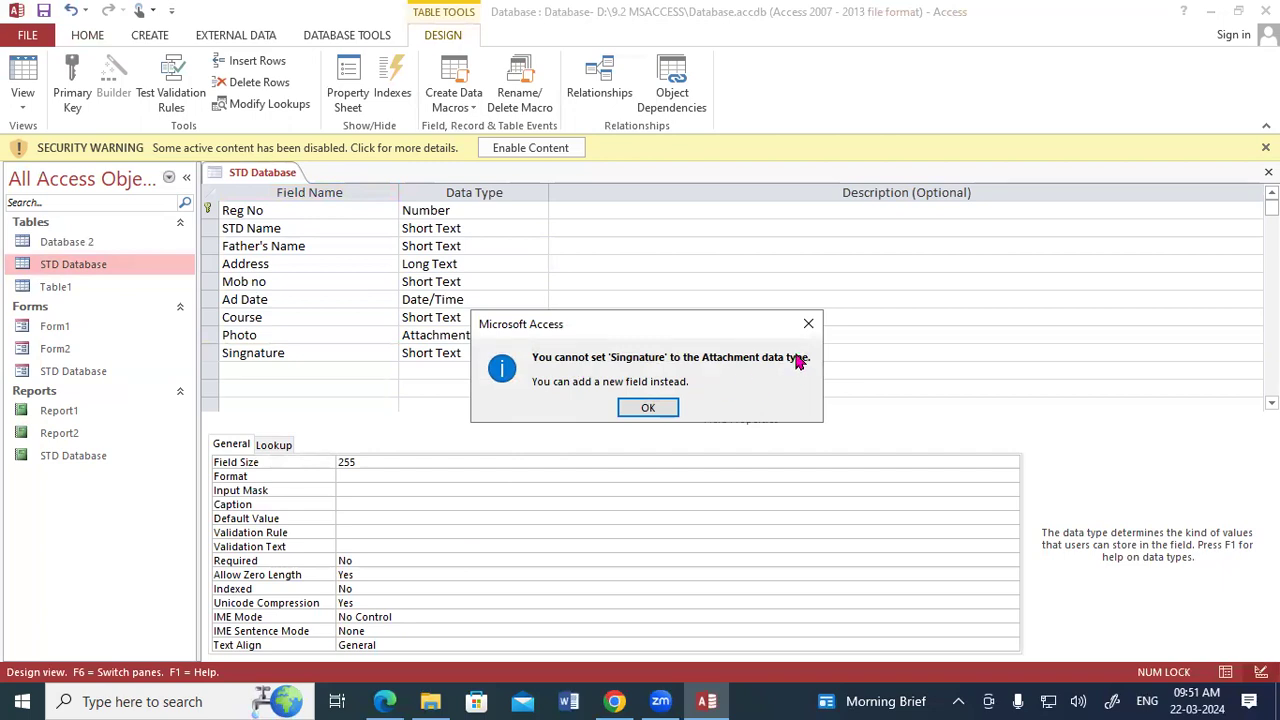
left_click(808, 323)
Delete the Singnature field from the STD Database table permanently.
left_click(215, 356)
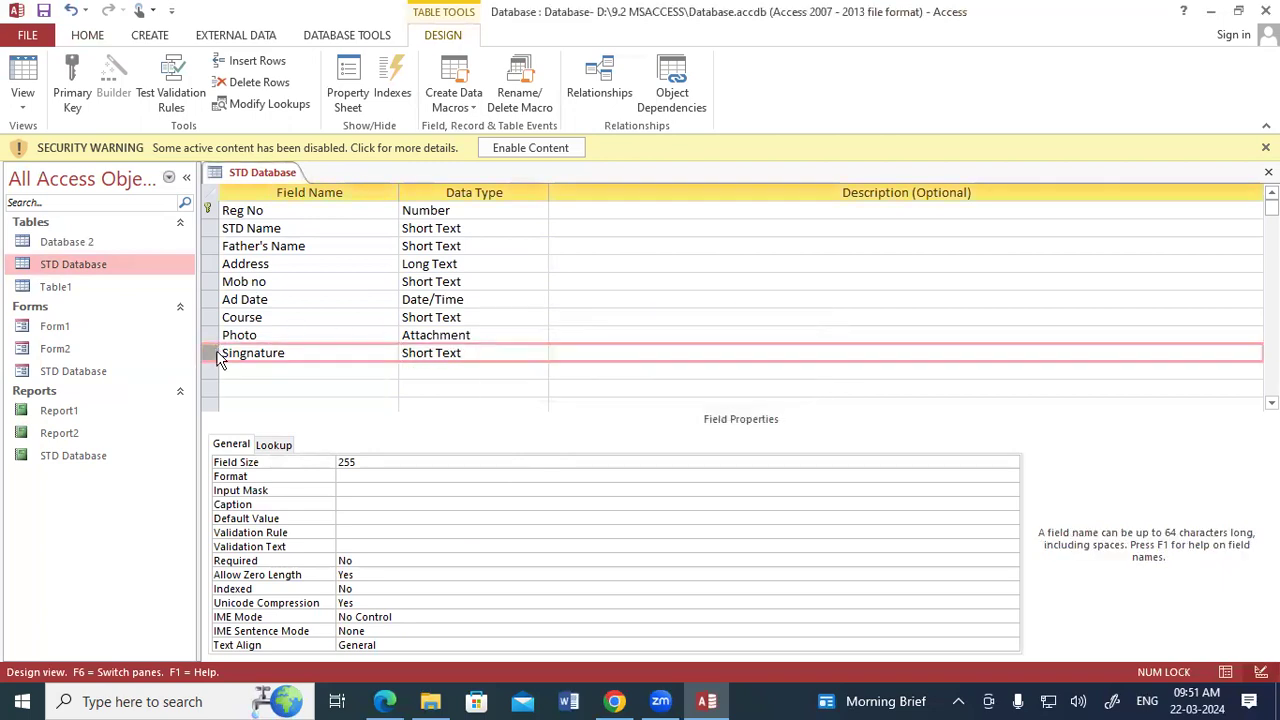
left_click(245, 83)
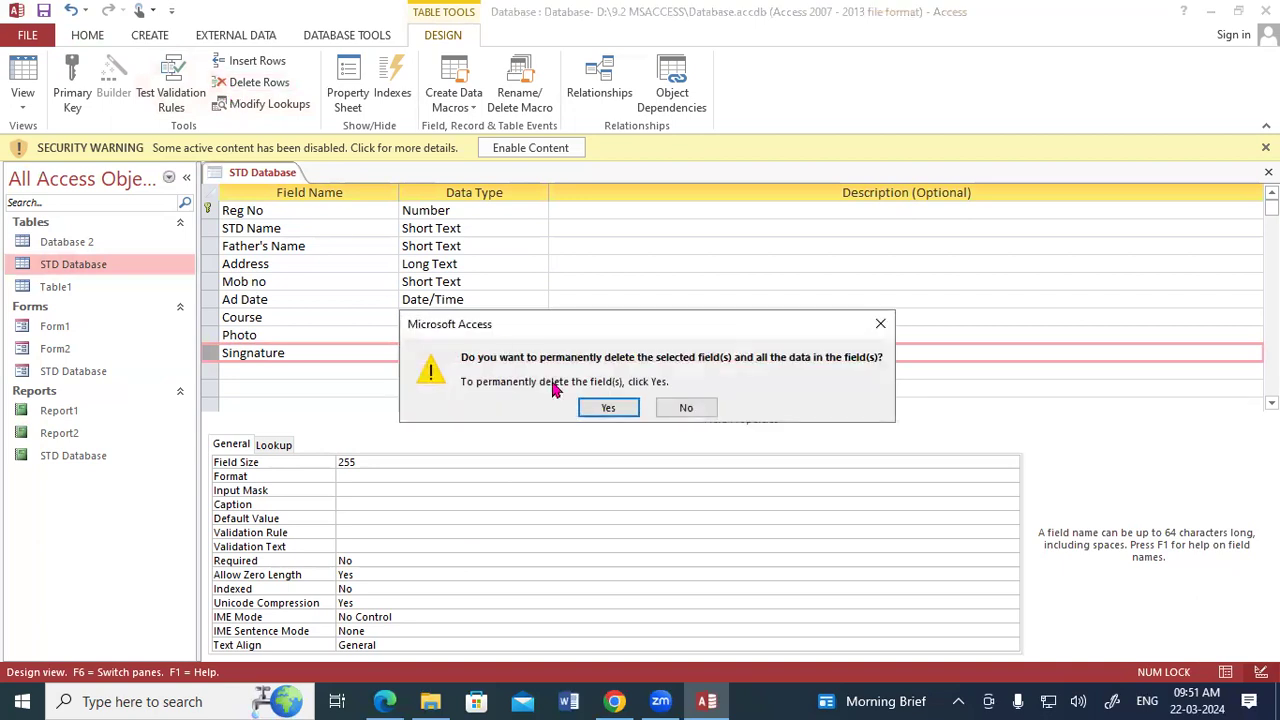
left_click(609, 408)
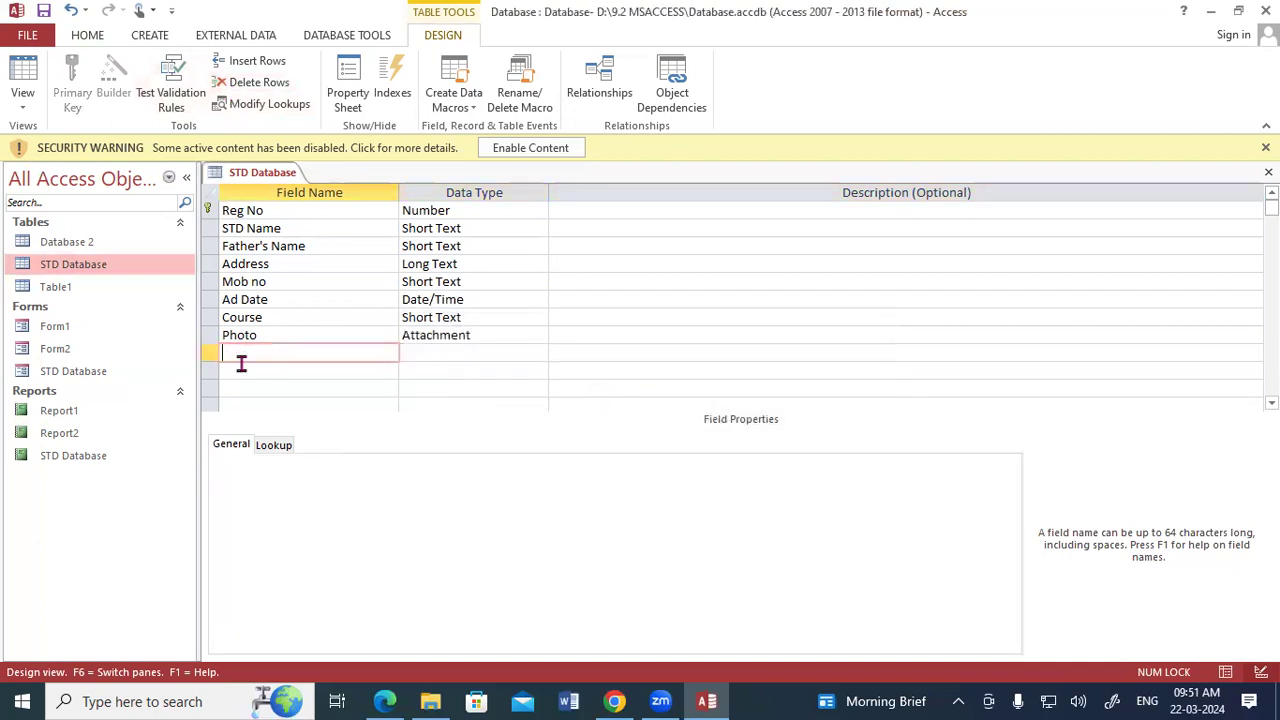
Add a field named ph with the Attachment data type below Photo in the STD Database table.
type("ph")
left_click(528, 353)
left_click(539, 353)
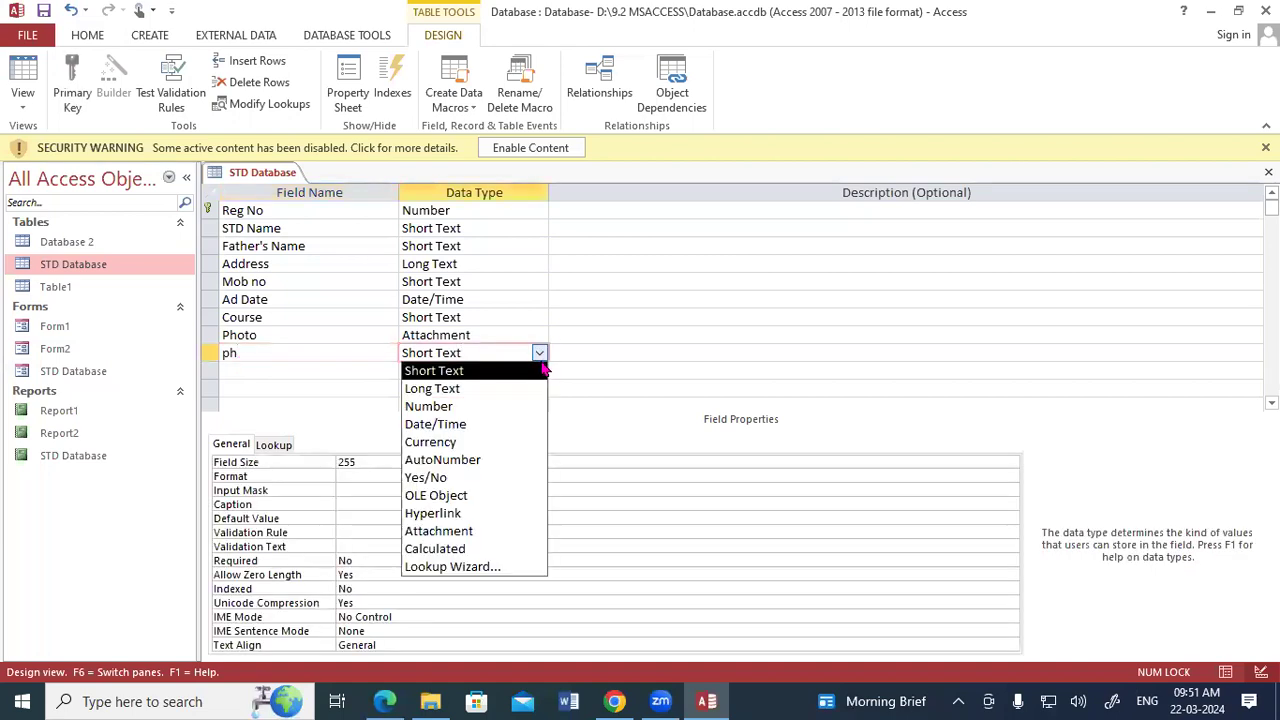
left_click(470, 531)
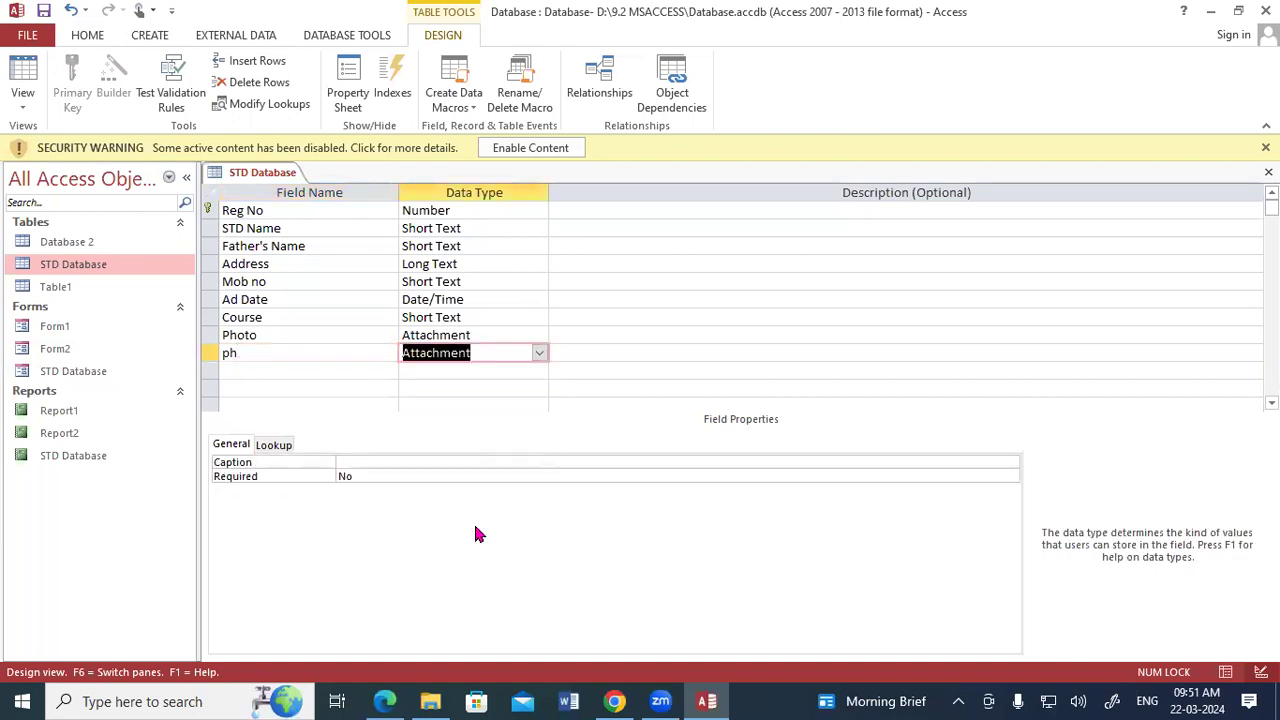
Switch the STD Database table to Datasheet View.
right_click(264, 174)
left_click(258, 174)
right_click(262, 173)
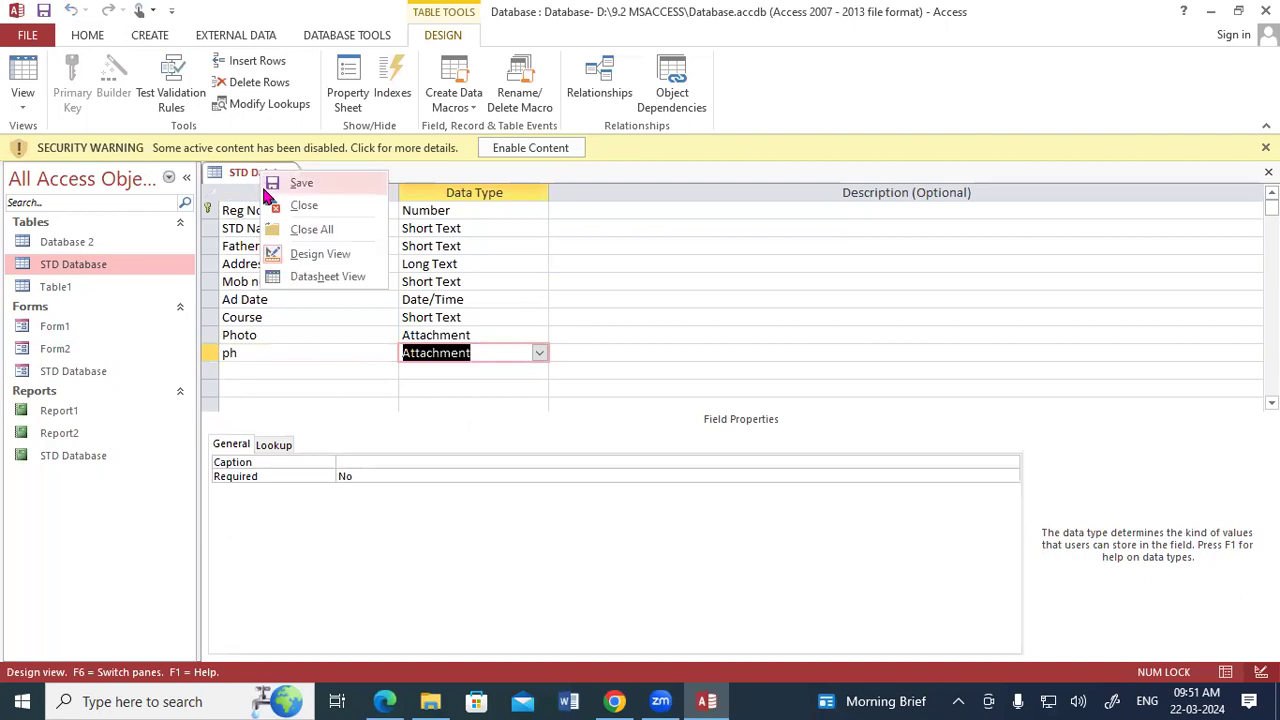
left_click(296, 276)
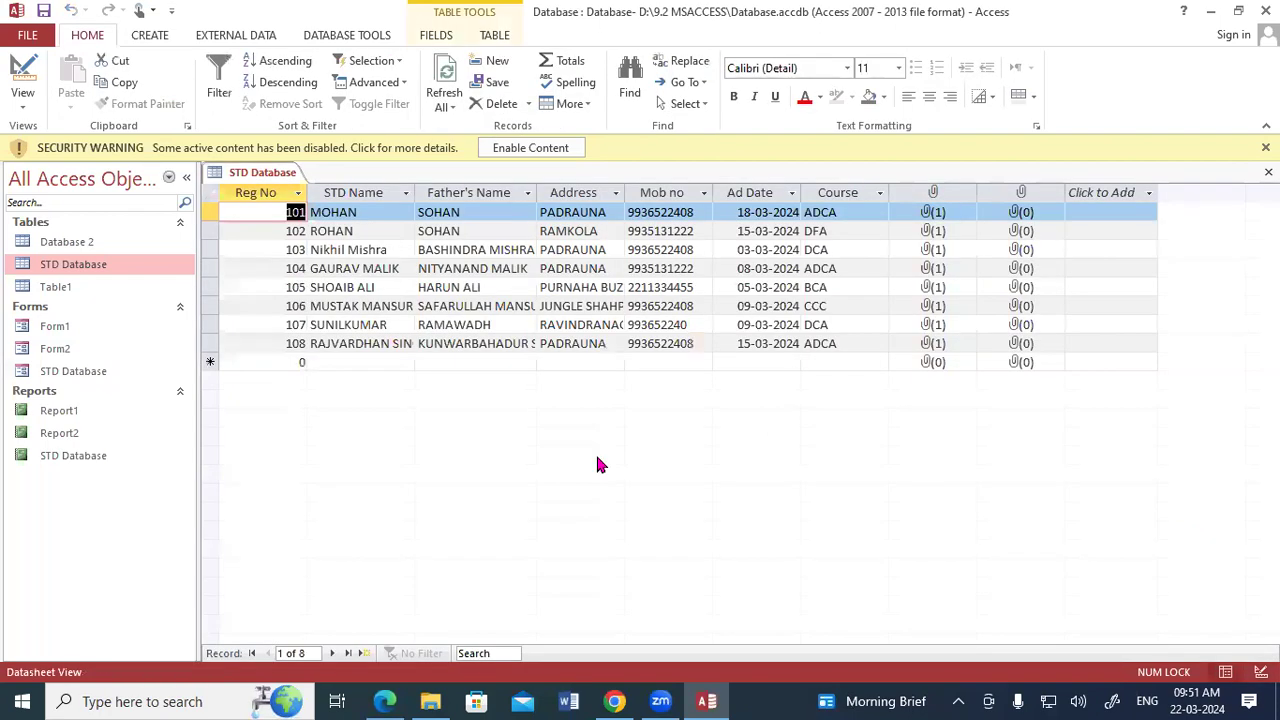
Attach the signature image download.png from the Desktop to the new attachment field of the first record.
double_click(1018, 214)
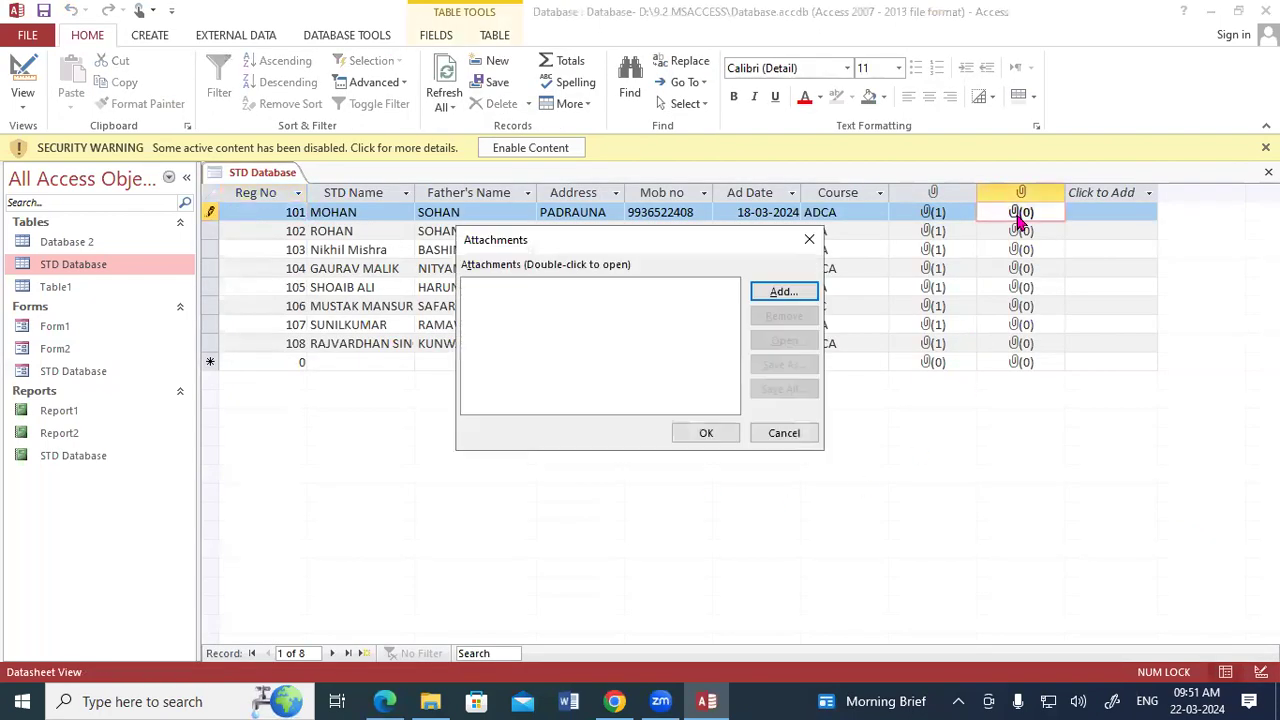
left_click(790, 288)
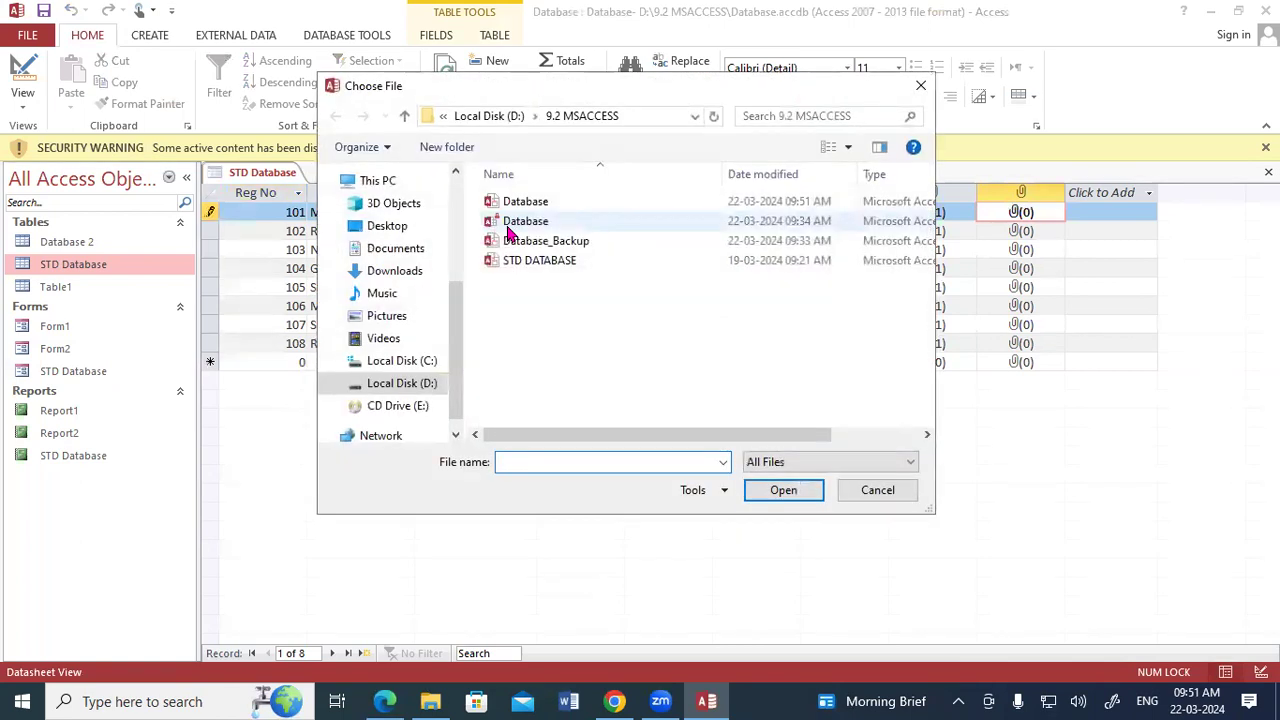
left_click(413, 230)
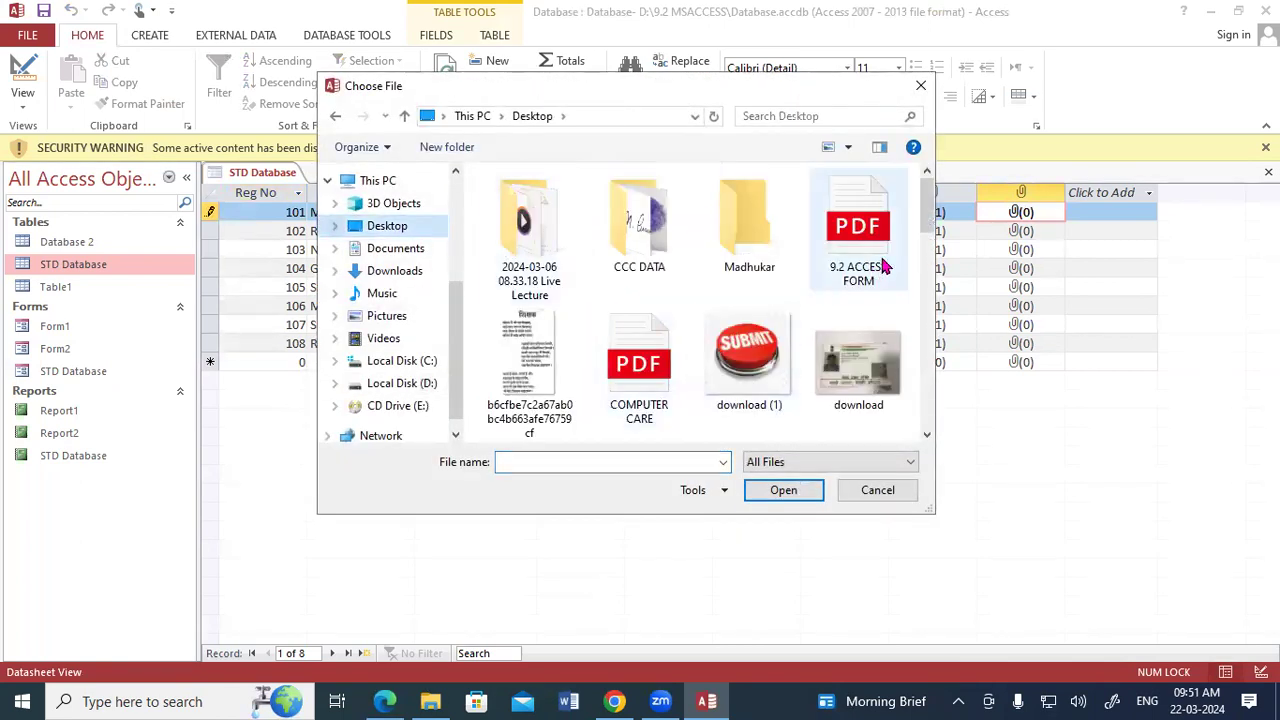
scroll(700, 290, "down", 3)
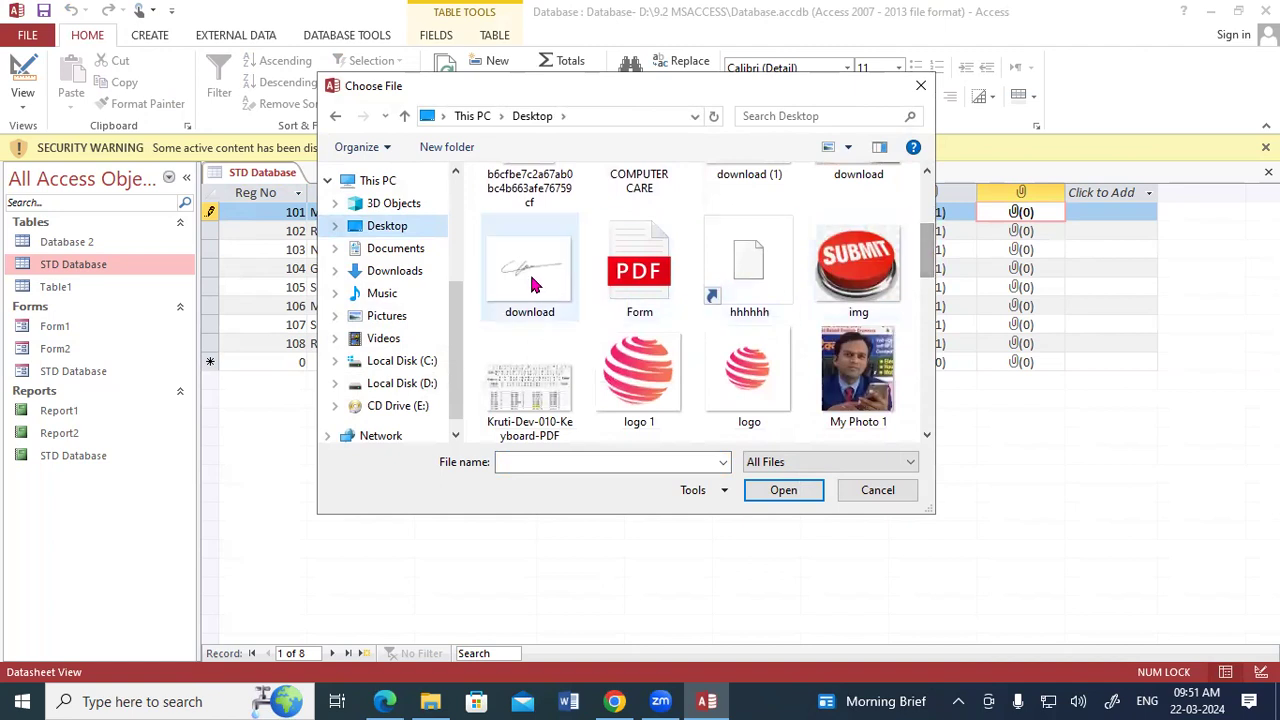
left_click(529, 271)
left_click(783, 490)
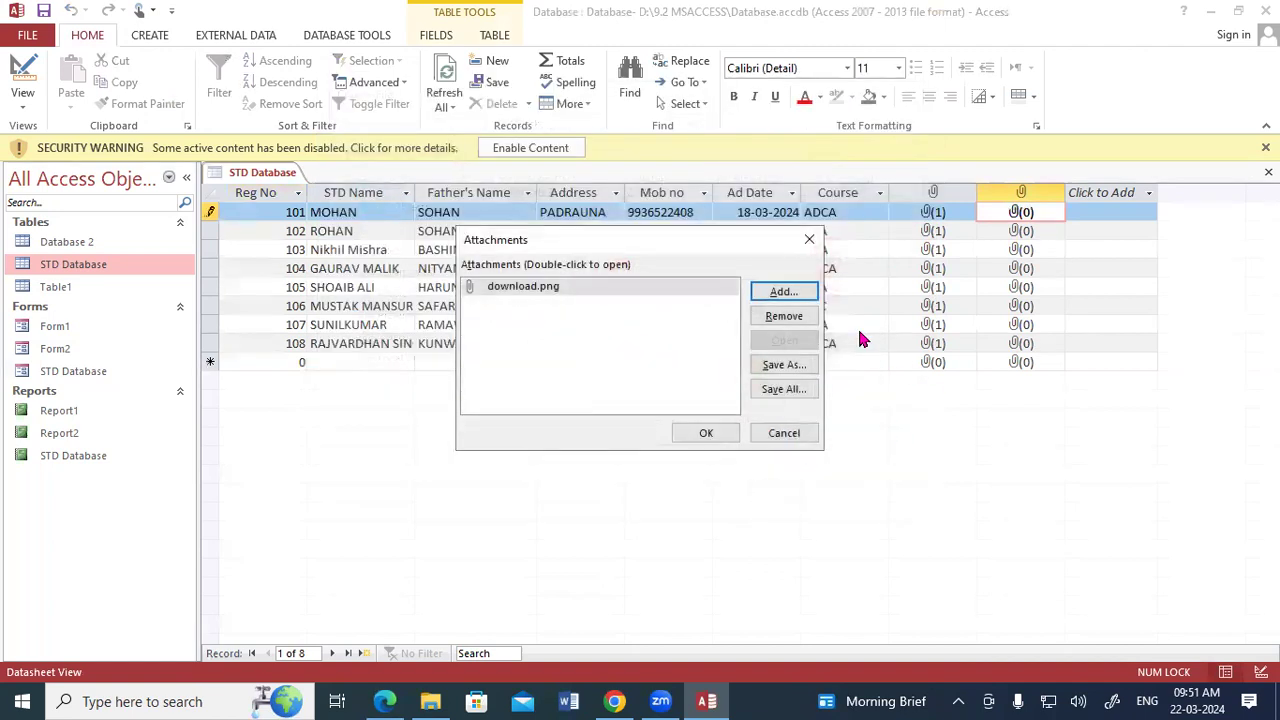
left_click(700, 433)
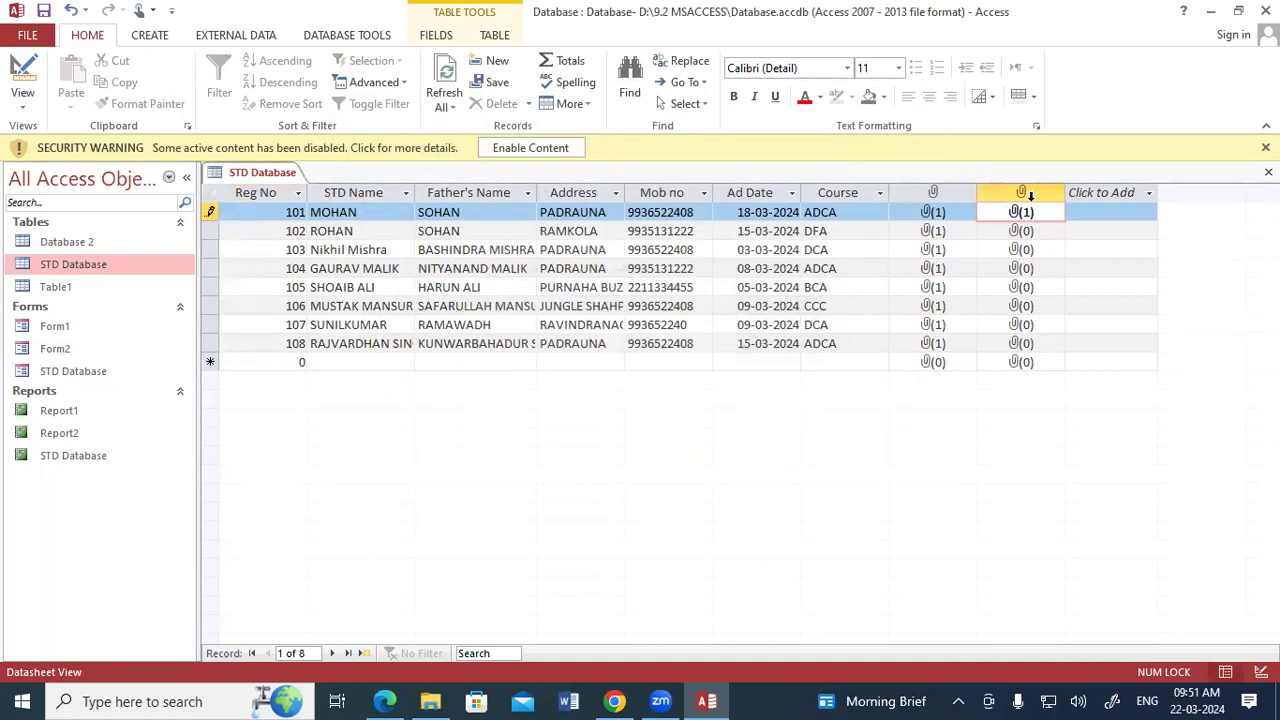
Attach ROSE FLOWER.jpg from the Desktop to the new attachment field of the second record and save the table.
double_click(1022, 232)
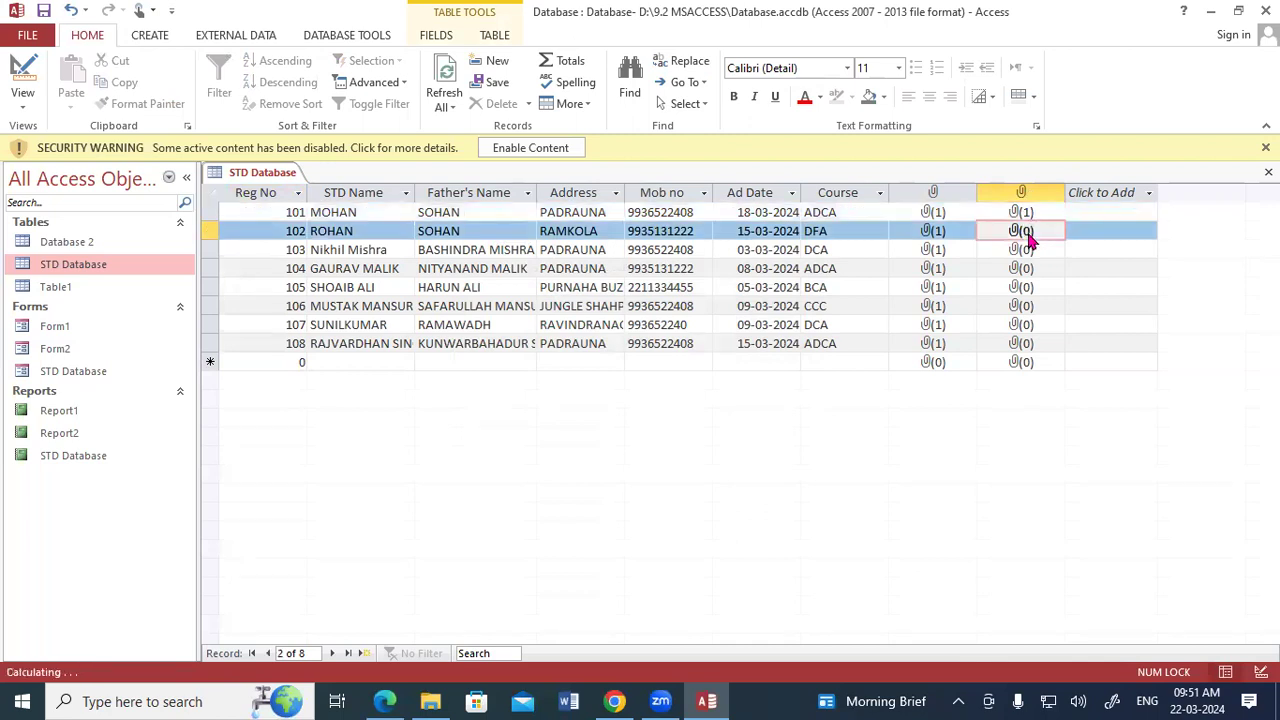
left_click(783, 292)
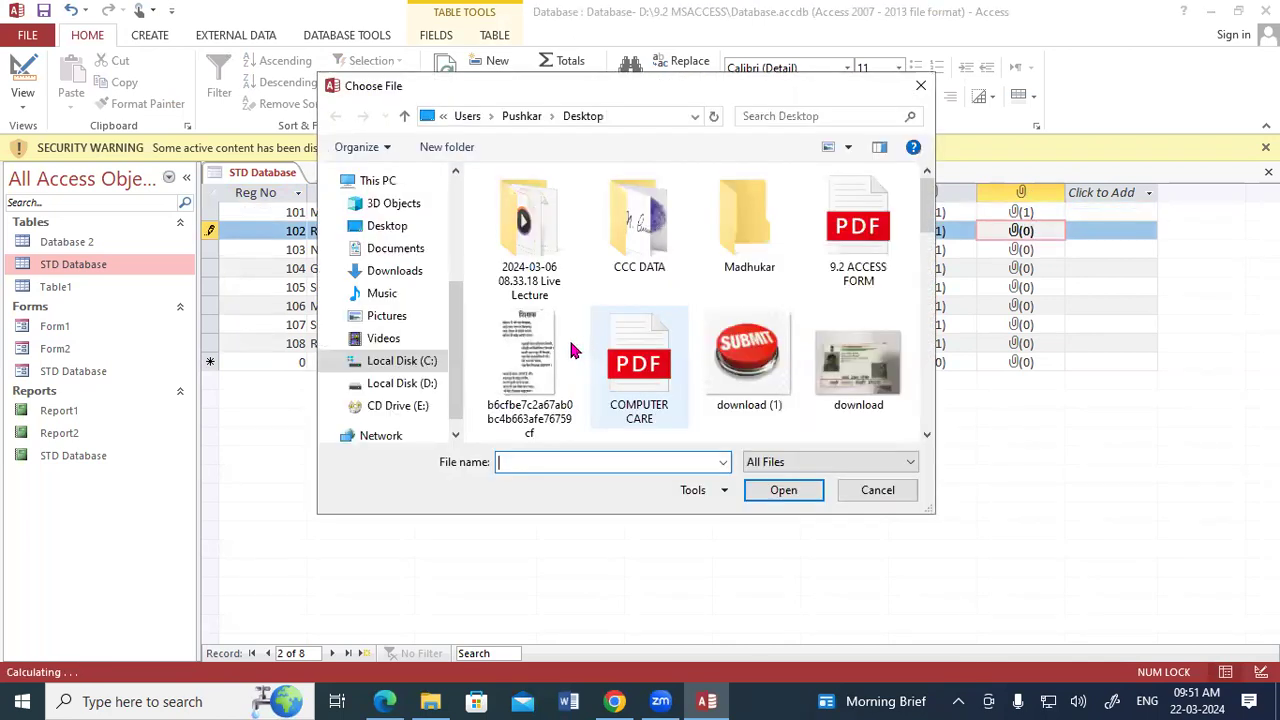
scroll(569, 345, "down", 5)
scroll(569, 350, "down", 1)
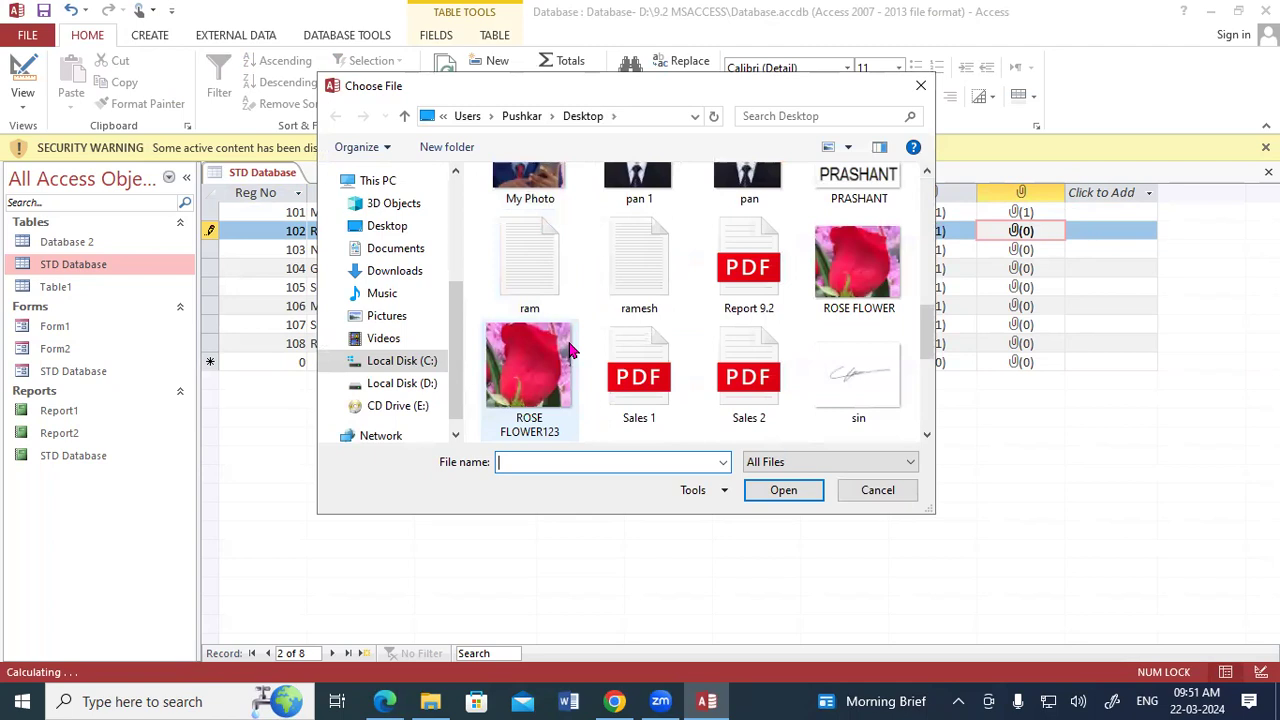
double_click(860, 285)
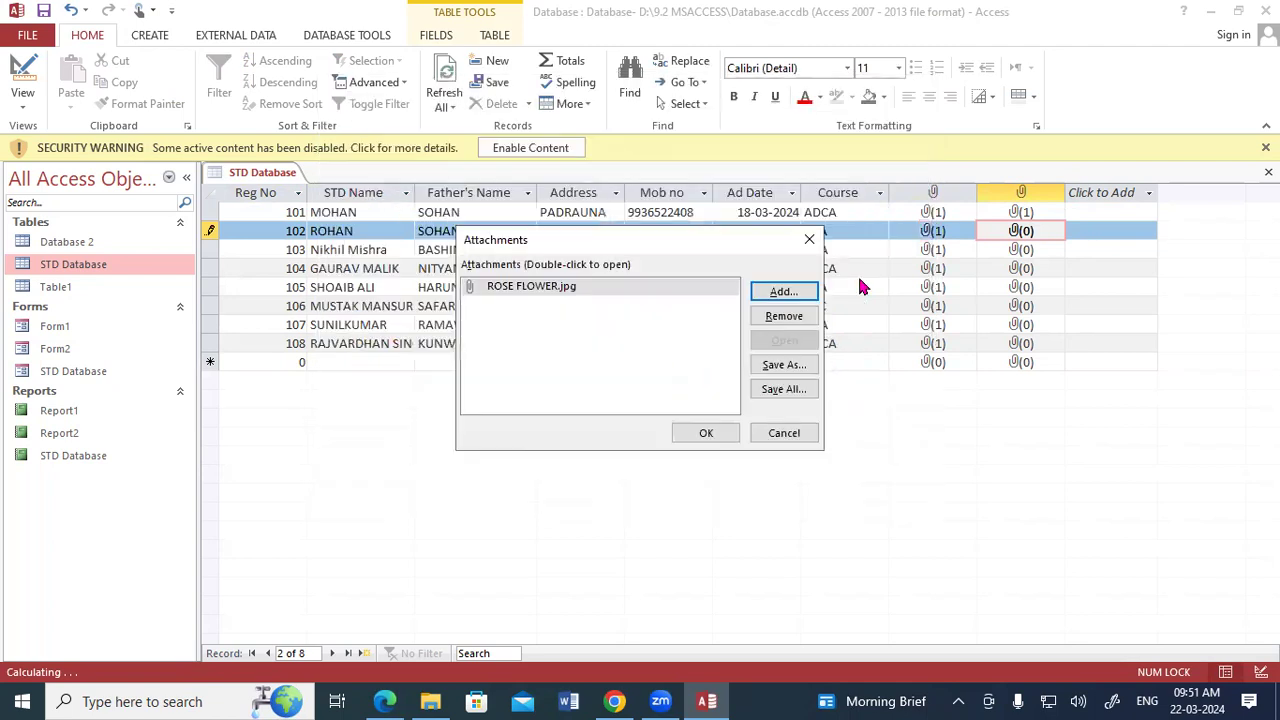
left_click(703, 433)
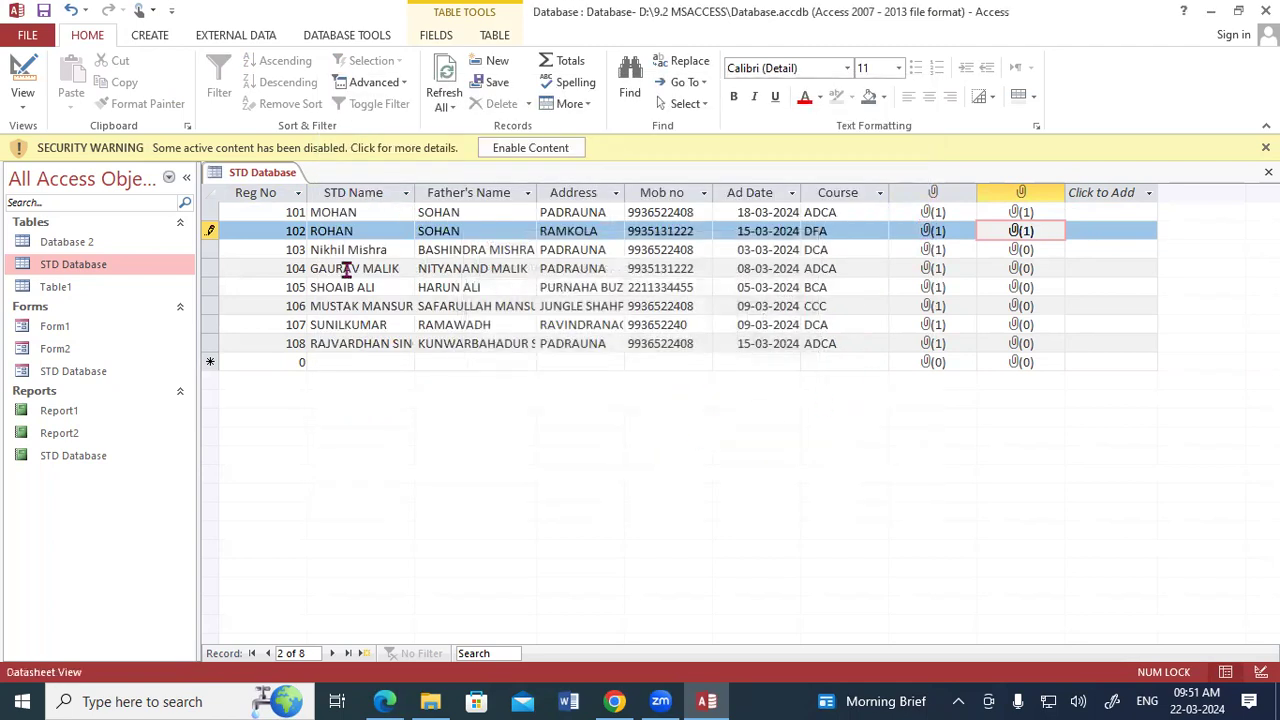
right_click(280, 177)
left_click(302, 186)
Open Form1 in Design View and place the existing ph field above the Singture label.
double_click(66, 327)
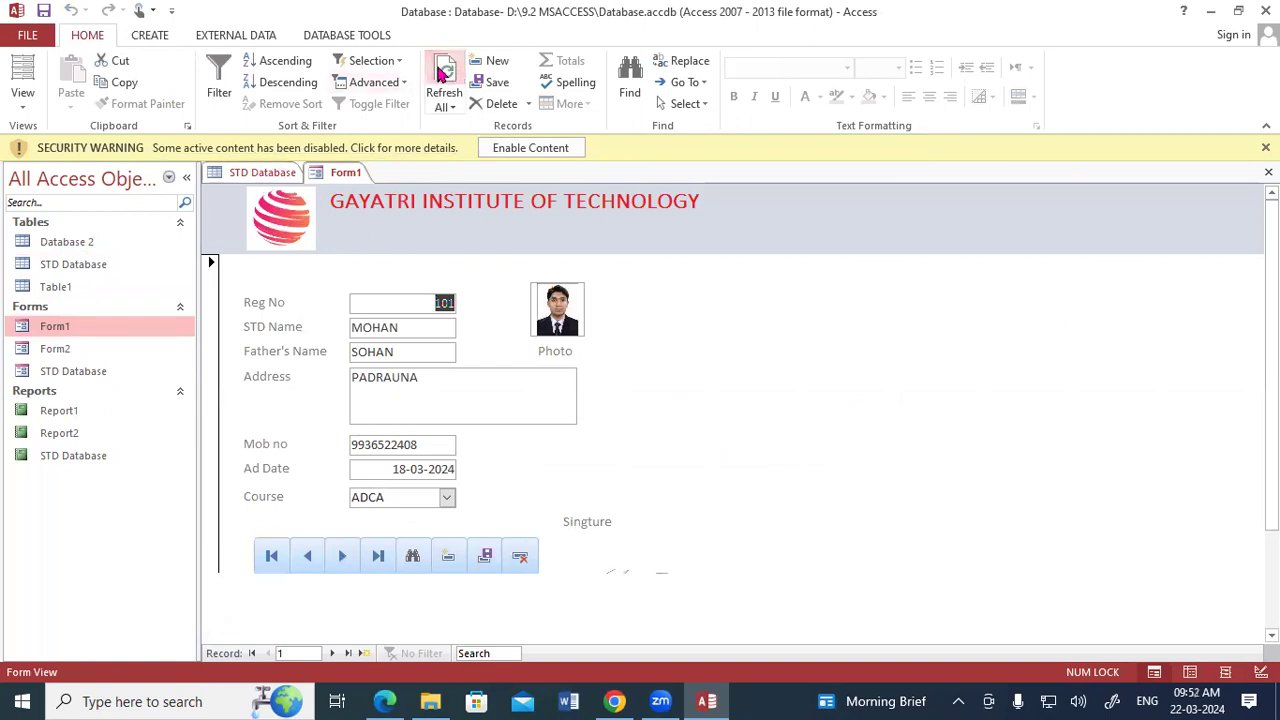
right_click(345, 174)
left_click(380, 300)
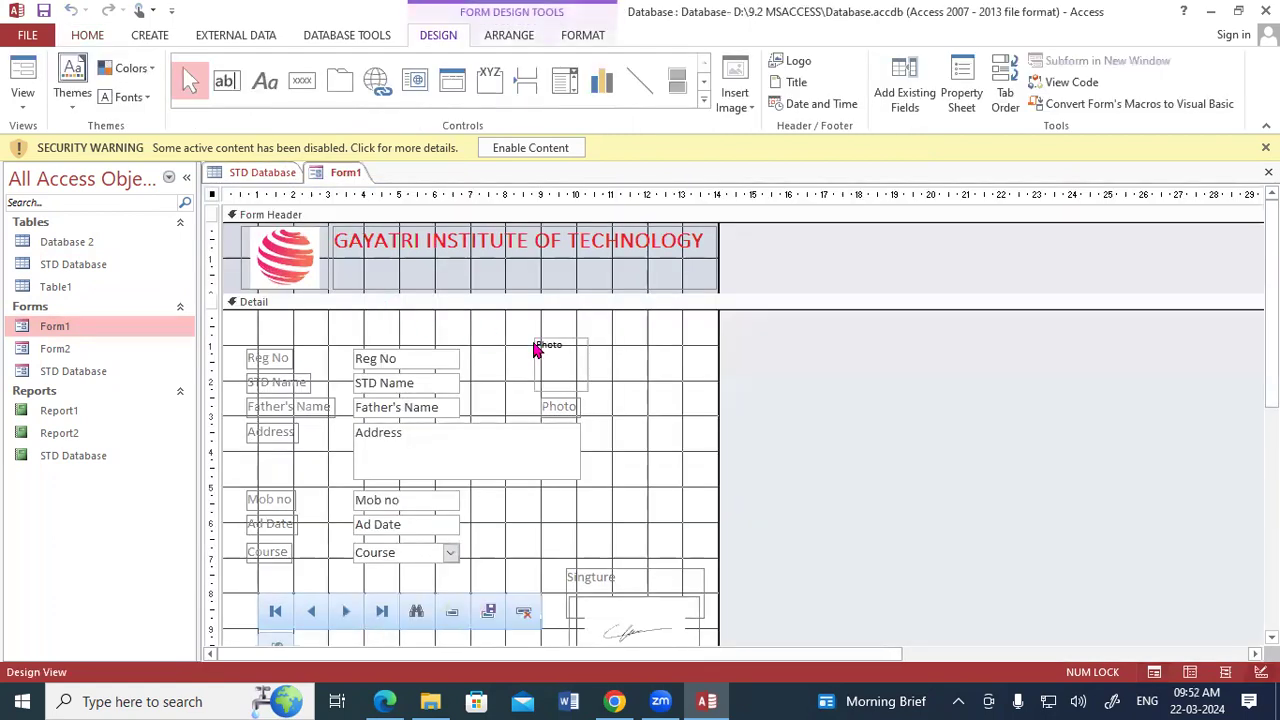
left_click(900, 100)
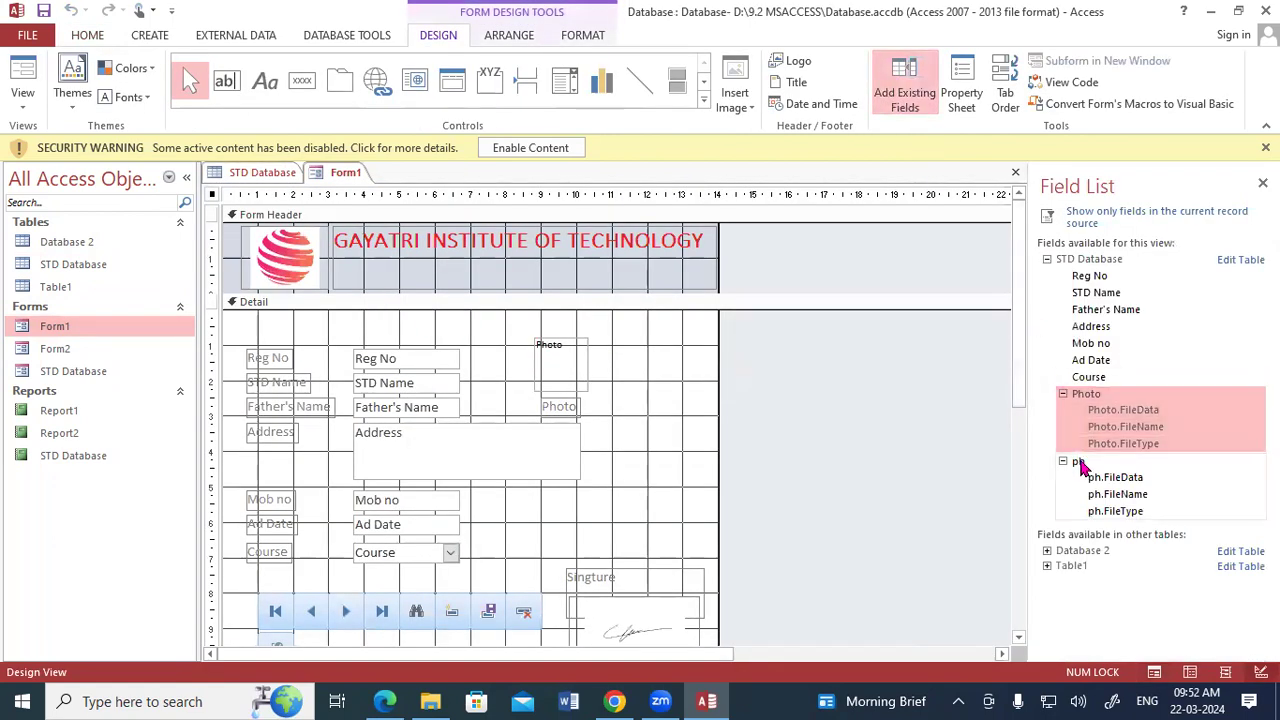
left_click_drag(1080, 467, 603, 503)
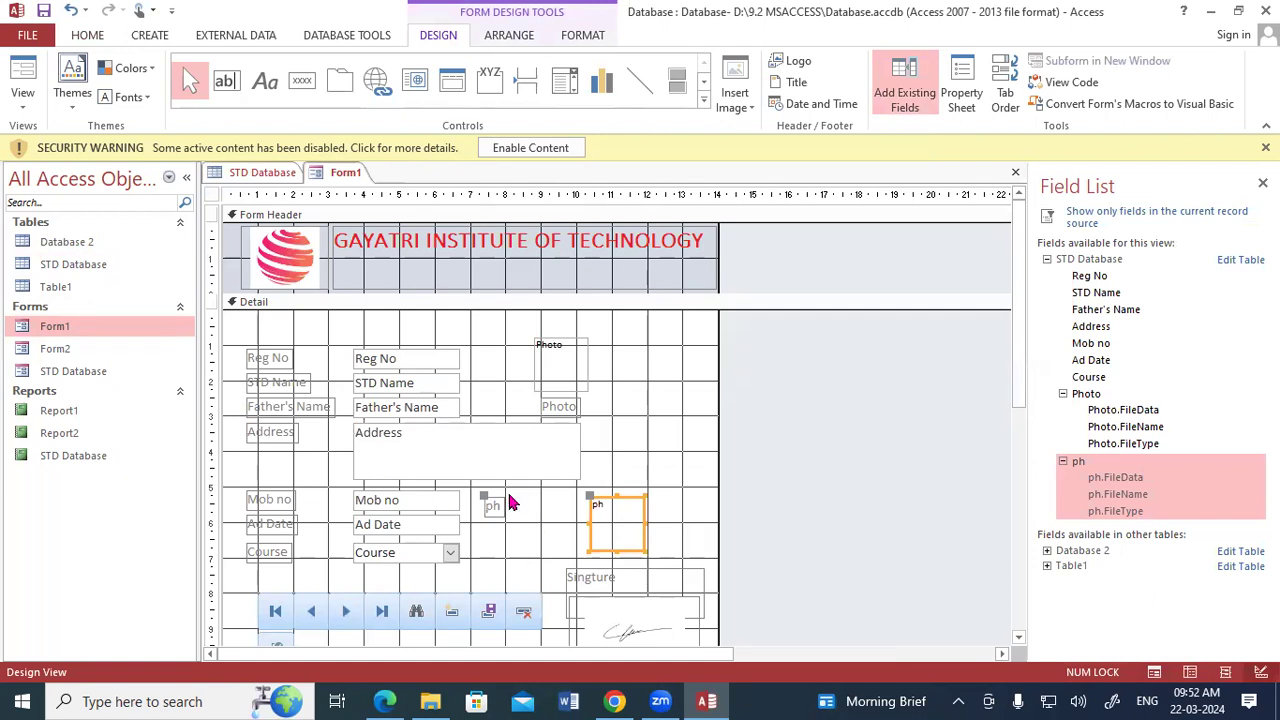
Move the ph label directly beneath its attachment box on Form1.
left_click(500, 512)
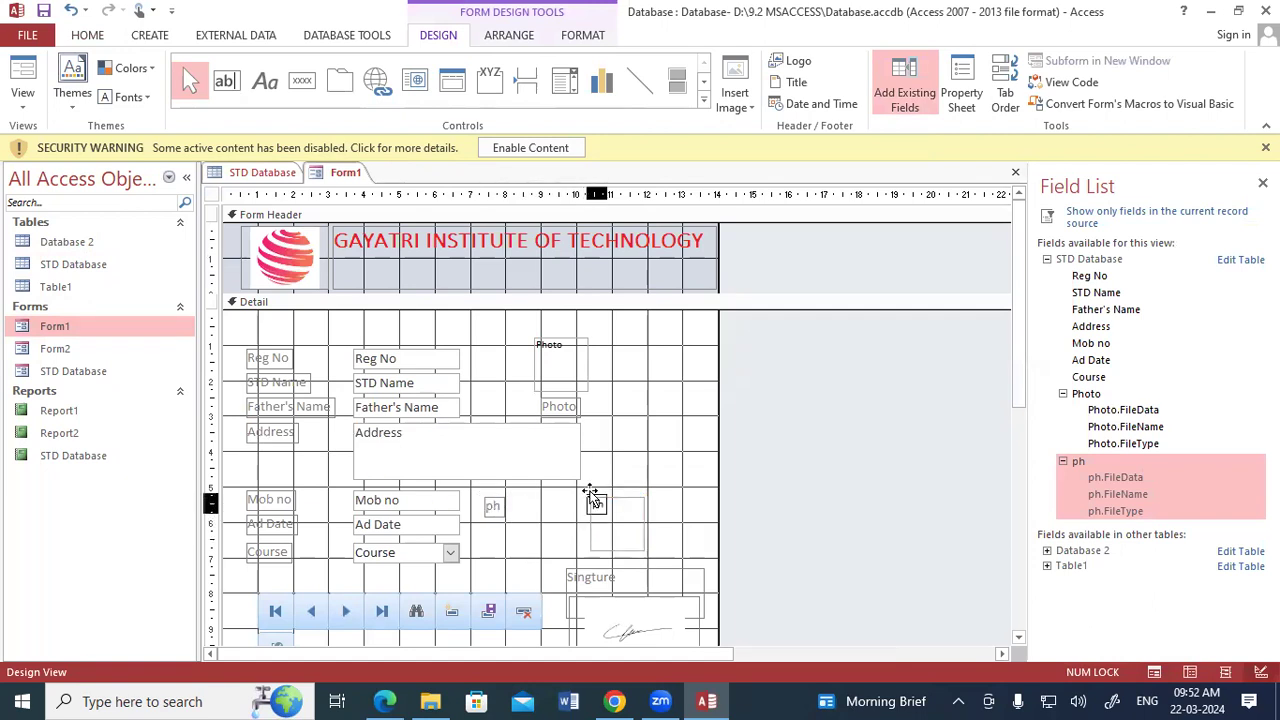
left_click_drag(605, 534, 611, 550)
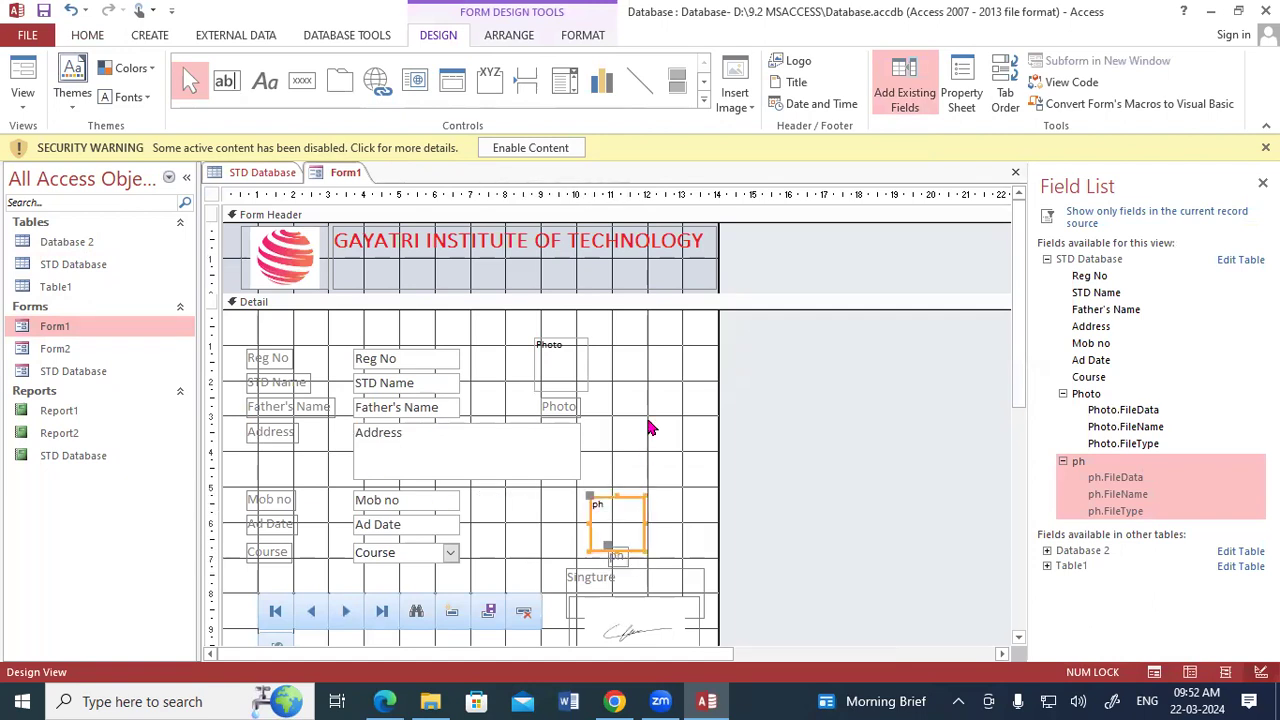
left_click(643, 413)
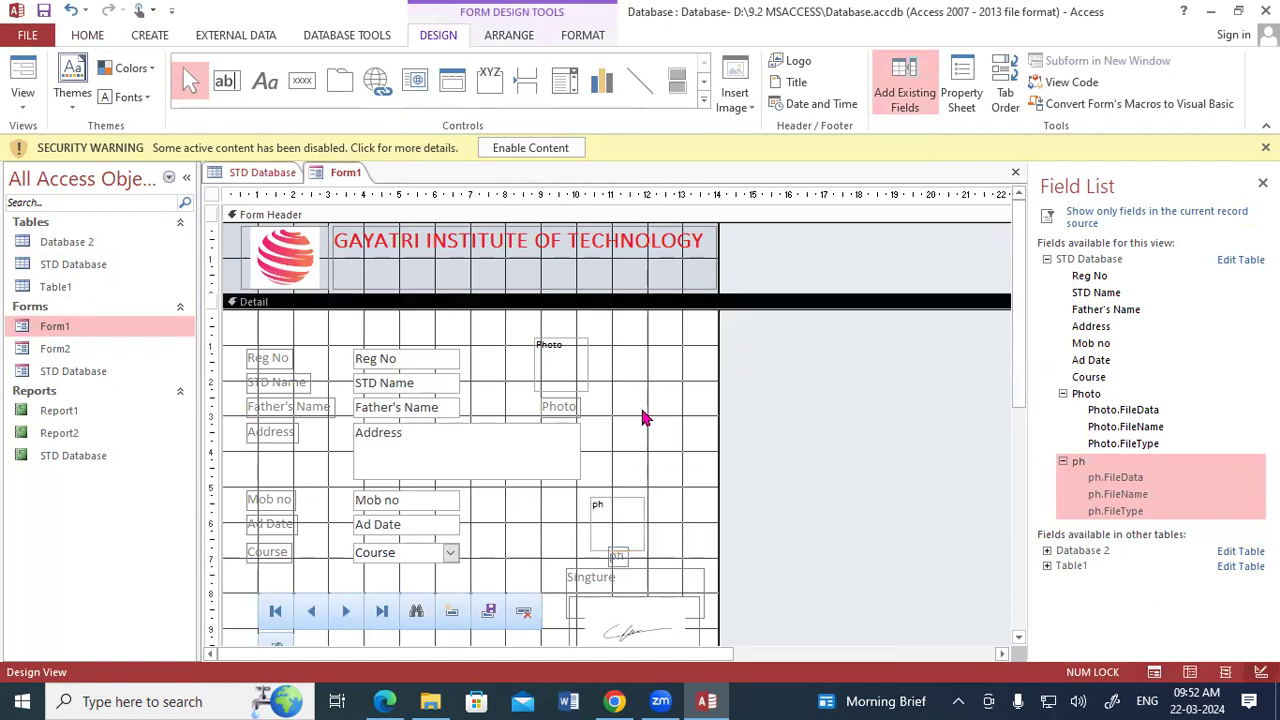
Show Form1 in Form View and go to the second record to check its attachment image.
right_click(358, 173)
left_click(415, 256)
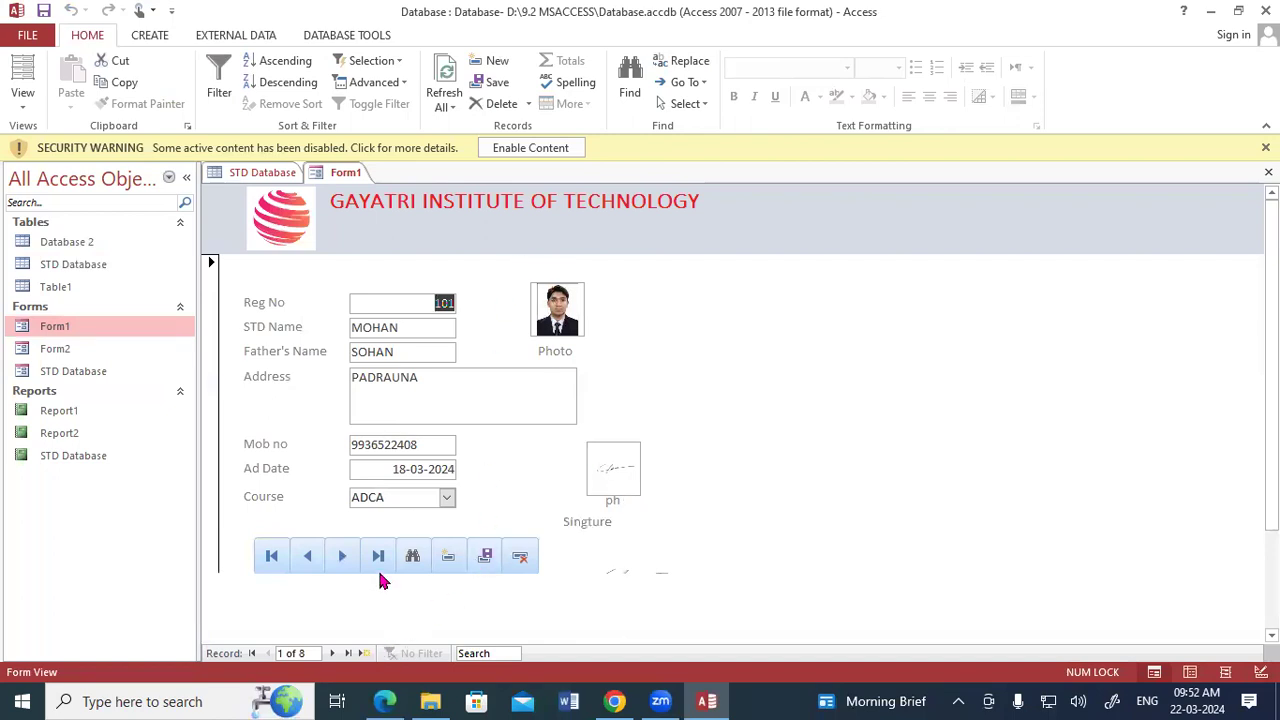
left_click(342, 557)
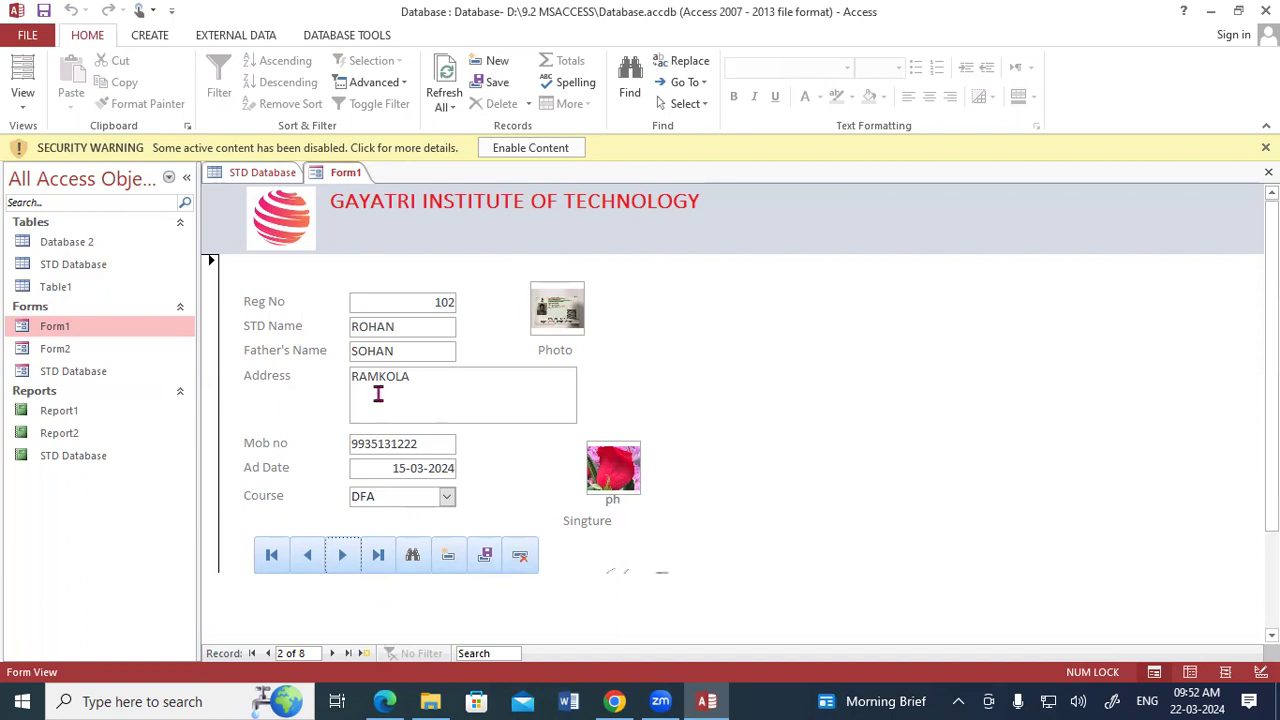
Return to the STD Database table, close the Field List, and show the table in Design View.
left_click(276, 176)
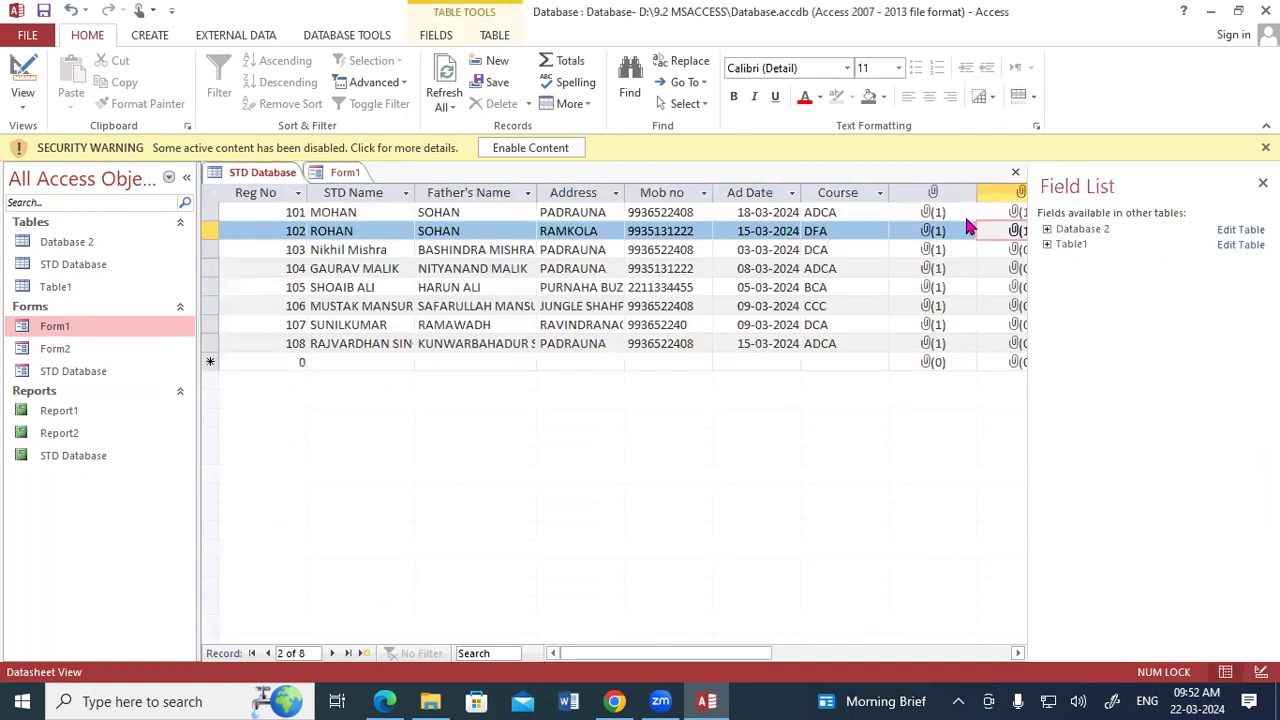
left_click(1262, 183)
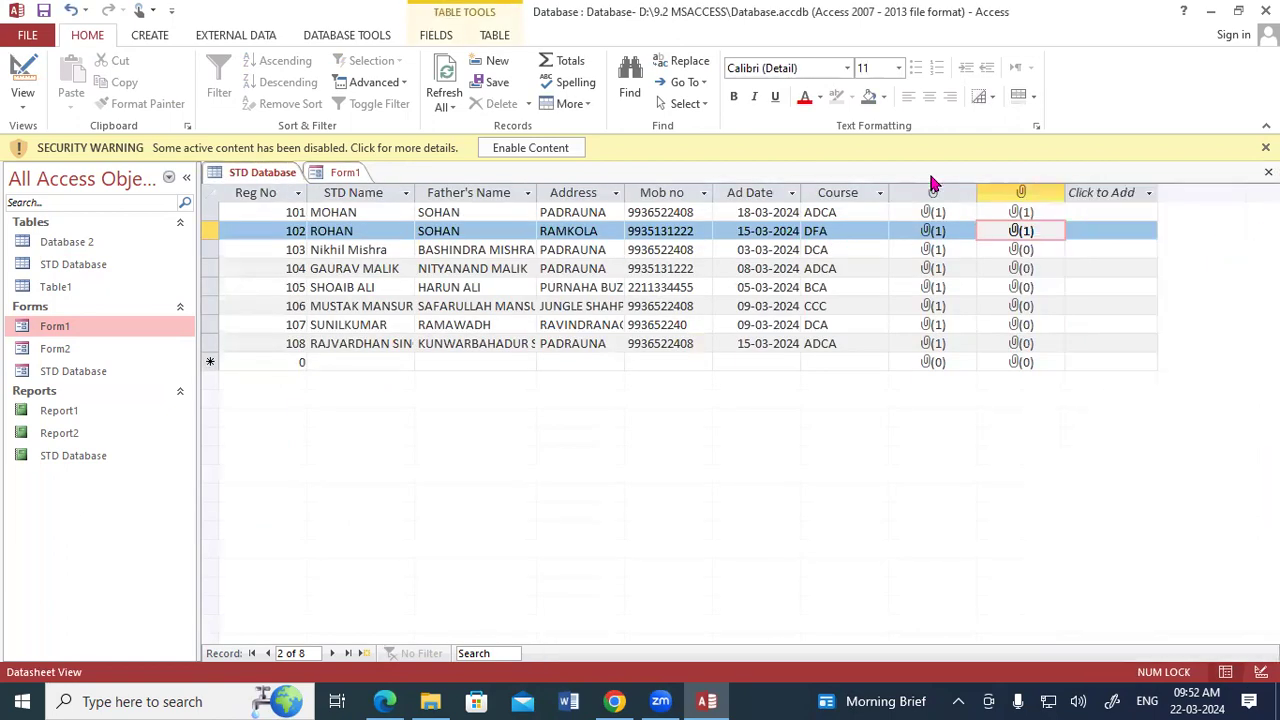
right_click(298, 176)
left_click(340, 256)
left_click(603, 418)
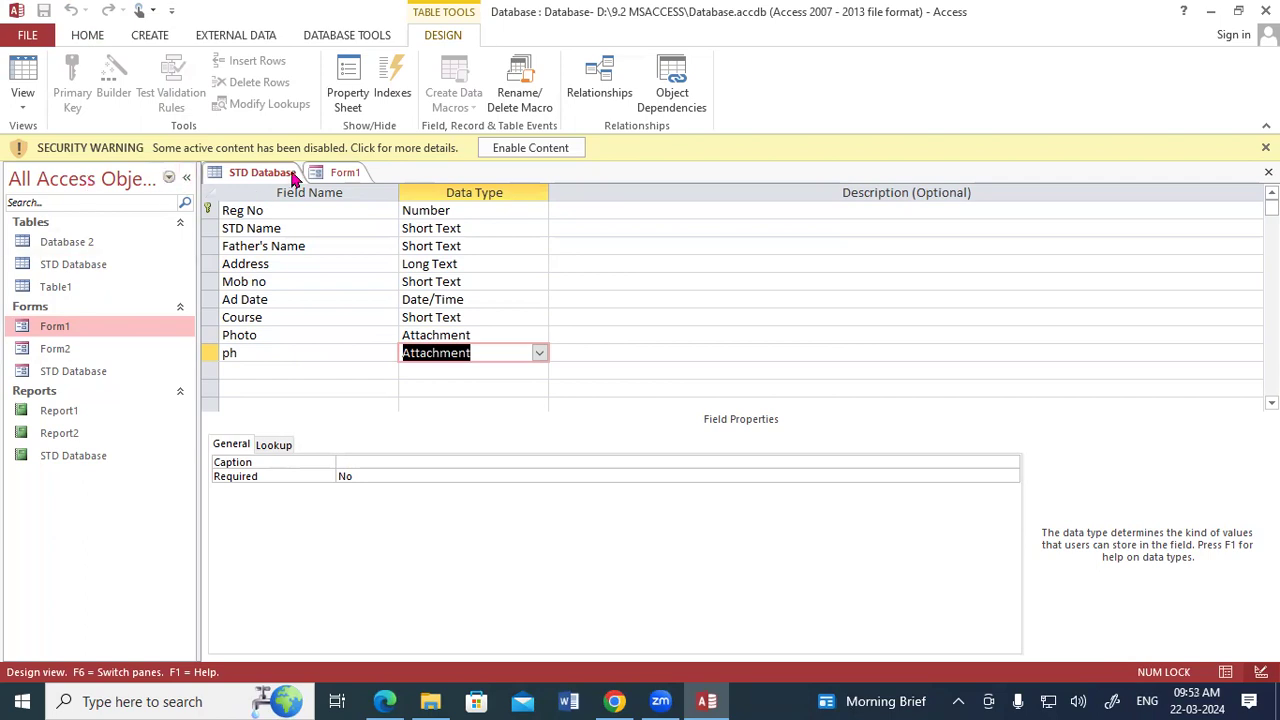
Show Form1 in Design View again and select the signature image below the Singture label.
left_click(340, 173)
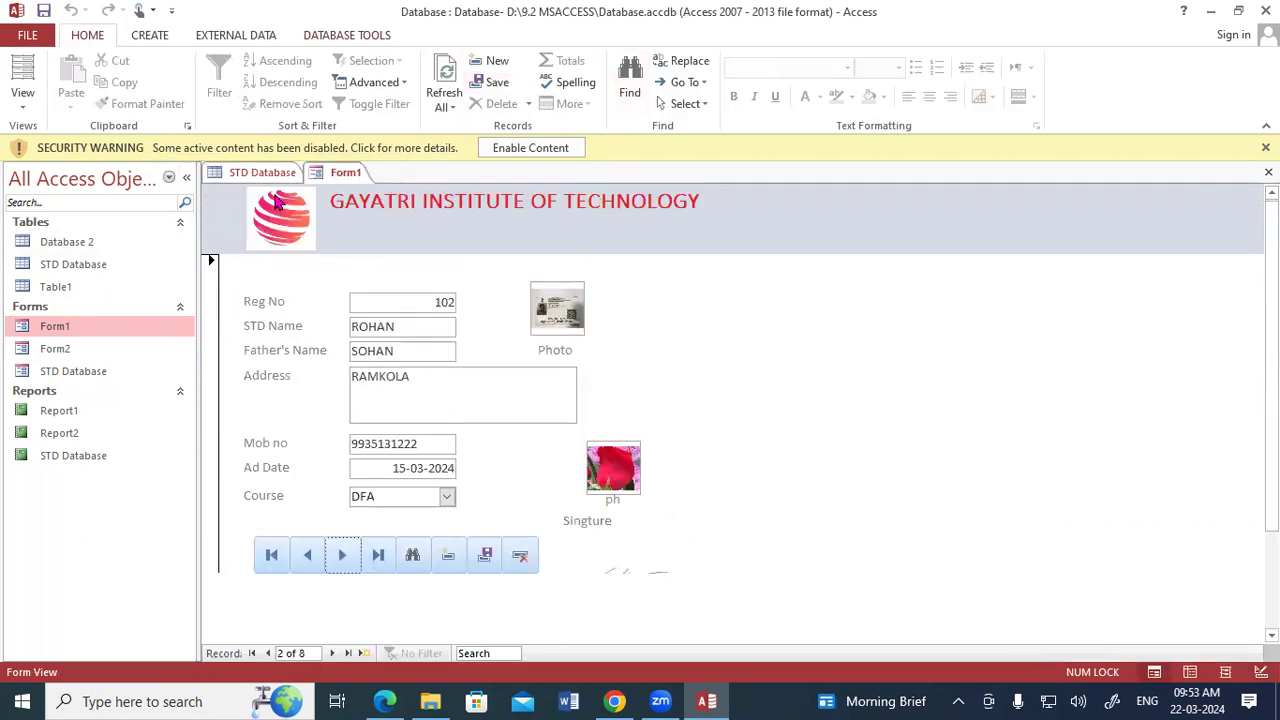
right_click(318, 174)
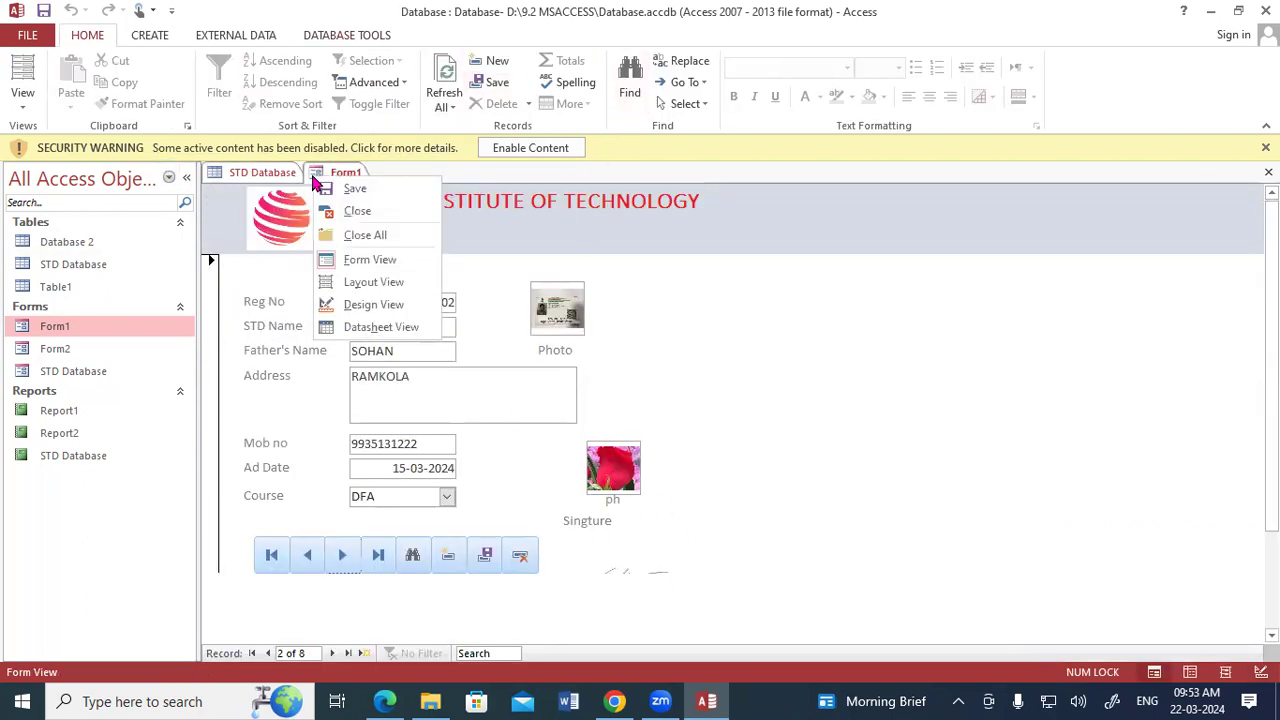
left_click(370, 305)
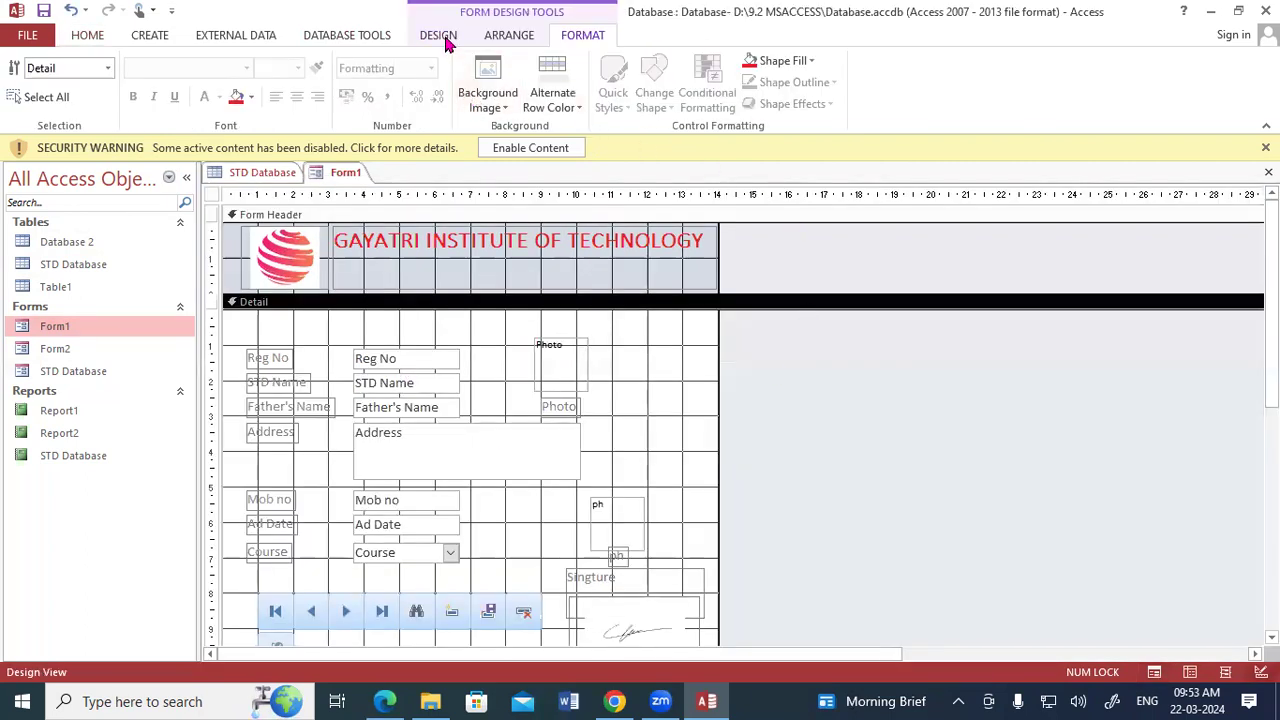
left_click(445, 38)
left_click(692, 620)
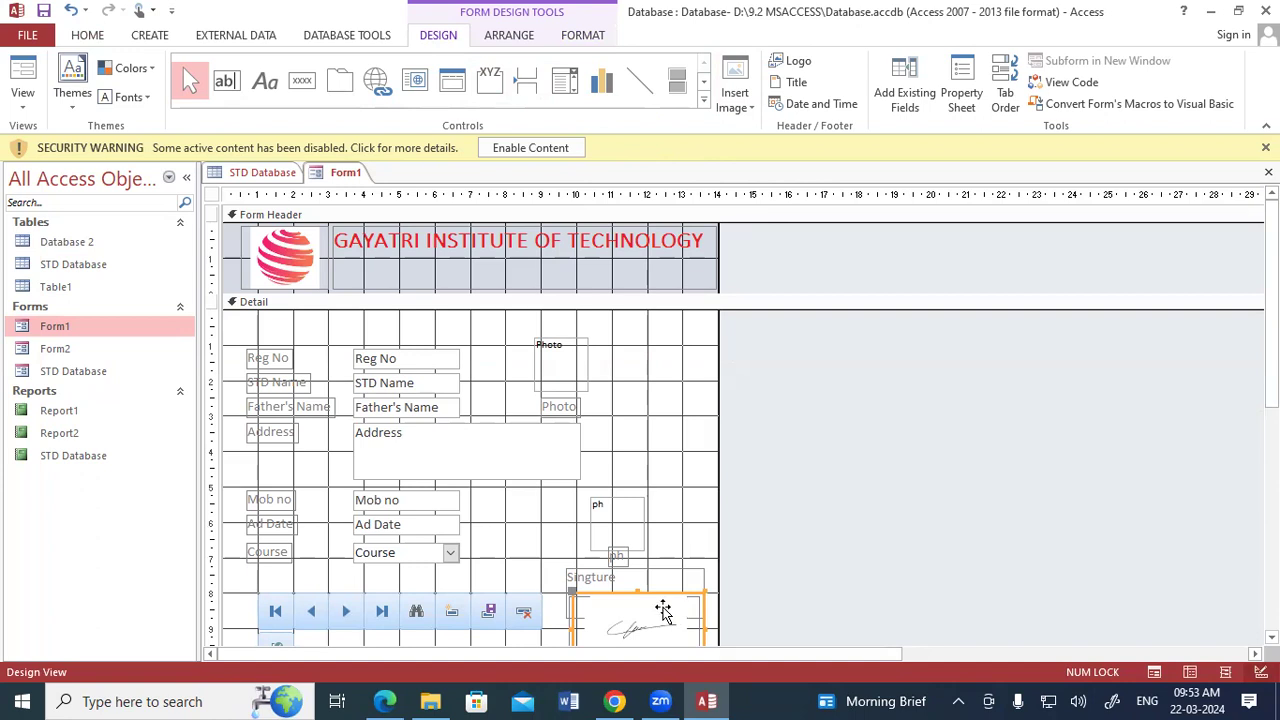
Close the STD Database table and Form1, and bring up the commands for creating database objects.
right_click(318, 176)
key("Escape")
right_click(271, 174)
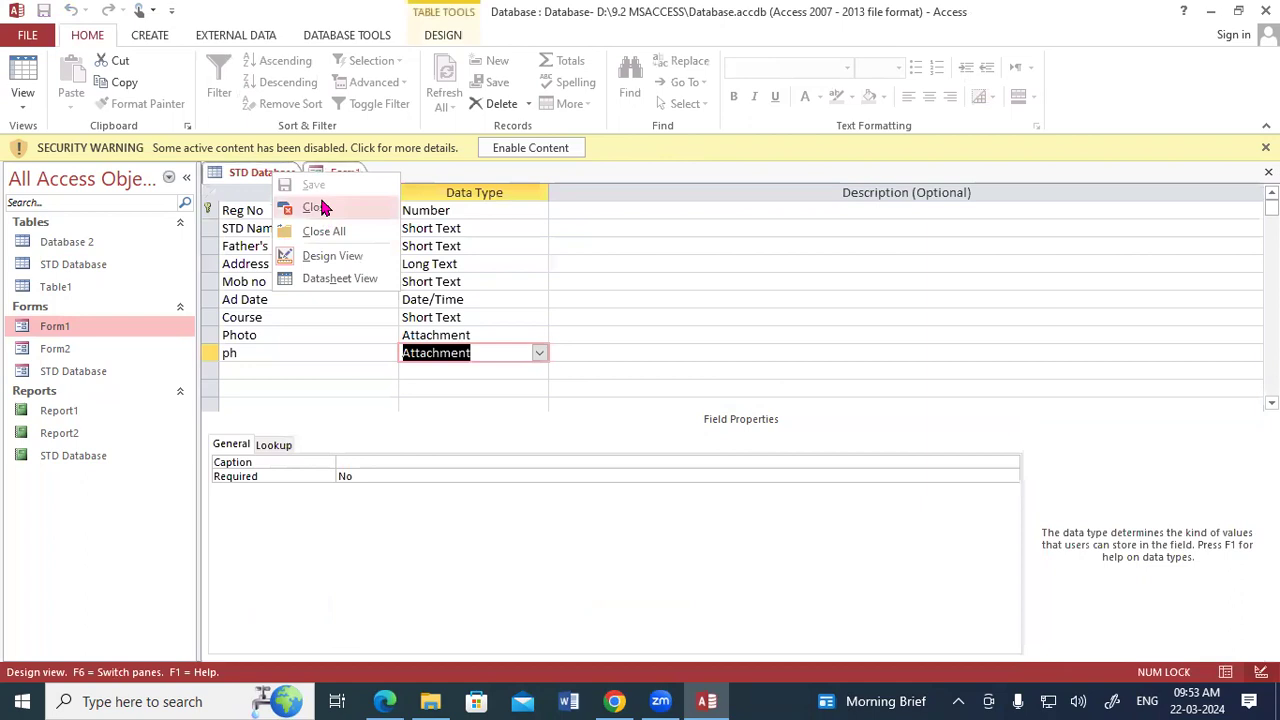
left_click(318, 209)
right_click(261, 180)
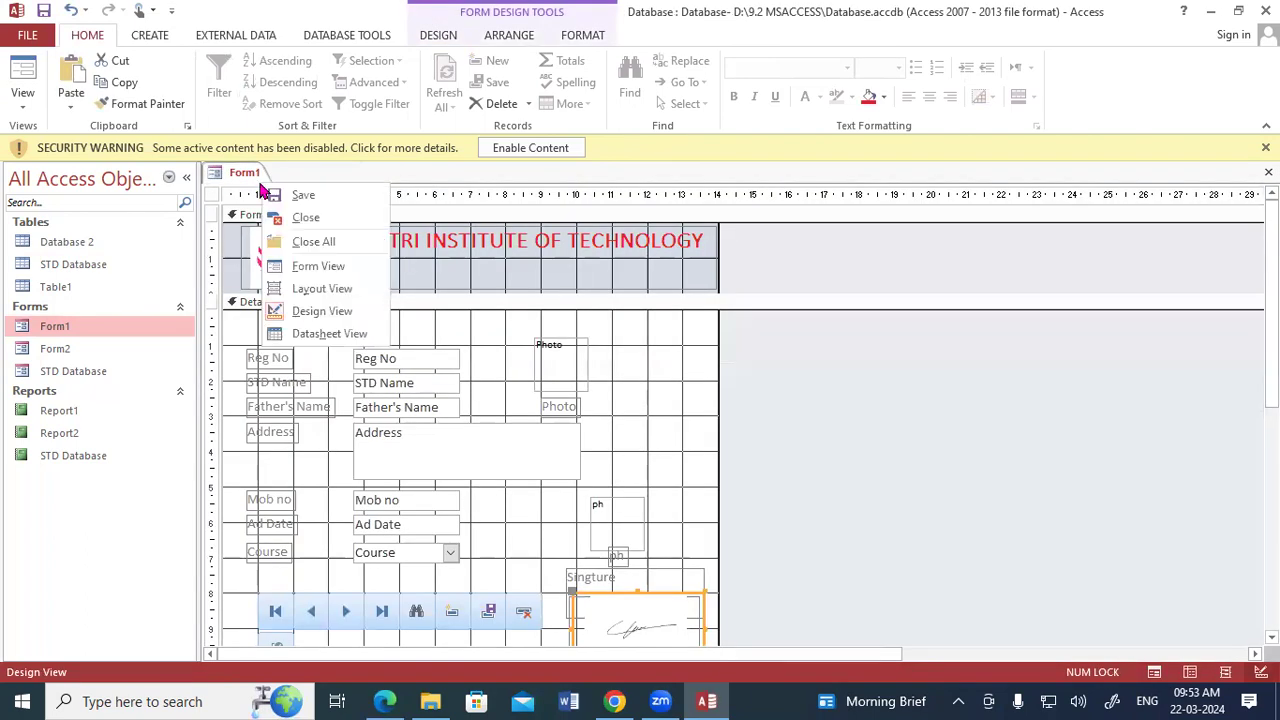
left_click(303, 219)
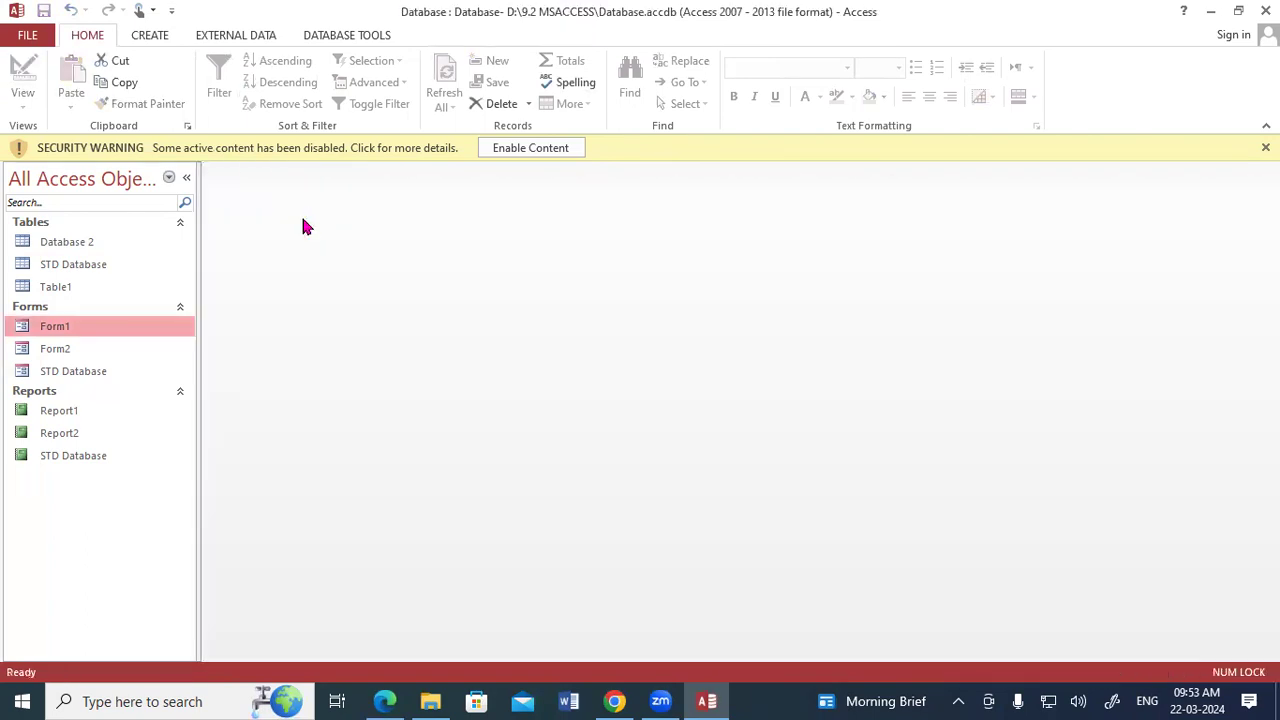
left_click(149, 35)
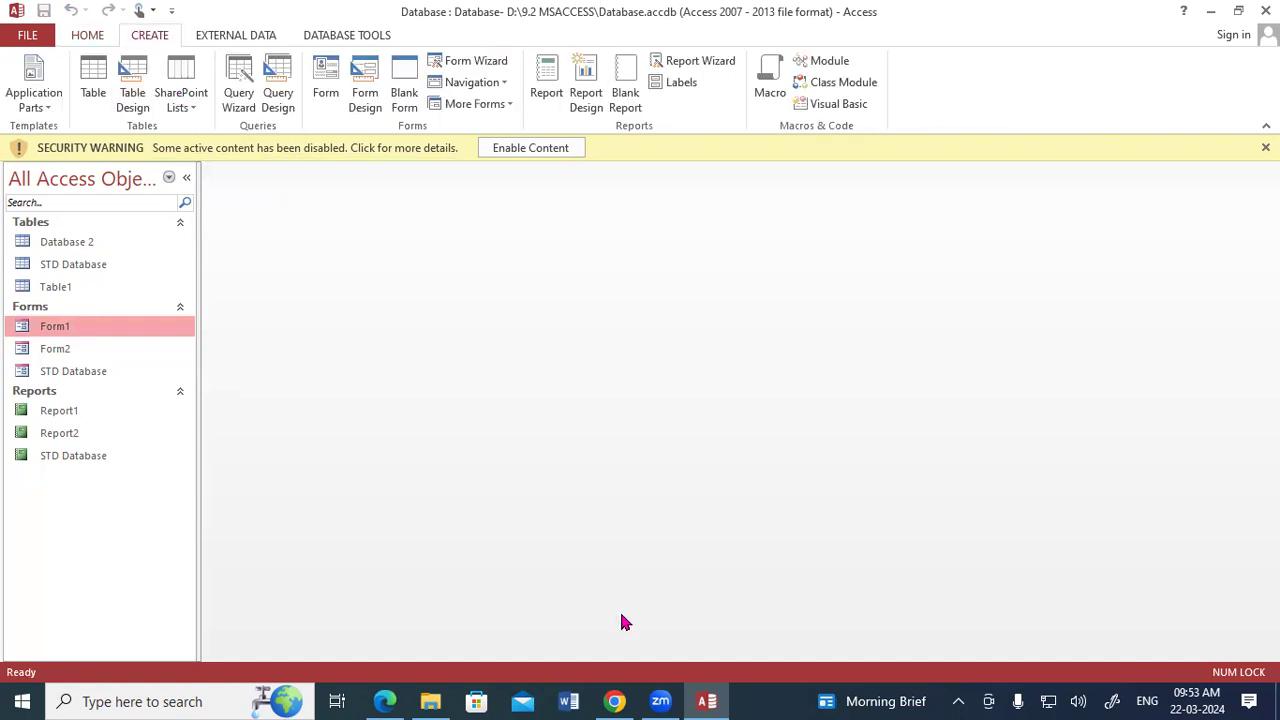
left_click(314, 420)
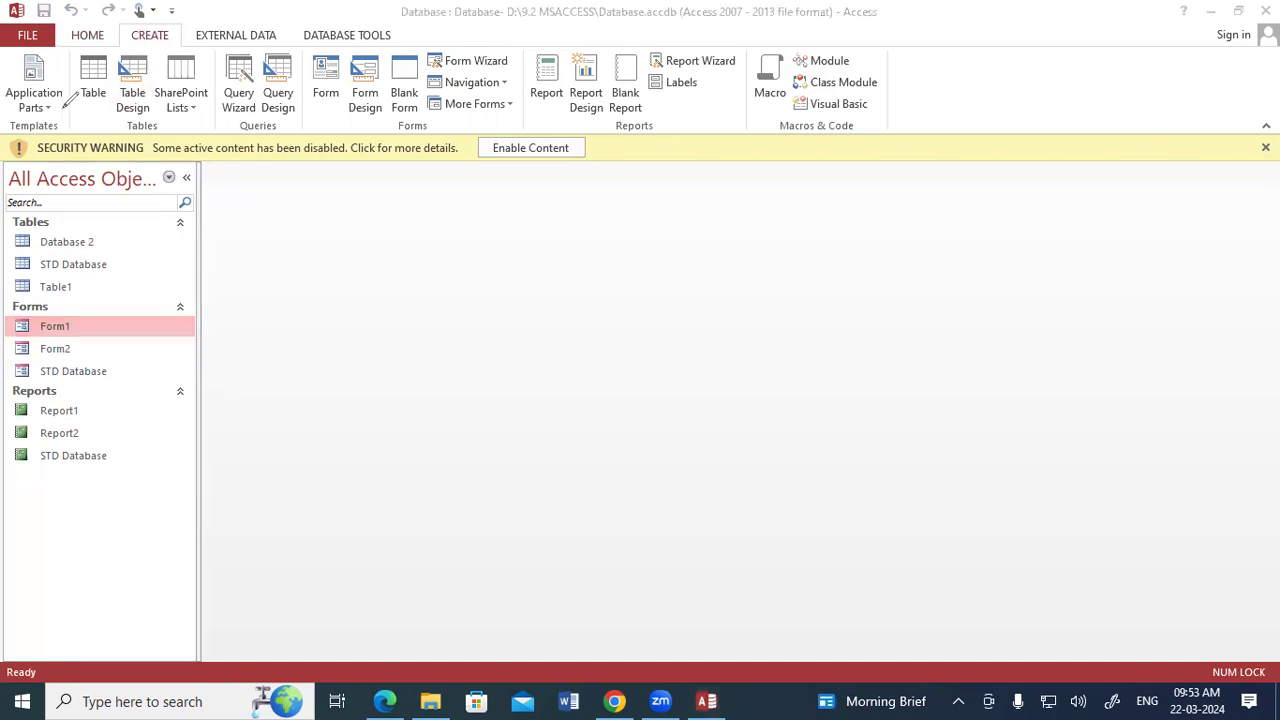
left_click_drag(80, 119, 161, 118)
left_click_drag(300, 121, 396, 121)
mouse_move(318, 170)
left_mouse_down()
mouse_move(333, 198)
mouse_move(337, 172)
mouse_move(366, 168)
mouse_move(371, 145)
mouse_move(372, 165)
mouse_move(336, 200)
mouse_move(385, 140)
mouse_move(408, 158)
mouse_move(418, 140)
mouse_move(457, 148)
left_mouse_up()
left_click_drag(535, 115, 645, 102)
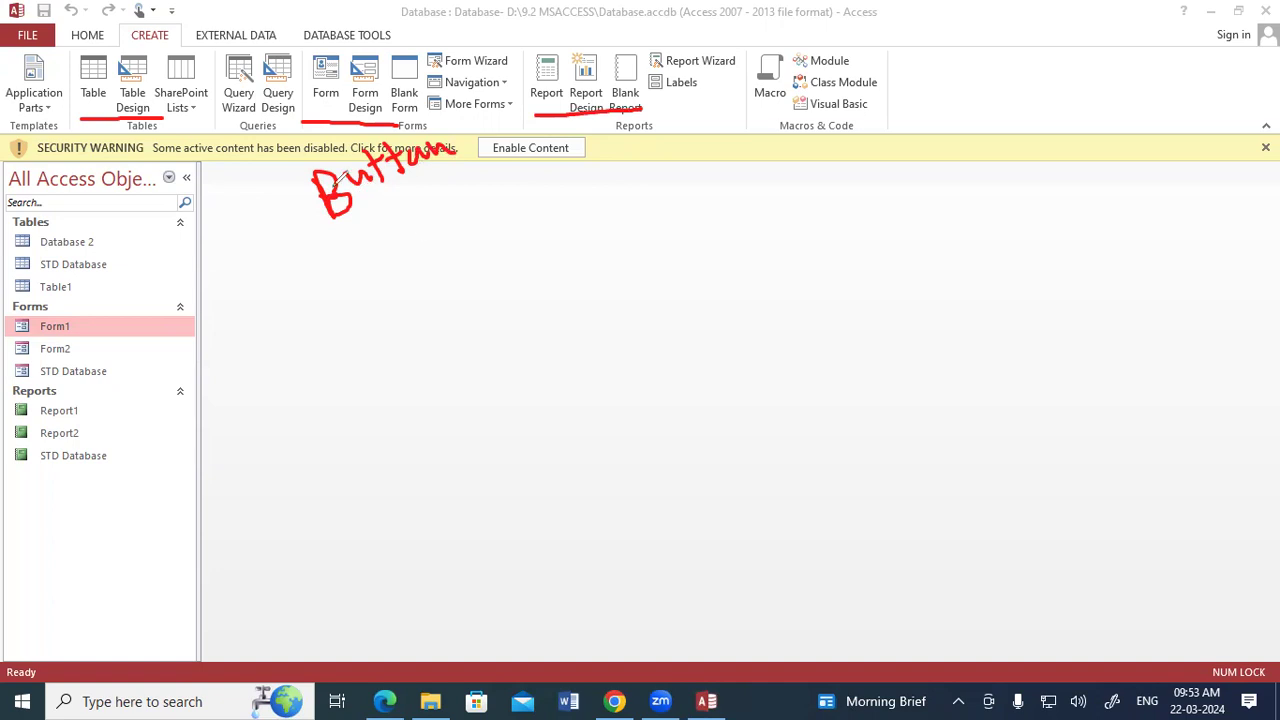
mouse_move(264, 117)
left_mouse_down()
mouse_move(293, 117)
mouse_move(260, 117)
left_mouse_up()
mouse_move(289, 36)
left_mouse_down()
mouse_move(235, 50)
mouse_move(213, 110)
mouse_move(303, 112)
mouse_move(285, 36)
left_mouse_up()
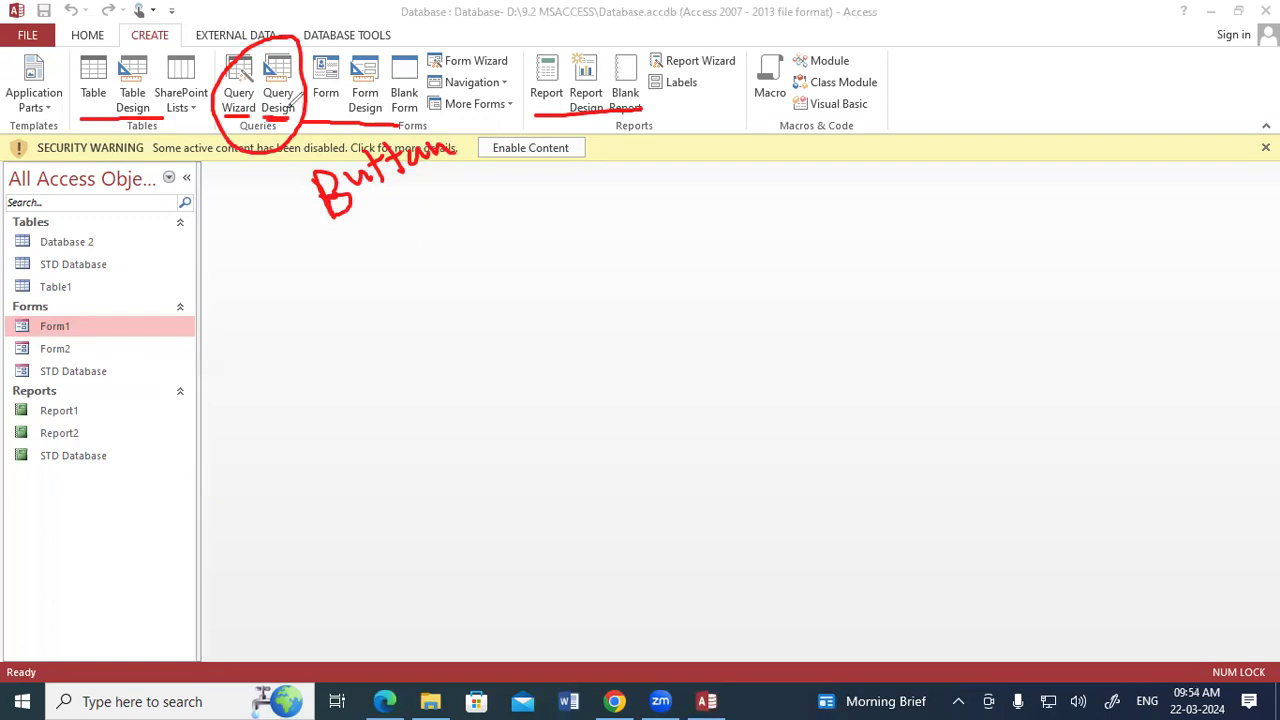
mouse_move(522, 198)
left_mouse_down()
mouse_move(534, 240)
mouse_move(498, 268)
mouse_move(555, 220)
mouse_move(558, 240)
mouse_move(613, 208)
left_mouse_up()
left_click(573, 212)
left_click_drag(617, 148, 623, 200)
mouse_move(603, 183)
left_mouse_down()
mouse_move(698, 155)
mouse_move(726, 170)
left_mouse_up()
mouse_move(732, 126)
left_mouse_down()
mouse_move(746, 144)
mouse_move(792, 128)
mouse_move(800, 108)
mouse_move(848, 106)
left_mouse_up()
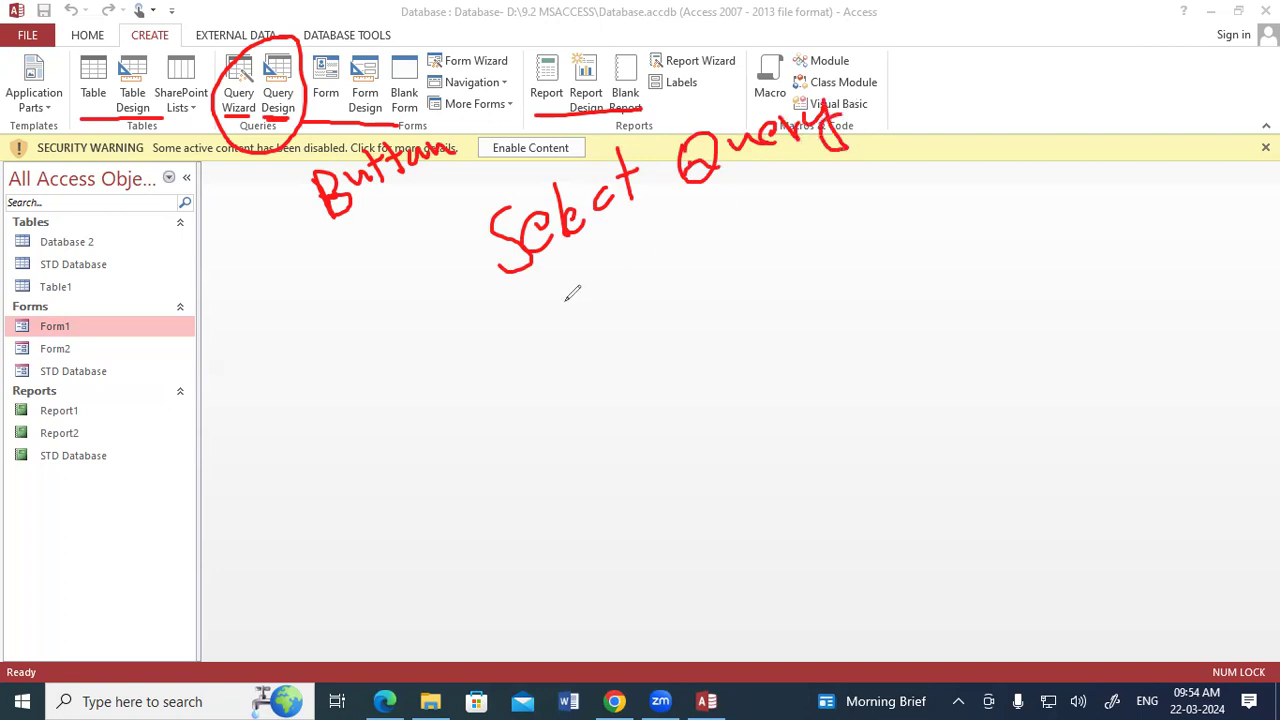
left_click_drag(575, 290, 748, 200)
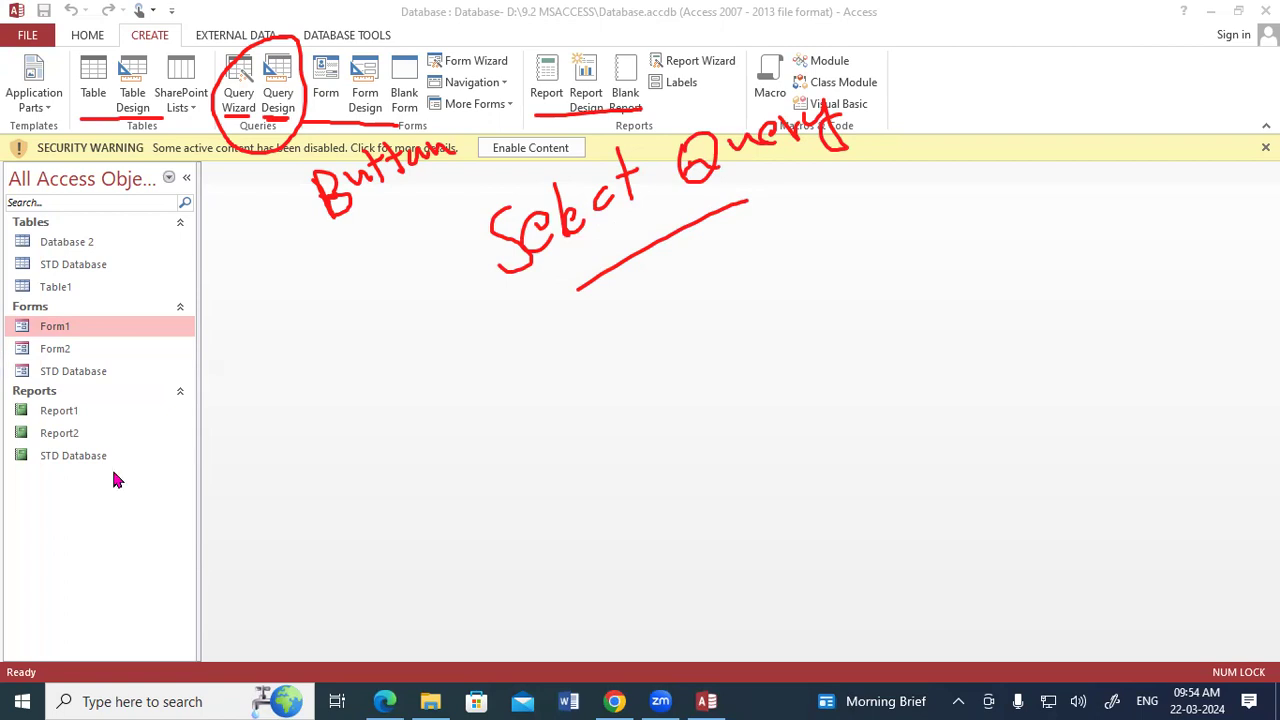
left_click(308, 448)
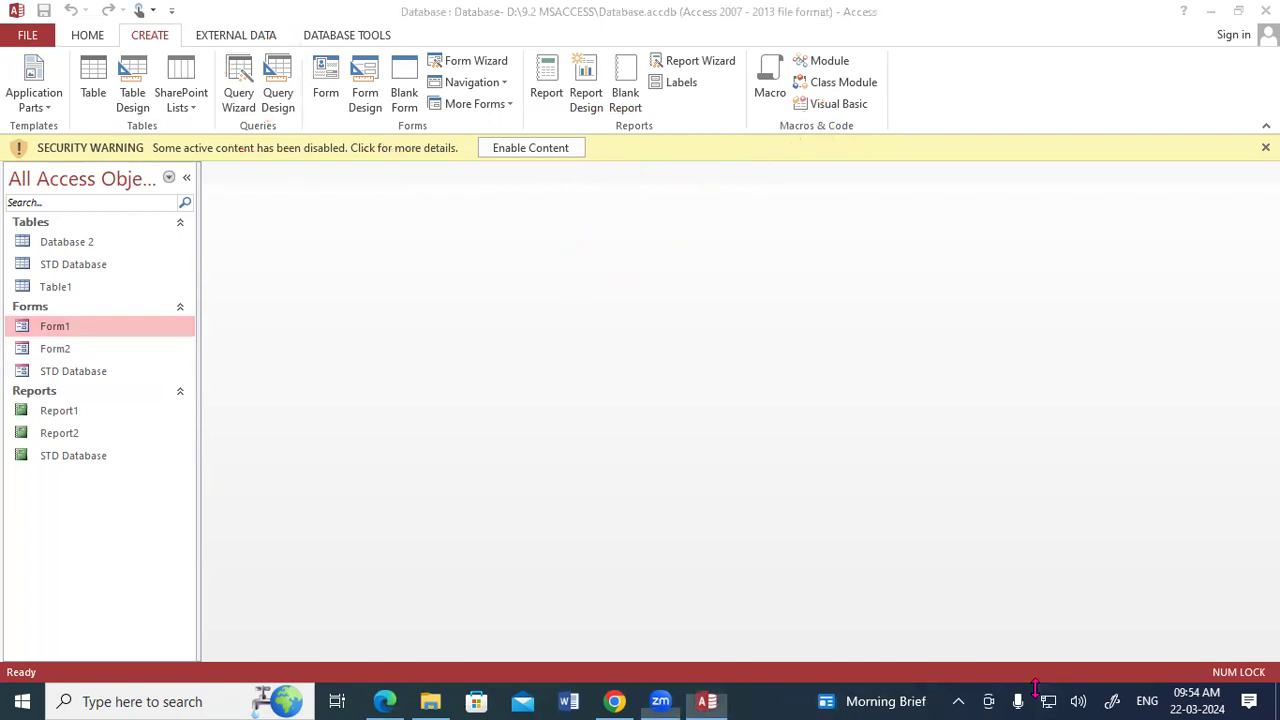